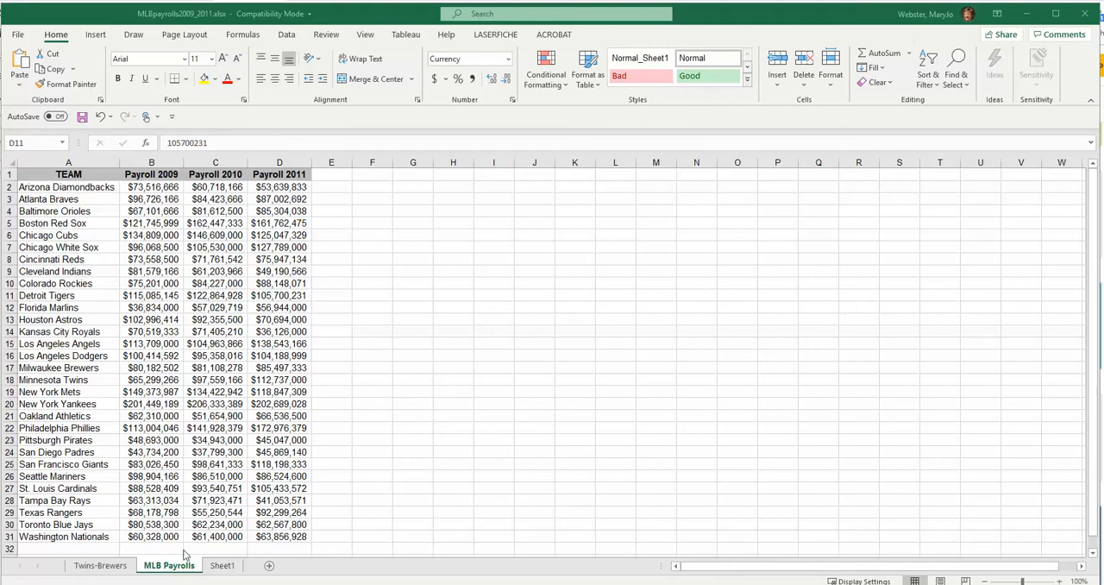
# - Look through the Twins-Brewers, MLB Payrolls and Sheet1 worksheets of the workbook
pyautogui.click(98, 566)
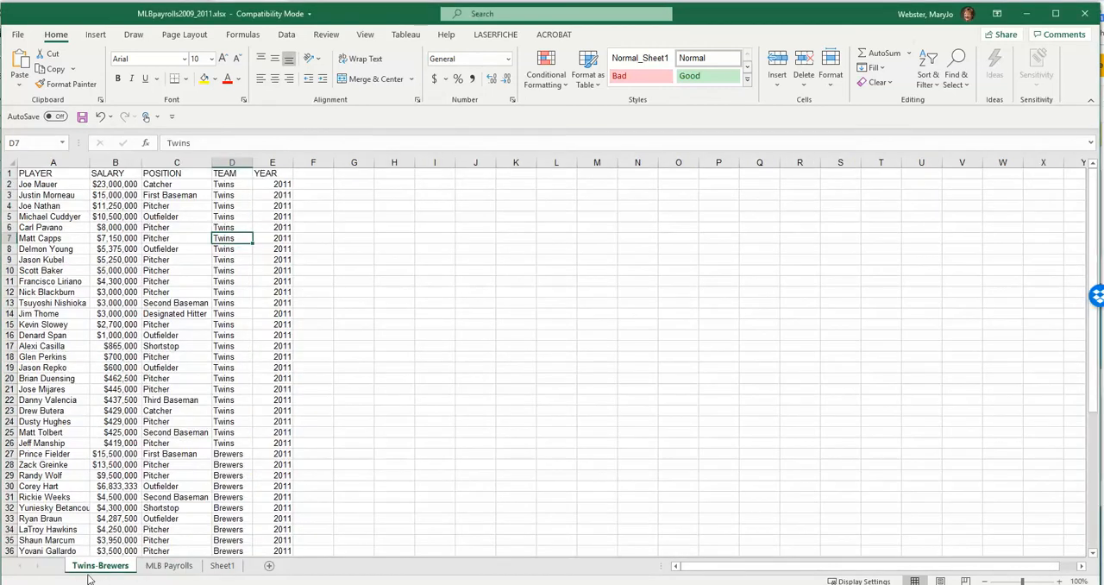
pyautogui.click(163, 567)
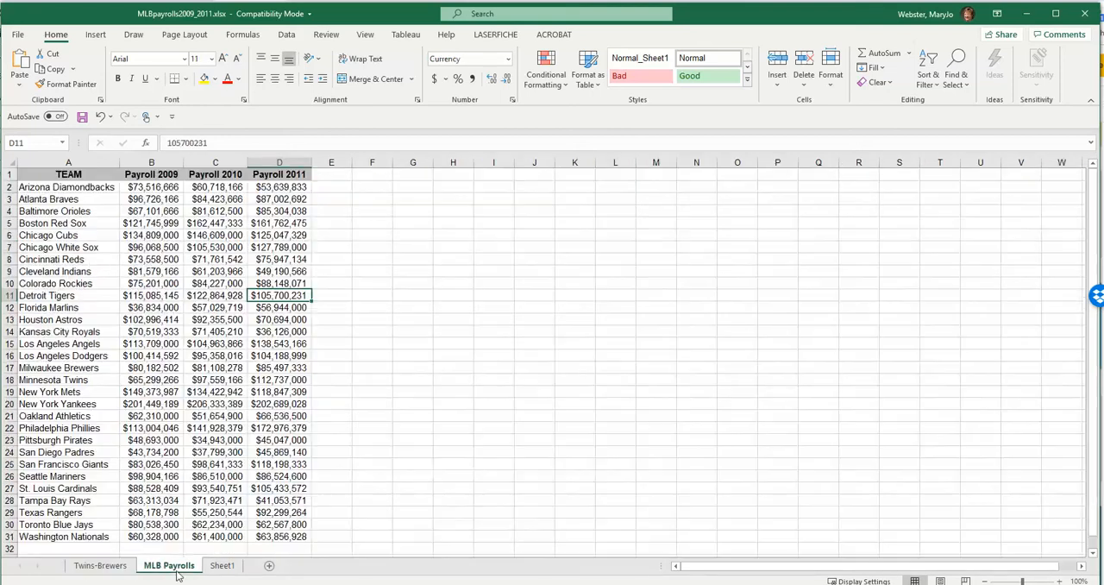
pyautogui.click(220, 571)
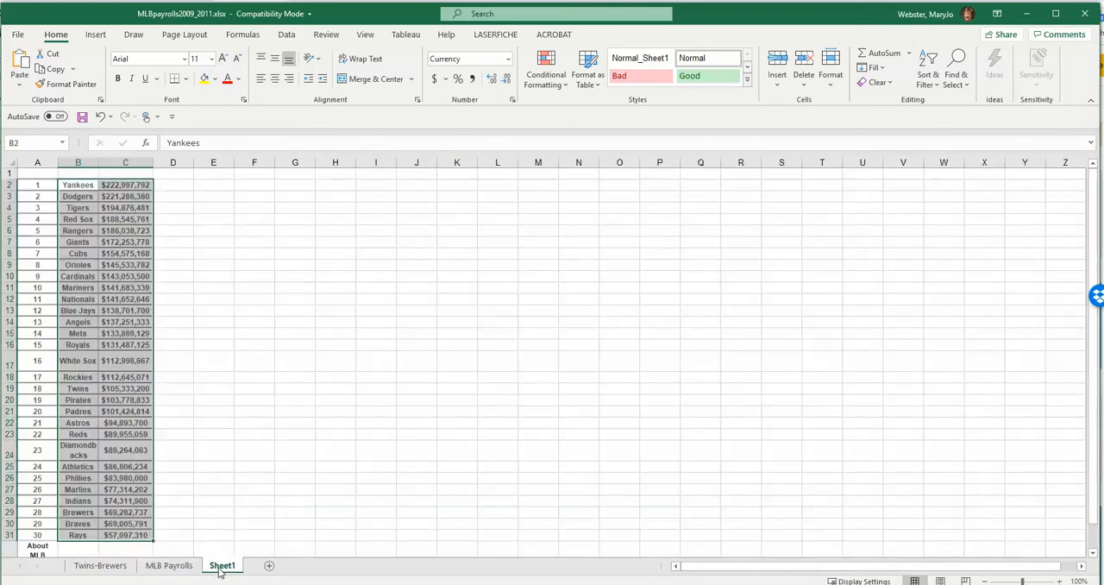
# - Add a new worksheet after Sheet1 and rename it "My new sheet"
pyautogui.click(269, 567)
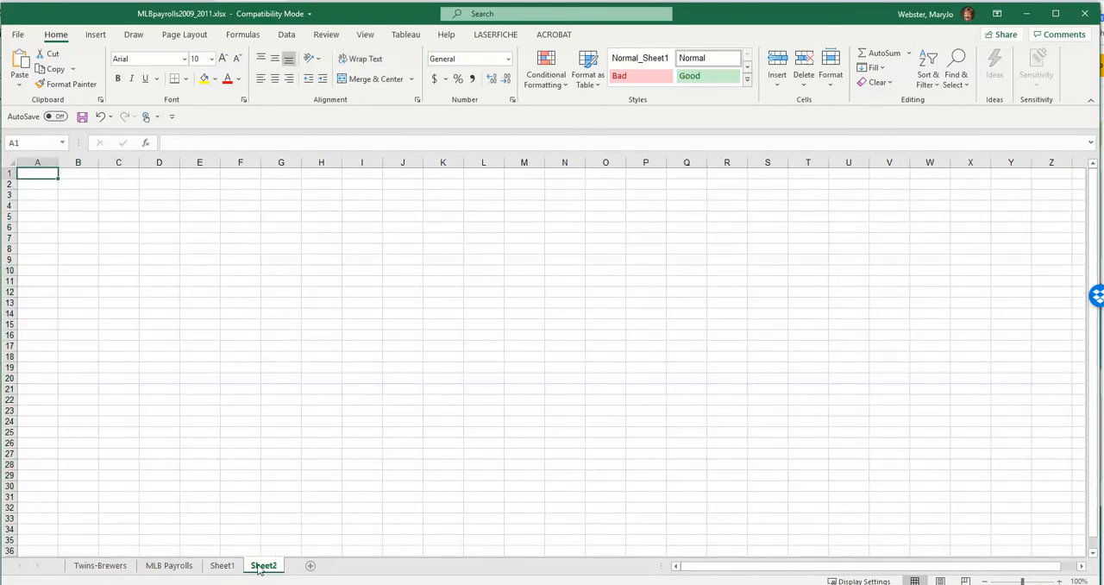
pyautogui.doubleClick(265, 566)
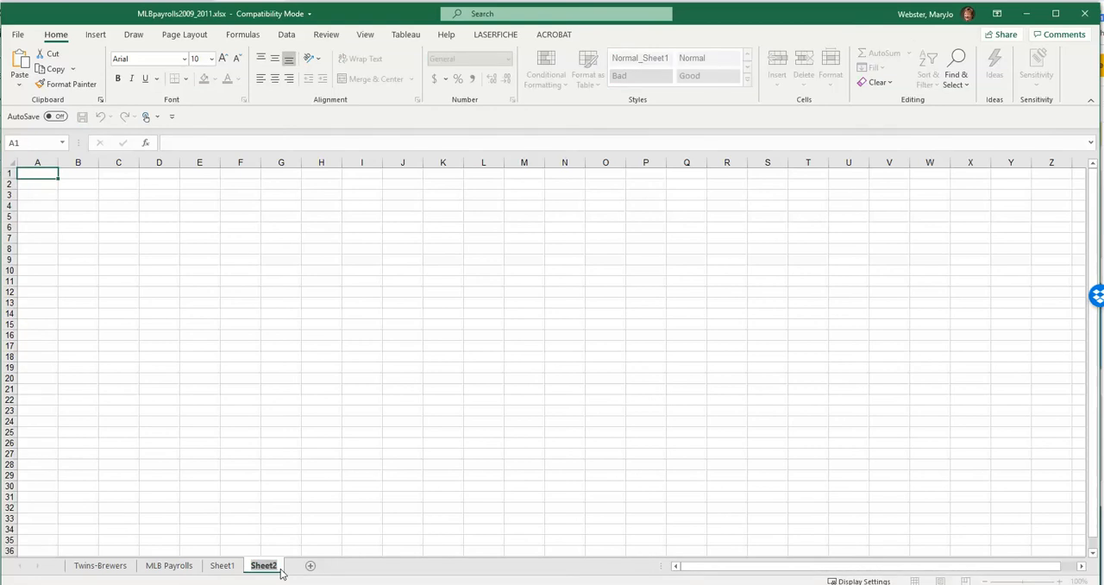
pyautogui.write('My new sheet')
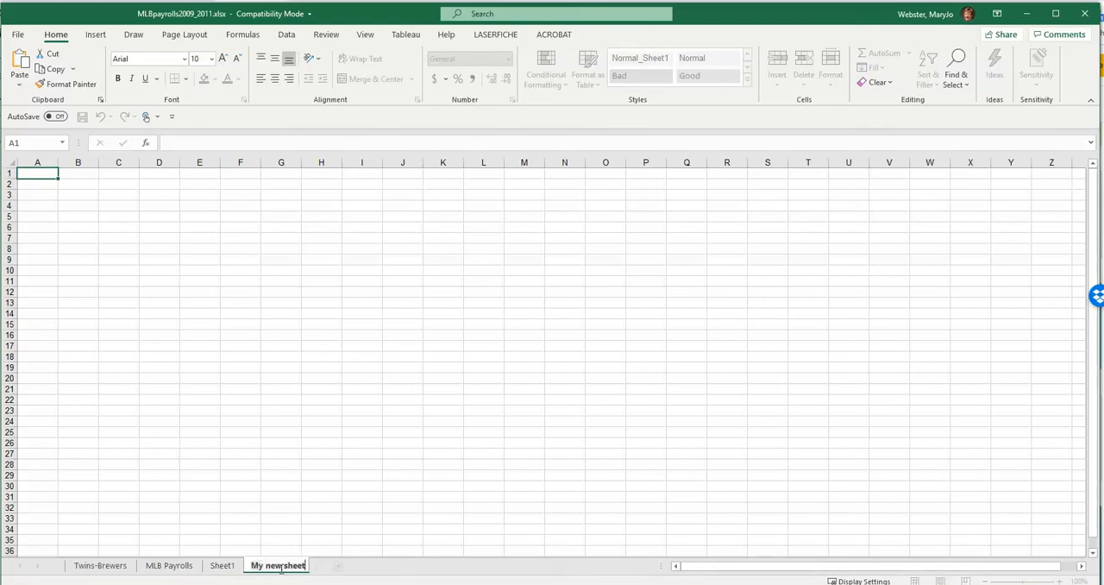
pyautogui.click(325, 497)
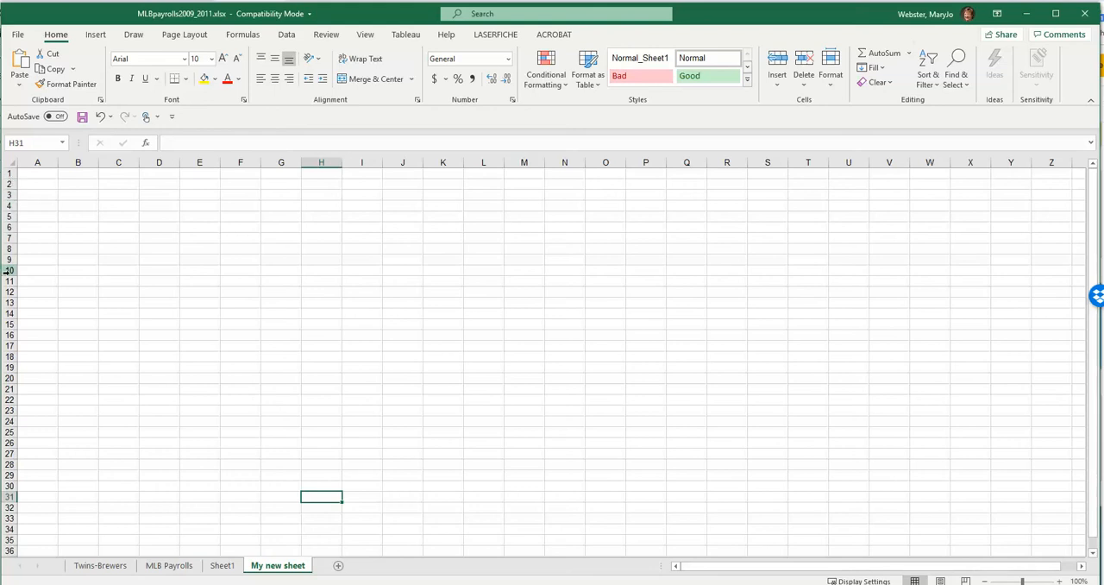
# - Select individual cells such as B3, F7, B11, C5, B7 and C7 on the blank sheet to check their cell addresses
pyautogui.click(97, 197)
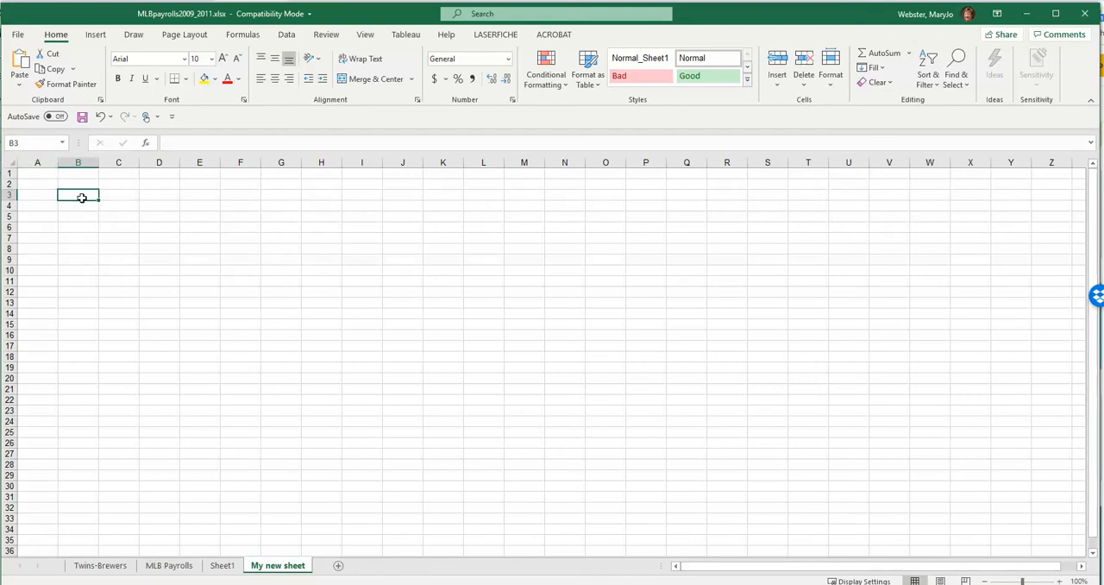
pyautogui.click(239, 238)
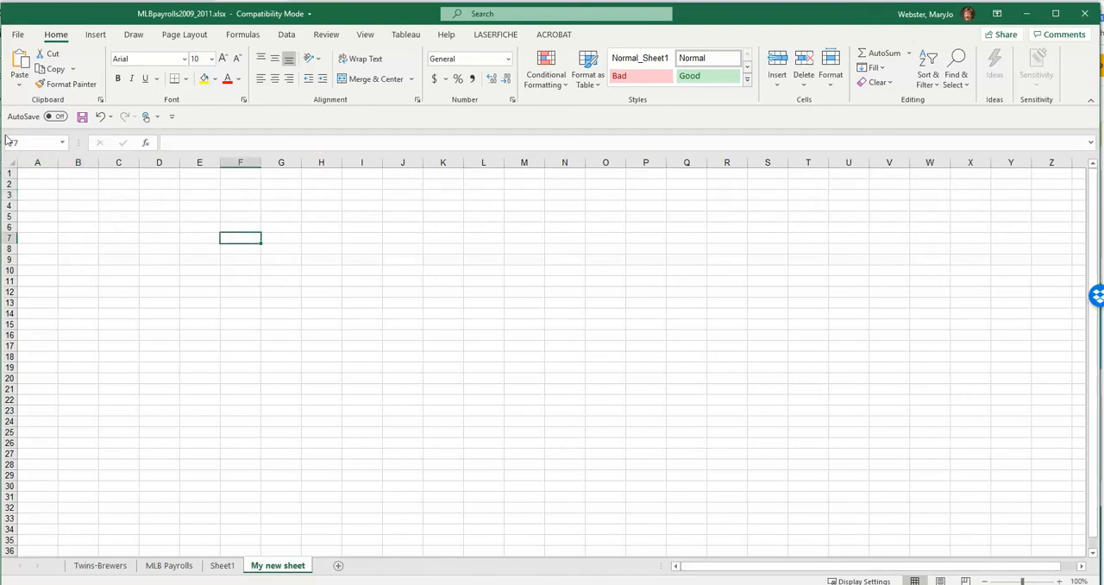
pyautogui.click(81, 283)
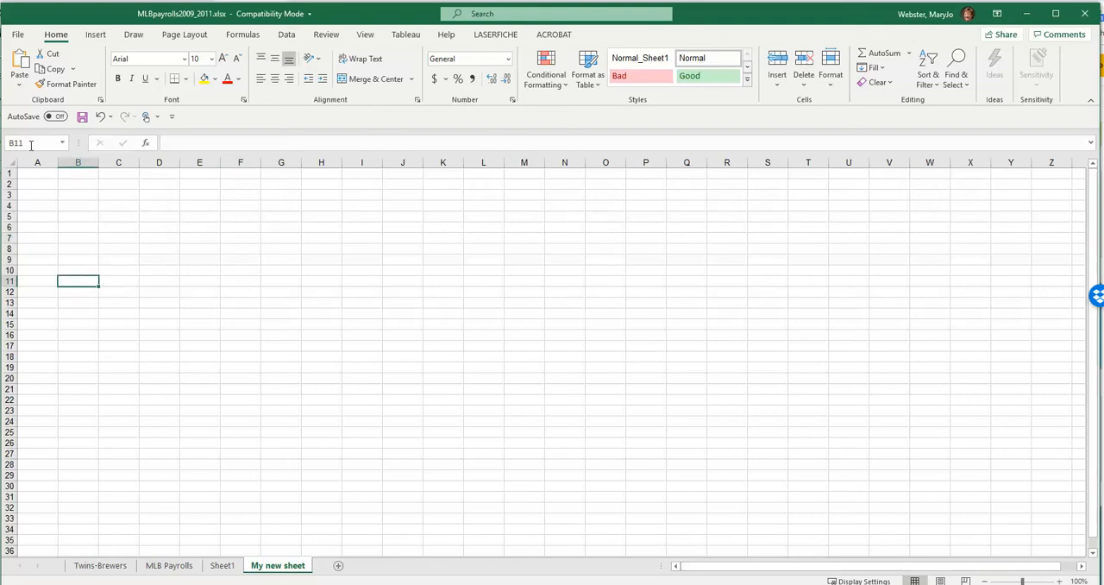
pyautogui.click(83, 197)
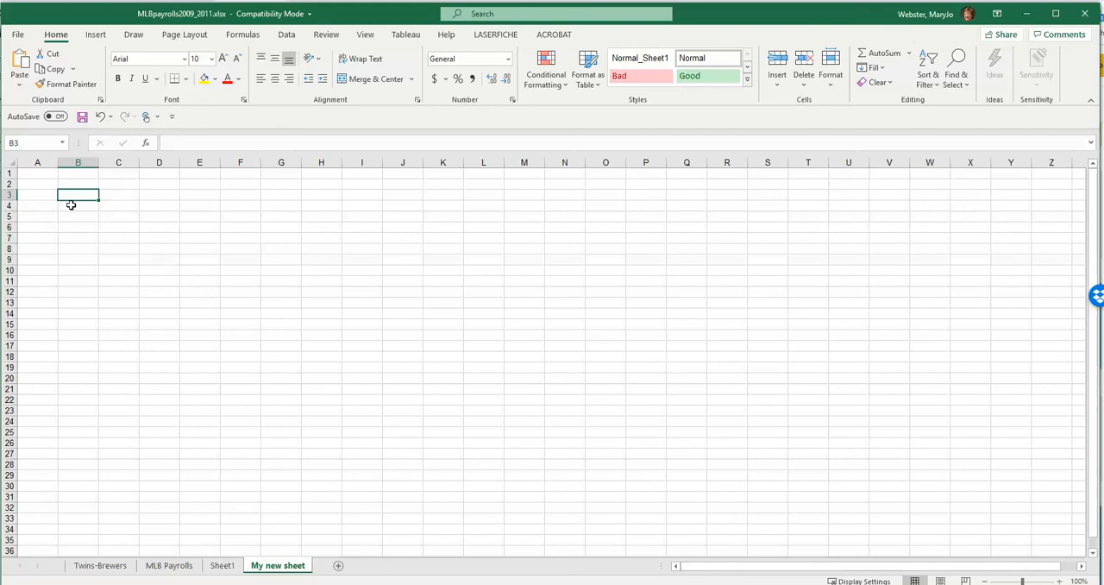
pyautogui.click(129, 217)
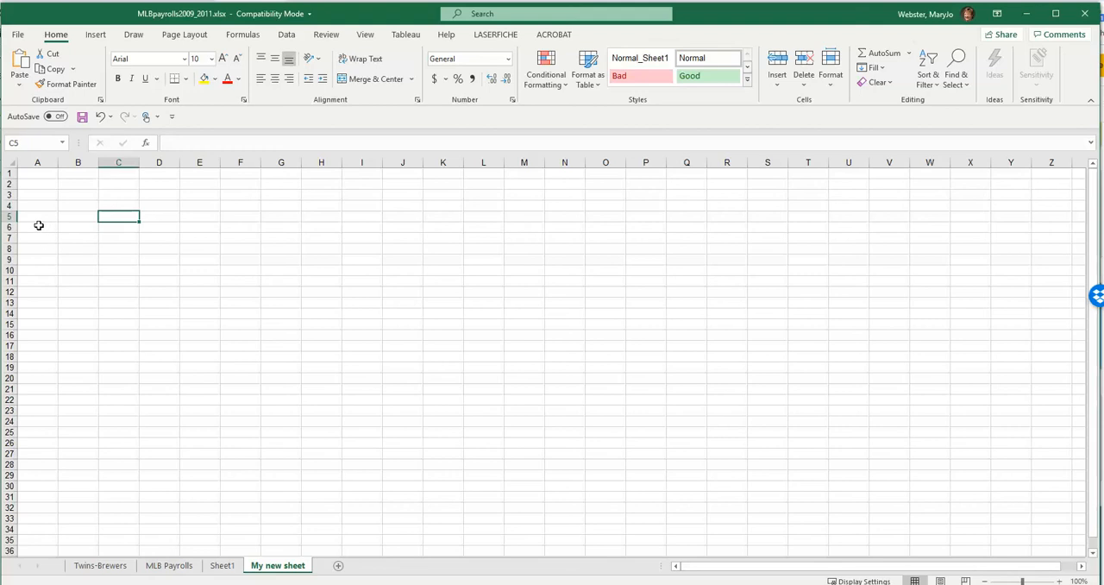
pyautogui.click(79, 238)
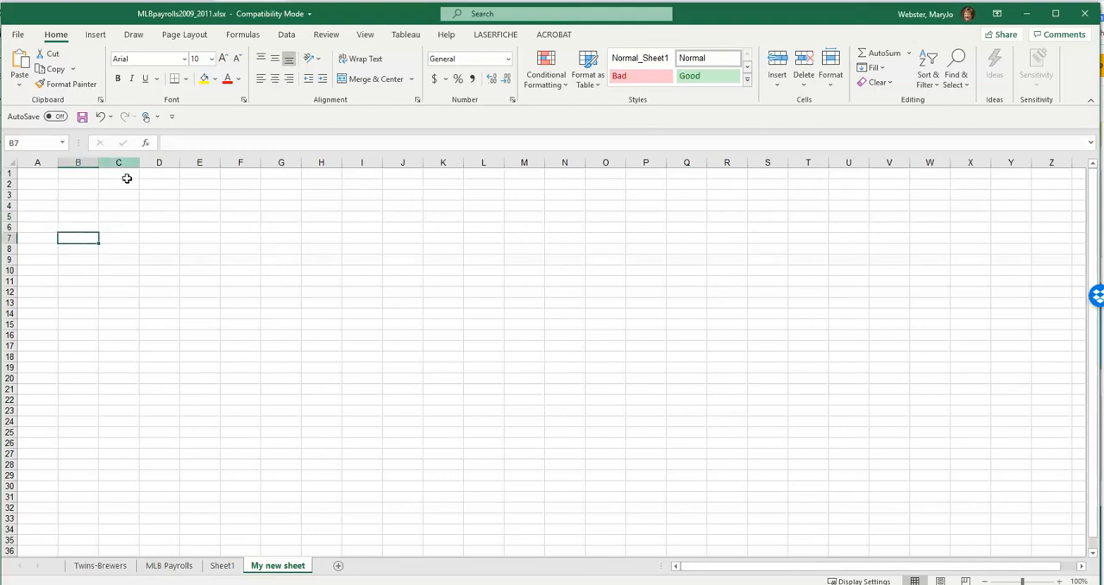
pyautogui.click(118, 239)
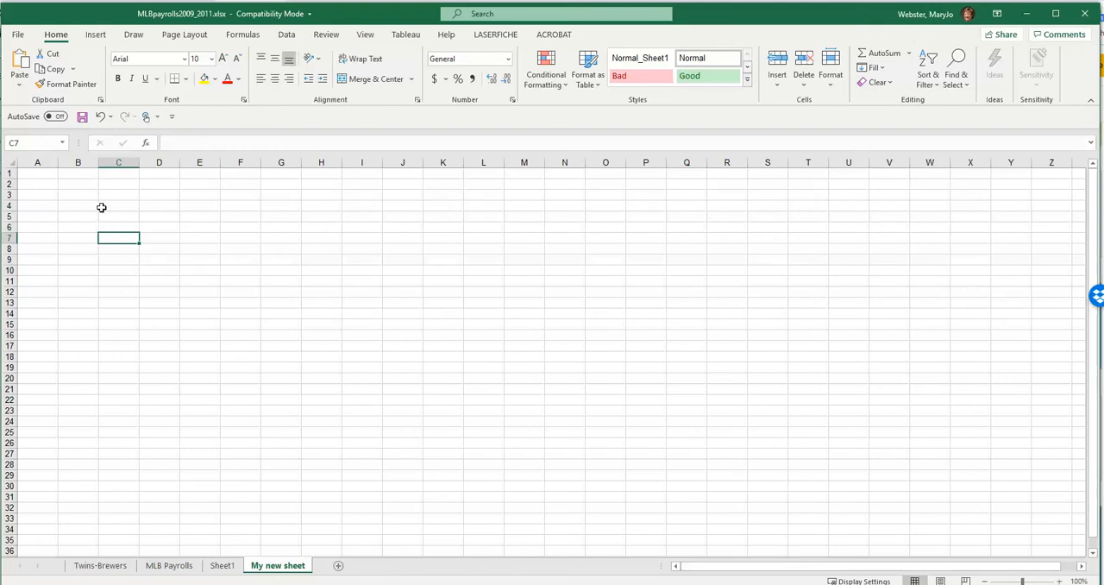
# - Examine the header row of the MLB Payrolls worksheet, from the TEAM heading to Payroll 2011
pyautogui.click(169, 565)
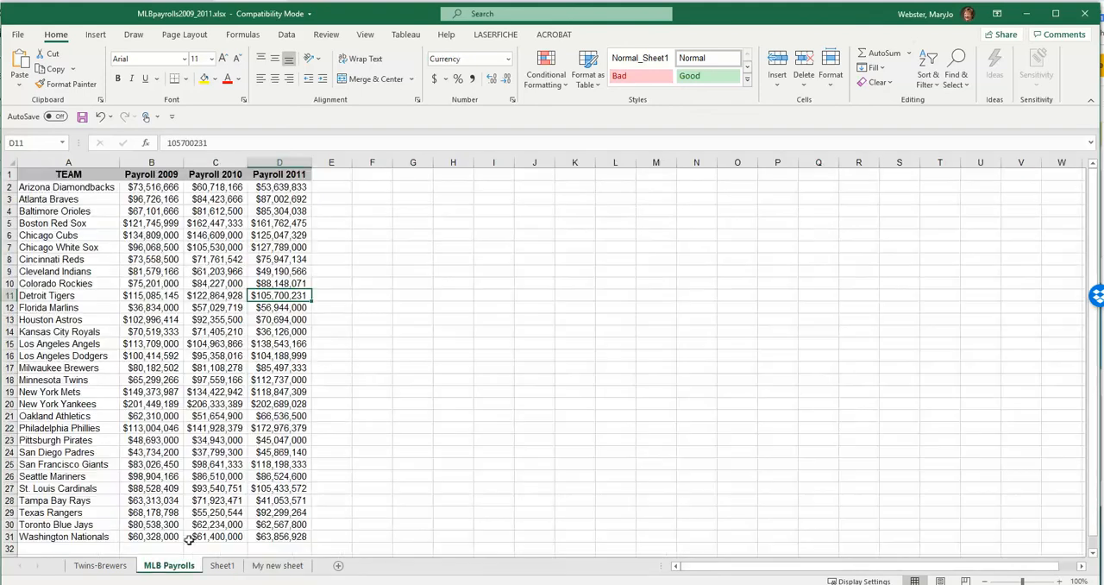
pyautogui.click(86, 210)
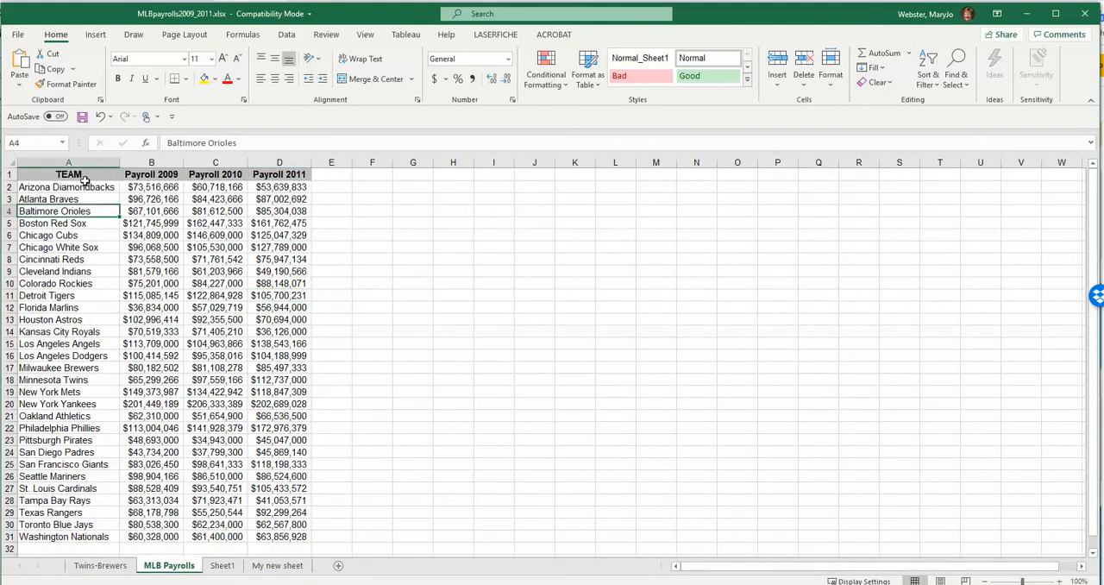
pyautogui.click(10, 174)
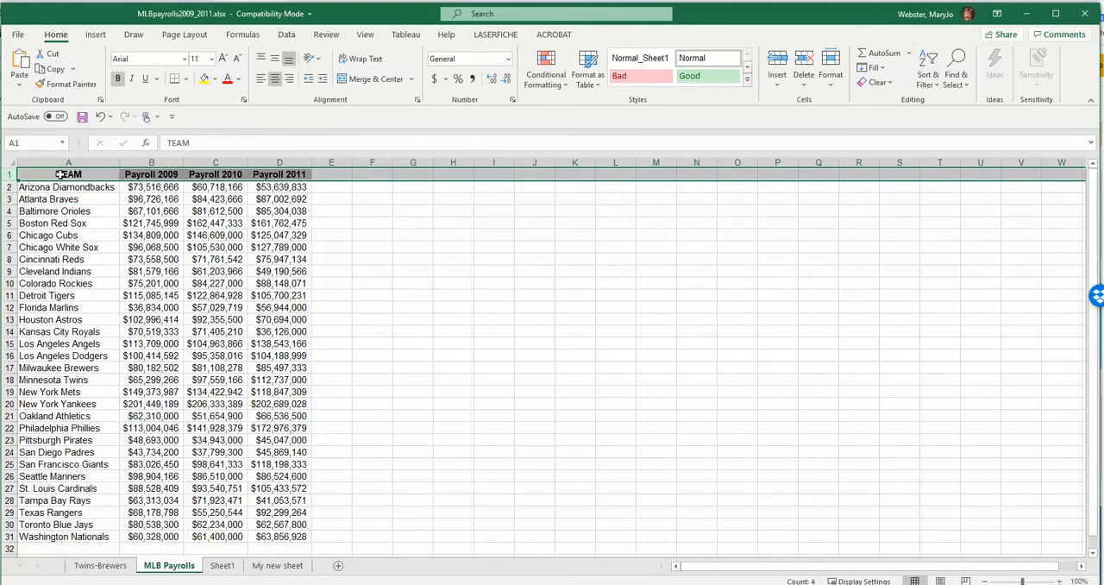
pyautogui.click(67, 176)
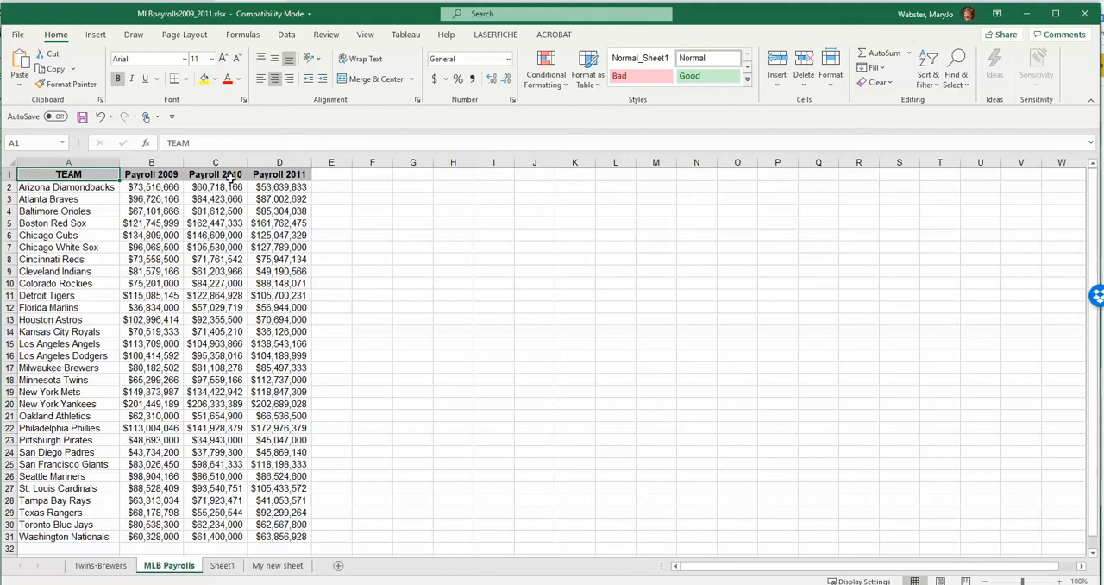
pyautogui.click(269, 174)
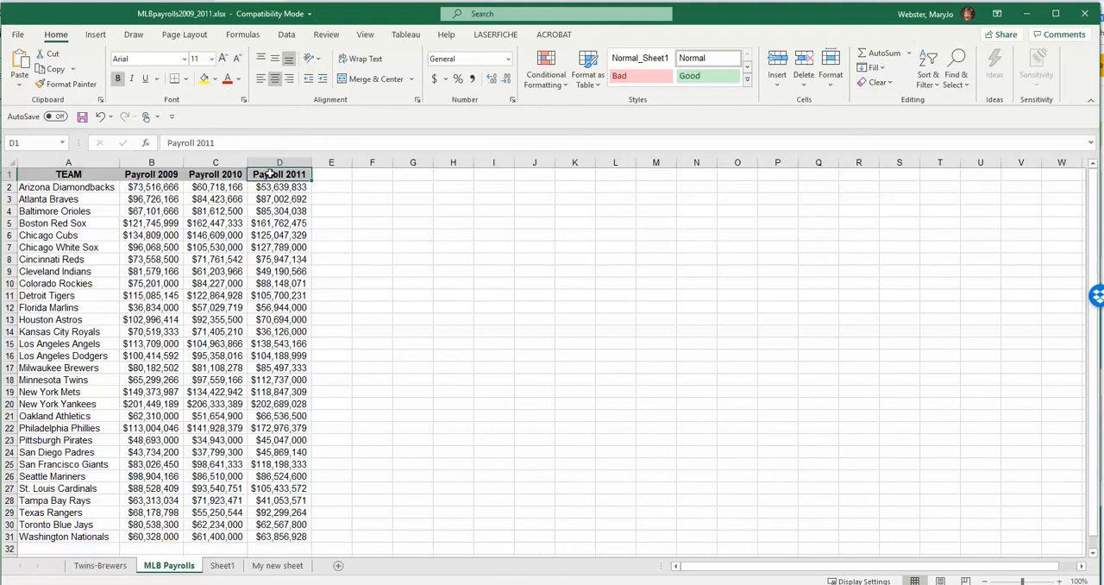
# - Inspect the extent of the payroll records from cell A2 to D31, including the last row and the area below it
pyautogui.click(52, 188)
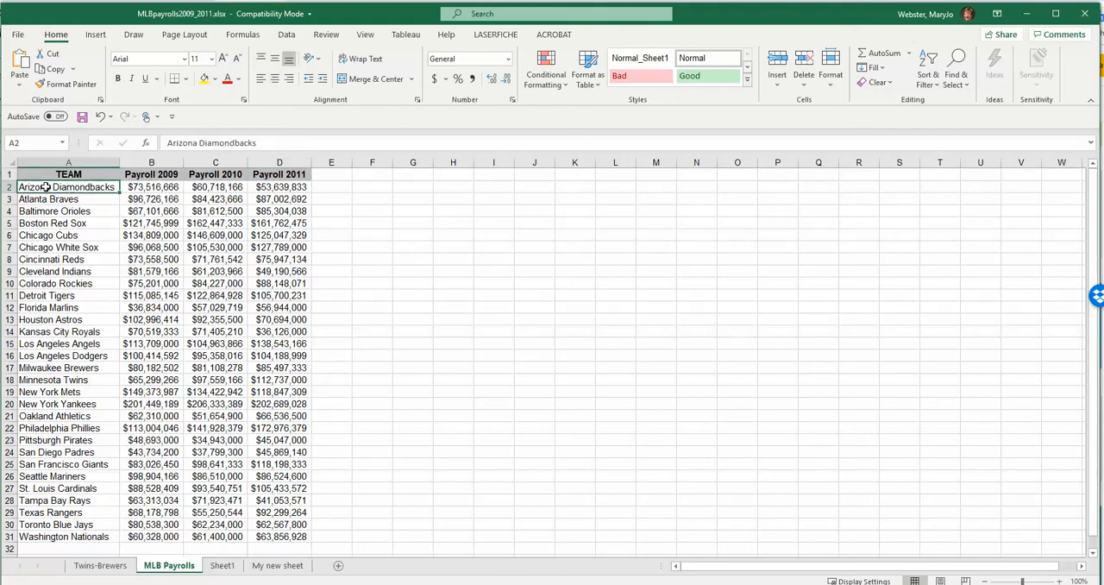
pyautogui.click(281, 537)
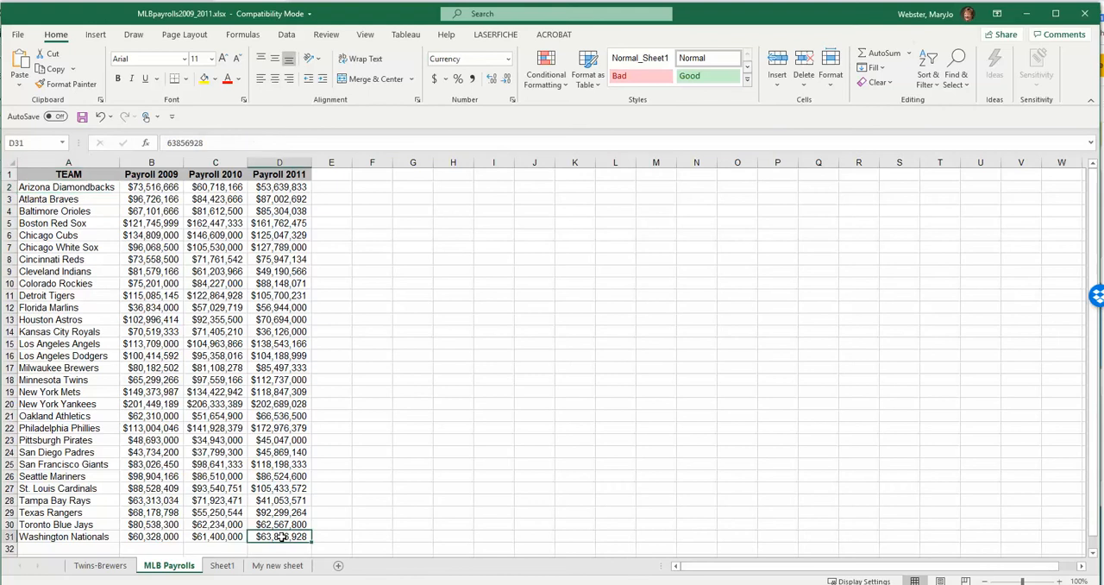
pyautogui.click(8, 536)
pyautogui.scroll(-2, 126, 473)
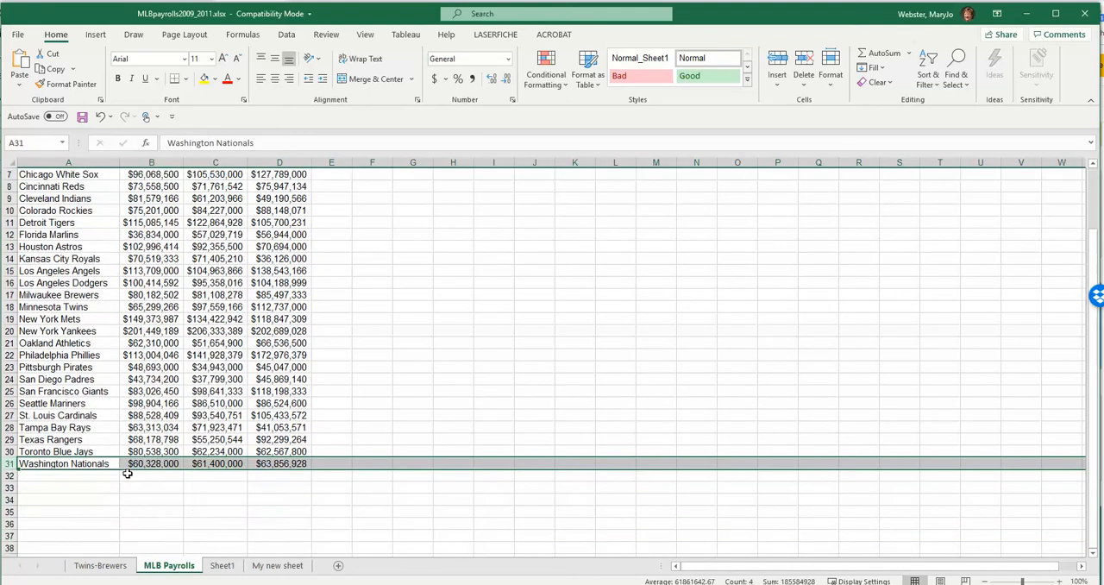
pyautogui.scroll(-1, 127, 473)
pyautogui.scroll(3, 127, 473)
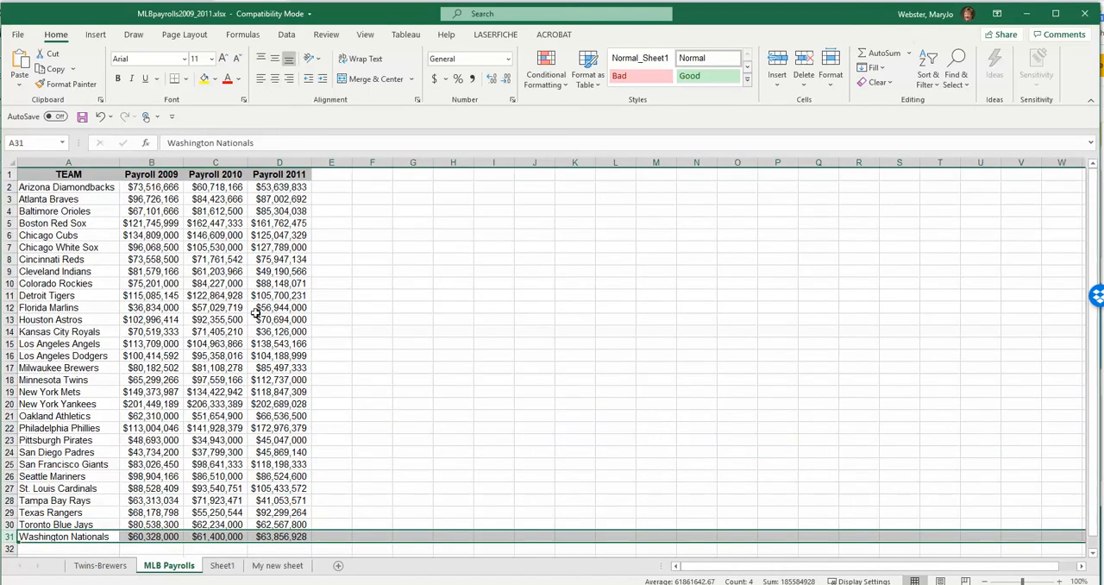
# - Examine how the payroll columns are laid out by selecting cells D2 and C4, column A and cell A4
pyautogui.click(278, 186)
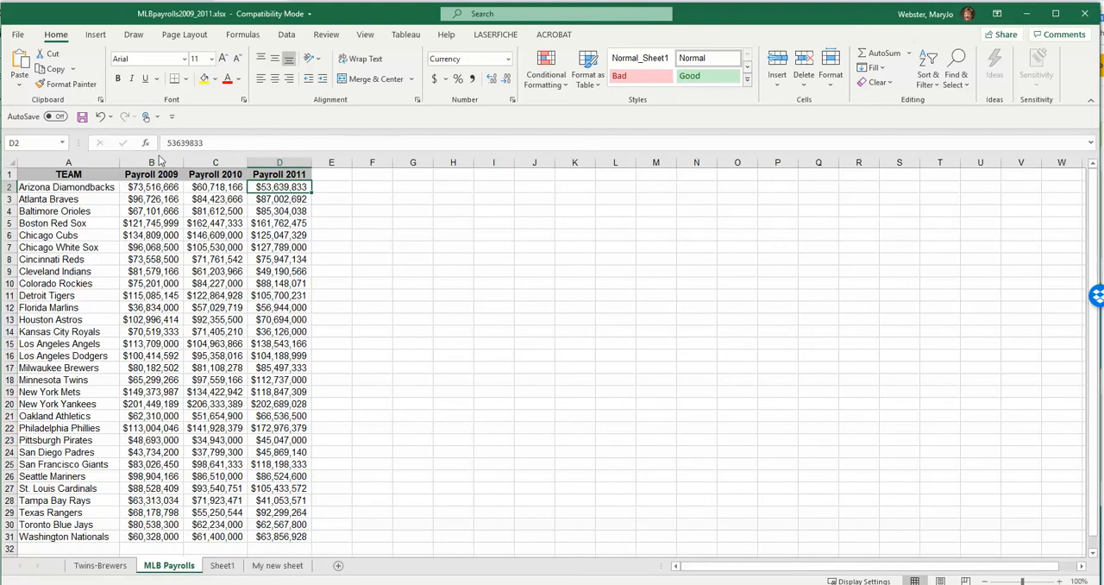
pyautogui.click(239, 209)
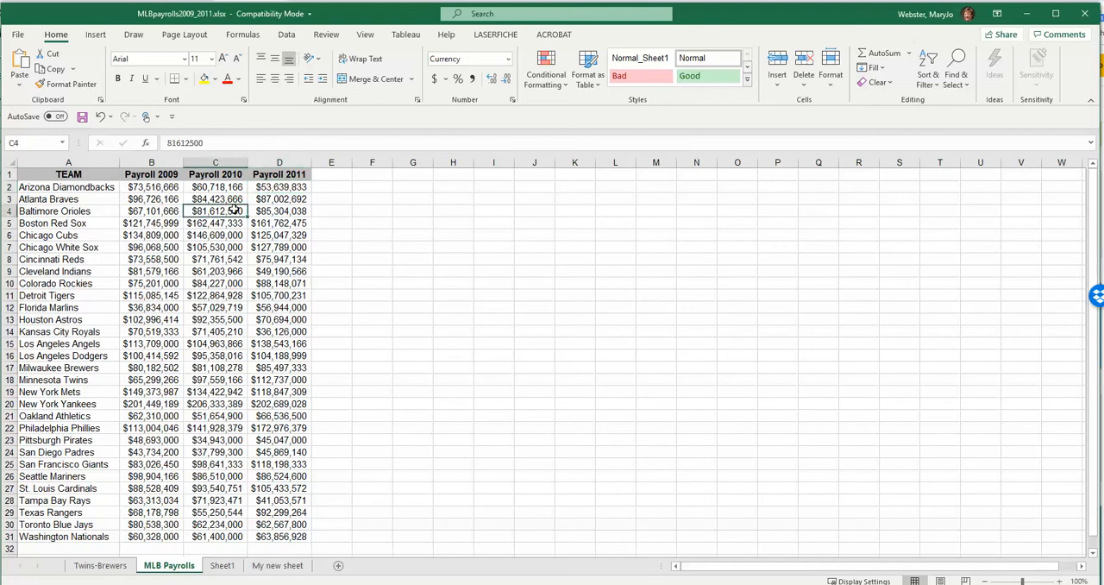
pyautogui.click(79, 162)
pyautogui.click(57, 211)
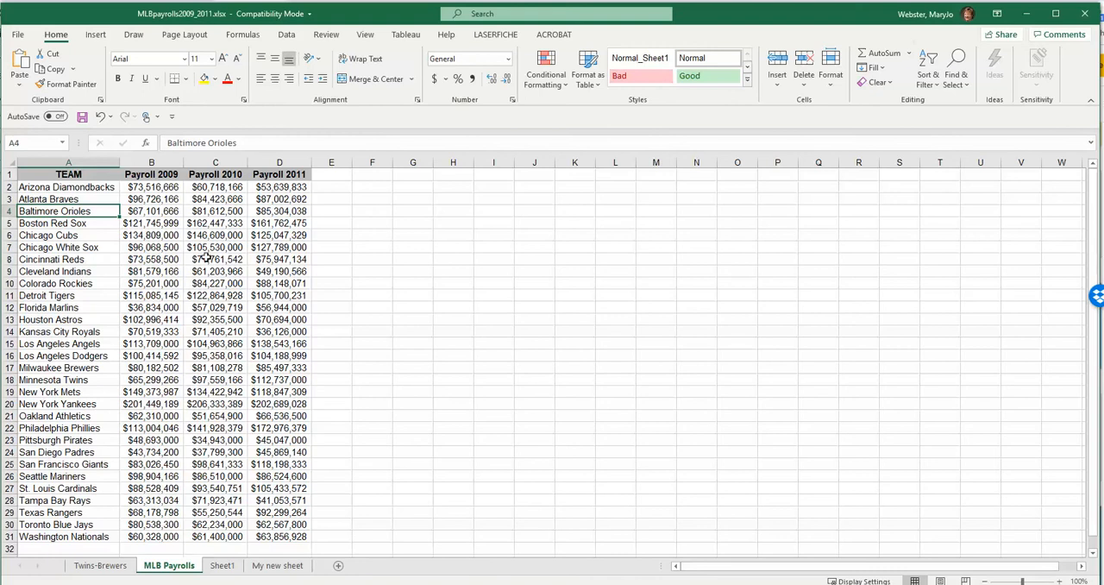
# - On My new sheet, select the cell range C7:J28, and then reselect only C7:I18
pyautogui.click(276, 565)
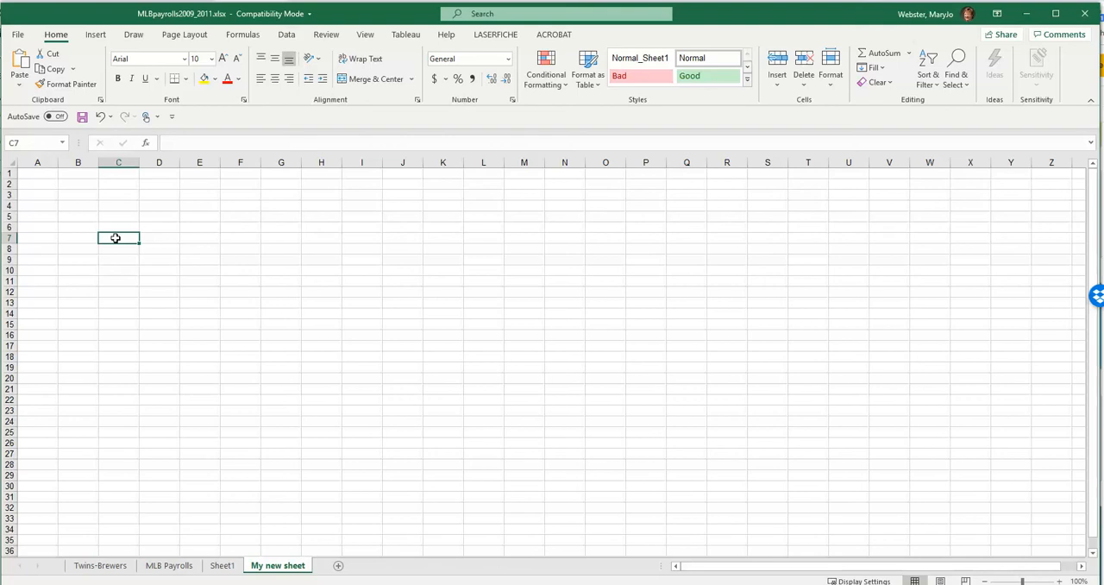
pyautogui.moveTo(115, 238); pyautogui.dragTo(394, 465)
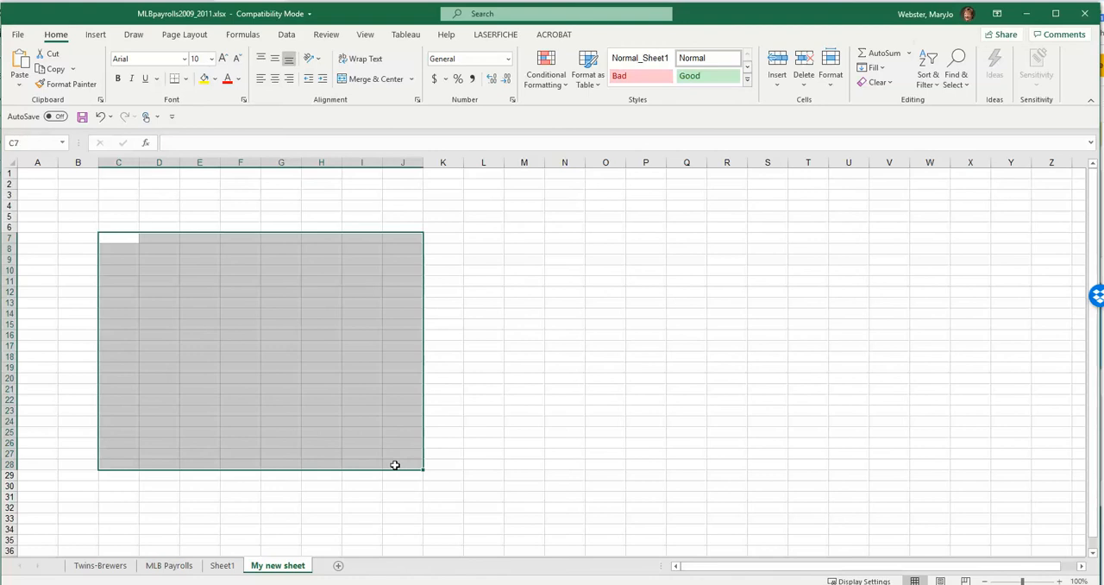
pyautogui.click(126, 234)
pyautogui.moveTo(126, 235); pyautogui.dragTo(353, 360)
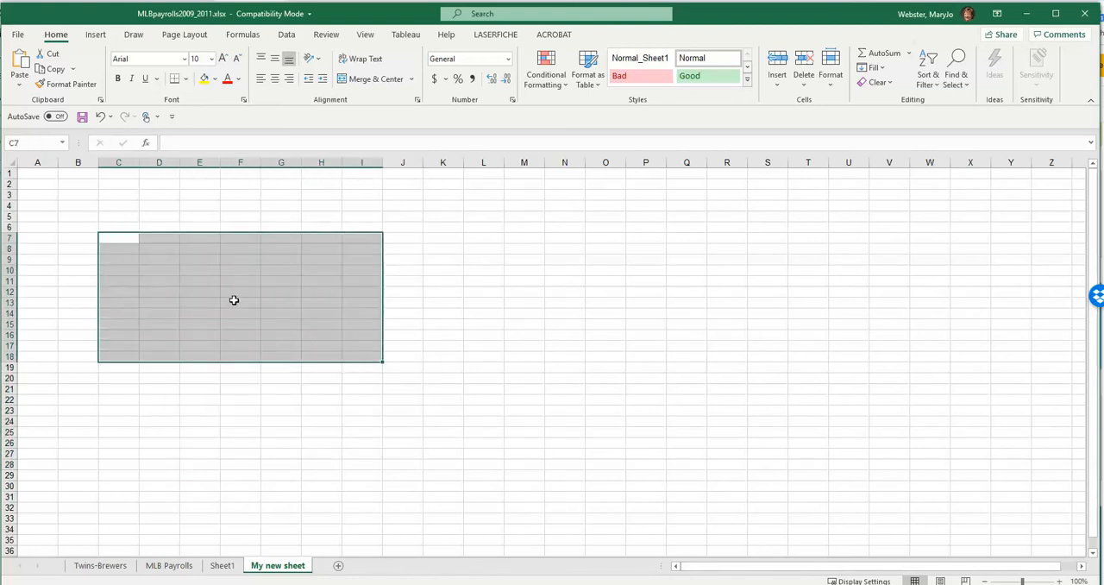
# - Enter "test" in cell C7 of My new sheet and move that entry to cell G8
pyautogui.click(117, 237)
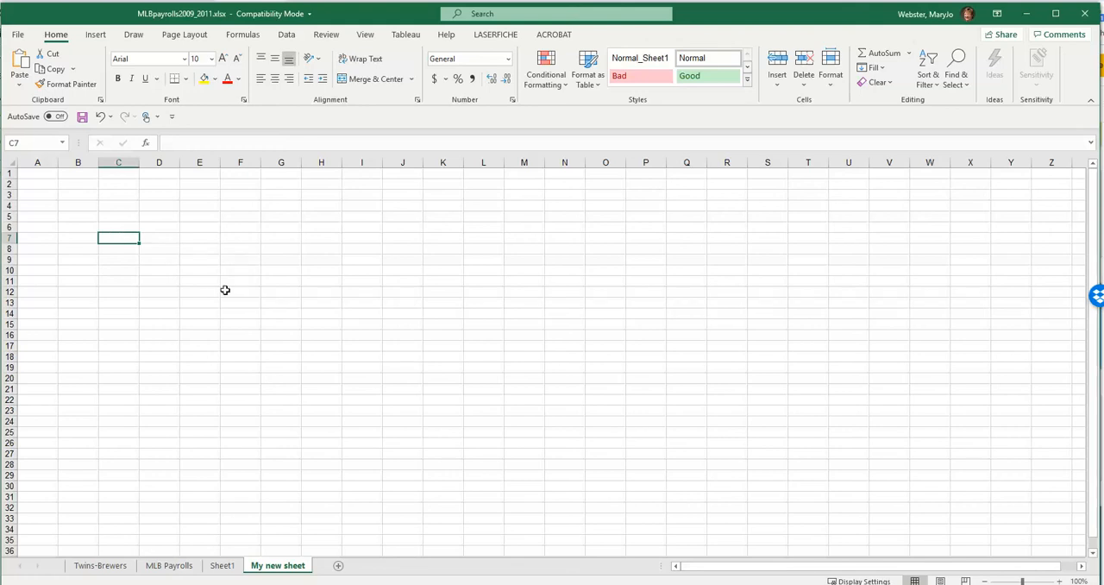
pyautogui.write('test')
pyautogui.press('Return')
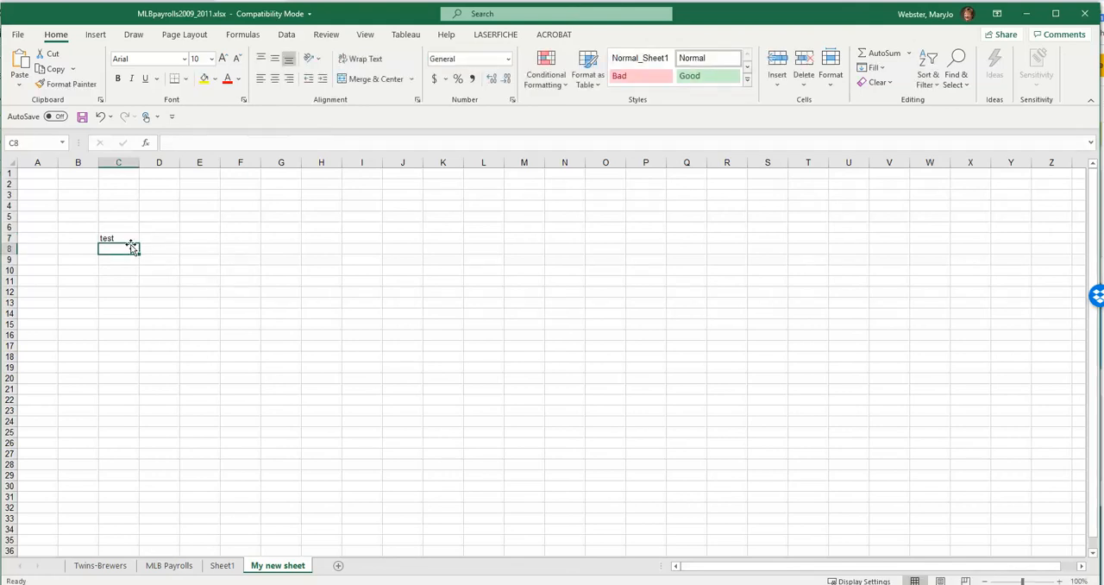
pyautogui.click(127, 238)
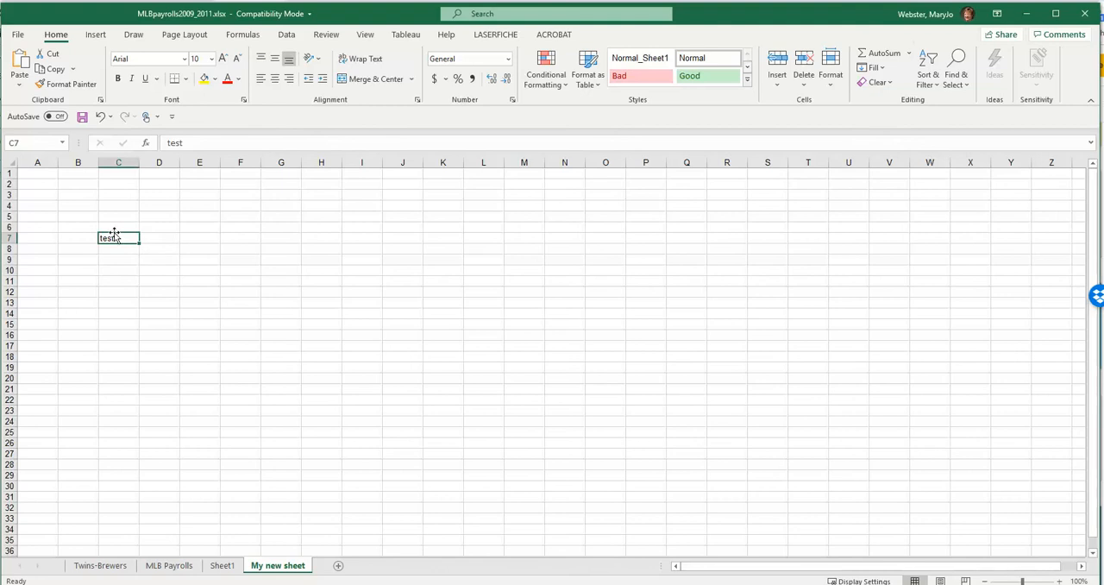
pyautogui.moveTo(115, 233); pyautogui.dragTo(277, 245)
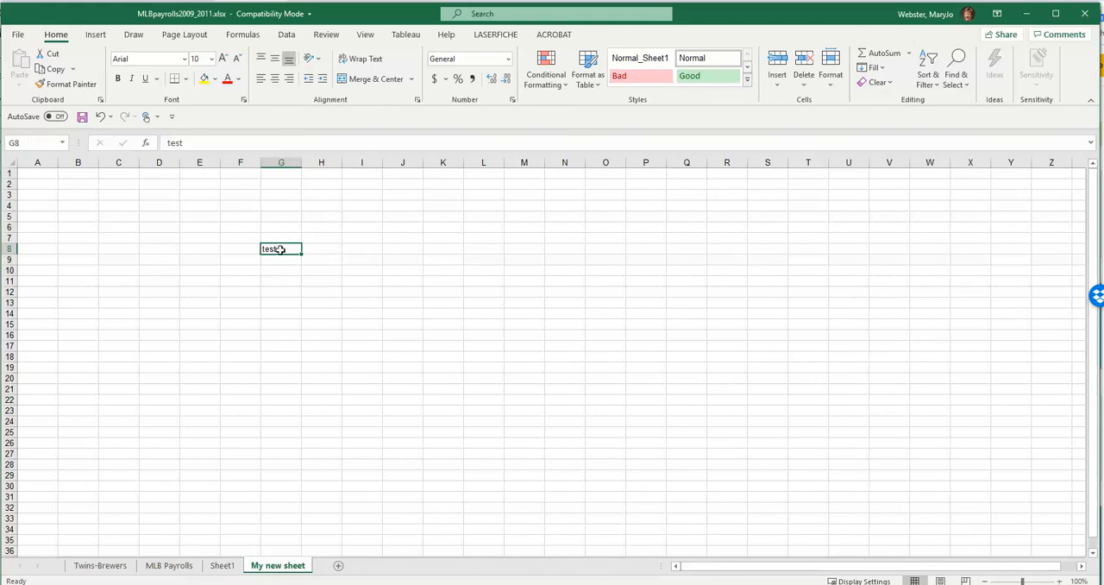
# - On the MLB Payrolls worksheet, select all the team names in A2:A31, and then reselect only cell A2
pyautogui.click(173, 565)
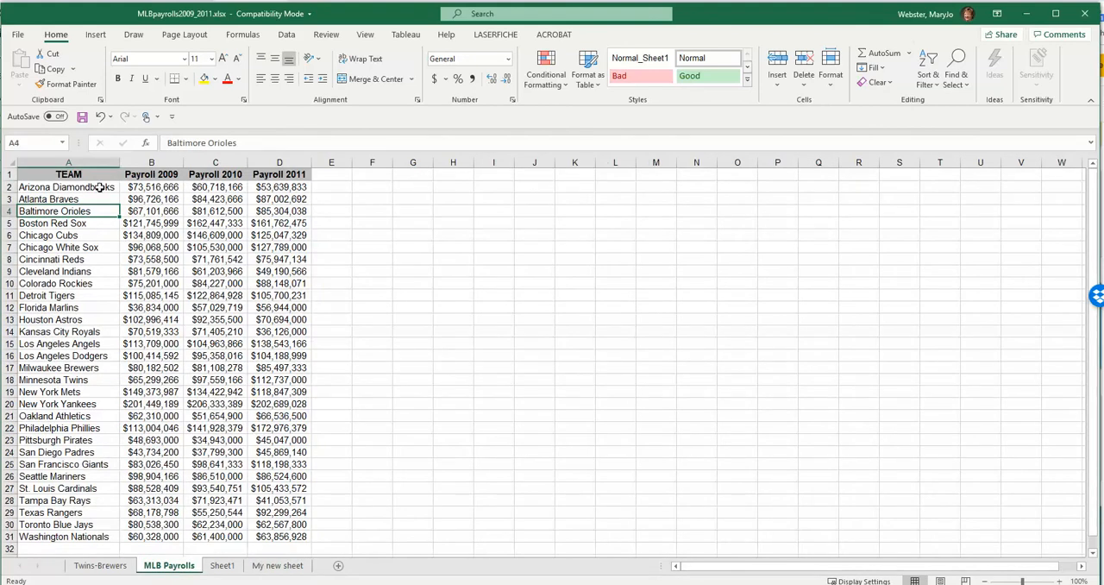
pyautogui.moveTo(99, 187); pyautogui.dragTo(97, 537)
pyautogui.click(72, 187)
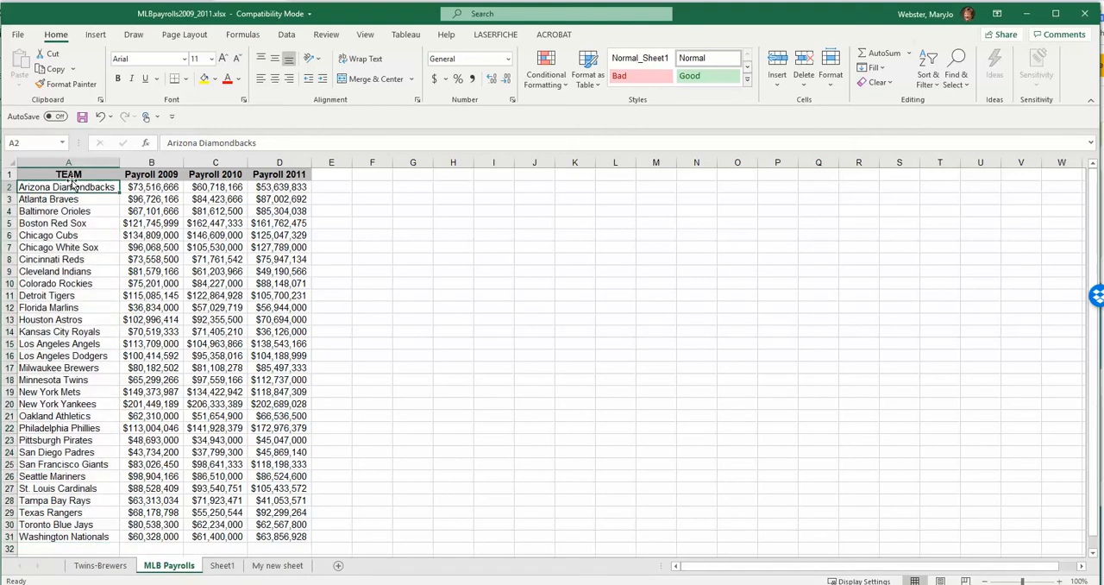
# - Move the team name in A2 of the MLB Payrolls worksheet down to A33, and undo the move
pyautogui.moveTo(73, 184); pyautogui.dragTo(91, 526)
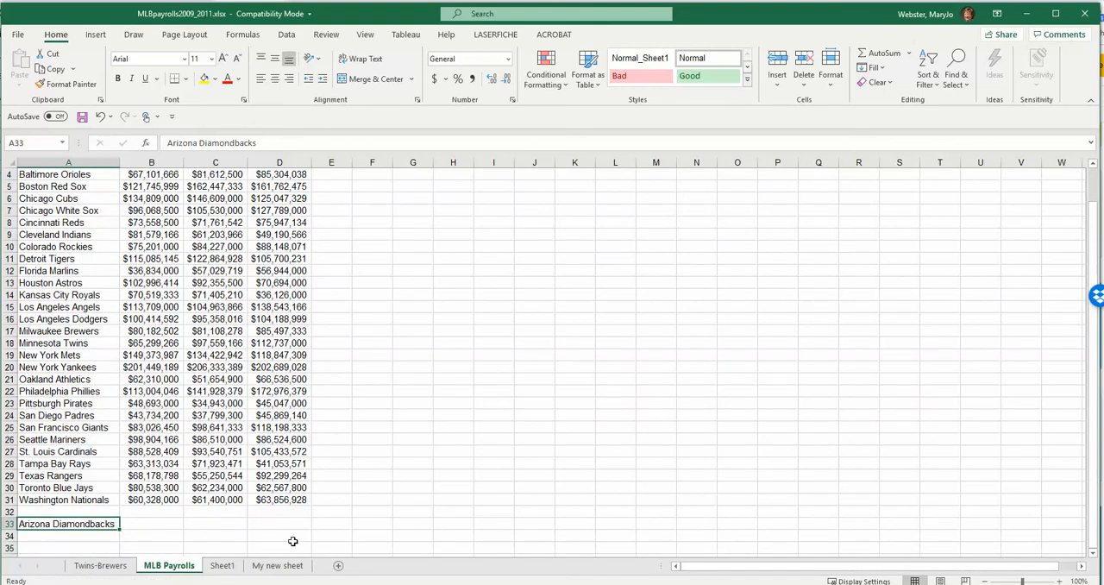
pyautogui.hotkey('ctrl', 'z')
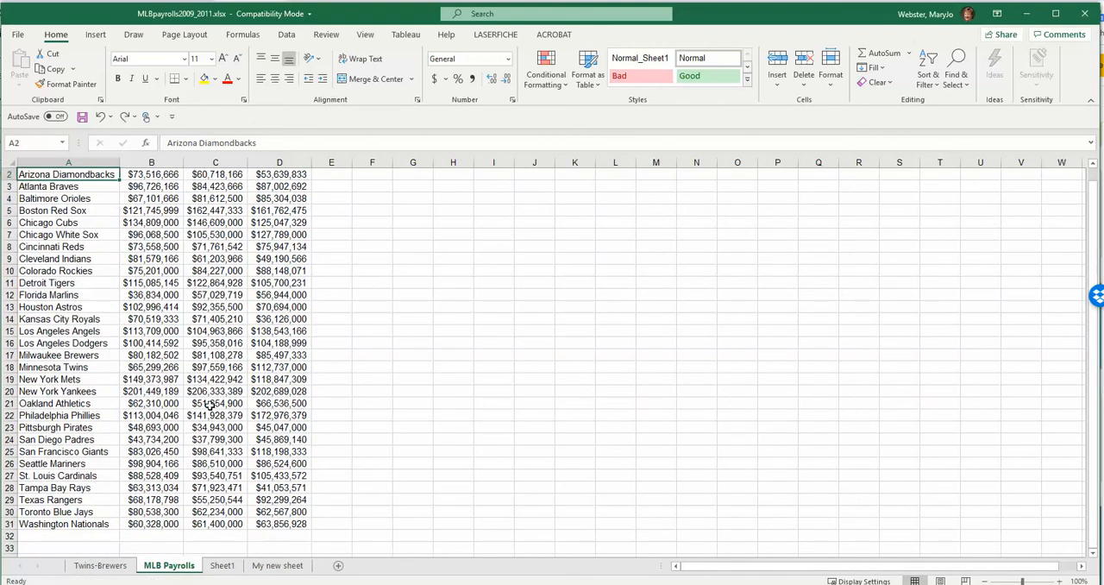
pyautogui.scroll(1, 154, 330)
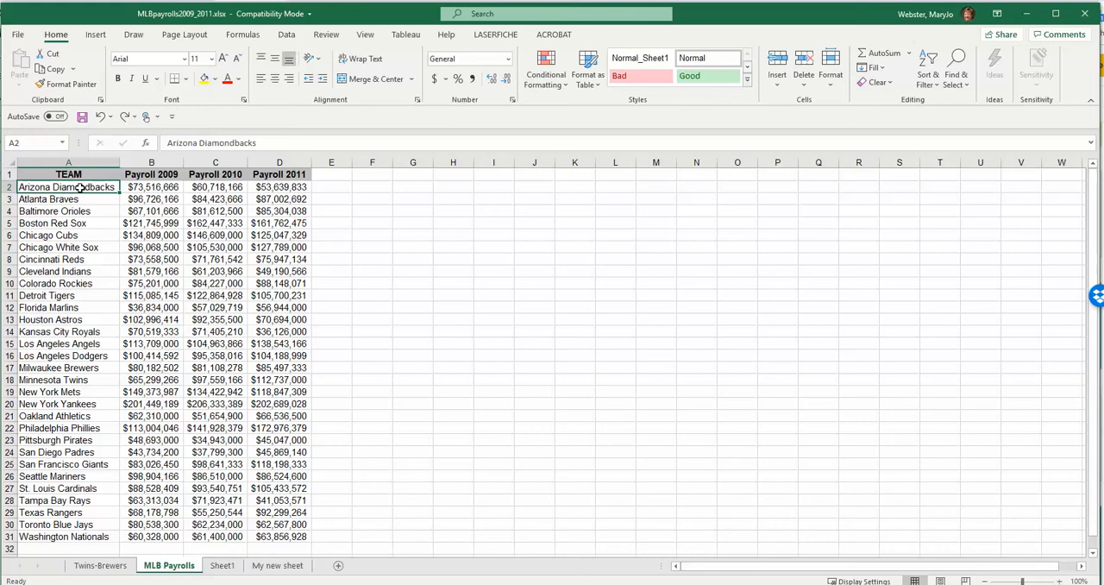
# - On My new sheet, fill the "test" entry from G8 down to G15 and across to I8
pyautogui.click(274, 567)
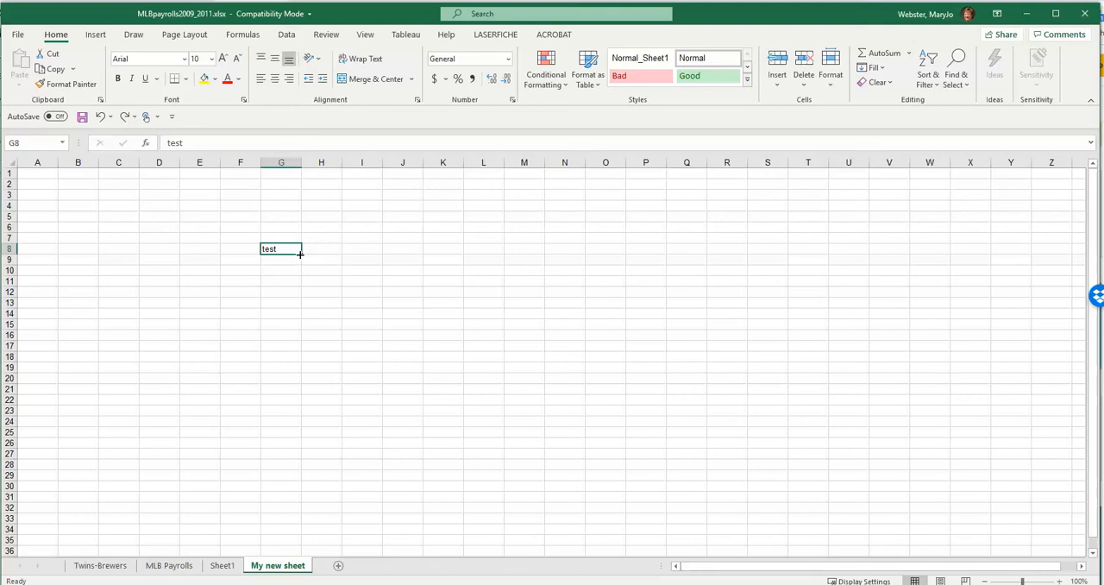
pyautogui.moveTo(300, 254); pyautogui.dragTo(300, 328)
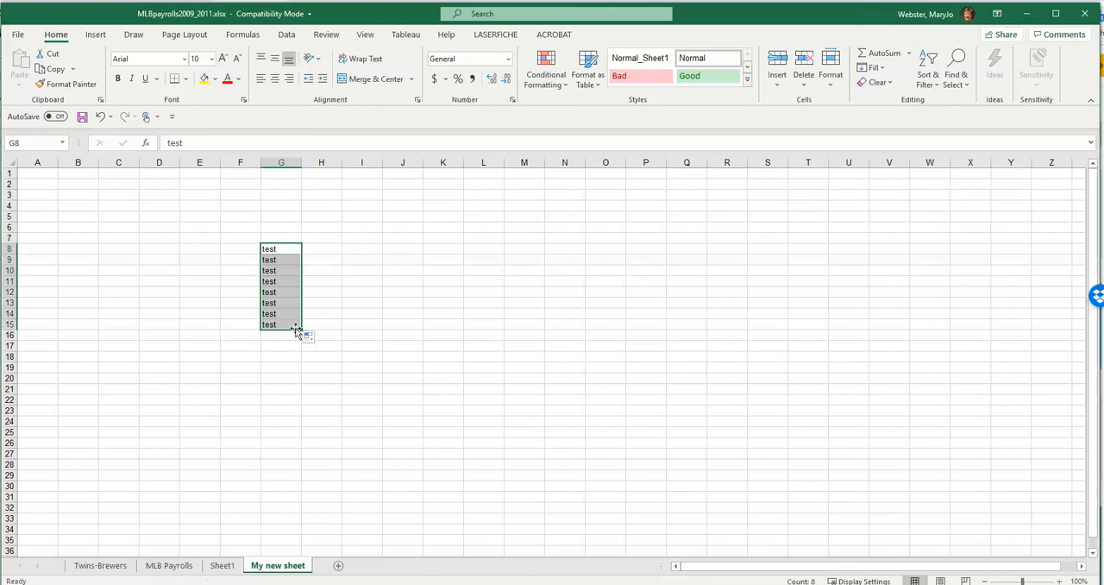
pyautogui.click(295, 253)
pyautogui.moveTo(296, 255); pyautogui.dragTo(381, 255)
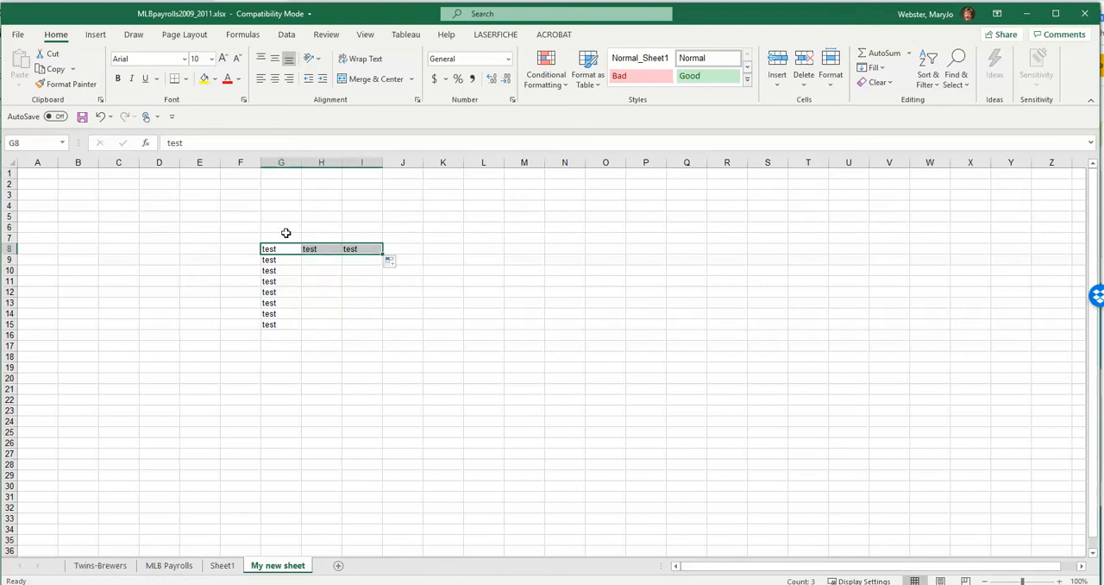
# - Check the contents of the filled column by selecting cells G8, G9, G12 and G15
pyautogui.click(288, 252)
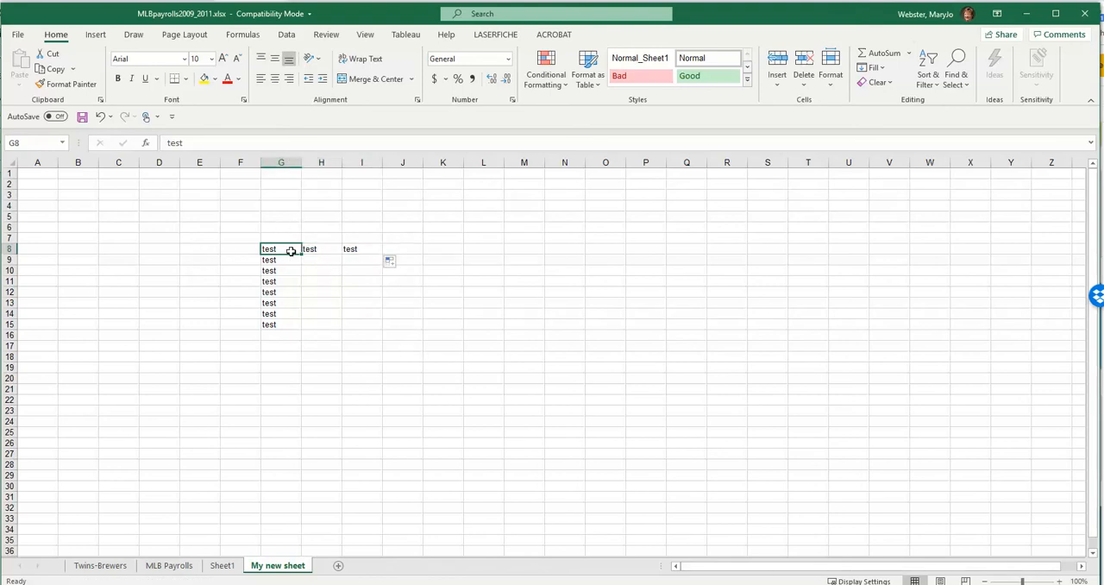
pyautogui.click(278, 262)
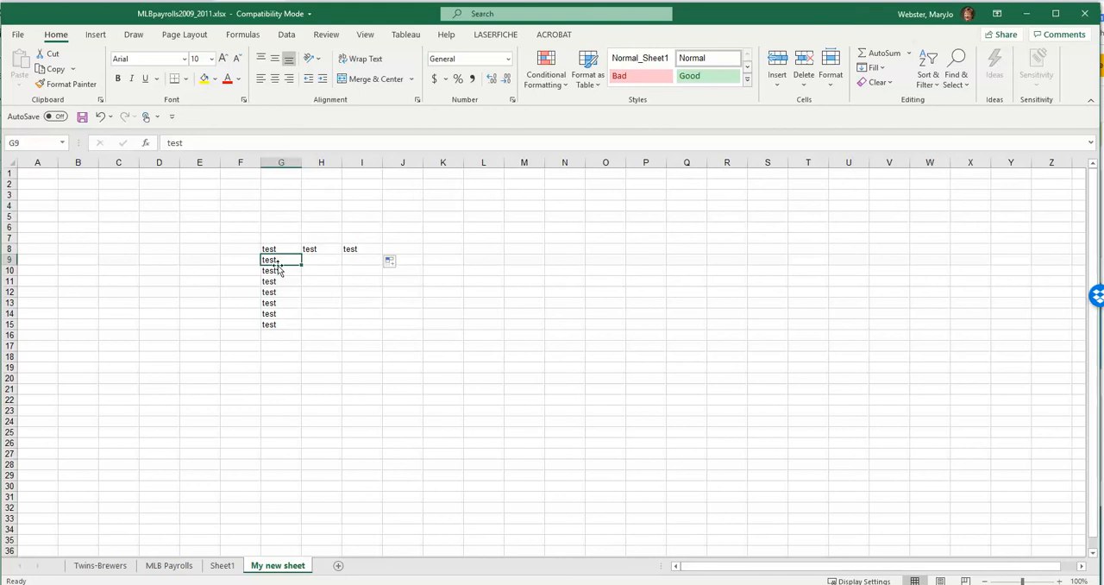
pyautogui.click(272, 292)
pyautogui.click(277, 327)
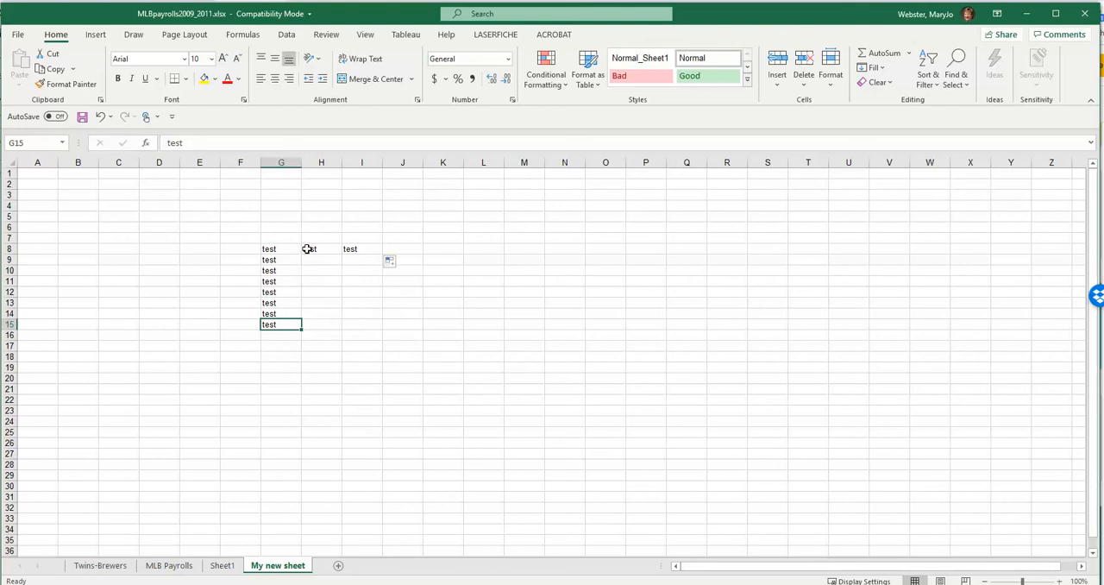
# - Enter the numbers 2, 3 and 4 down cells D7 to D9
pyautogui.click(230, 250)
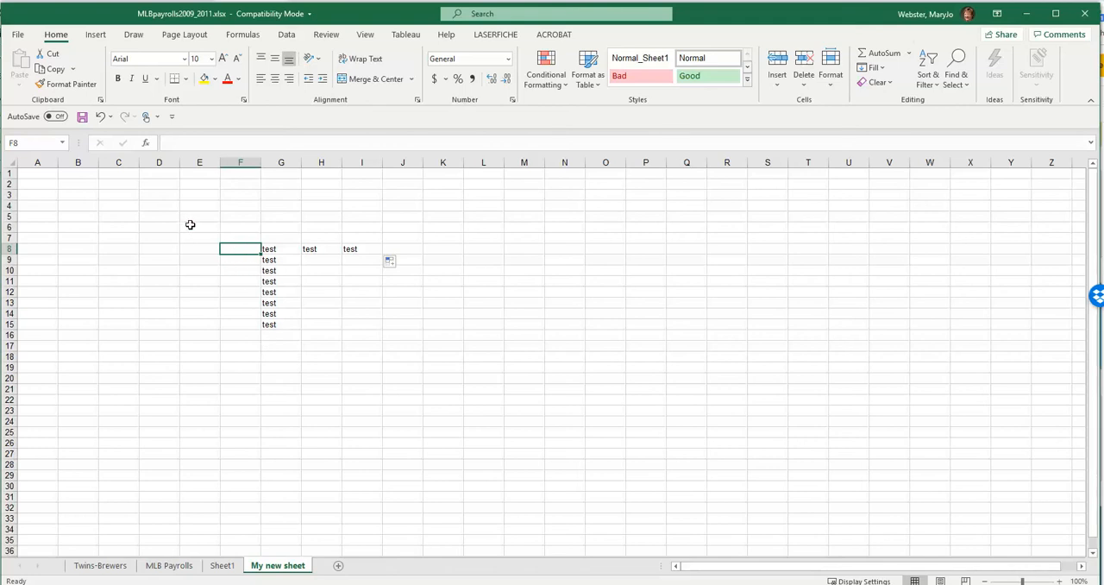
pyautogui.click(146, 235)
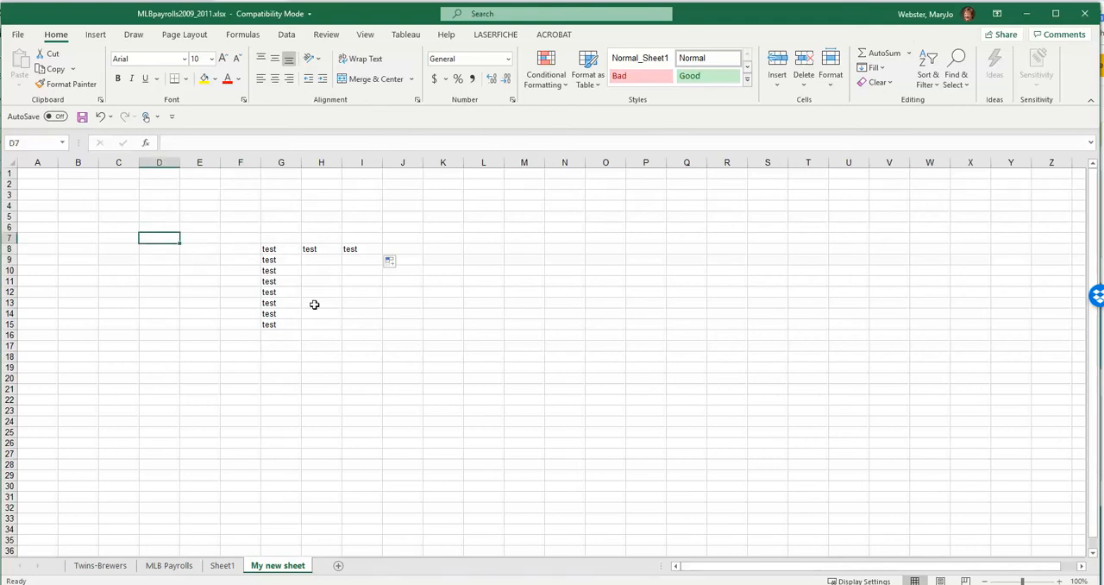
pyautogui.write('2')
pyautogui.press('Return')
pyautogui.write('3')
pyautogui.press('Return')
pyautogui.write('4')
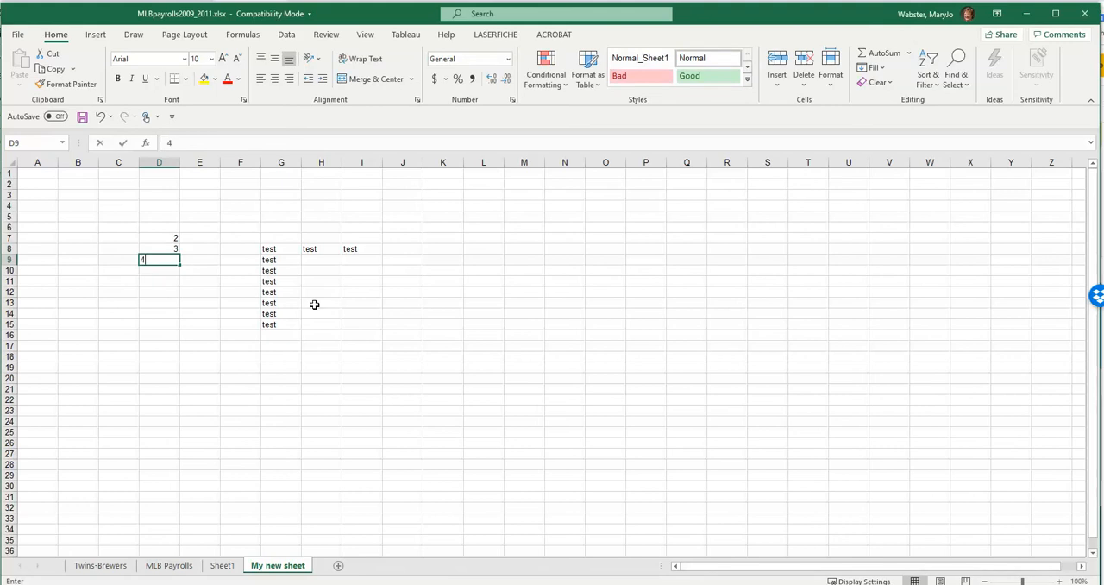
pyautogui.press('Return')
# - Enter the numbers 40, 20 and 10 down cells C7 to C9
pyautogui.click(126, 236)
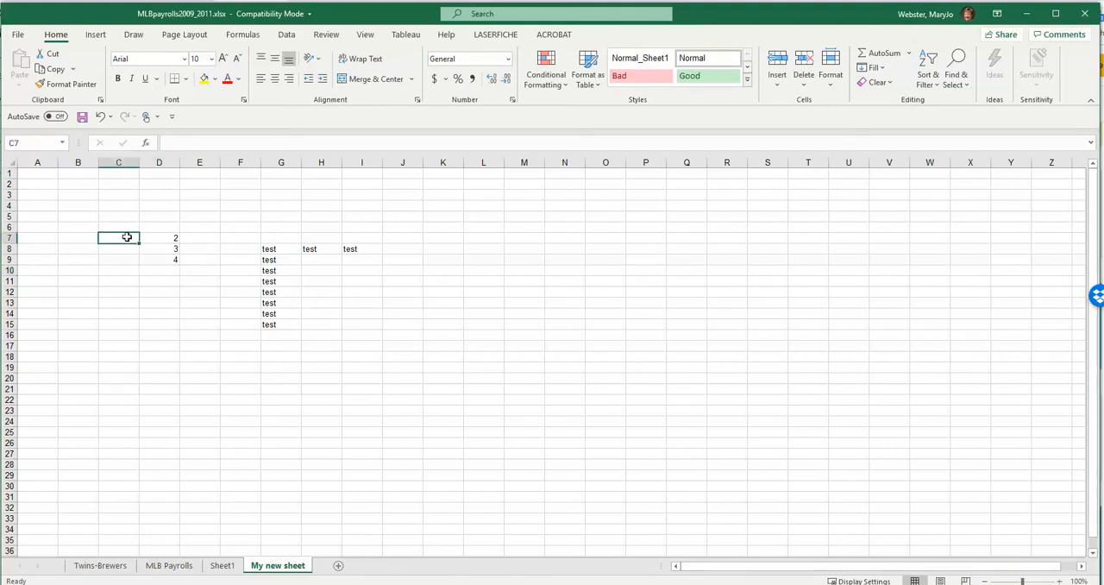
pyautogui.write('40')
pyautogui.press('Return')
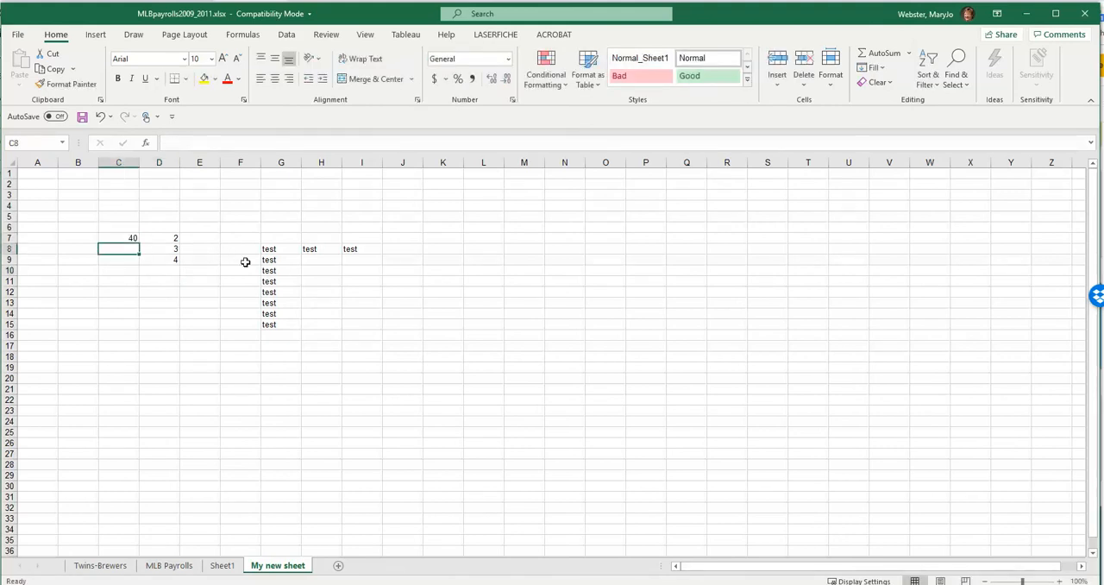
pyautogui.write('20')
pyautogui.press('Return')
pyautogui.write('10')
pyautogui.press('Return')
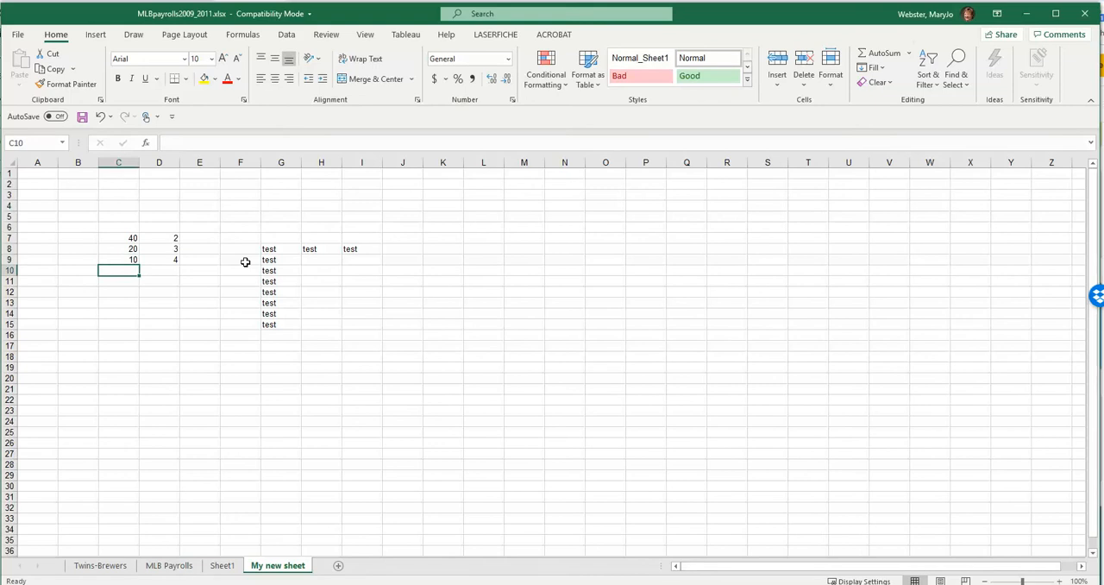
# - Enter the formula =C7+D7 in cell E7 to add the two numbers in row 7
pyautogui.click(199, 240)
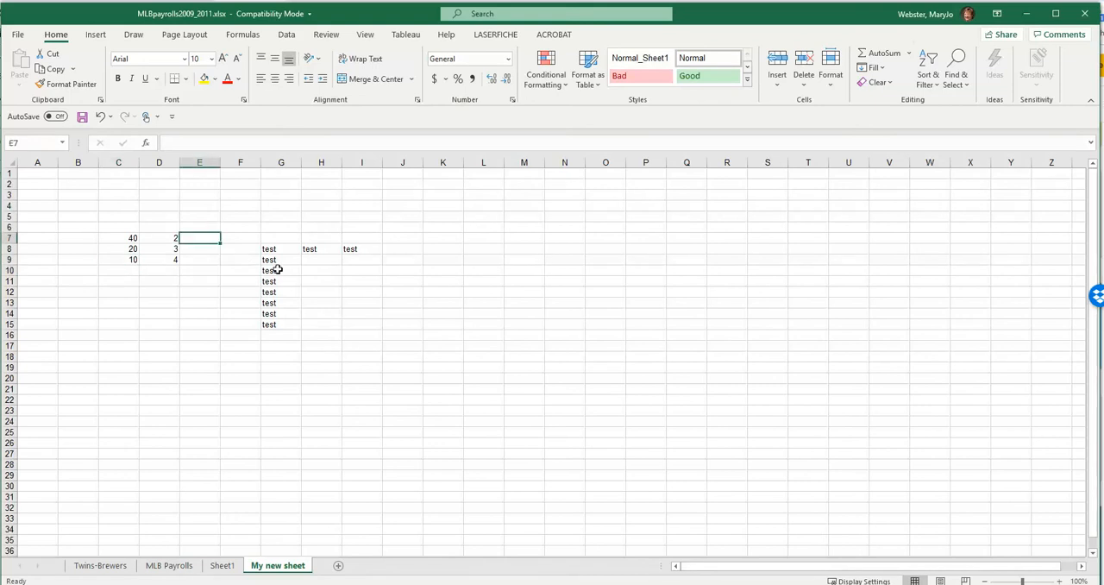
pyautogui.write('=')
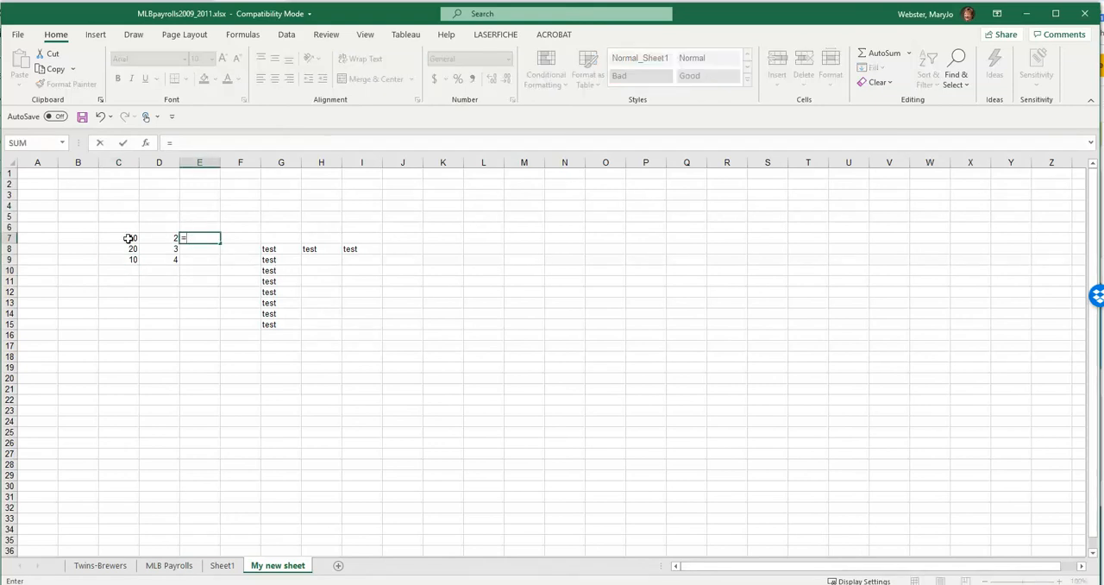
pyautogui.write('c7')
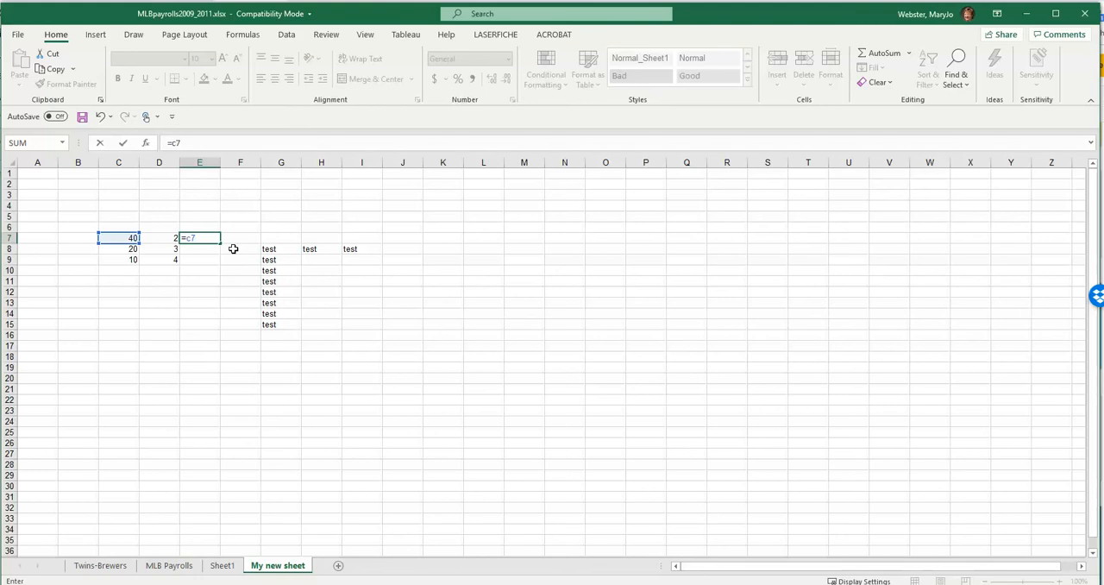
pyautogui.write('+d7')
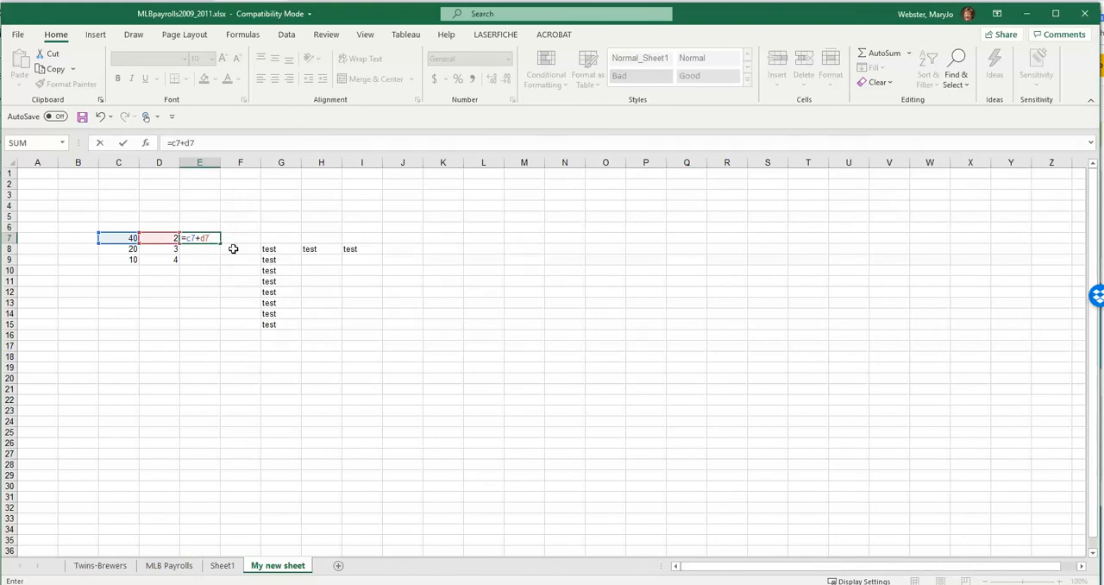
pyautogui.press('Return')
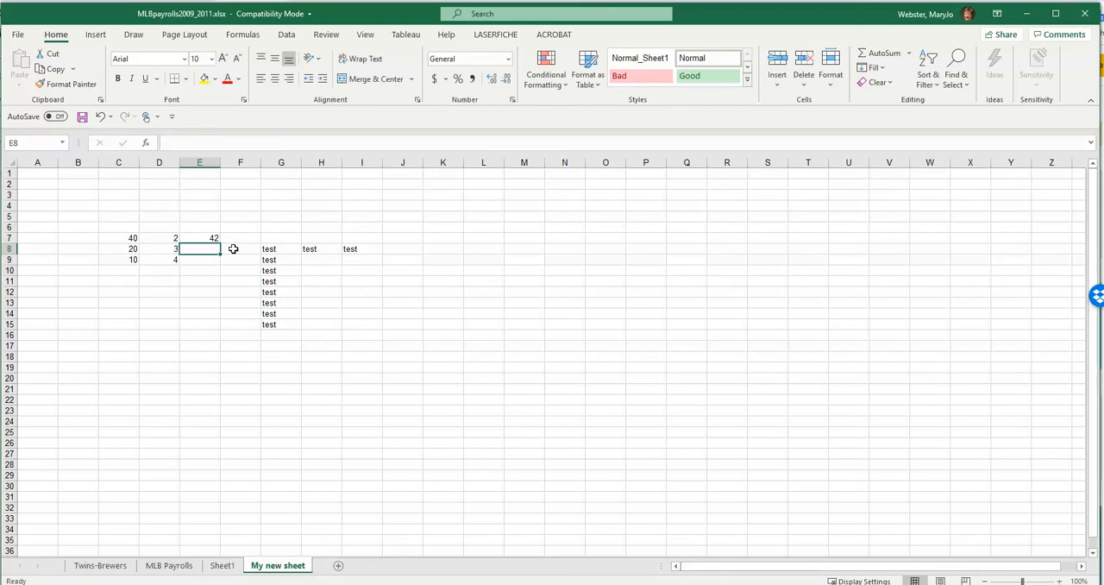
# - Examine the formula in E7 and the cells it refers to, leaving it as it is
pyautogui.click(207, 237)
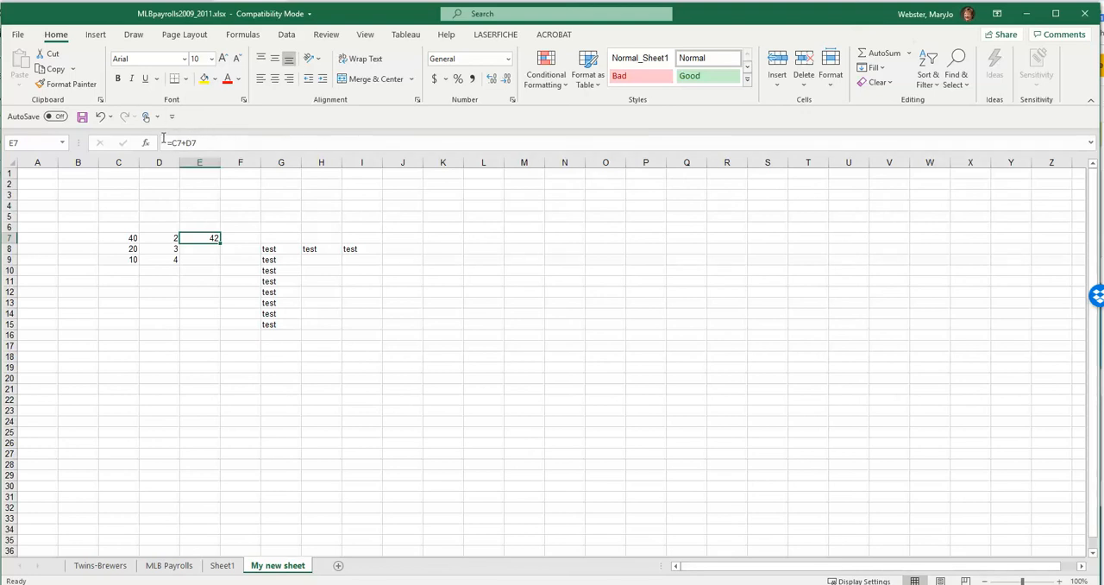
pyautogui.doubleClick(198, 238)
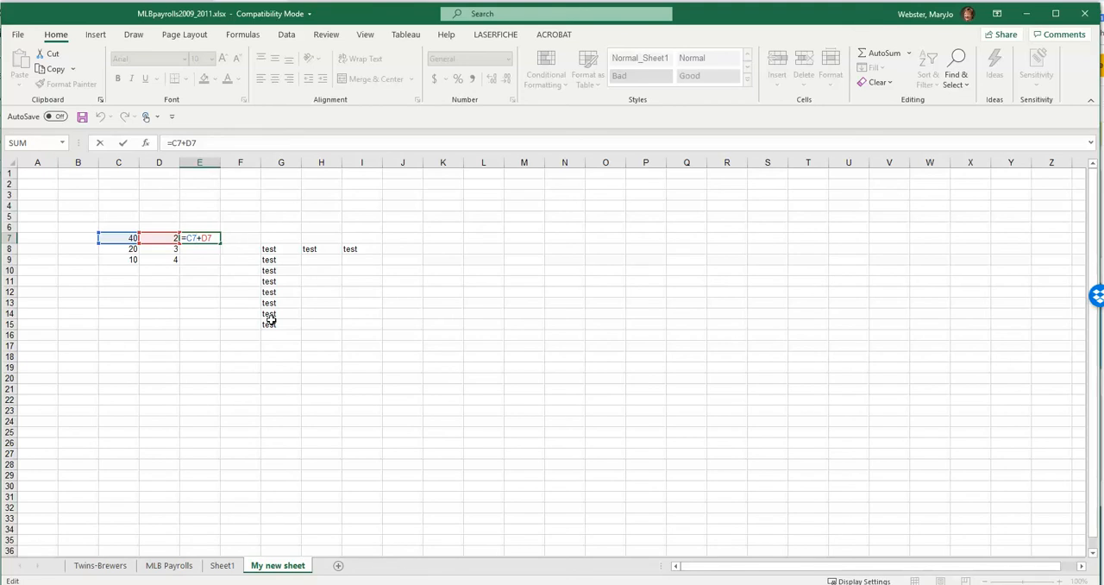
pyautogui.press('Return')
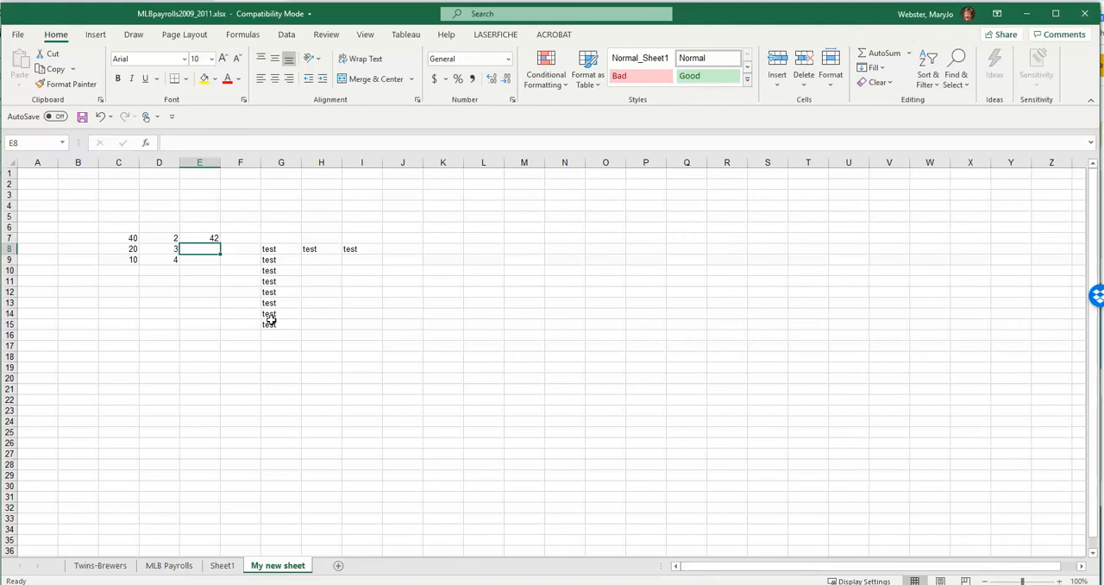
pyautogui.click(209, 235)
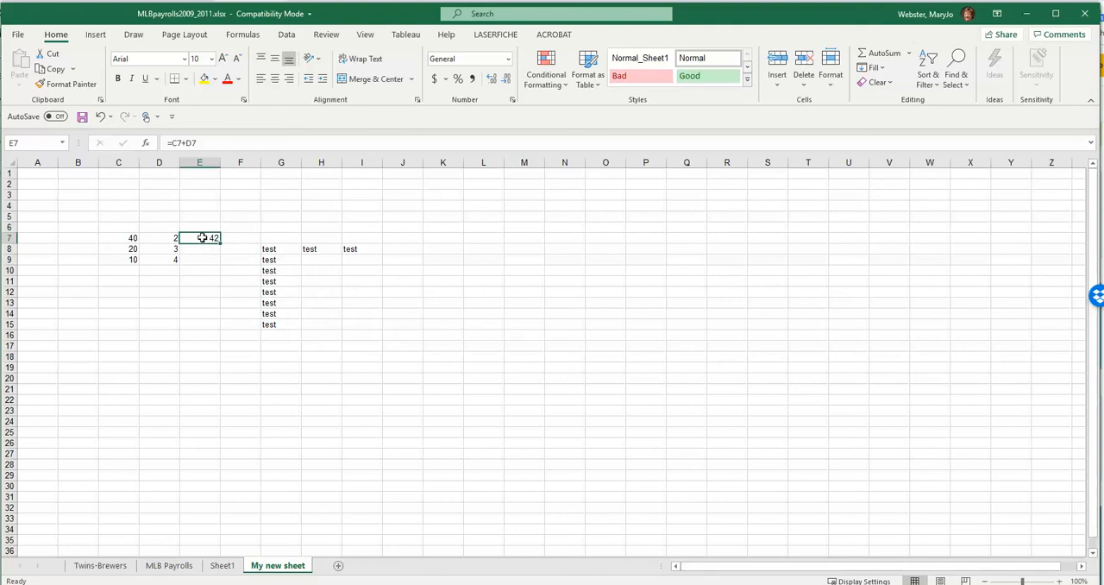
pyautogui.doubleClick(202, 237)
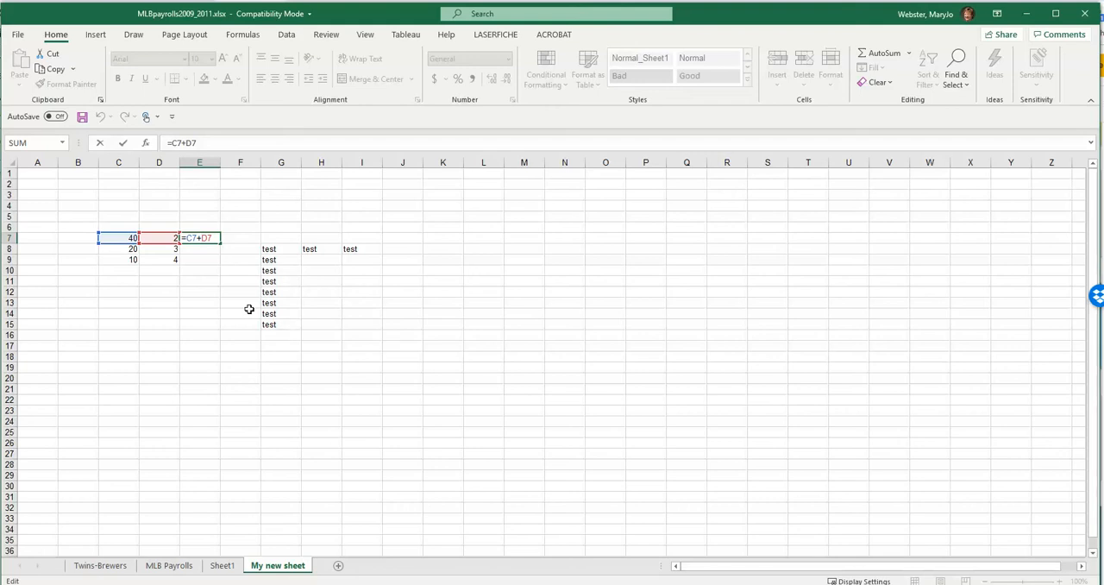
pyautogui.press('Return')
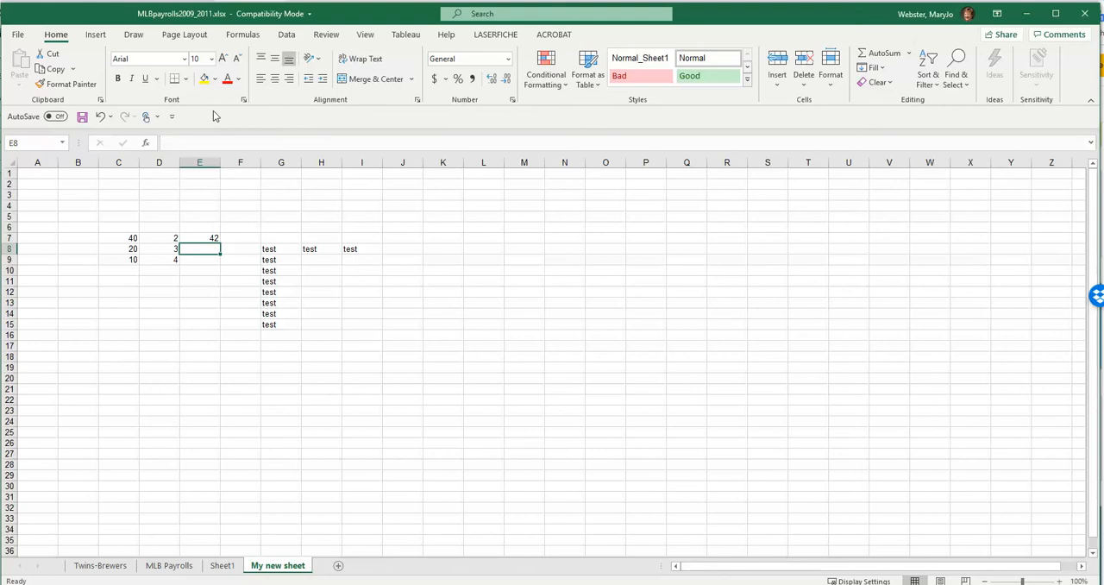
# - Copy the addition formula from E7 down through E9
pyautogui.click(210, 230)
pyautogui.click(210, 237)
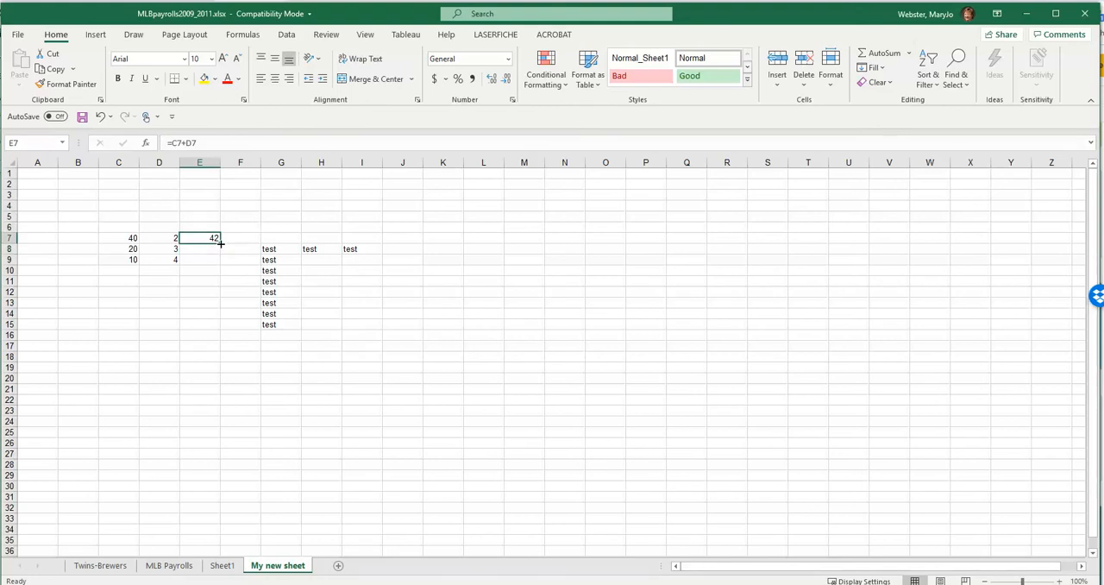
pyautogui.moveTo(220, 243); pyautogui.dragTo(221, 264)
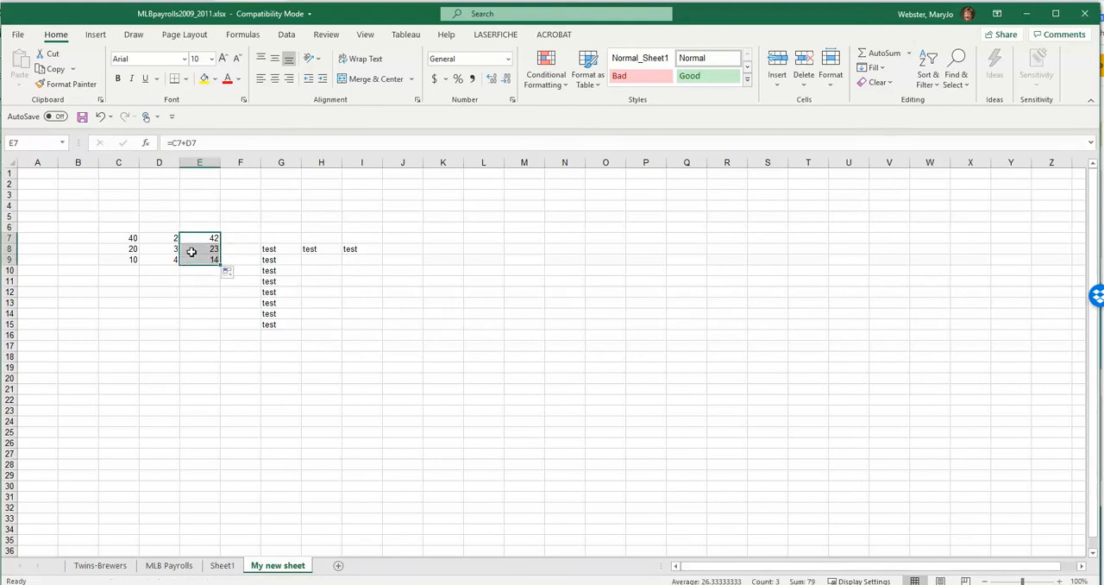
# - Inspect the cell references in the copied formulas in E8 and E9, and reselect E7
pyautogui.click(189, 250)
pyautogui.doubleClick(190, 249)
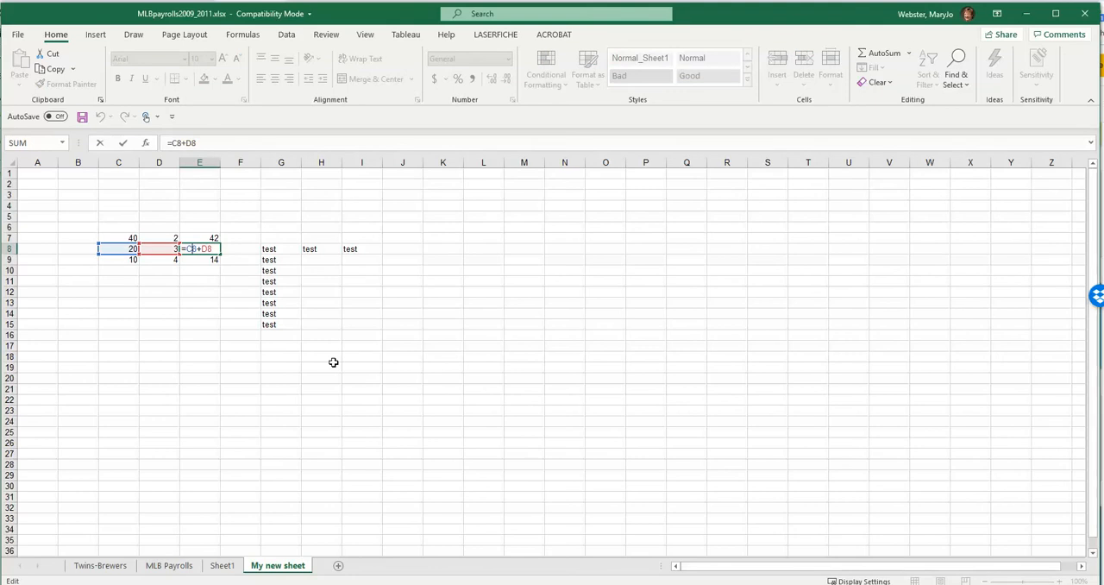
pyautogui.press('Return')
pyautogui.doubleClick(197, 260)
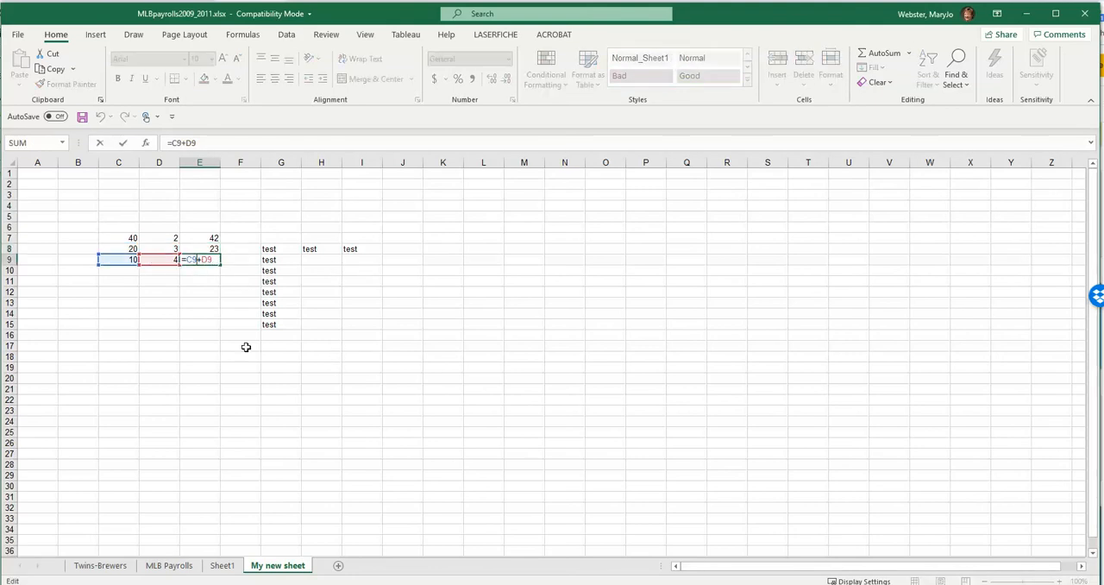
pyautogui.press('Return')
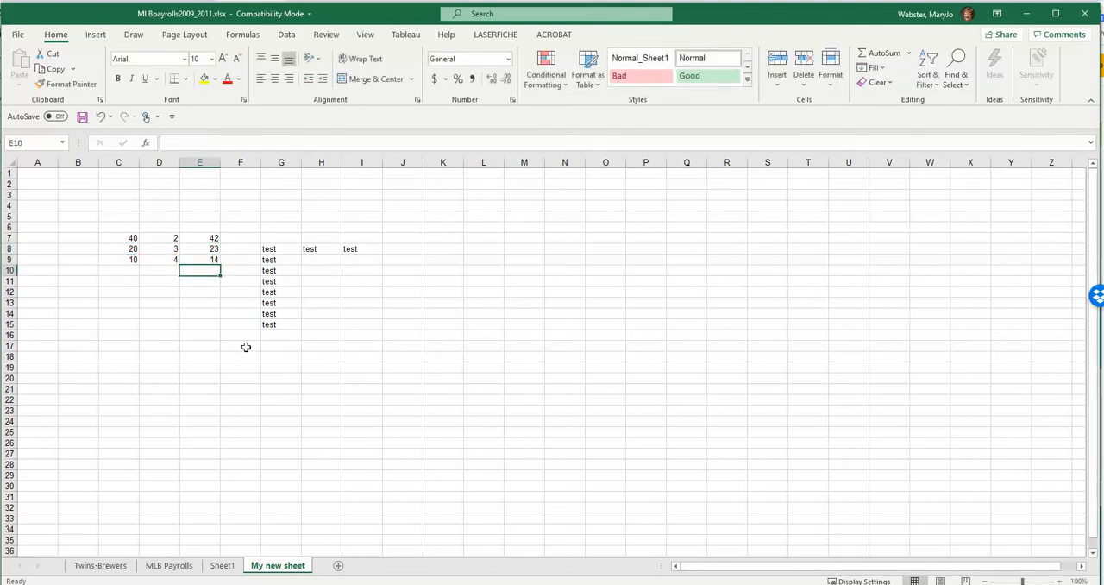
pyautogui.click(207, 239)
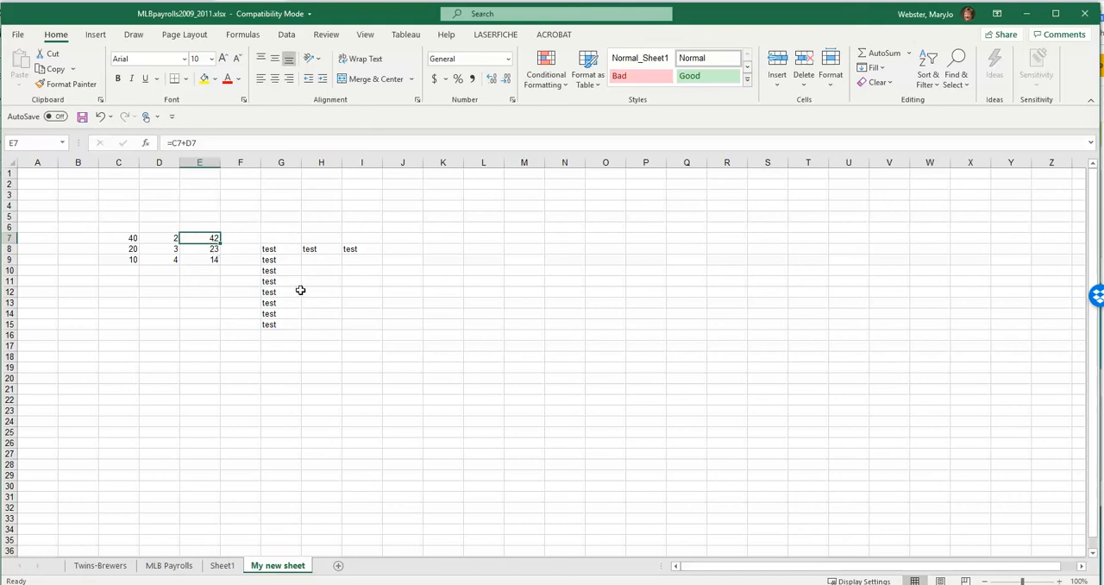
# - Enter =SUM(C7:C9) in cell C11 to total the column C numbers, and reselect the cell
pyautogui.click(131, 283)
pyautogui.write('=s')
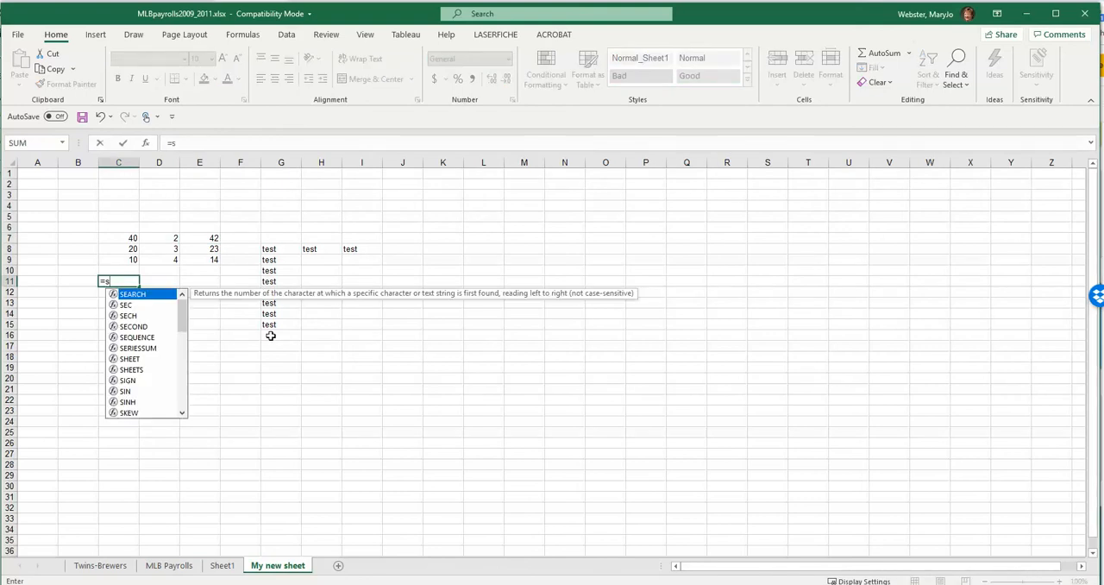
pyautogui.write('um(')
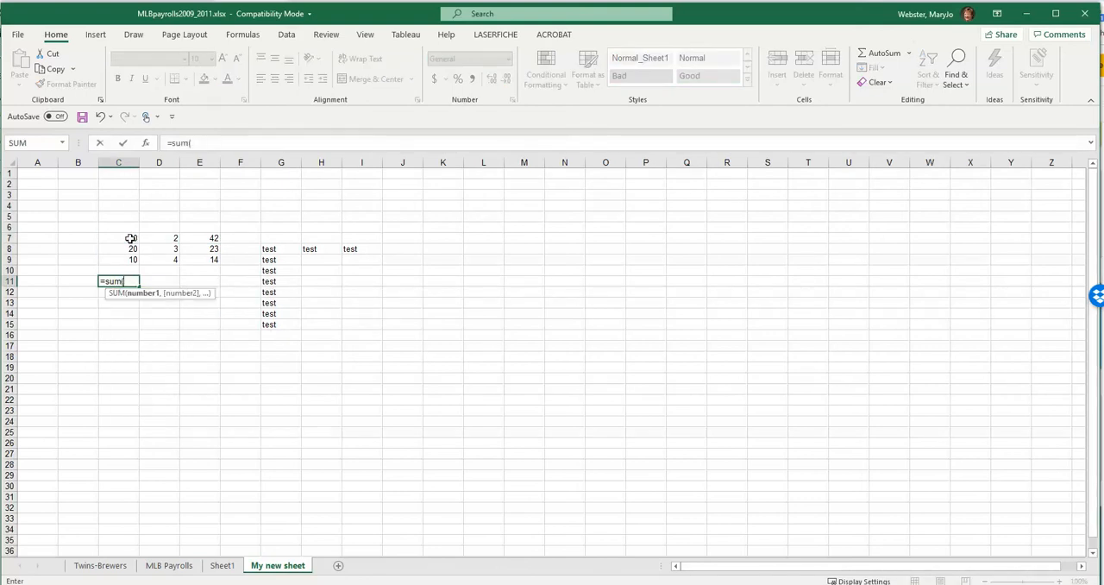
pyautogui.moveTo(128, 239); pyautogui.dragTo(128, 261)
pyautogui.write(')')
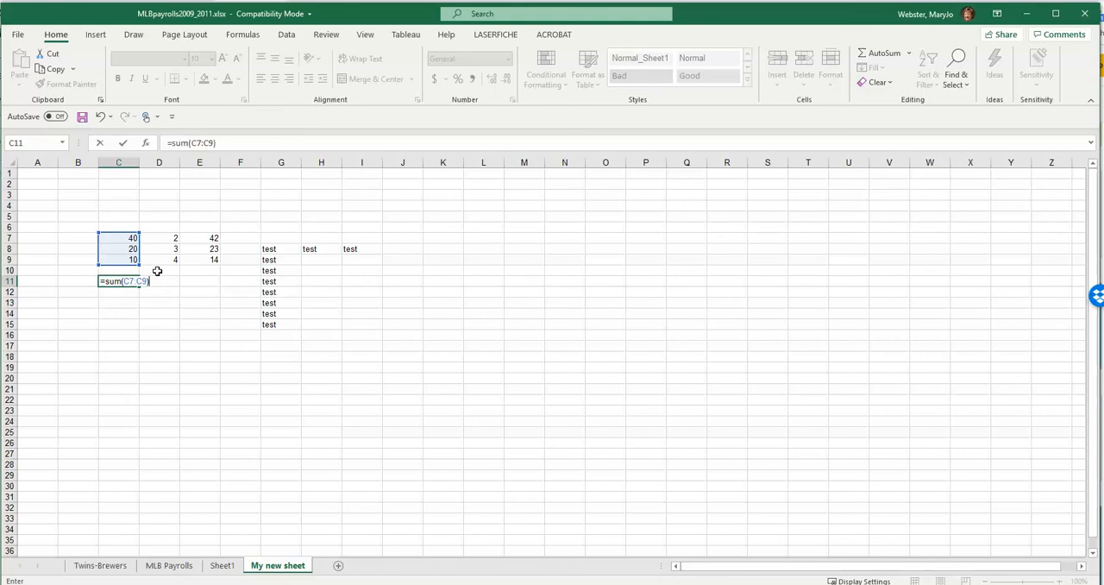
pyautogui.press('Return')
pyautogui.click(125, 282)
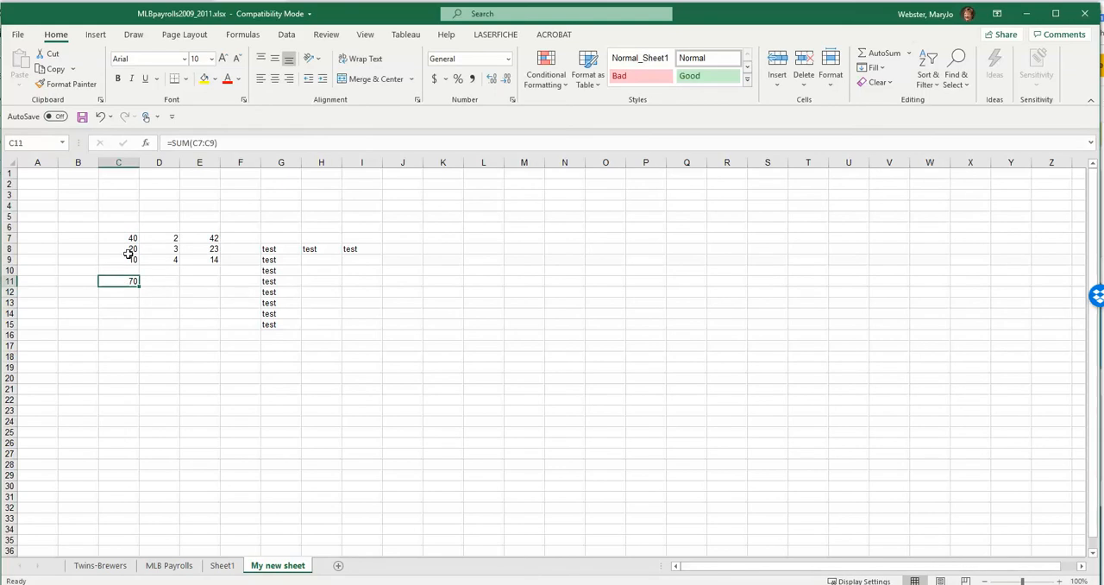
# - Copy the SUM formula from C11 across to D11 to total the column D numbers
pyautogui.moveTo(166, 237); pyautogui.dragTo(170, 260)
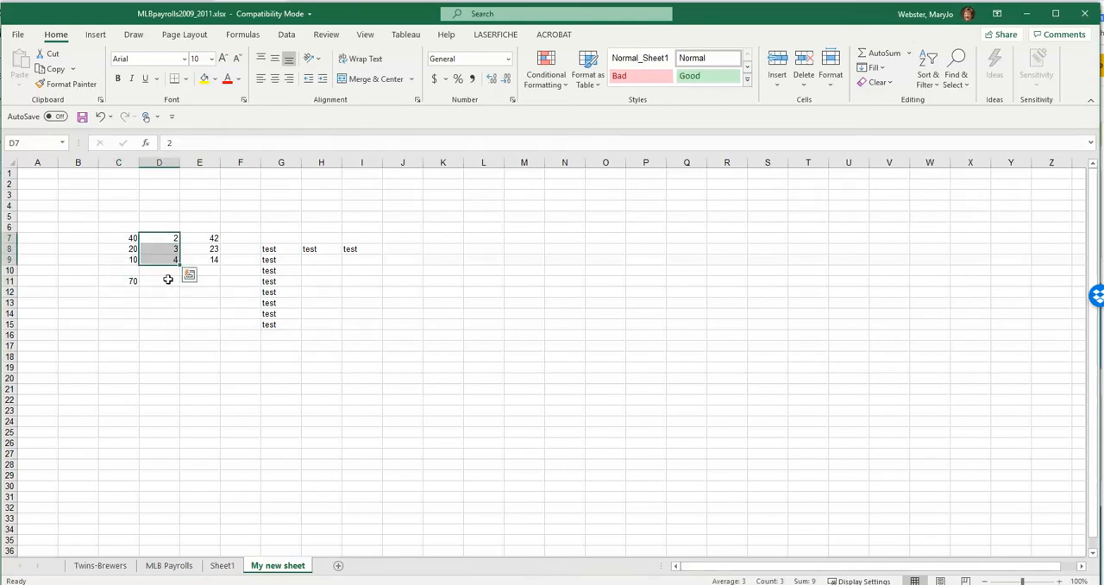
pyautogui.click(160, 291)
pyautogui.click(129, 282)
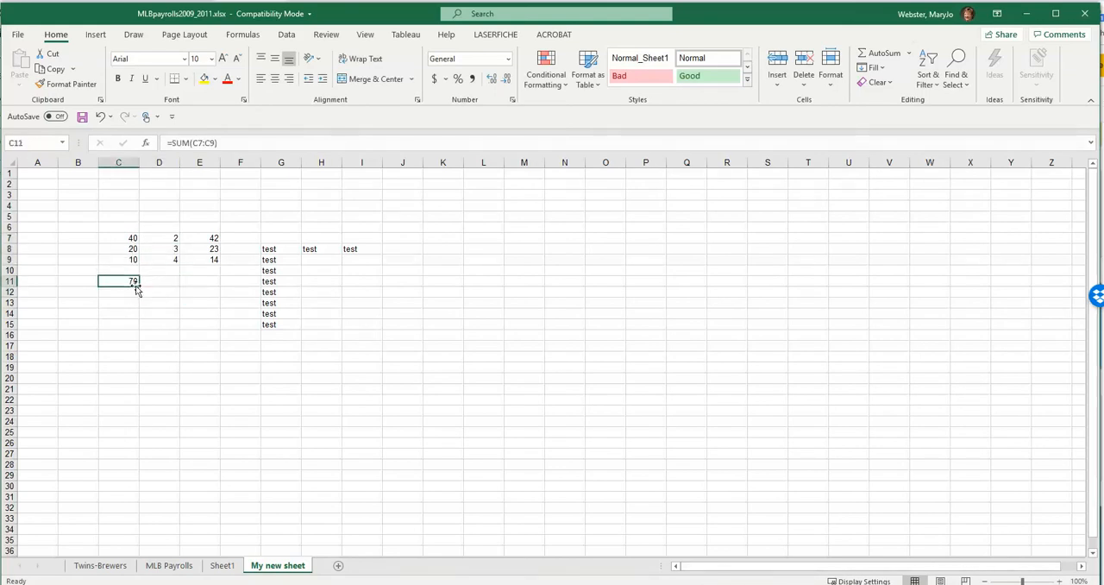
pyautogui.moveTo(139, 286); pyautogui.dragTo(159, 289)
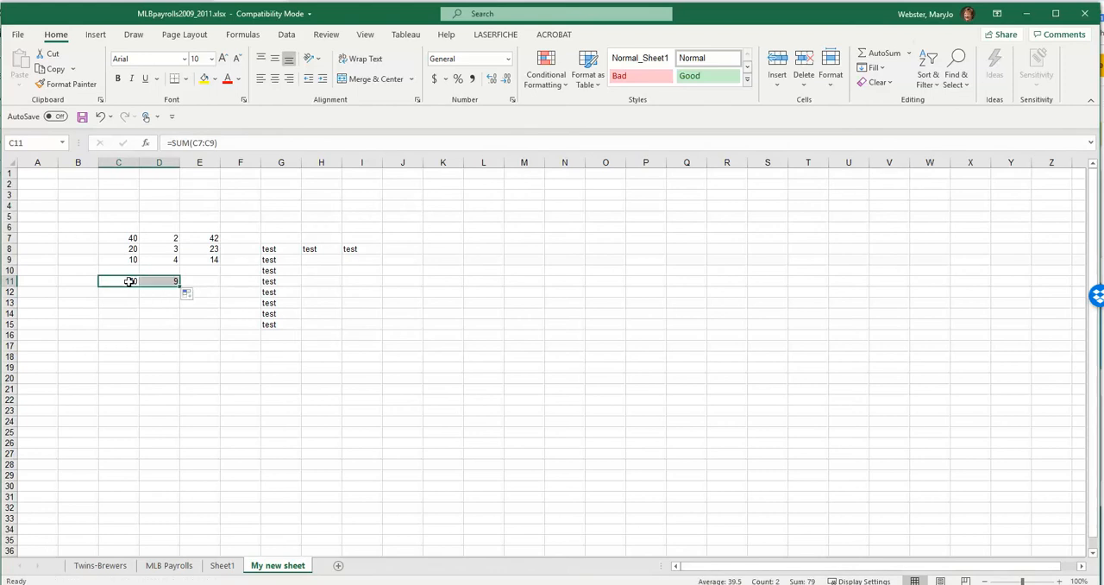
# - Inspect the ranges referenced by the SUM formulas in C11 and D11, leaving both formulas as they are
pyautogui.doubleClick(129, 282)
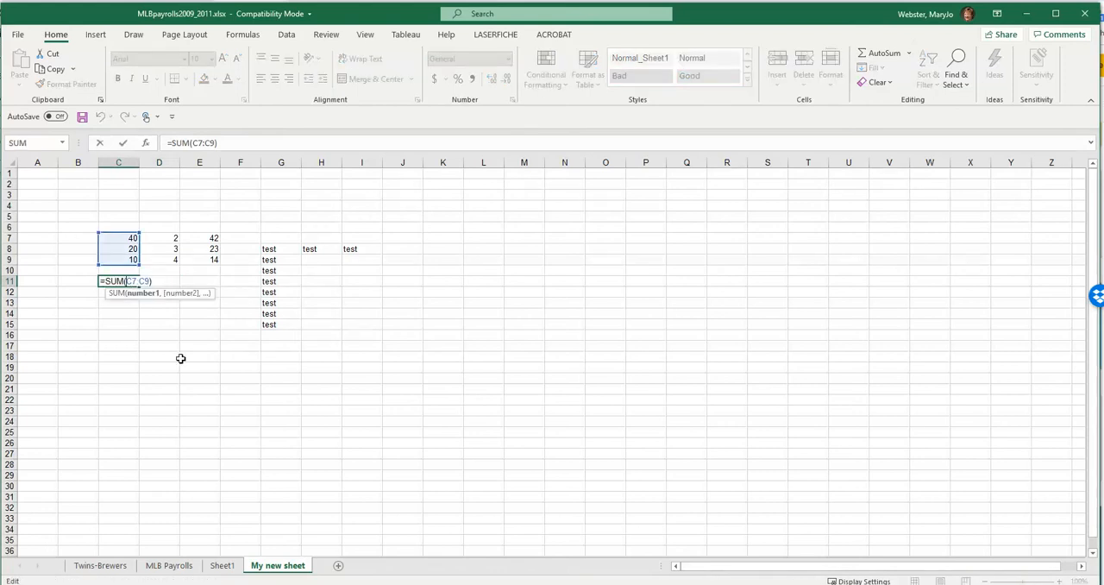
pyautogui.press('Return')
pyautogui.doubleClick(173, 281)
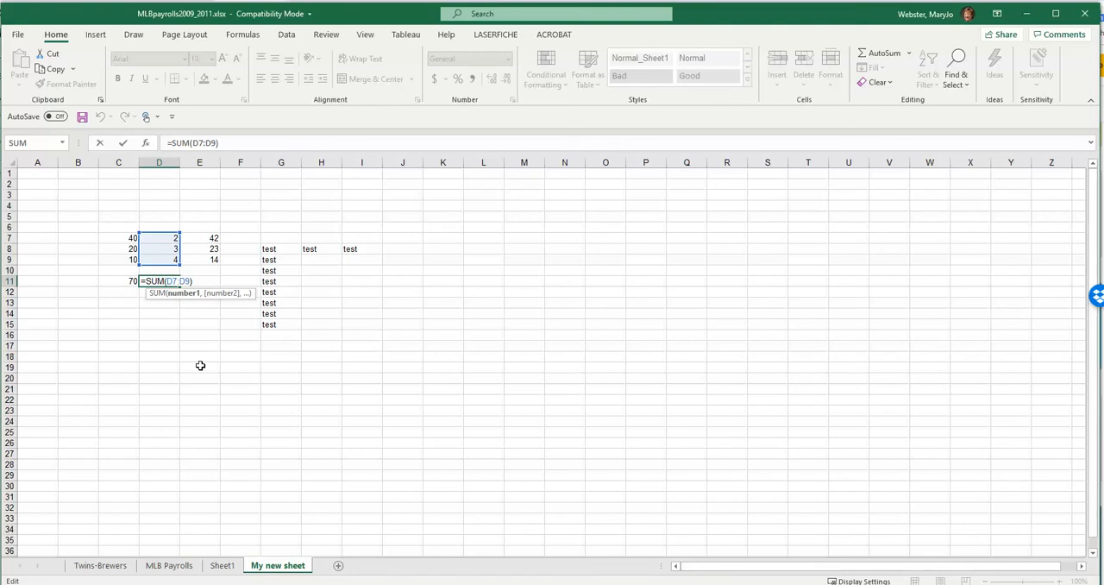
pyautogui.press('Return')
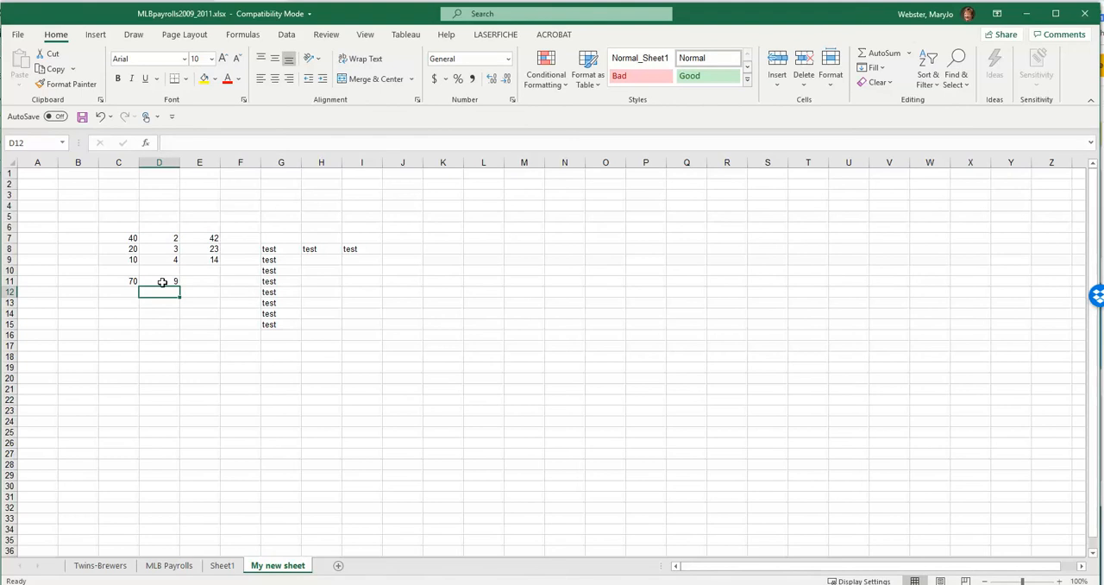
pyautogui.click(162, 282)
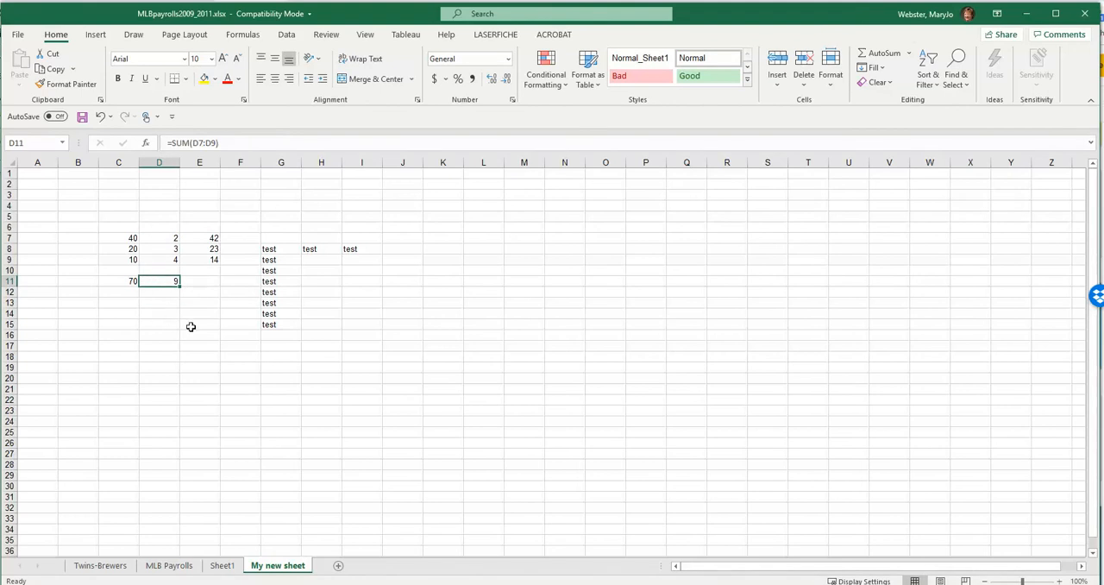
pyautogui.click(124, 282)
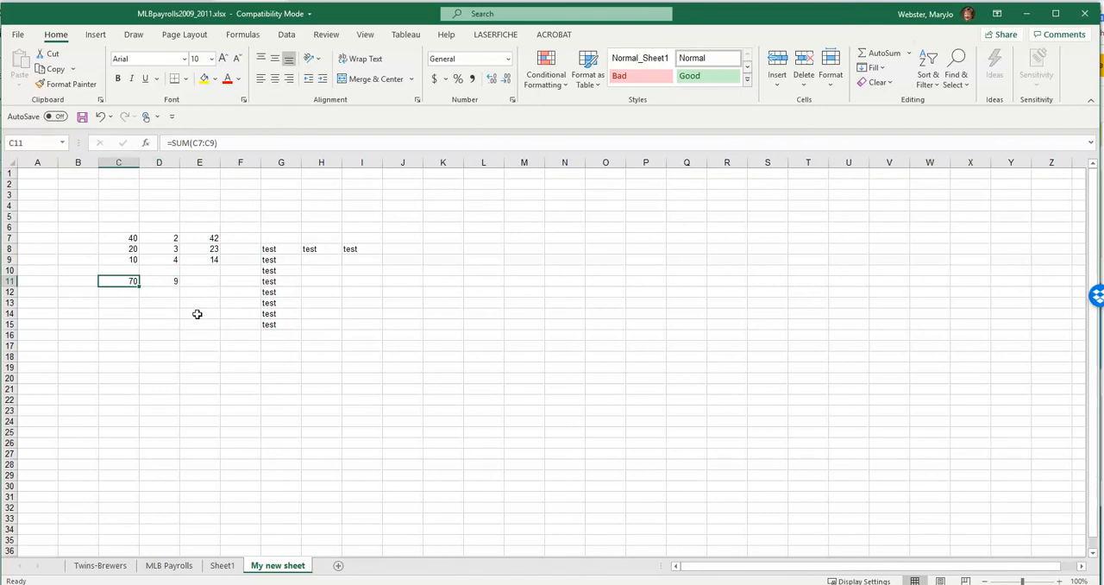
pyautogui.click(198, 313)
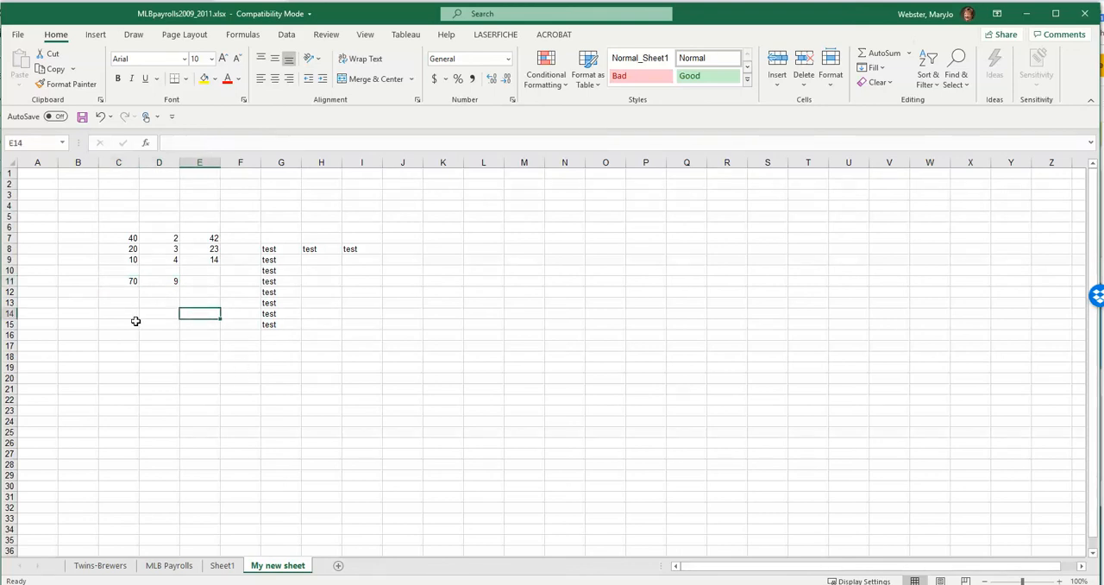
pyautogui.click(183, 142)
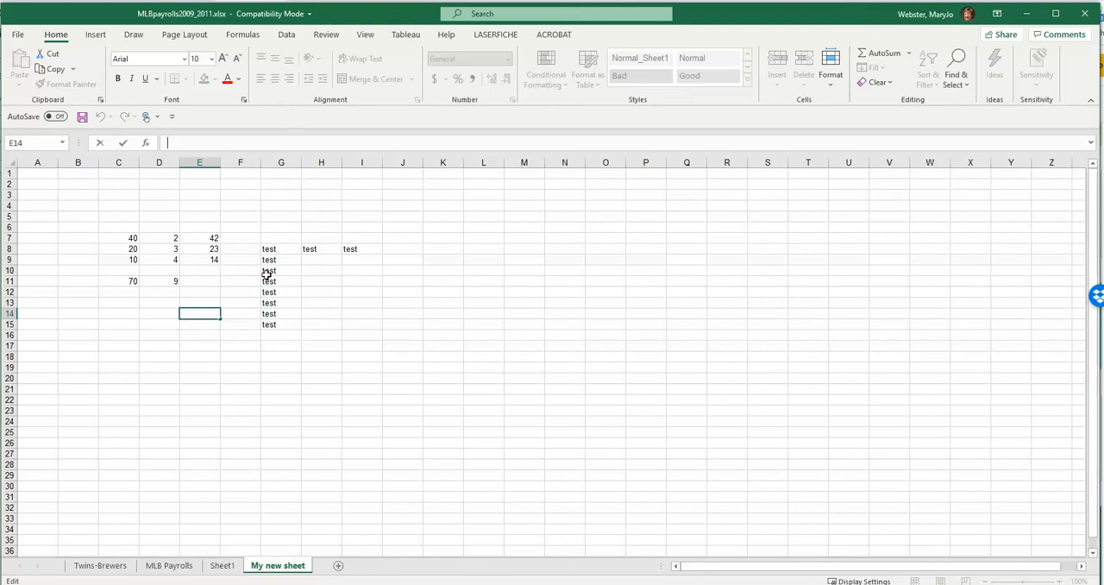
pyautogui.click(218, 203)
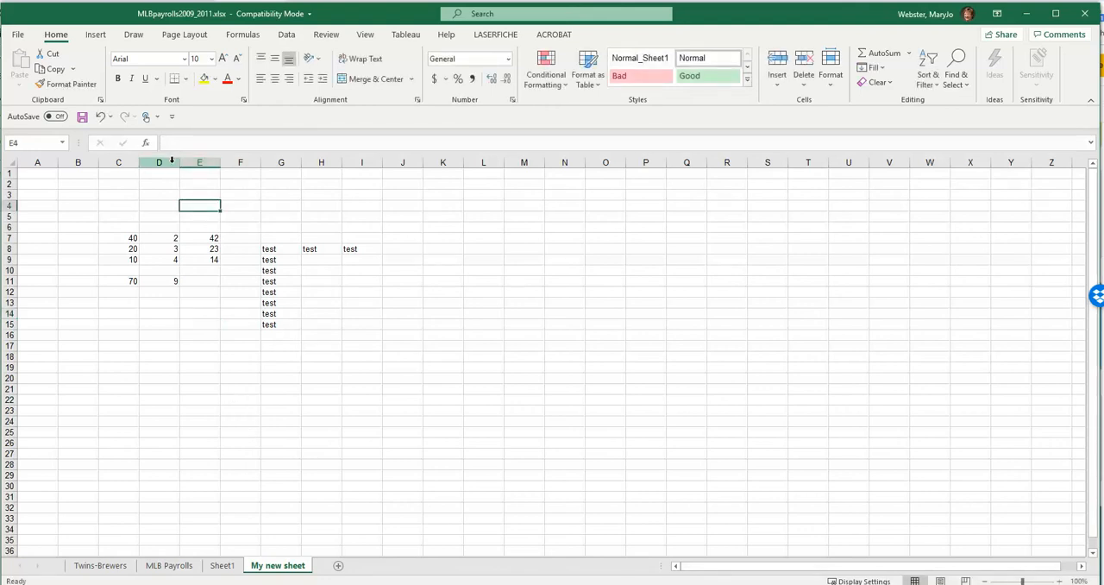
# - Narrow columns E and D, keeping each just wide enough to display its numbers
pyautogui.moveTo(219, 163); pyautogui.dragTo(187, 164)
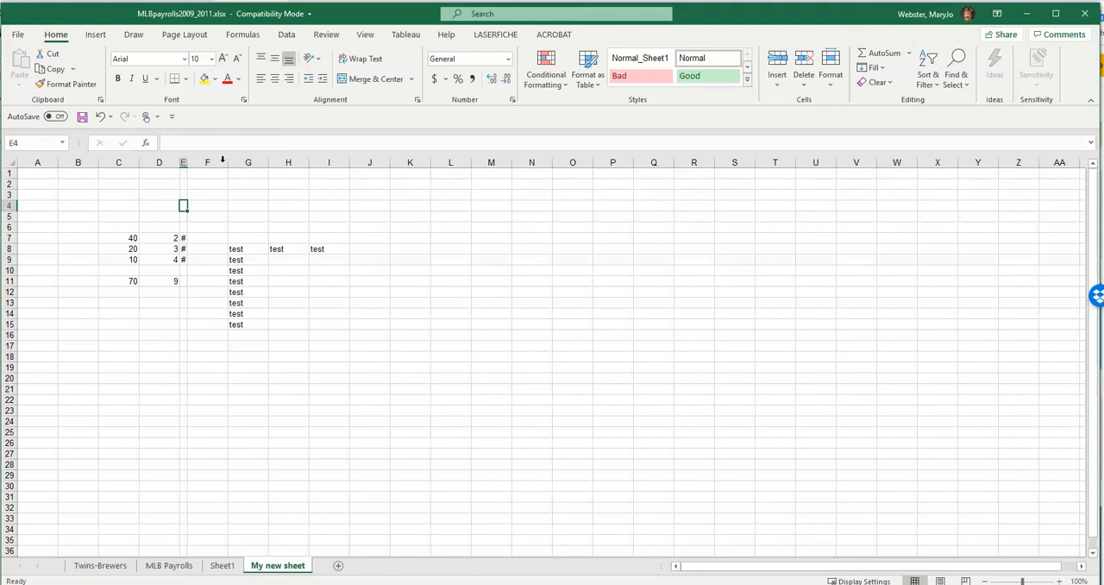
pyautogui.moveTo(186, 164)
pyautogui.mouseDown()
pyautogui.moveTo(210, 165)
pyautogui.moveTo(194, 164)
pyautogui.mouseUp()
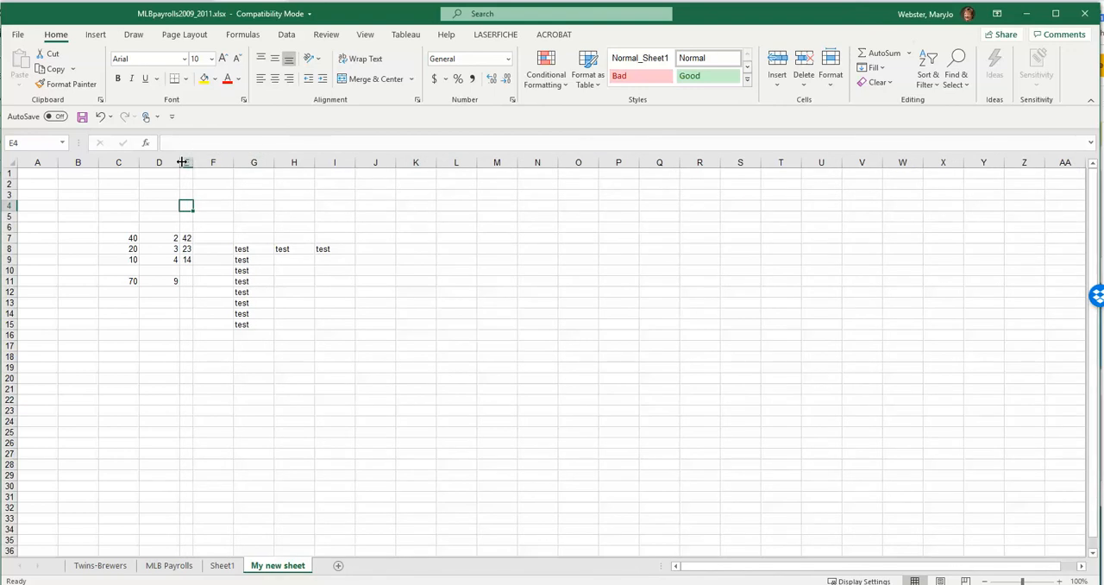
pyautogui.click(182, 162)
pyautogui.moveTo(182, 162); pyautogui.dragTo(149, 163)
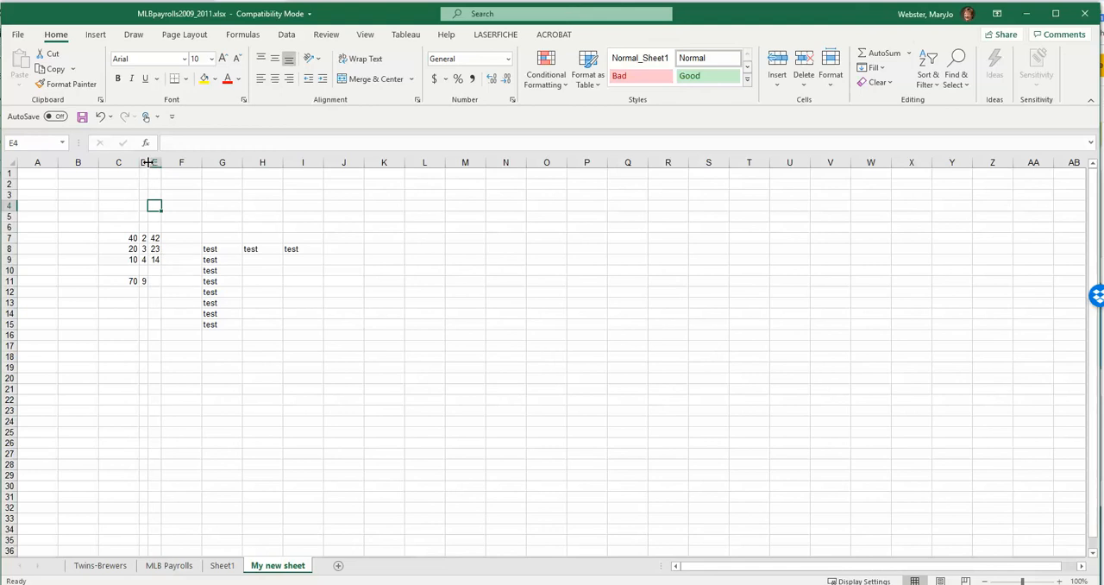
pyautogui.moveTo(149, 162); pyautogui.dragTo(191, 162)
pyautogui.click(155, 227)
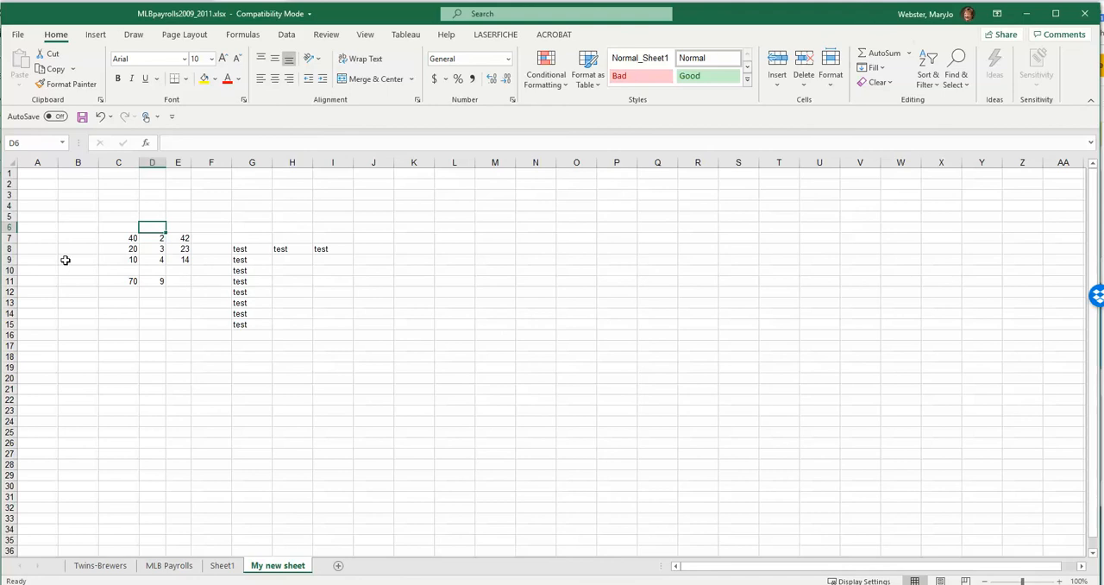
# - Try increasing the height of row 6, and fit the row height back to its contents
pyautogui.moveTo(11, 232)
pyautogui.mouseDown()
pyautogui.moveTo(12, 285)
pyautogui.moveTo(12, 243)
pyautogui.mouseUp()
pyautogui.doubleClick(9, 252)
pyautogui.click(42, 214)
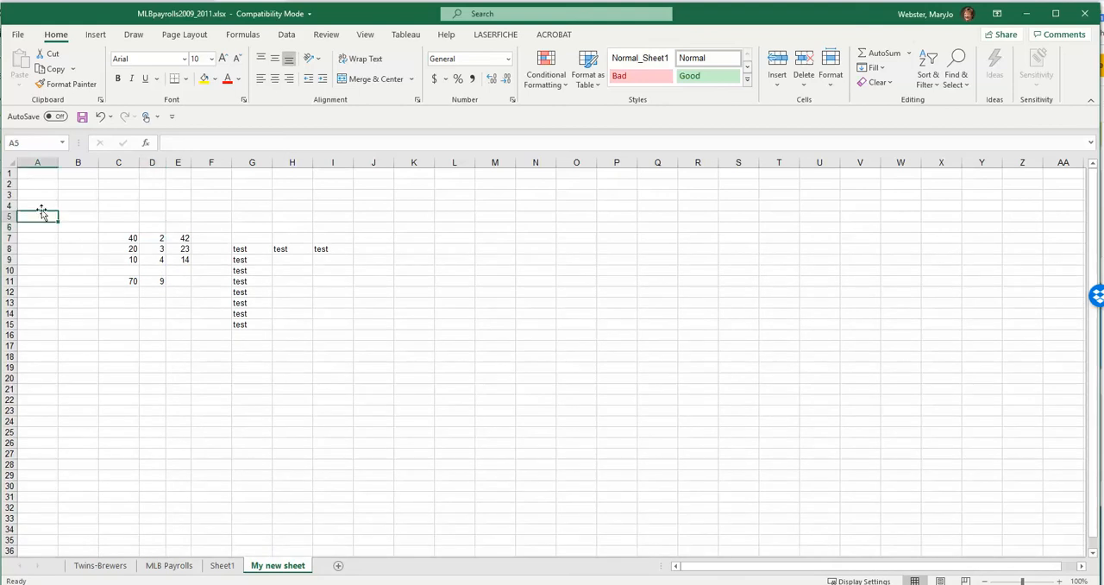
# - Select every cell of the worksheet at once, and clear that selection by choosing cell B3
pyautogui.click(10, 161)
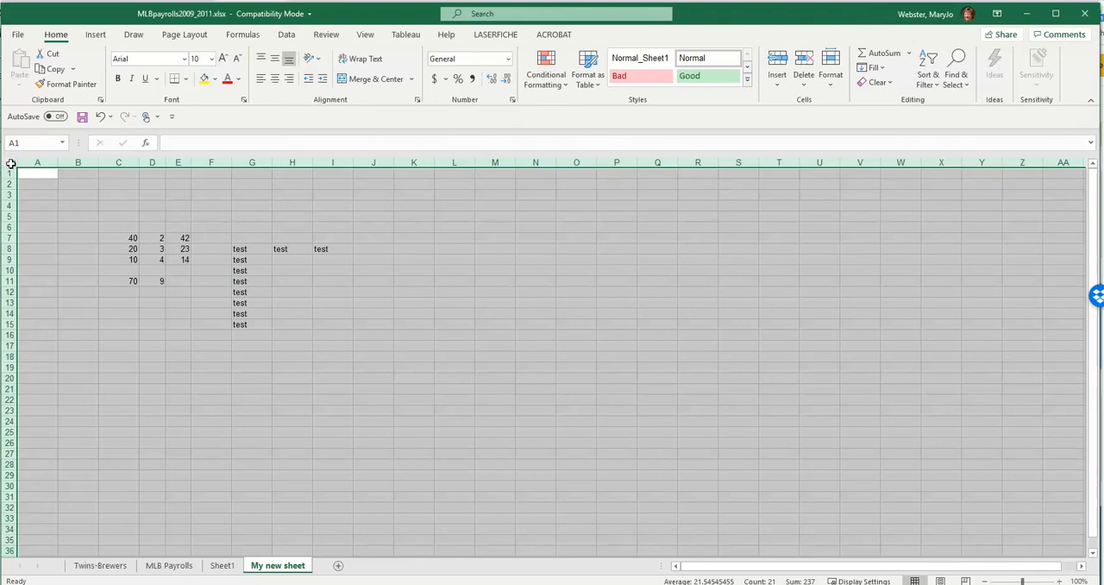
pyautogui.click(72, 195)
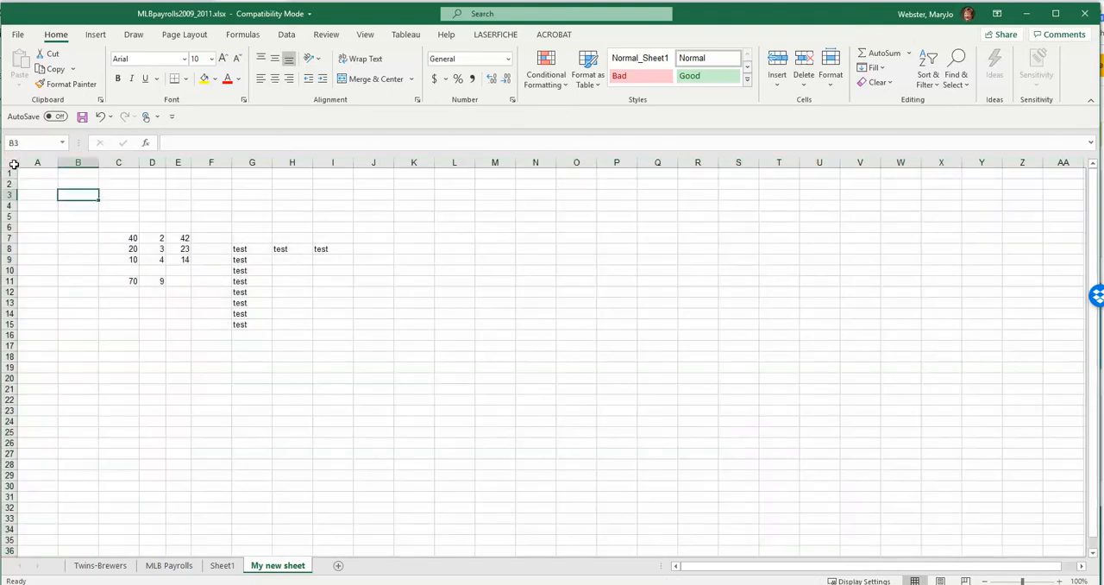
pyautogui.click(97, 35)
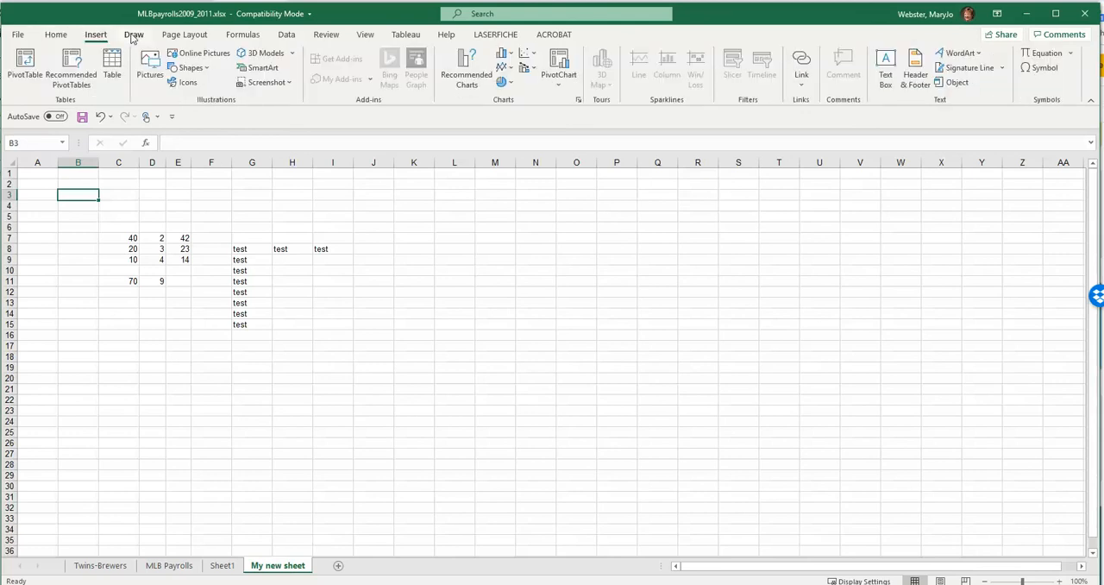
pyautogui.click(134, 36)
pyautogui.click(181, 35)
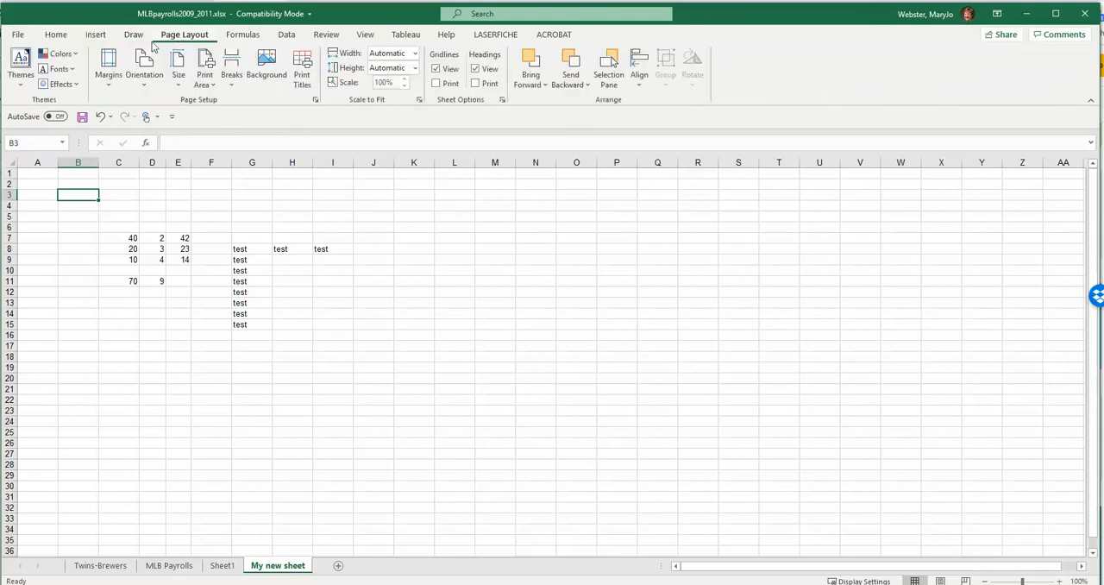
pyautogui.click(53, 36)
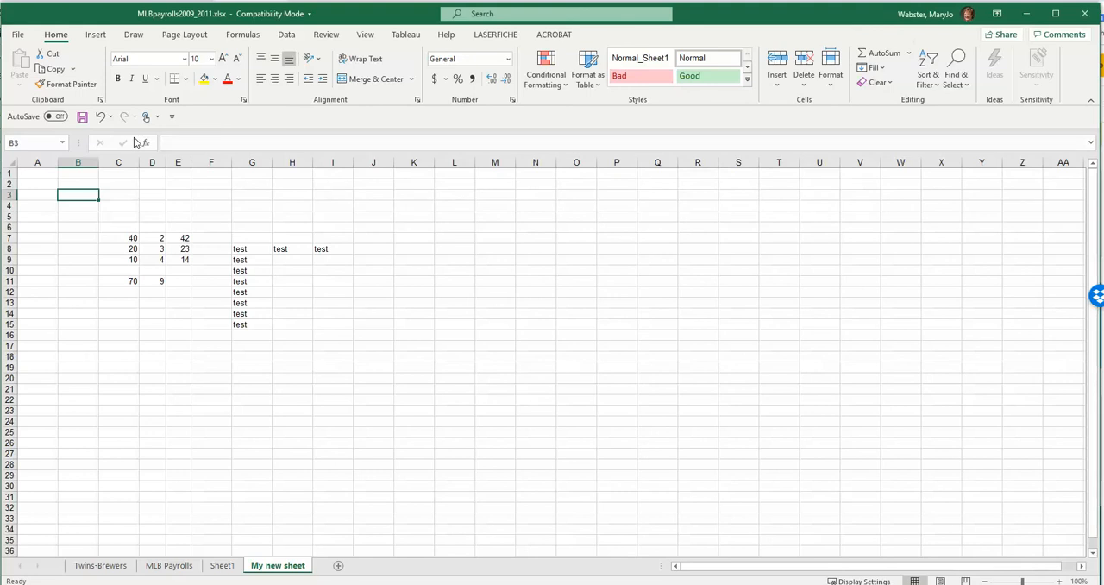
# - Switch to the MLB Payrolls worksheet
pyautogui.click(165, 568)
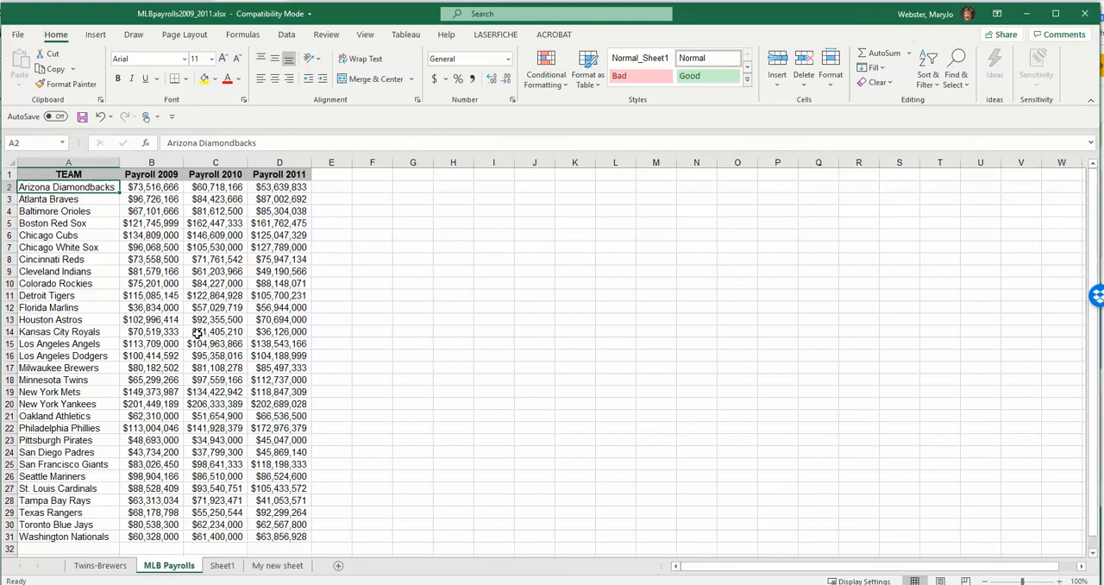
# - Insert a blank column before Payroll 2009 and shrink it to a narrow spacer
pyautogui.click(151, 162)
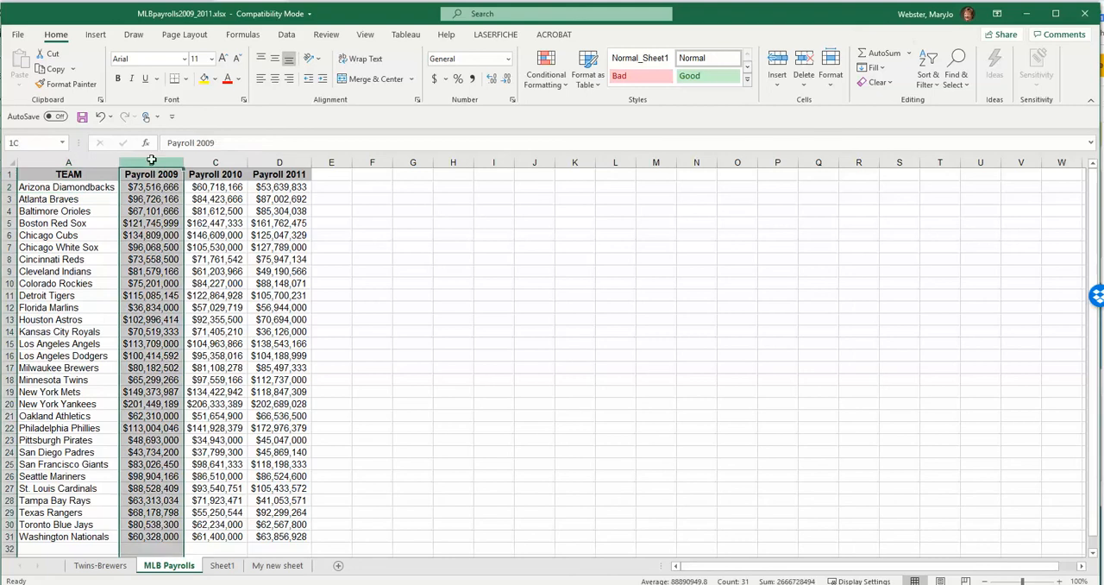
pyautogui.rightClick(155, 164)
pyautogui.click(186, 264)
pyautogui.click(143, 236)
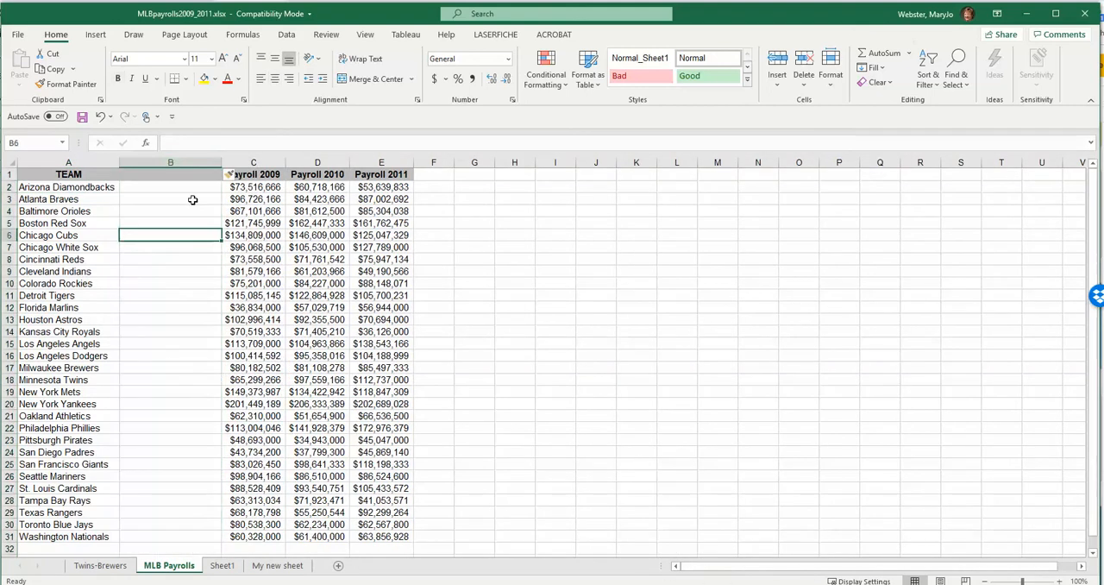
pyautogui.moveTo(222, 162); pyautogui.dragTo(164, 169)
pyautogui.moveTo(134, 174); pyautogui.dragTo(132, 174)
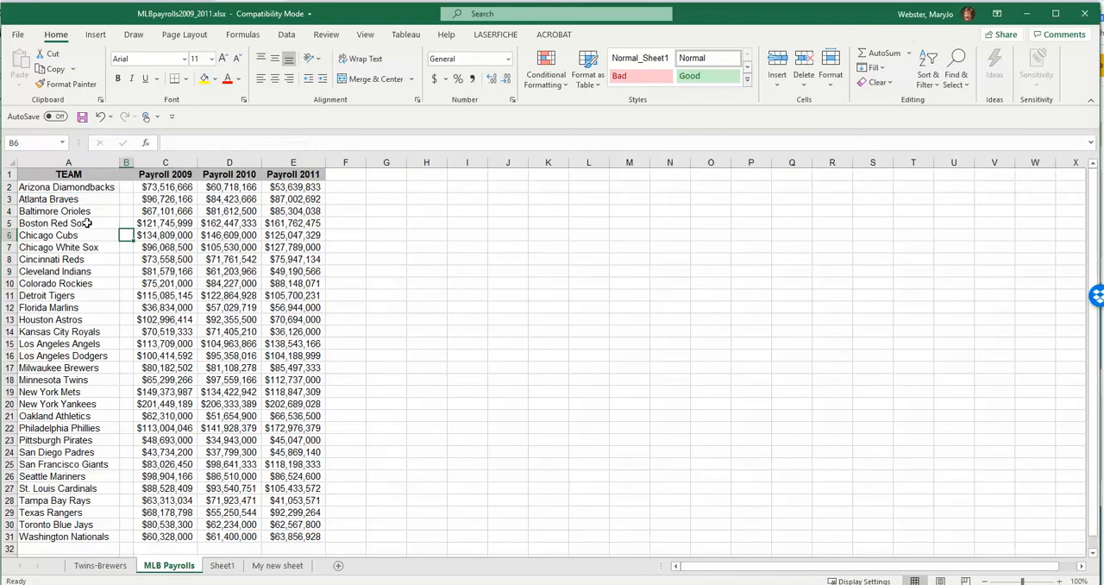
# - Insert a blank column before Payroll 2010 and narrow it into a spacer
pyautogui.click(219, 161)
pyautogui.rightClick(220, 161)
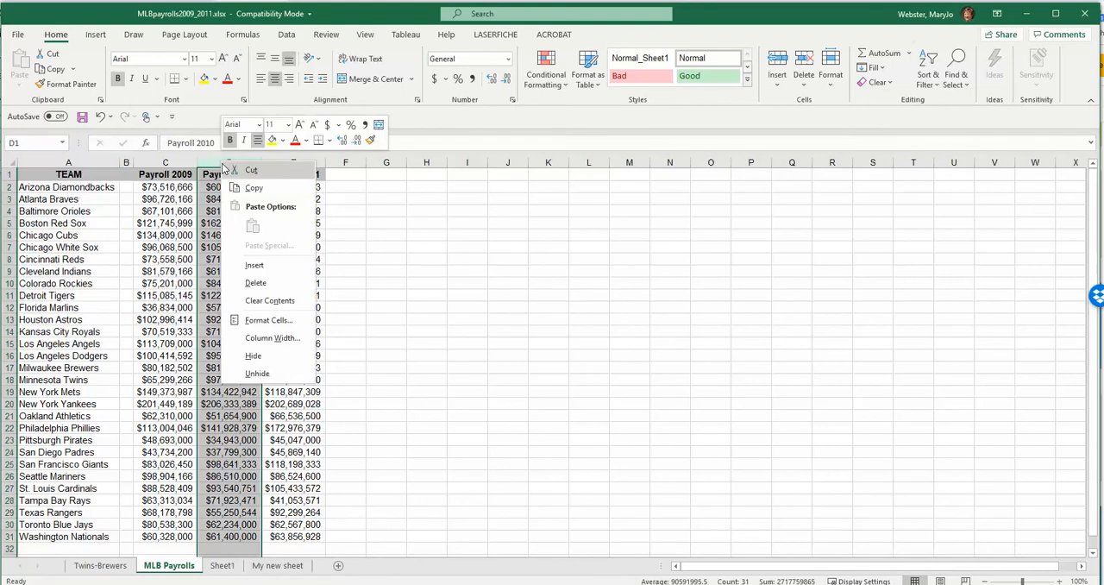
pyautogui.click(249, 264)
pyautogui.moveTo(259, 158); pyautogui.dragTo(219, 161)
pyautogui.click(314, 211)
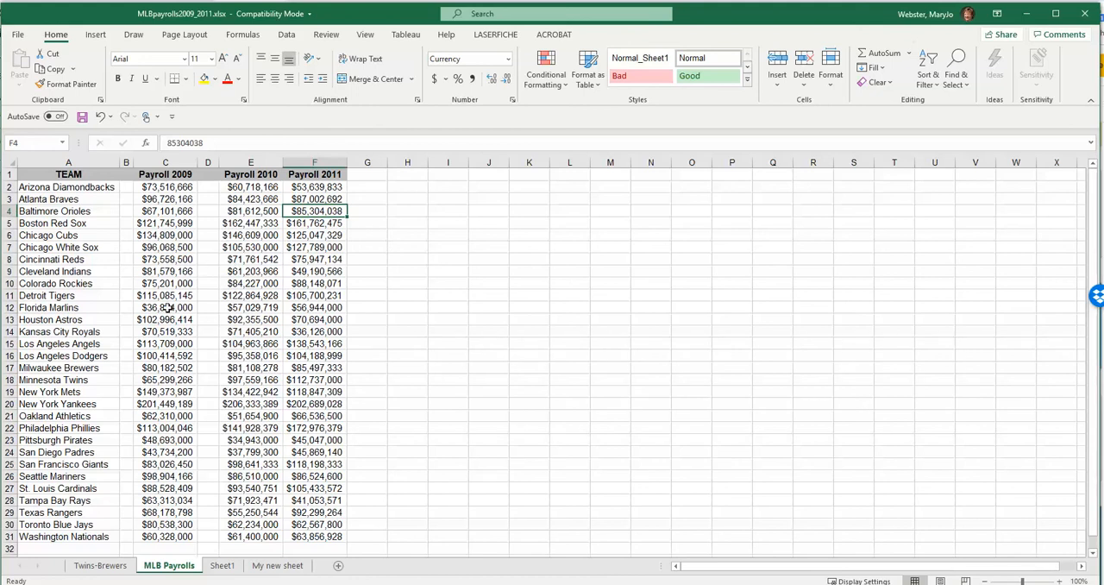
# - Undo both blank column insertions and their width changes, and select cell B8
pyautogui.hotkey('ctrl', 'z')
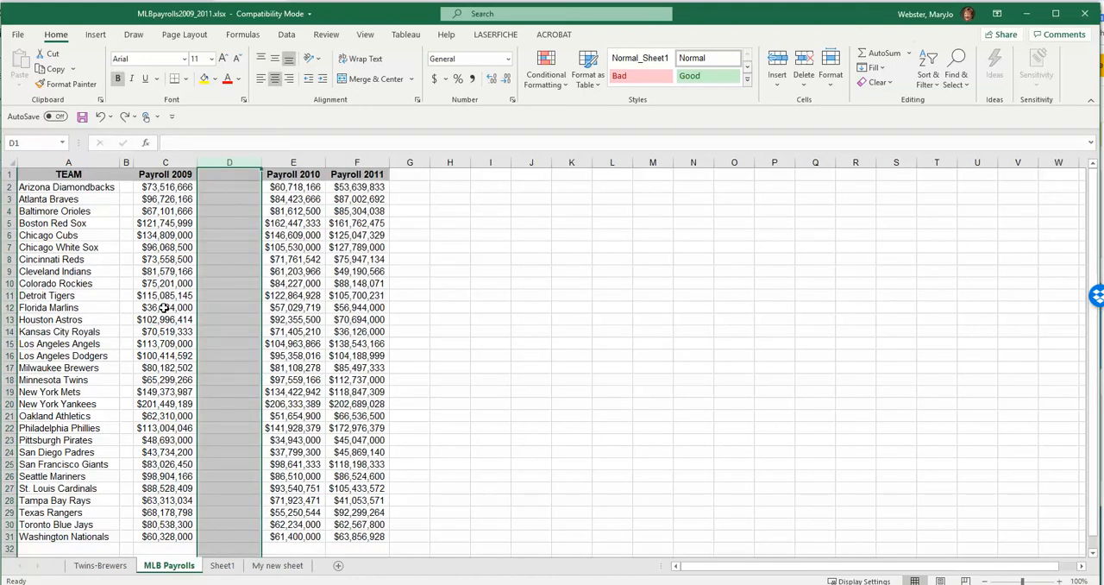
pyautogui.hotkey('ctrl', 'z')
pyautogui.hotkey('ctrl', 'z')
pyautogui.hotkey('ctrl', 'z')
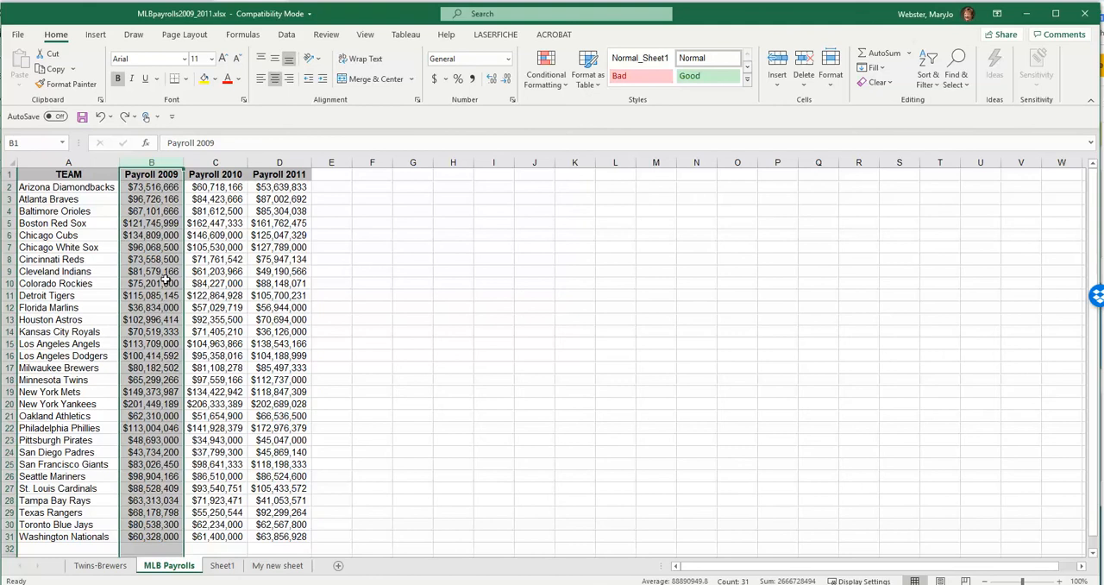
pyautogui.click(160, 260)
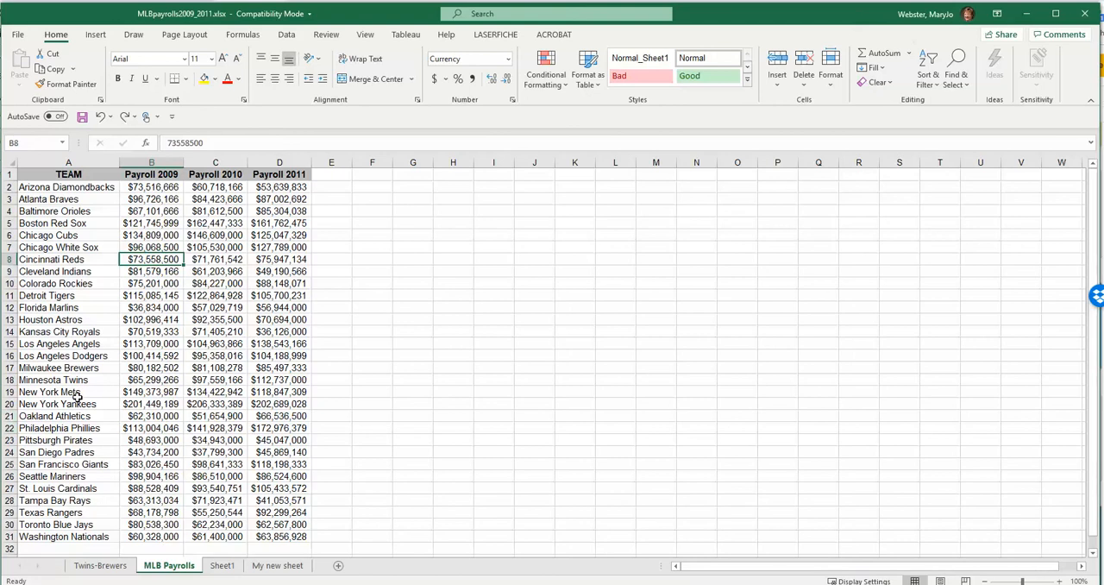
# - Insert a blank row above the header row and enter "Data source: MLS" in cell A1
pyautogui.rightClick(9, 175)
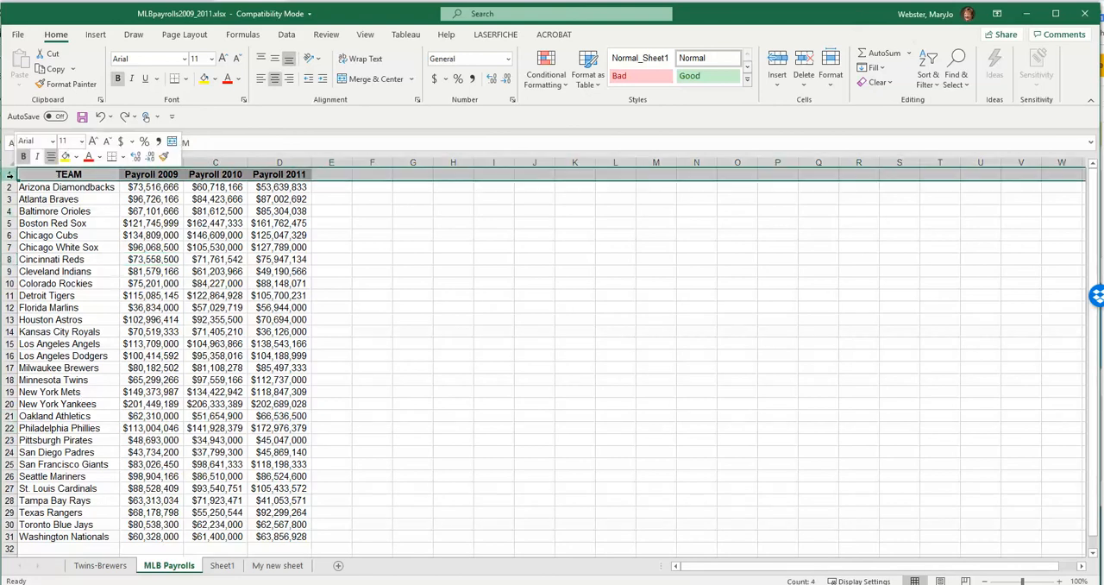
pyautogui.click(47, 282)
pyautogui.click(85, 172)
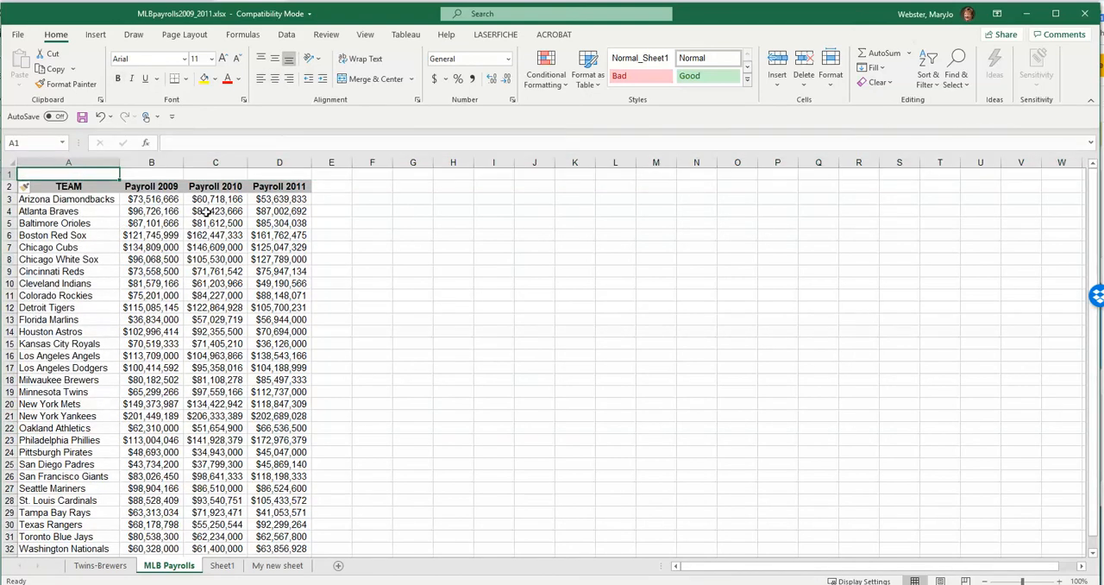
pyautogui.write('Data source:')
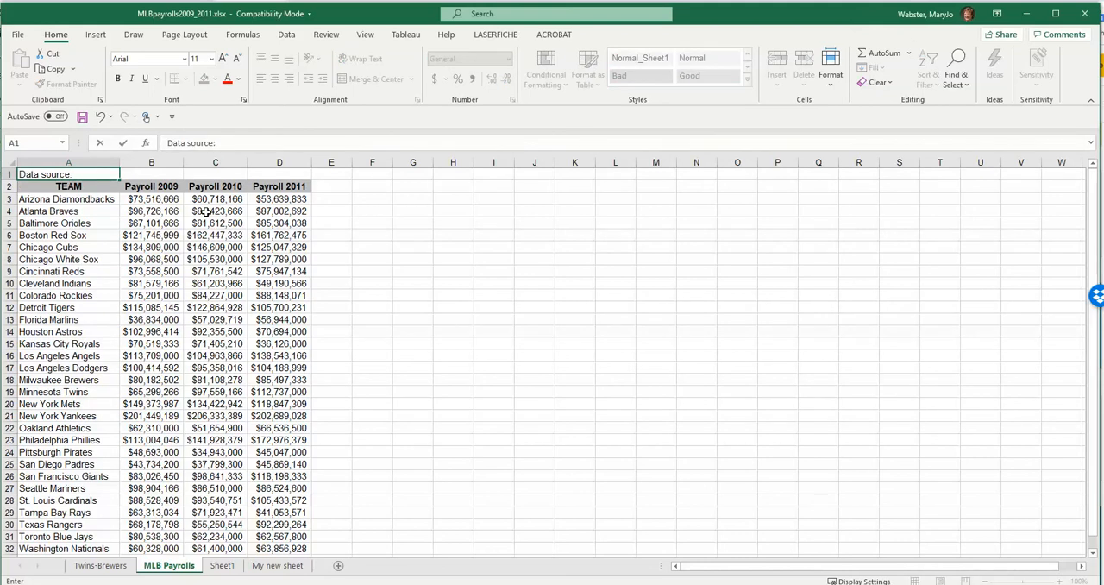
pyautogui.write(' MLS')
pyautogui.press('Return')
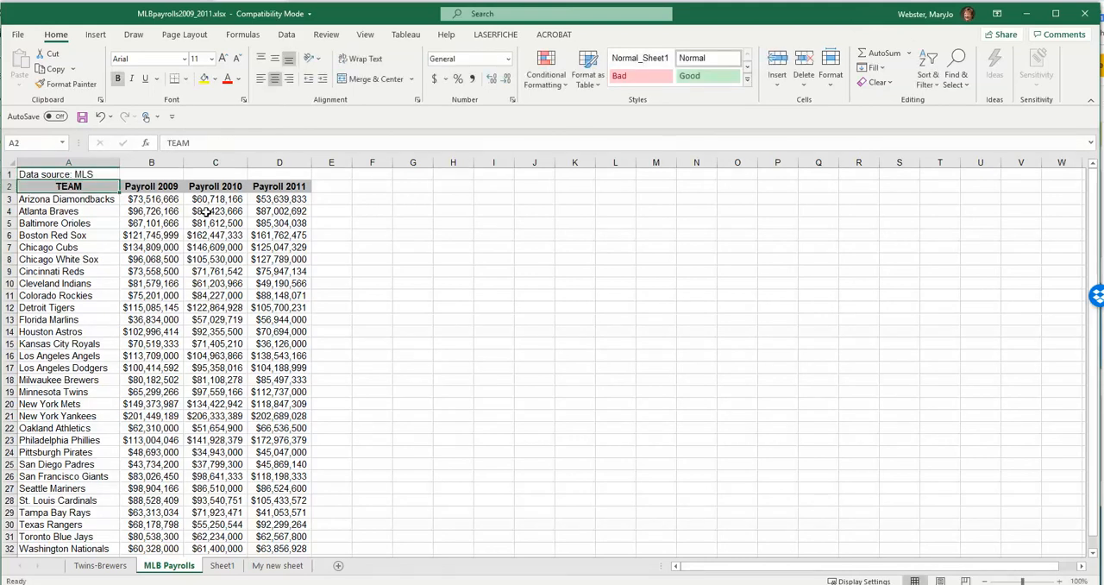
# - Correct the source note in cell A1 to read "Data source: MLB"
pyautogui.press('Up')
pyautogui.click(236, 142)
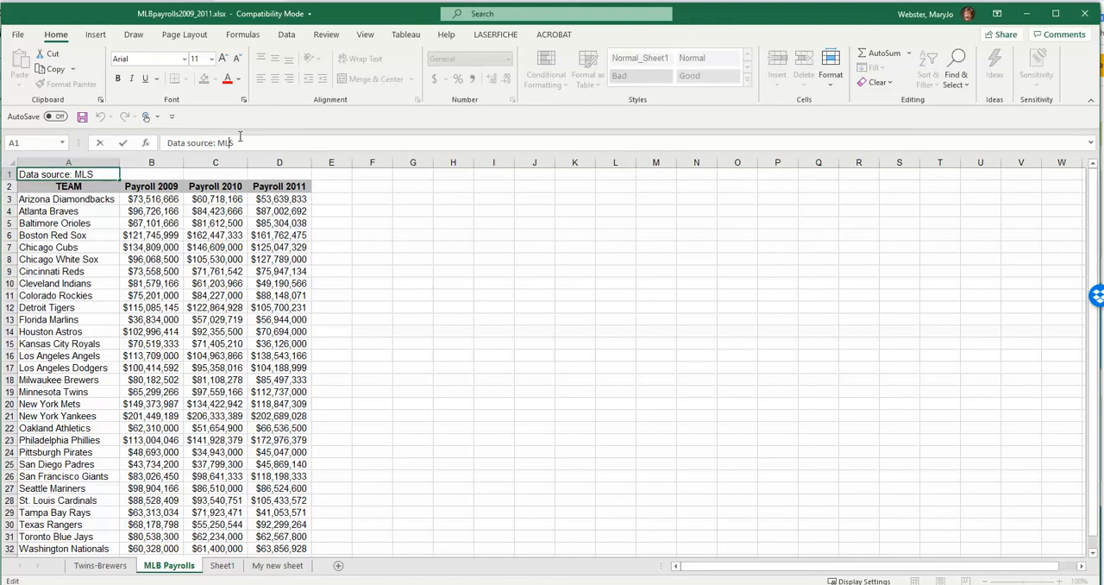
pyautogui.press('BackSpace')
pyautogui.write('B')
pyautogui.press('Return')
pyautogui.click(79, 175)
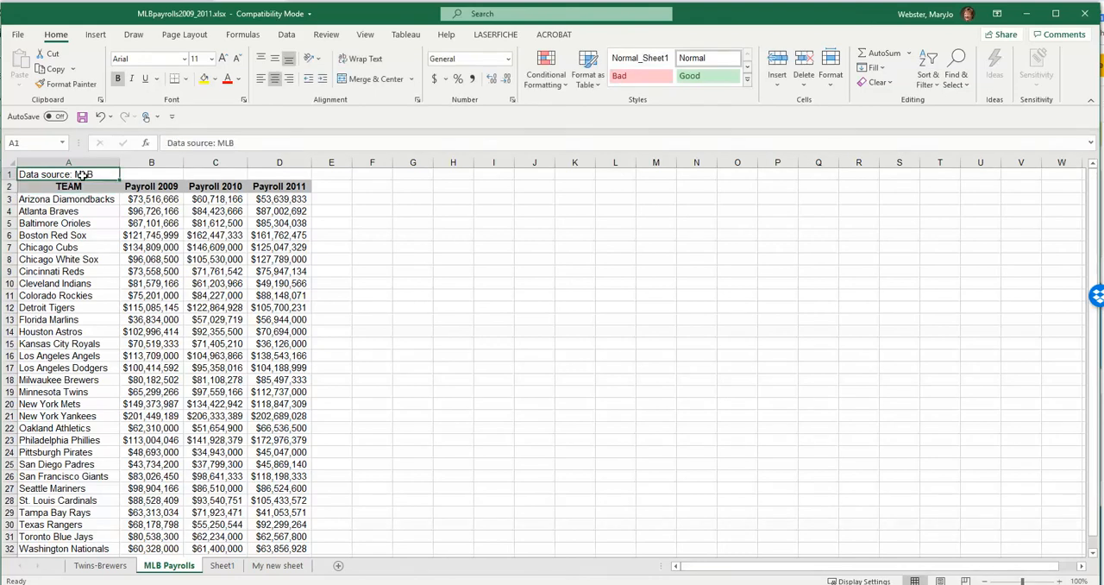
# - Insert a blank row between the data source note and the TEAM header row
pyautogui.click(9, 187)
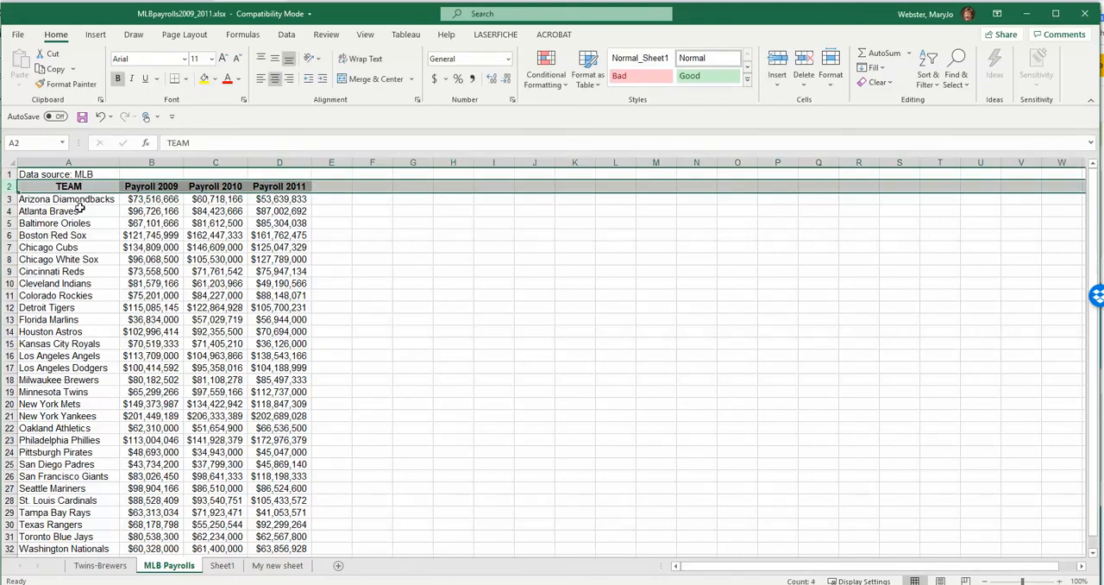
pyautogui.click(76, 233)
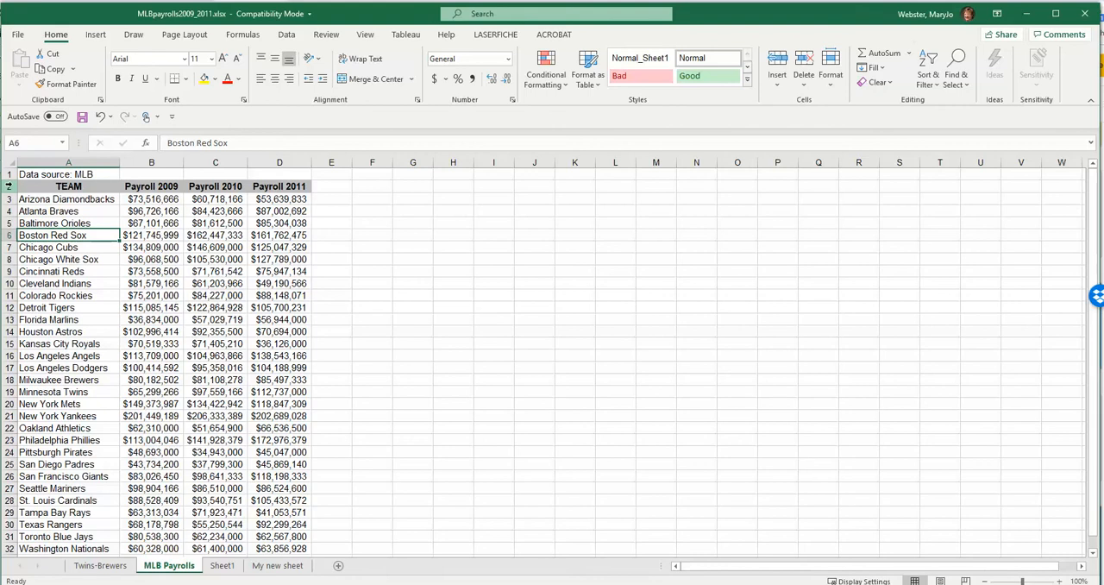
pyautogui.click(9, 186)
pyautogui.rightClick(8, 186)
pyautogui.click(39, 288)
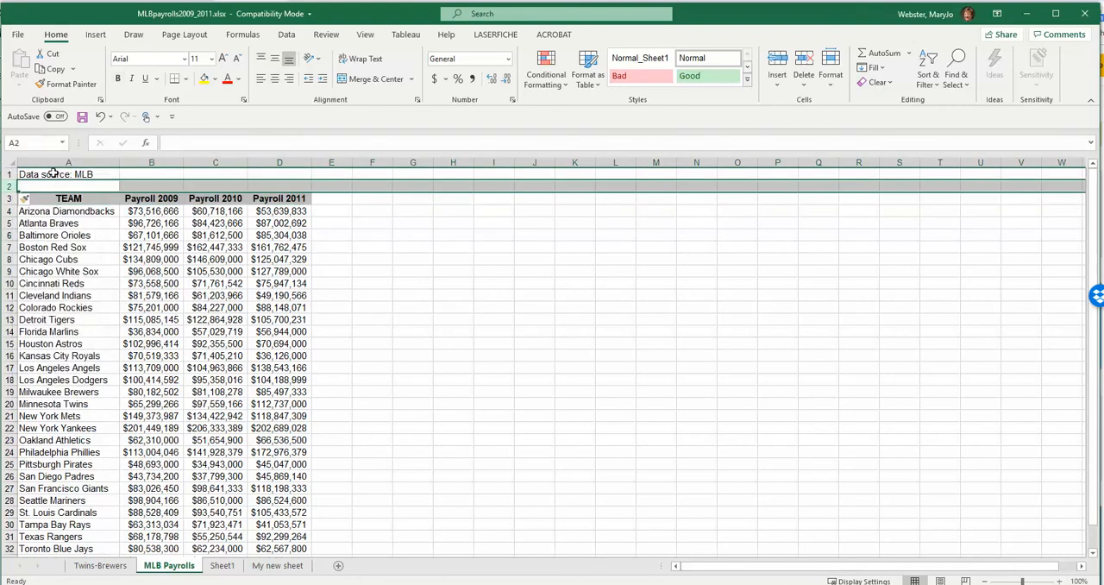
pyautogui.click(108, 249)
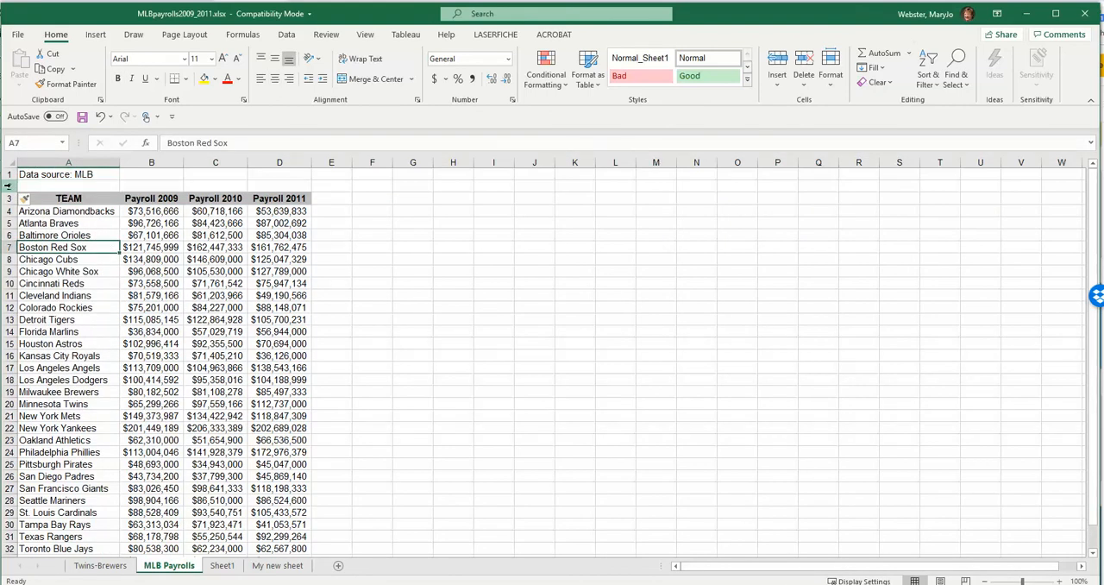
# - Examine blank row 2 separating the source note from the table, and empty row 34 below the last team
pyautogui.click(8, 186)
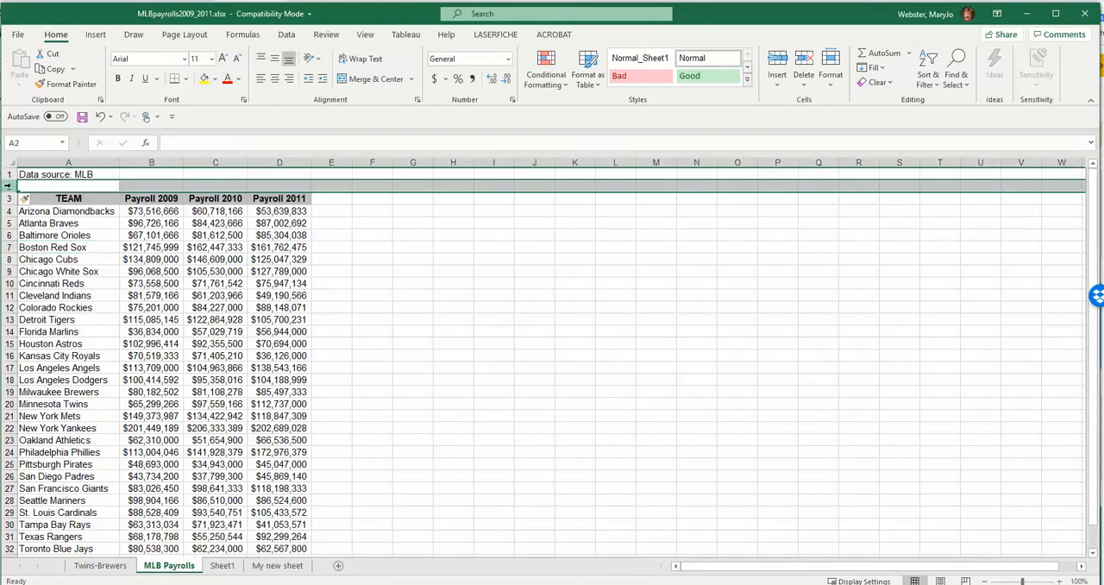
pyautogui.click(51, 199)
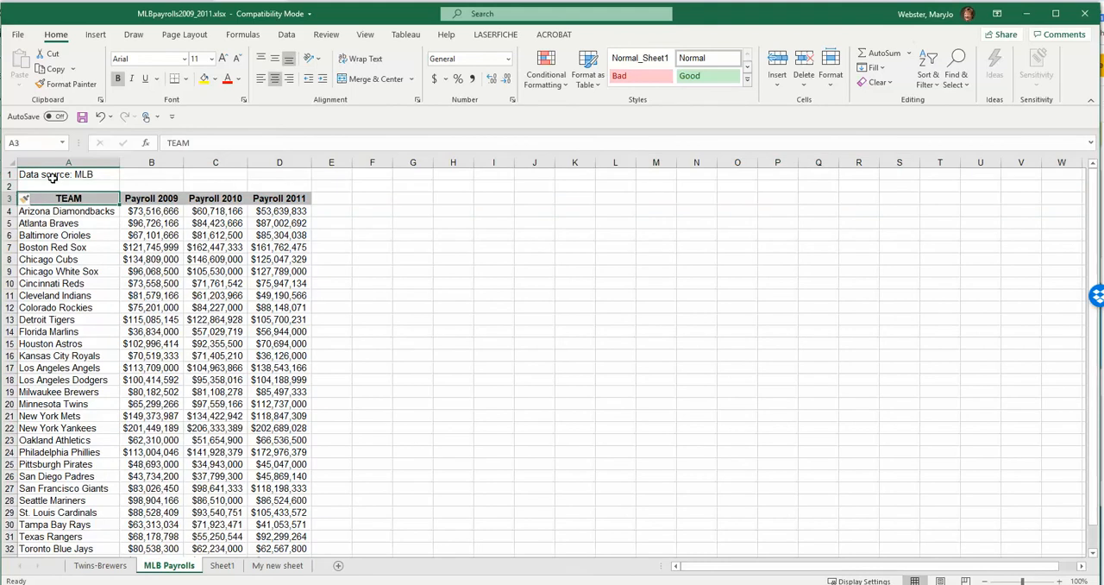
pyautogui.click(8, 187)
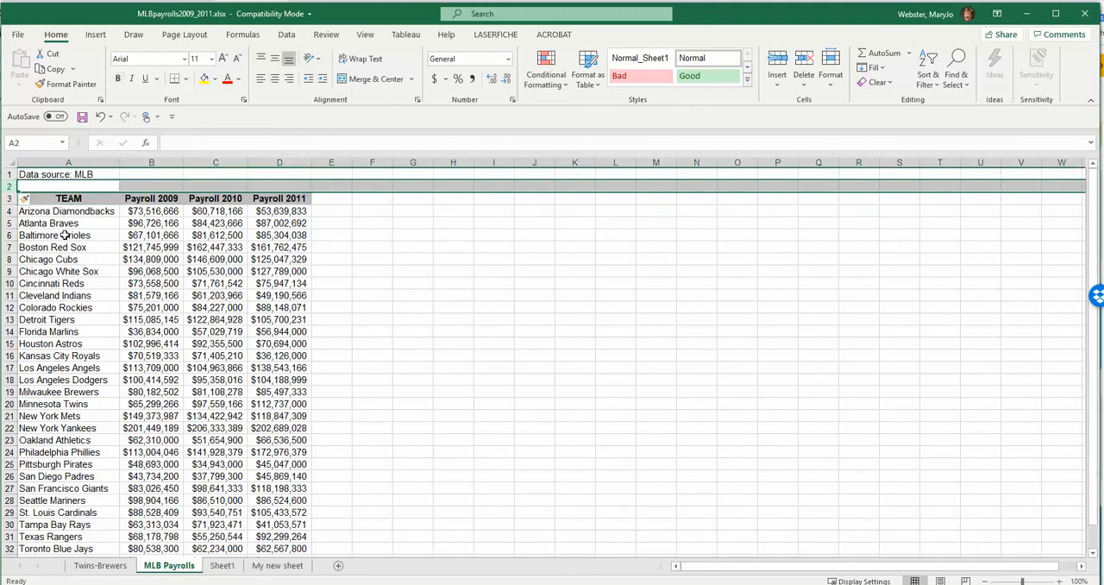
pyautogui.scroll(-4, 95, 349)
pyautogui.click(89, 427)
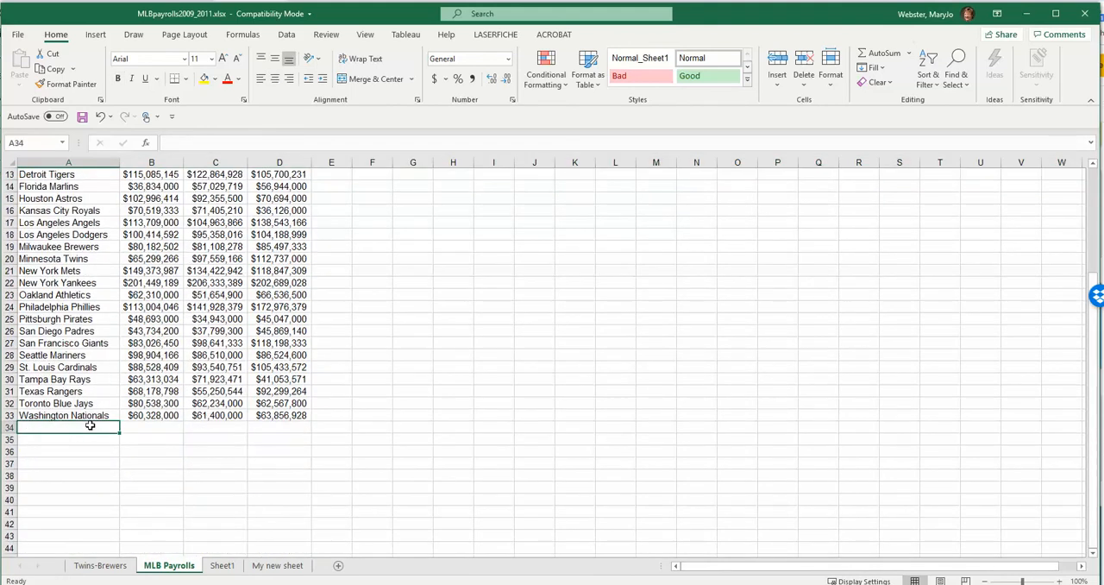
pyautogui.click(9, 427)
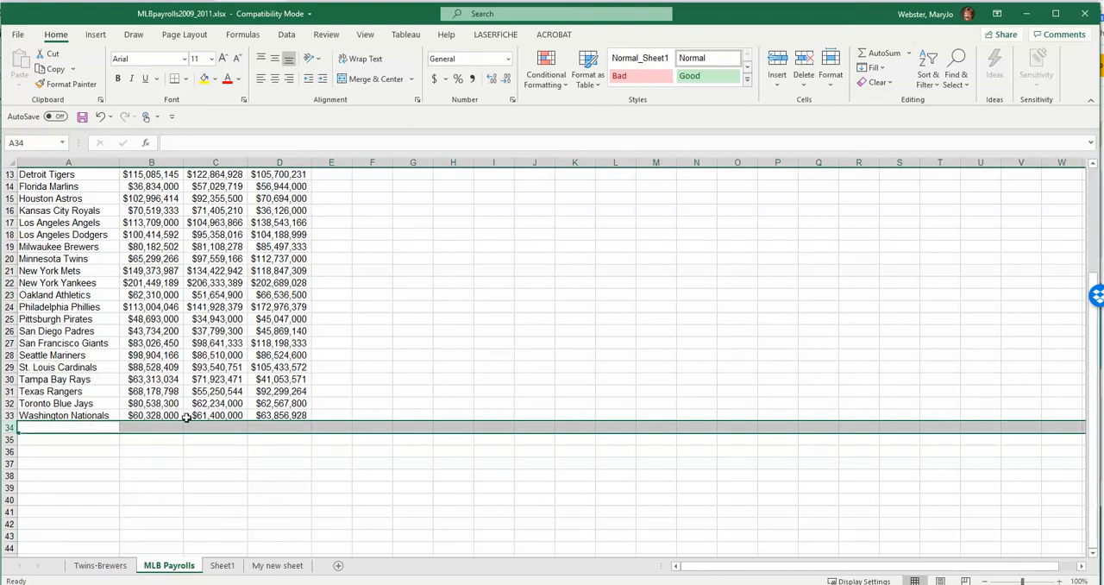
pyautogui.scroll(1, 131, 433)
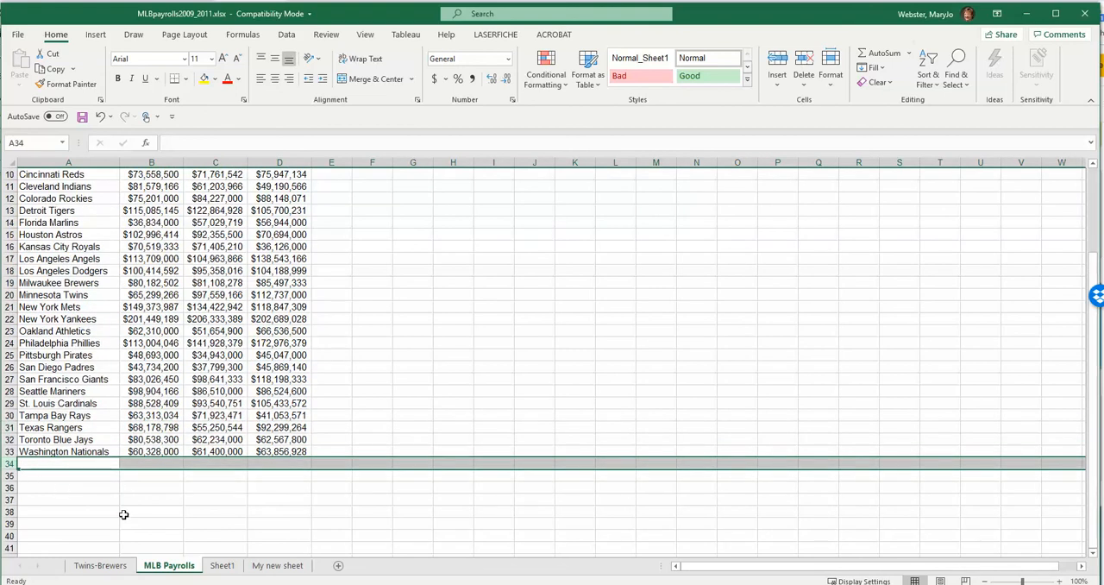
pyautogui.scroll(3, 124, 514)
# - Delete rows 1 and 2, removing the data source note and the blank row above the table
pyautogui.click(7, 174)
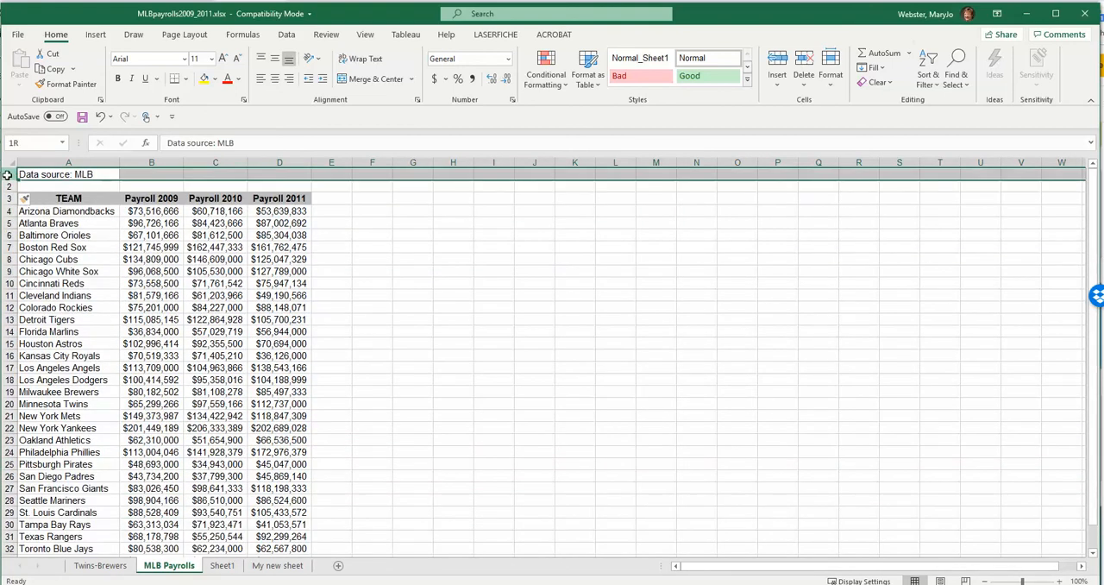
pyautogui.moveTo(7, 175); pyautogui.dragTo(6, 184)
pyautogui.rightClick(59, 182)
pyautogui.click(106, 302)
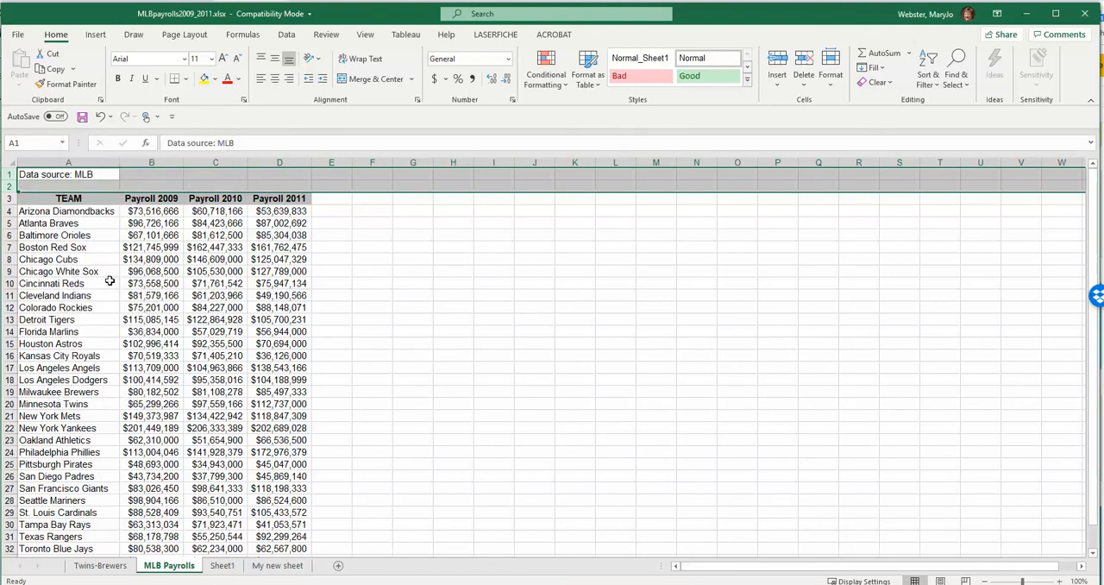
pyautogui.click(131, 236)
# - Review the column headings in cells A1 through D1 one at a time
pyautogui.click(81, 176)
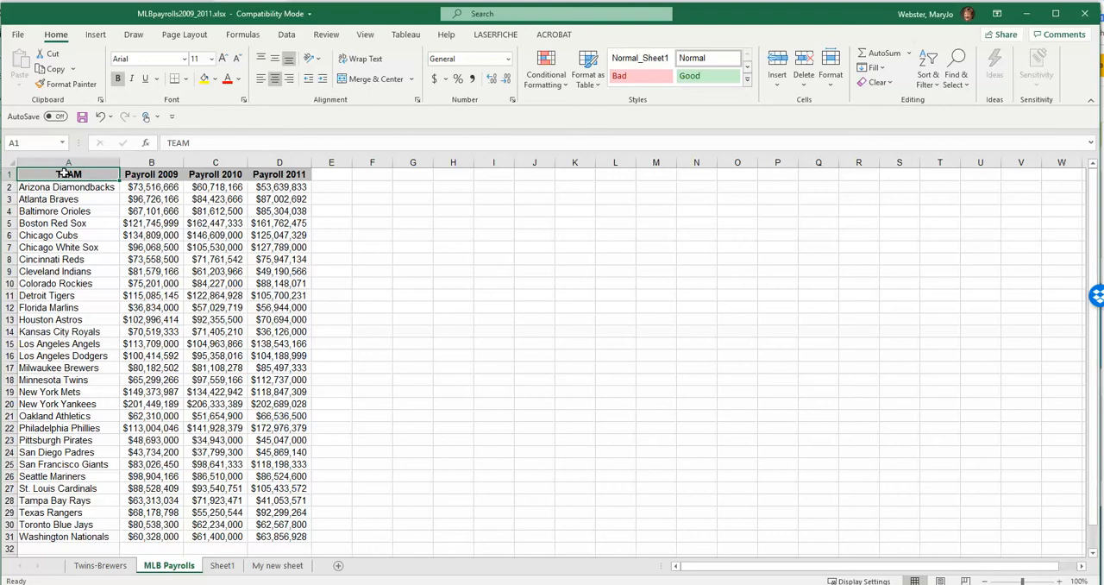
pyautogui.click(140, 174)
pyautogui.click(217, 174)
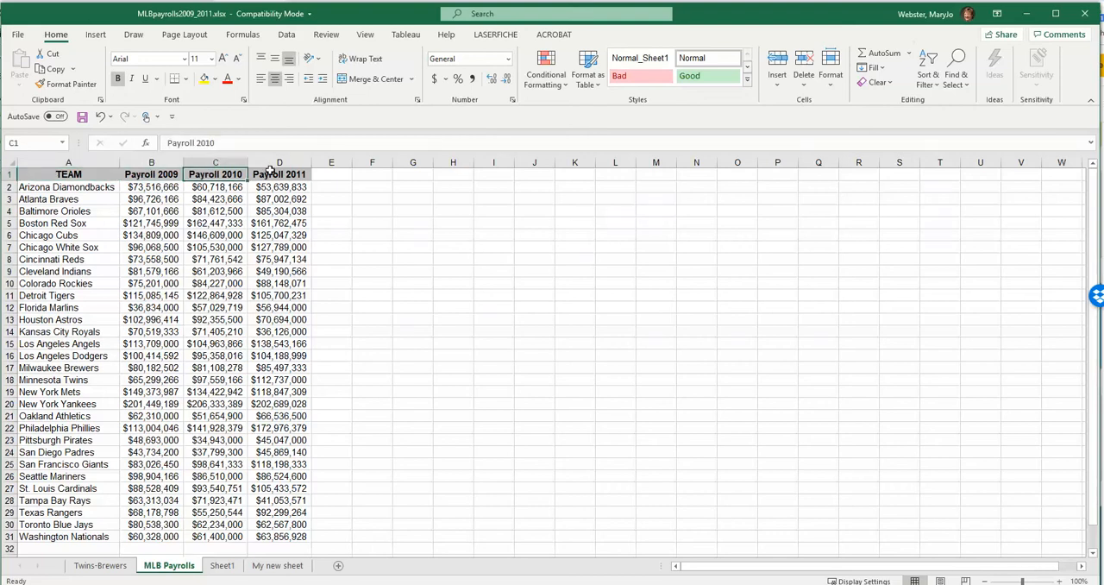
pyautogui.click(272, 174)
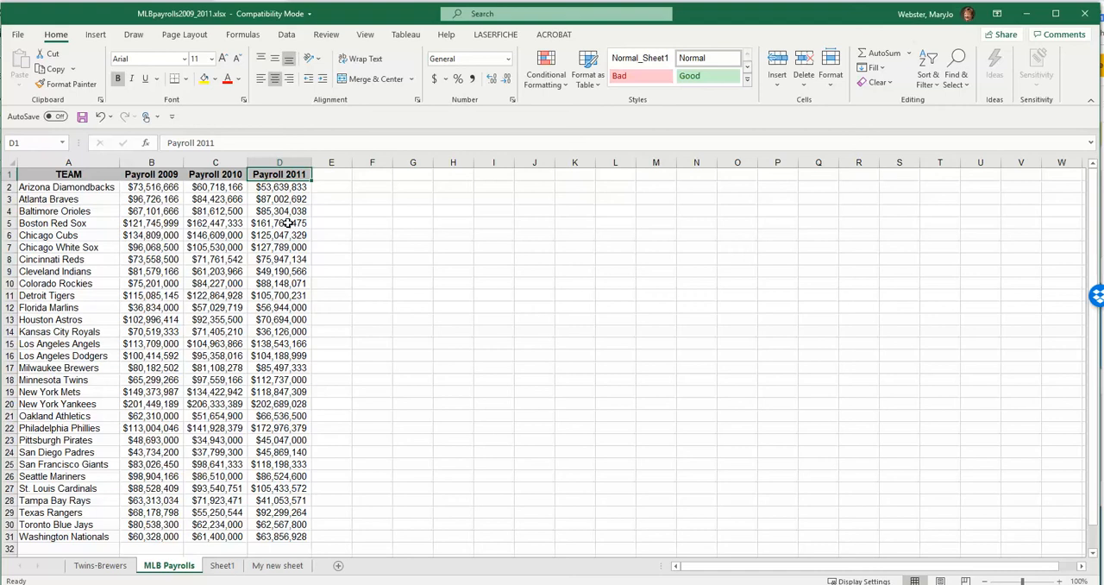
pyautogui.click(150, 177)
pyautogui.click(211, 175)
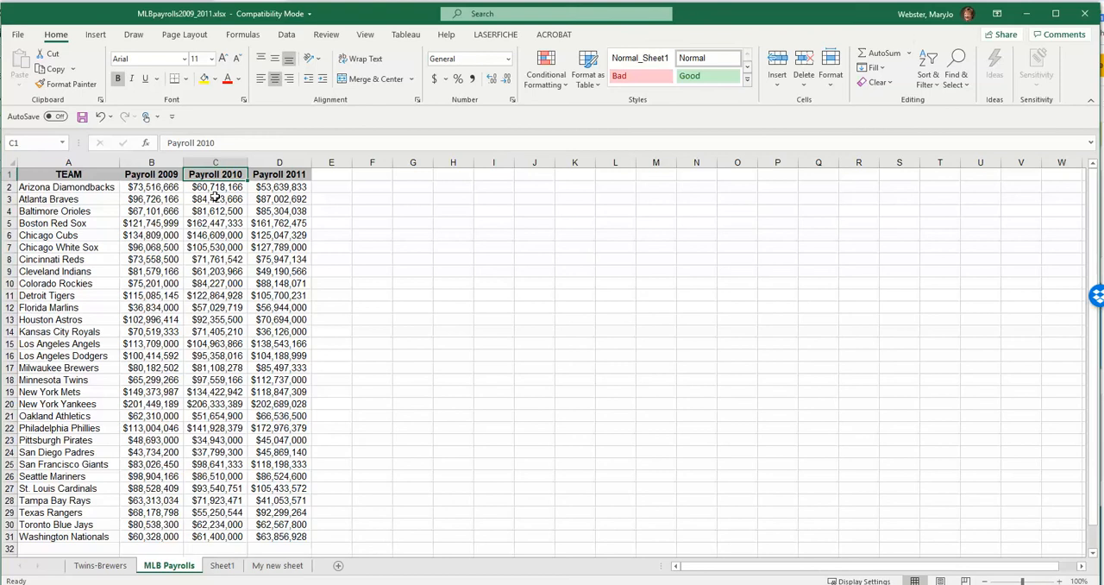
# - Remove the space from the heading in cell B1 to make it Payroll2009
pyautogui.click(152, 173)
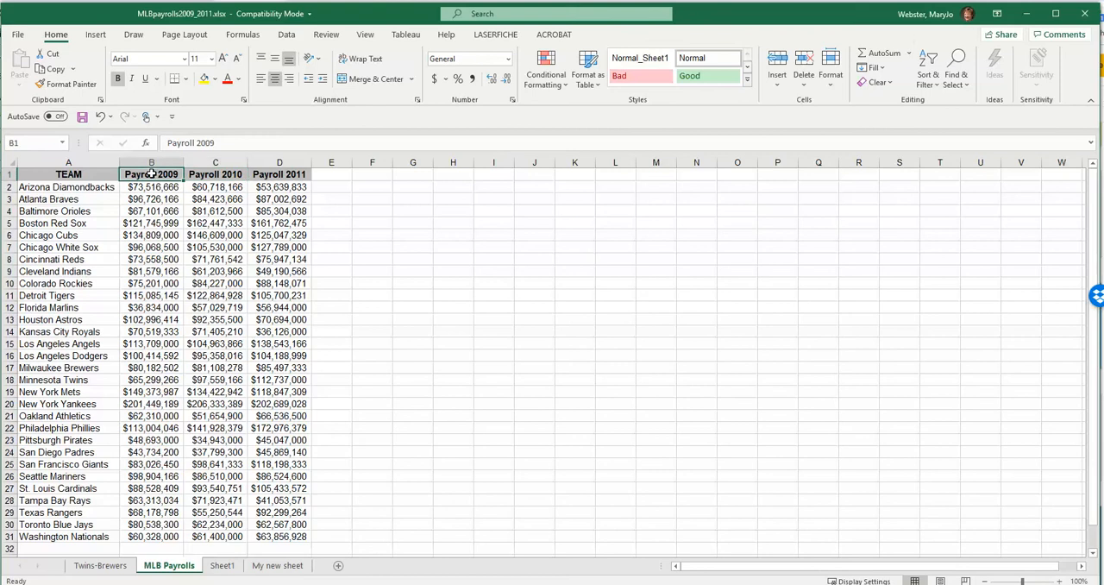
pyautogui.click(194, 142)
pyautogui.press('BackSpace')
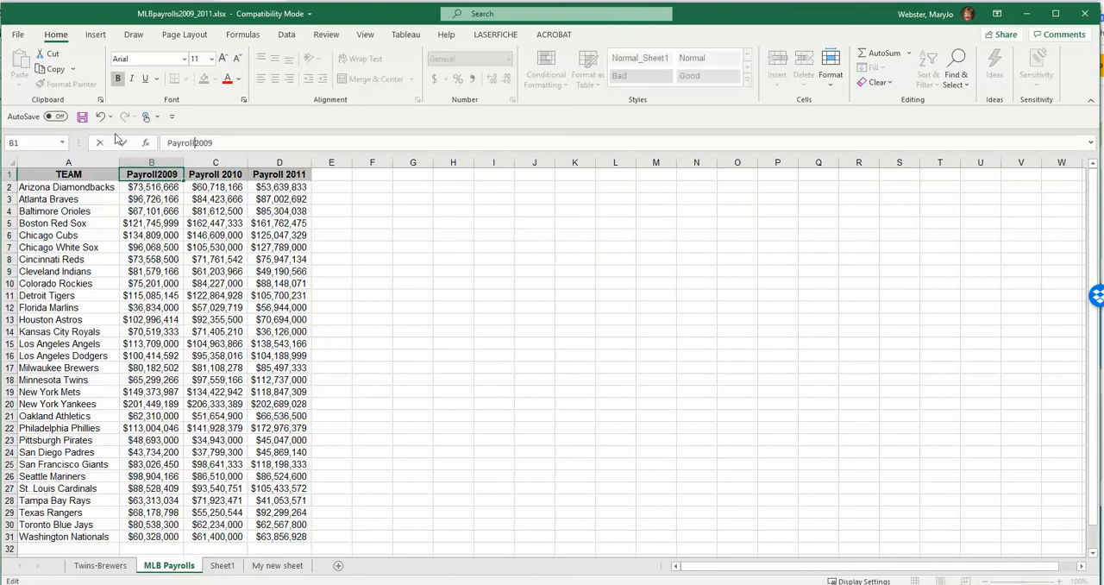
# - Replace the spaces with underscores in the headings of C1 and D1, making them Payroll_2010 and Payroll_2011
pyautogui.click(216, 174)
pyautogui.click(196, 142)
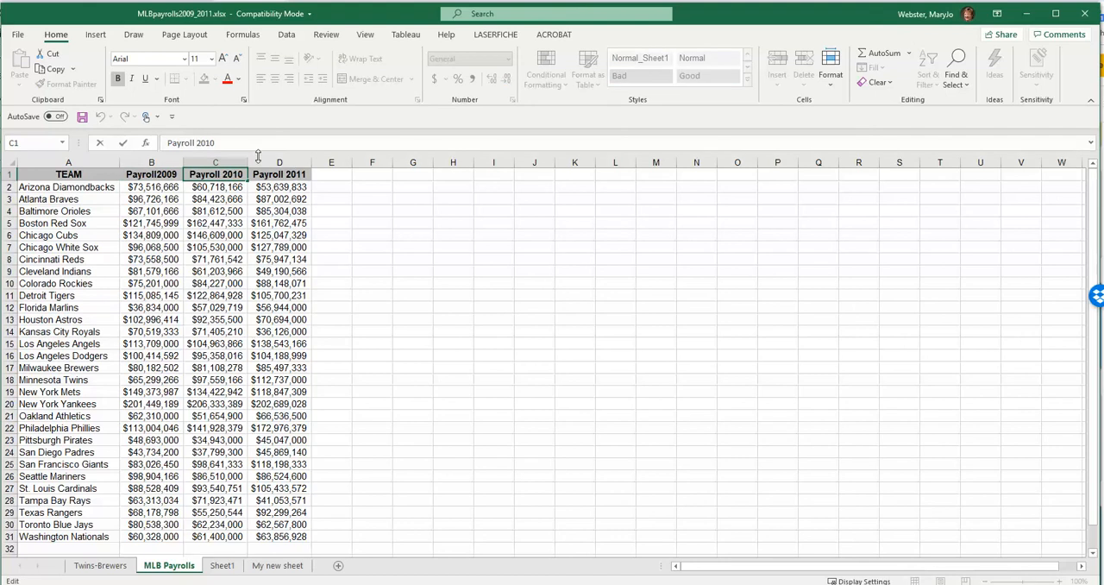
pyautogui.press('BackSpace')
pyautogui.write('_')
pyautogui.click(265, 172)
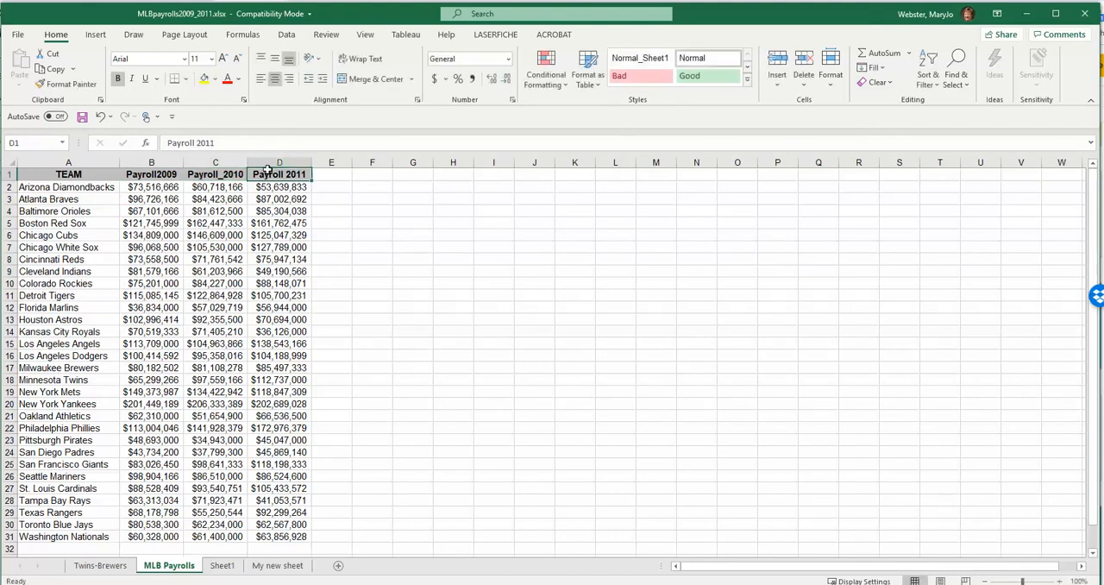
pyautogui.click(191, 143)
pyautogui.press('BackSpace')
pyautogui.write('_')
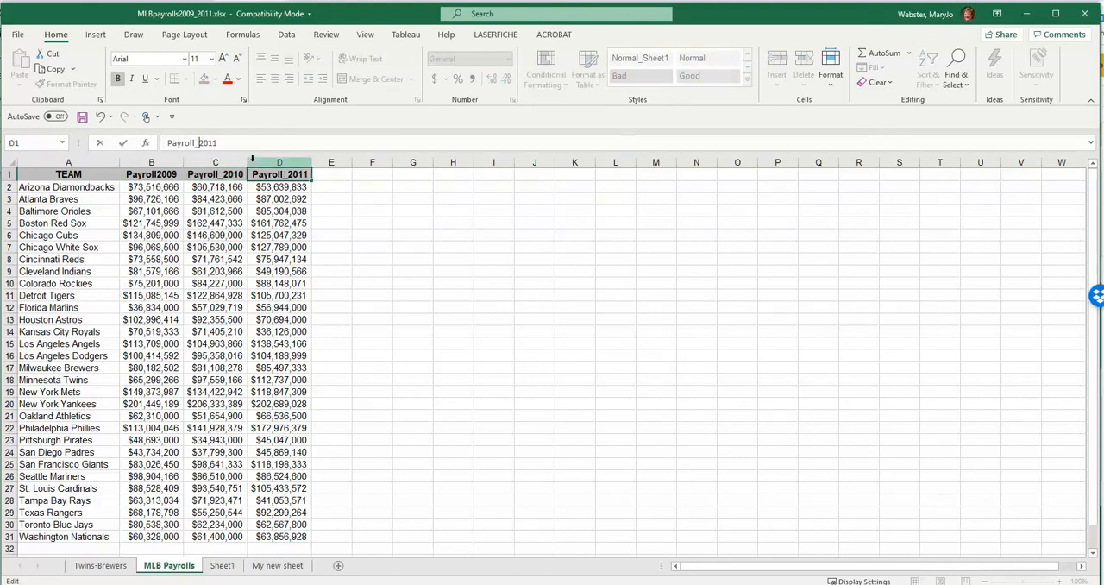
pyautogui.press('Return')
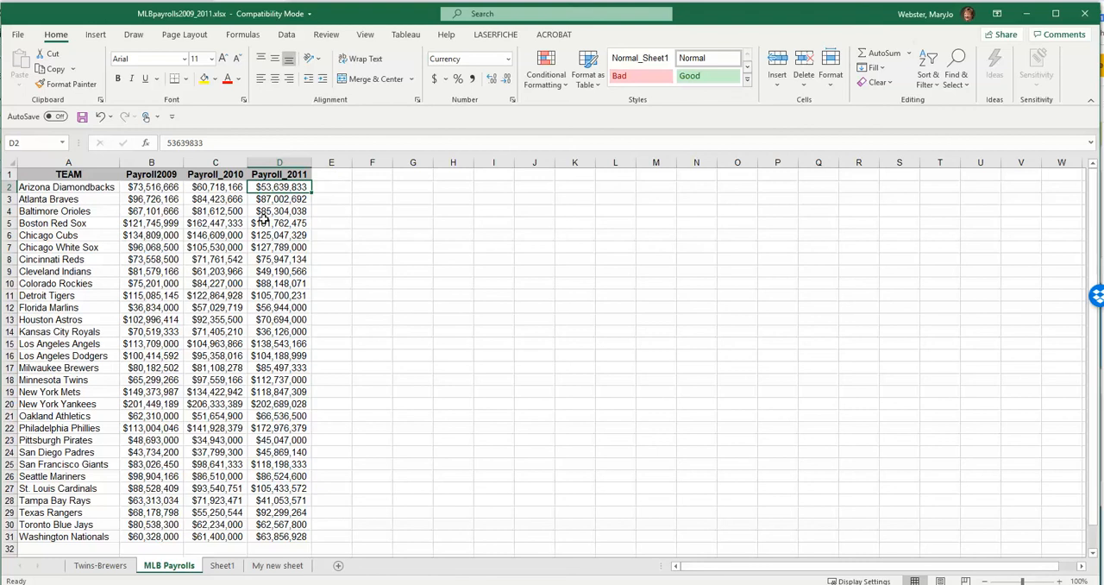
pyautogui.click(234, 231)
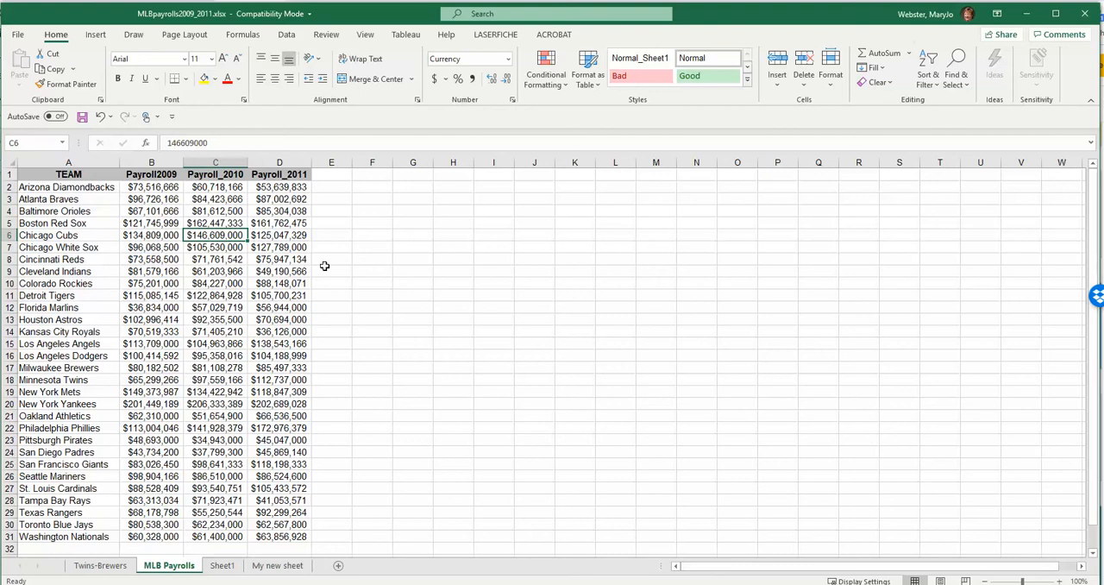
pyautogui.click(77, 270)
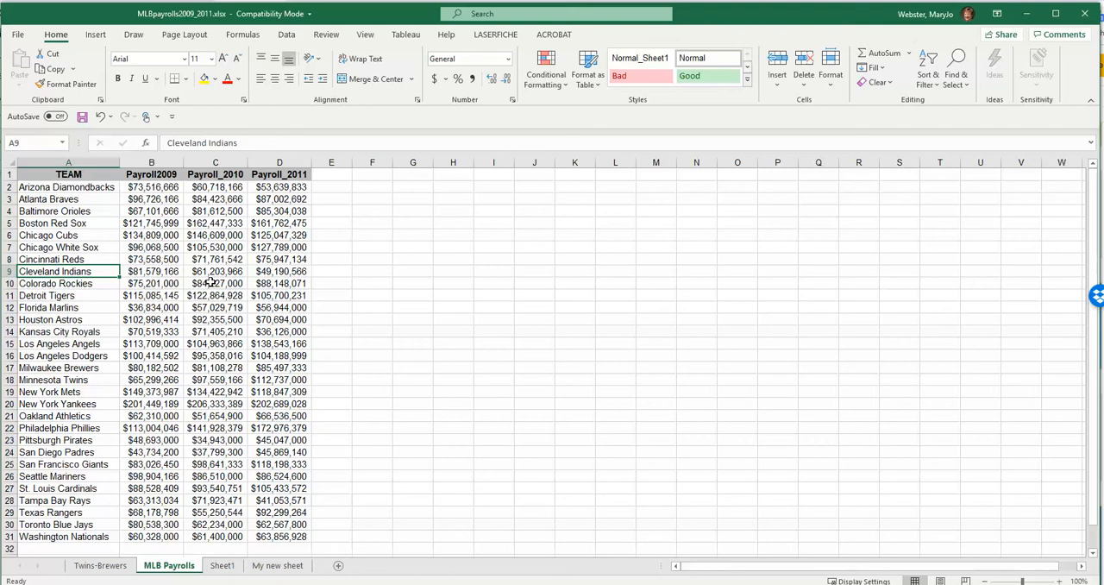
pyautogui.click(127, 312)
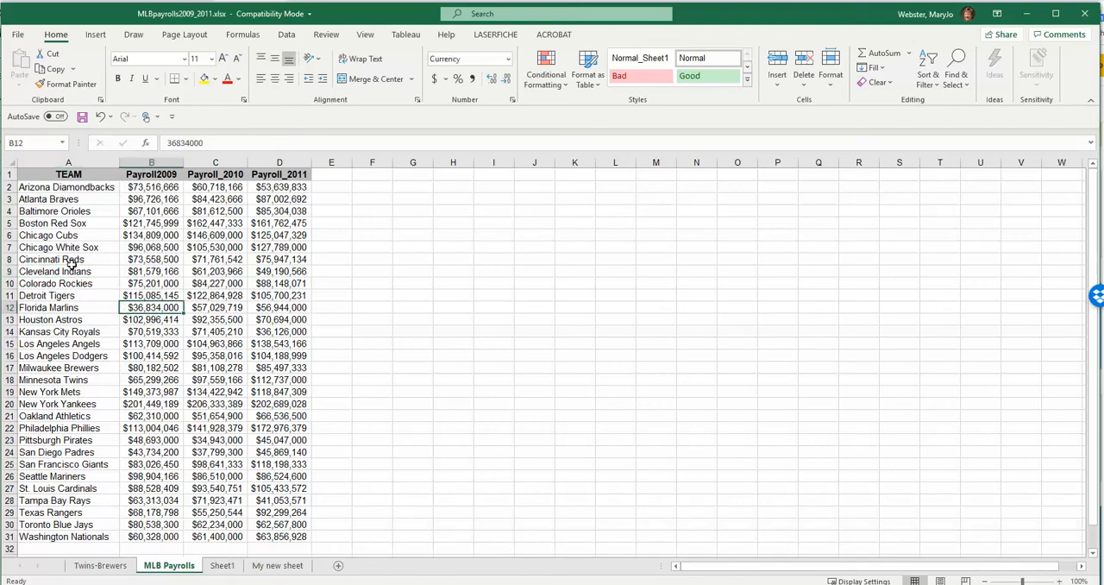
pyautogui.click(71, 262)
pyautogui.click(86, 296)
pyautogui.click(152, 294)
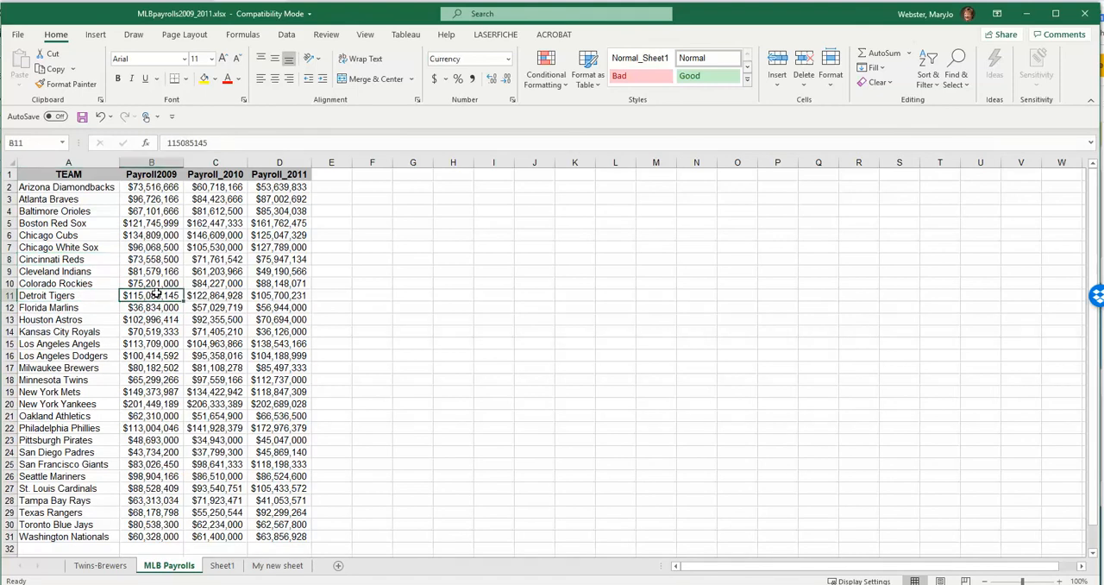
# - Shrink the workbook window slightly and select cell B4
pyautogui.click(531, 285)
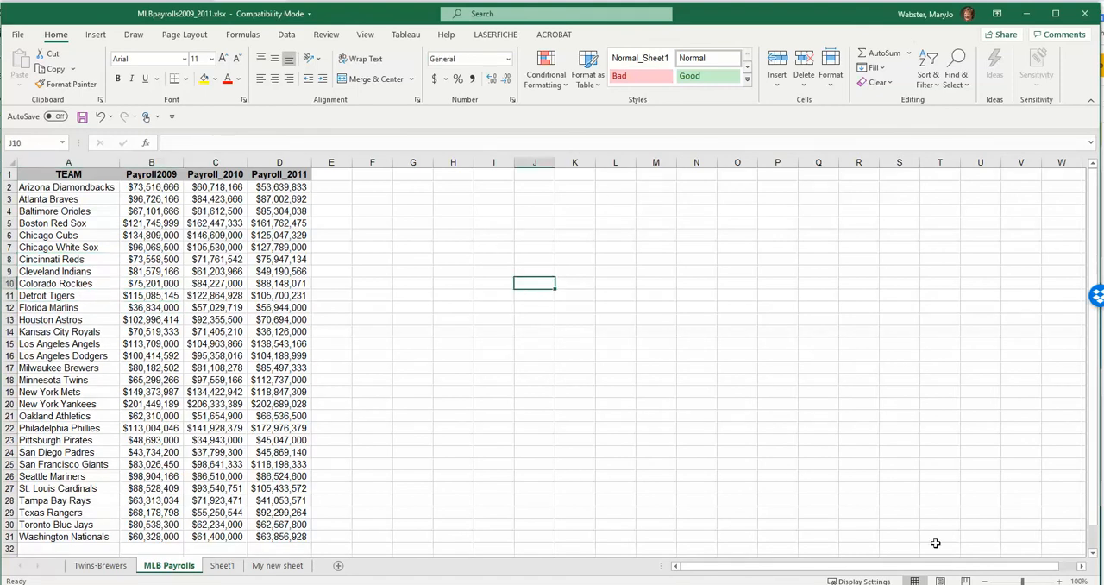
pyautogui.moveTo(1101, 583)
pyautogui.mouseDown()
pyautogui.moveTo(1038, 584)
pyautogui.moveTo(1097, 579)
pyautogui.mouseUp()
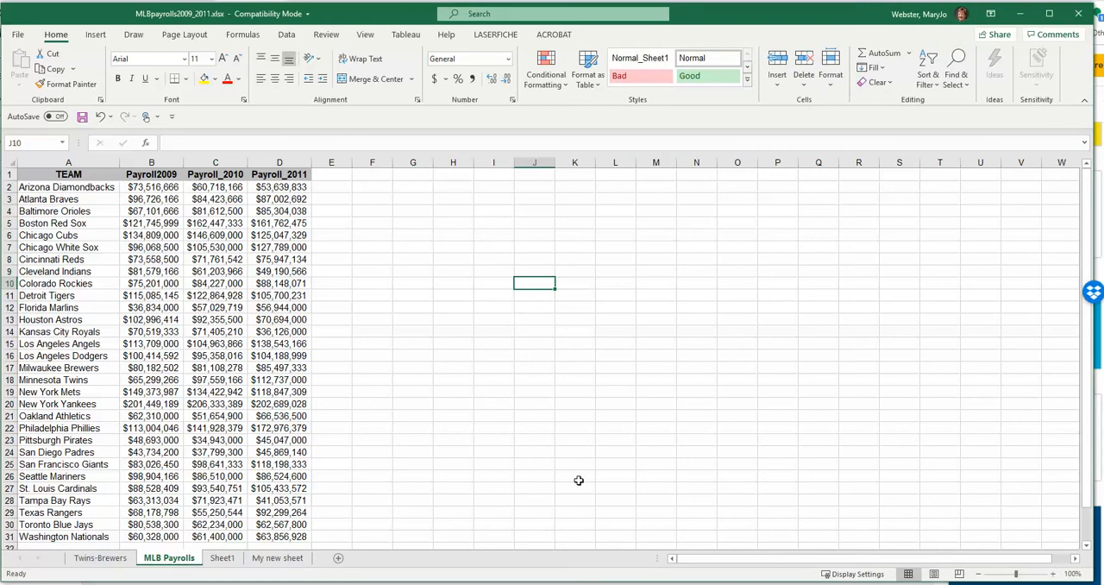
pyautogui.click(157, 214)
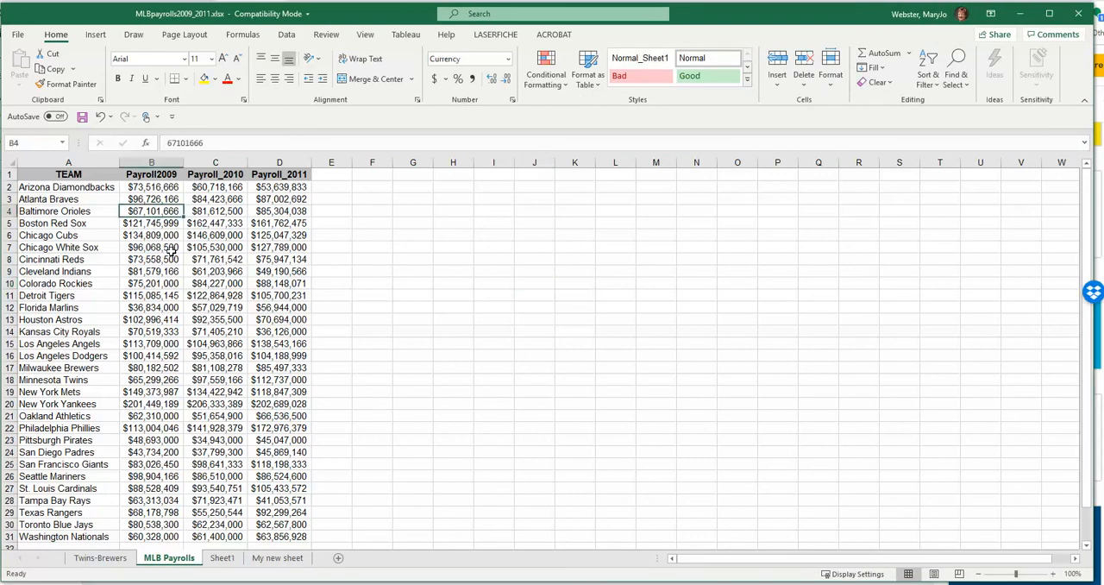
# - Open the Sort dialog for the payroll table, move it near the headings, and view the columns available to sort by
pyautogui.click(287, 35)
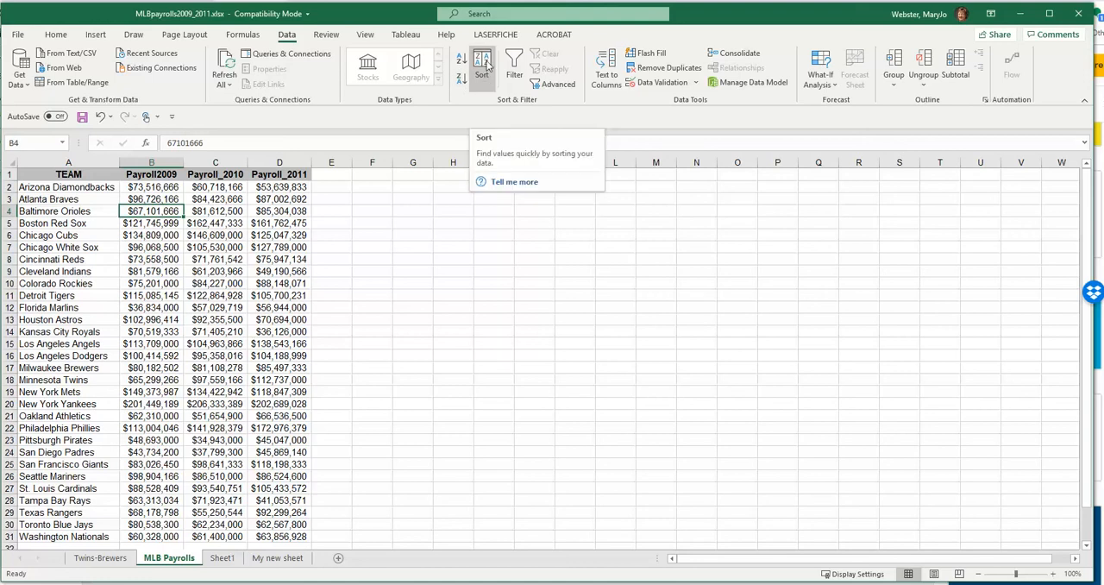
pyautogui.click(485, 66)
pyautogui.moveTo(332, 412); pyautogui.dragTo(436, 187)
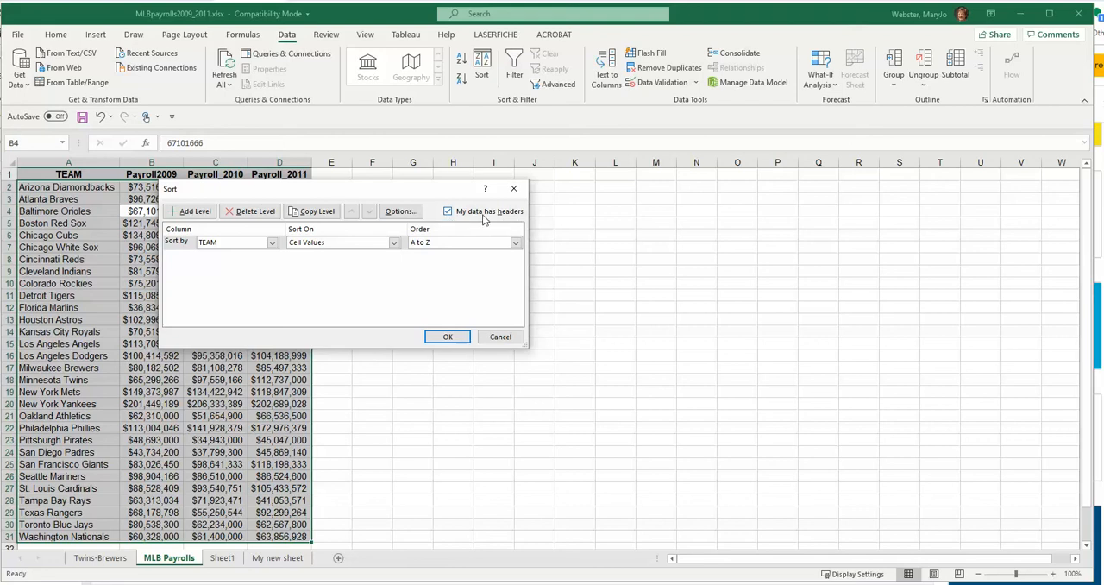
pyautogui.click(177, 245)
pyautogui.click(272, 243)
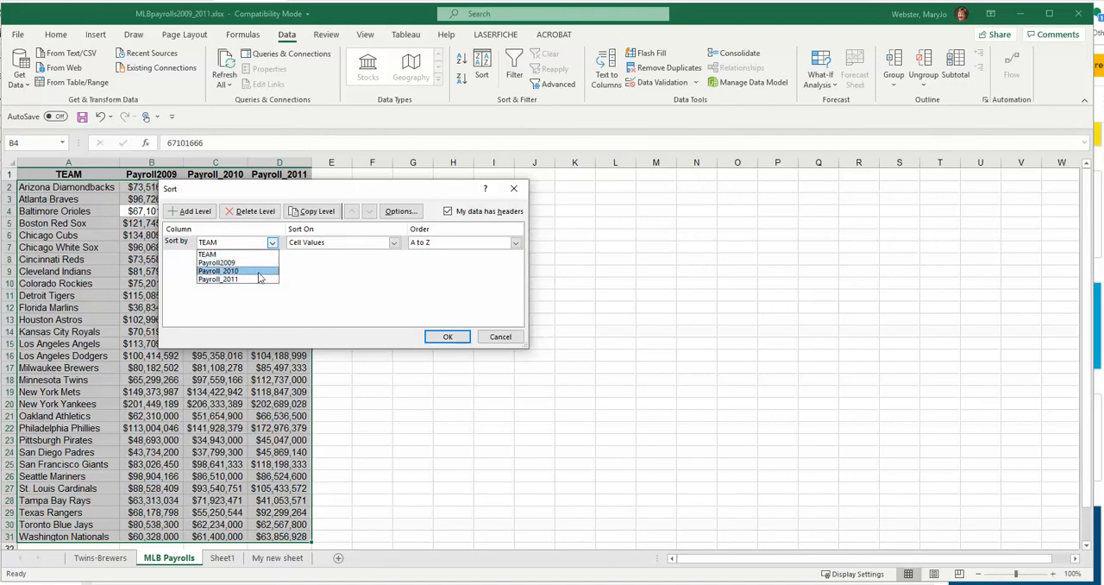
# - Turn off the sort's data-has-headers option, view the generic column choices, and turn the option back on
pyautogui.click(449, 214)
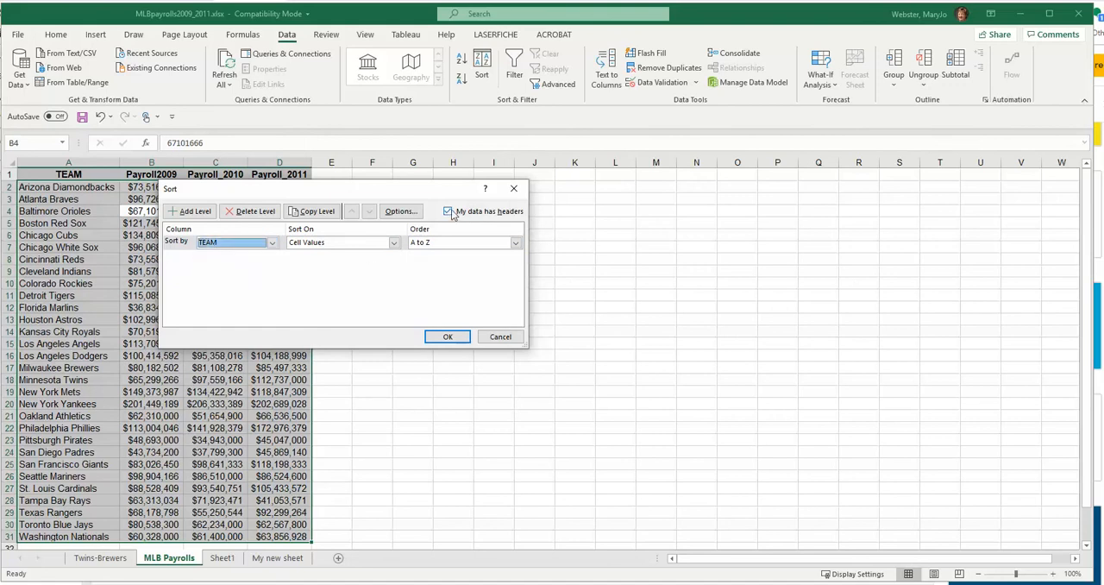
pyautogui.click(450, 213)
pyautogui.click(272, 242)
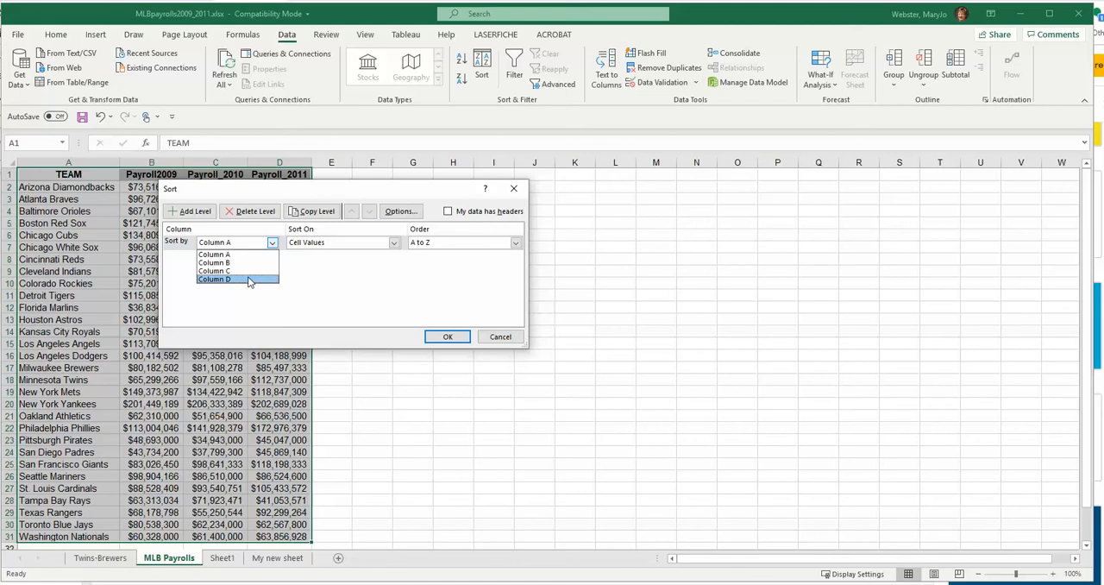
pyautogui.click(448, 213)
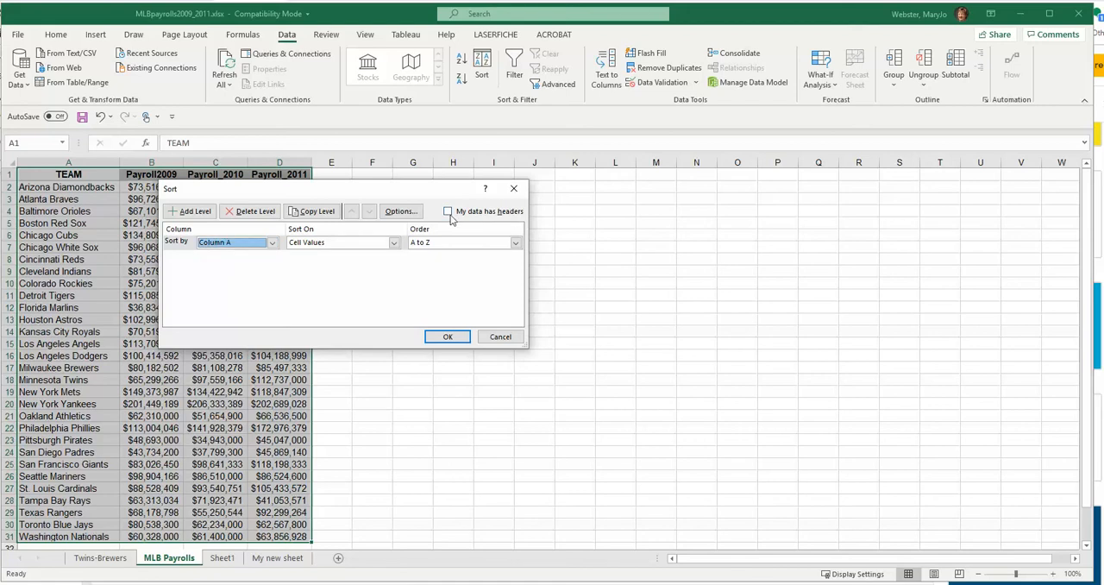
pyautogui.click(449, 212)
# - Sort the payroll table by Payroll_2011 on cell values from largest to smallest and check the highest payroll in D2
pyautogui.click(271, 243)
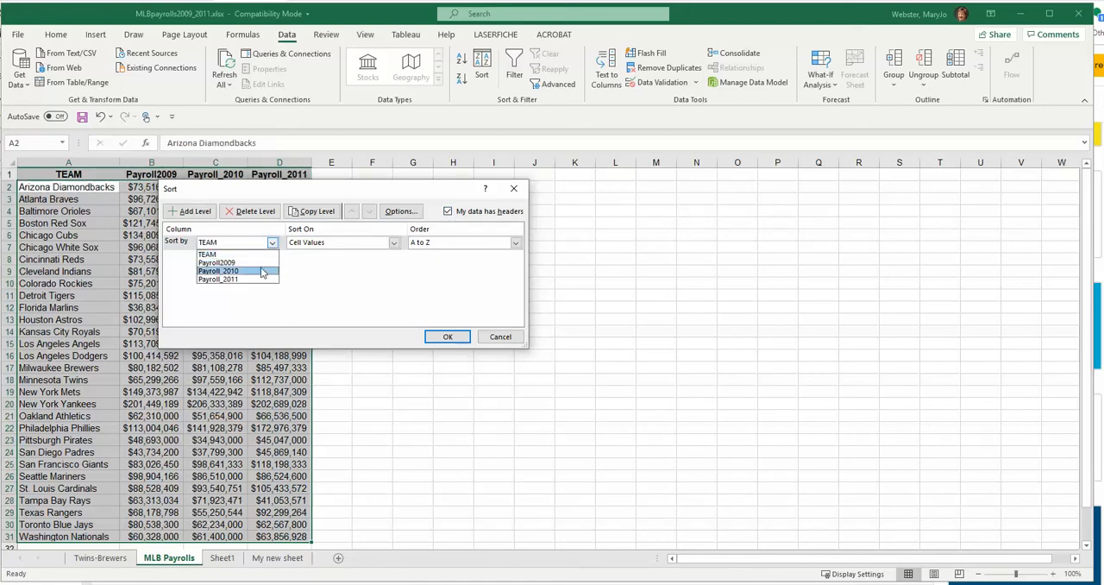
pyautogui.click(208, 281)
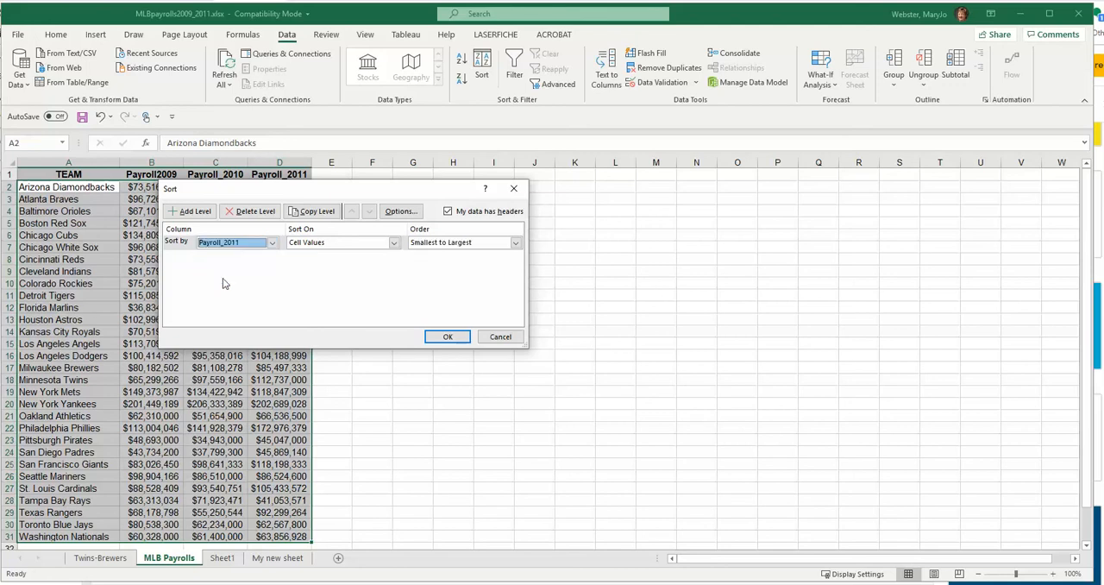
pyautogui.click(446, 248)
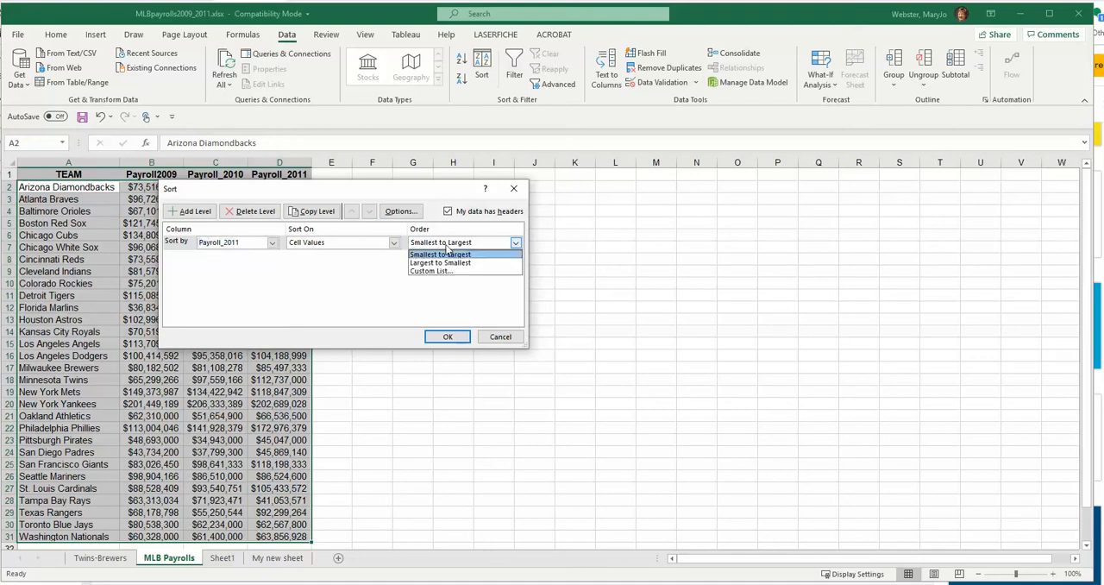
pyautogui.click(416, 262)
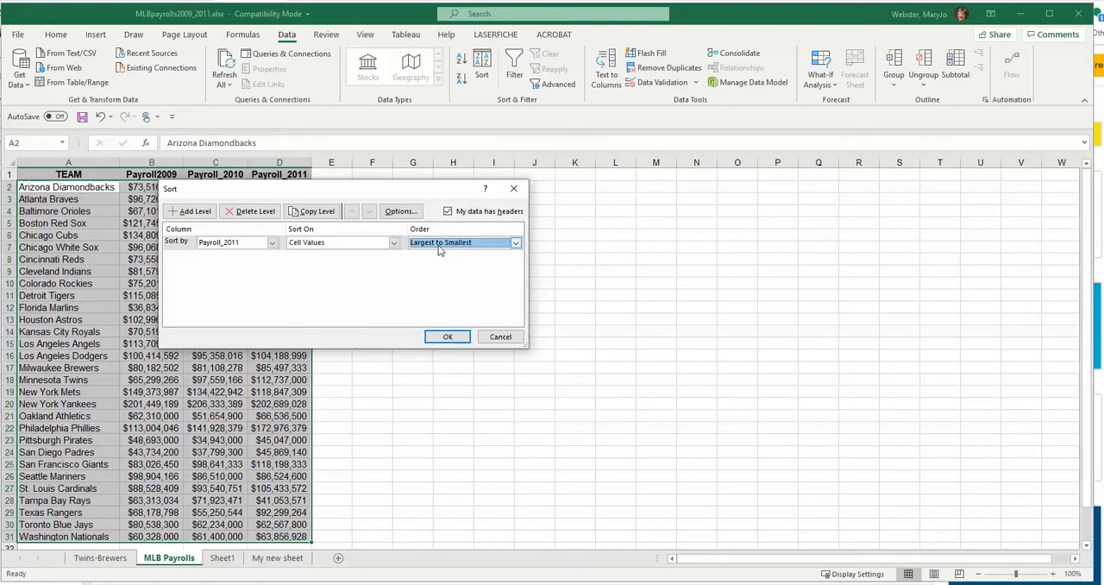
pyautogui.click(335, 245)
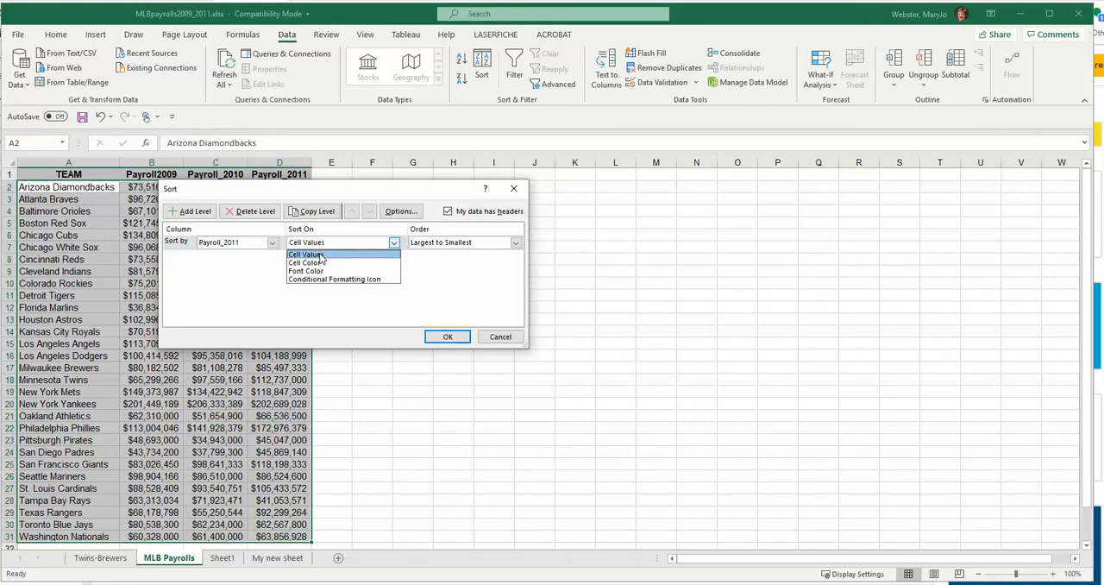
pyautogui.click(320, 256)
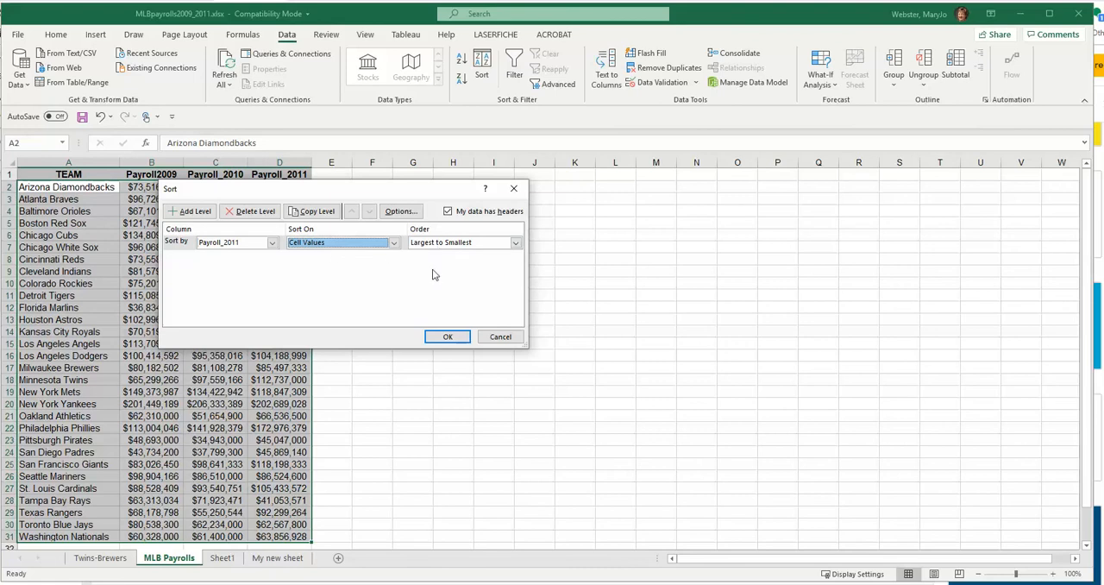
pyautogui.click(446, 338)
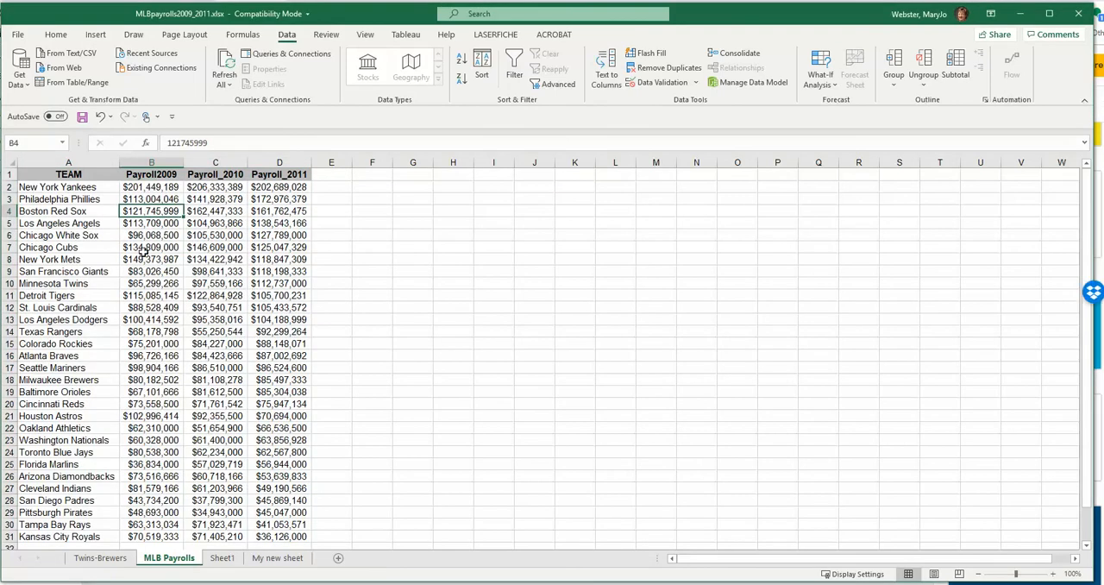
pyautogui.click(217, 257)
pyautogui.click(277, 188)
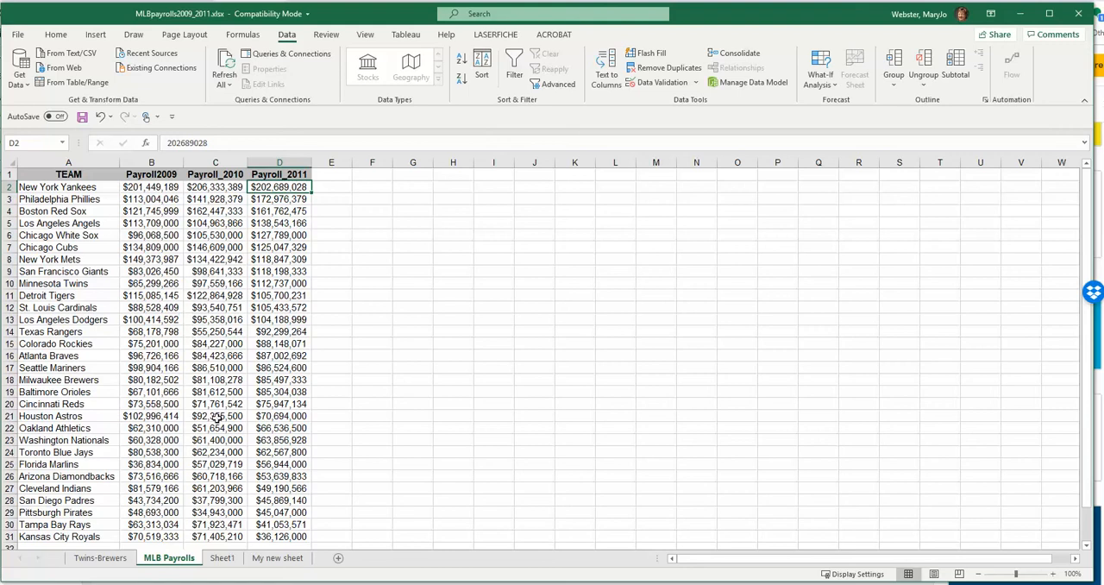
# - Sort the payroll table alphabetically by TEAM, from A to Z
pyautogui.click(165, 248)
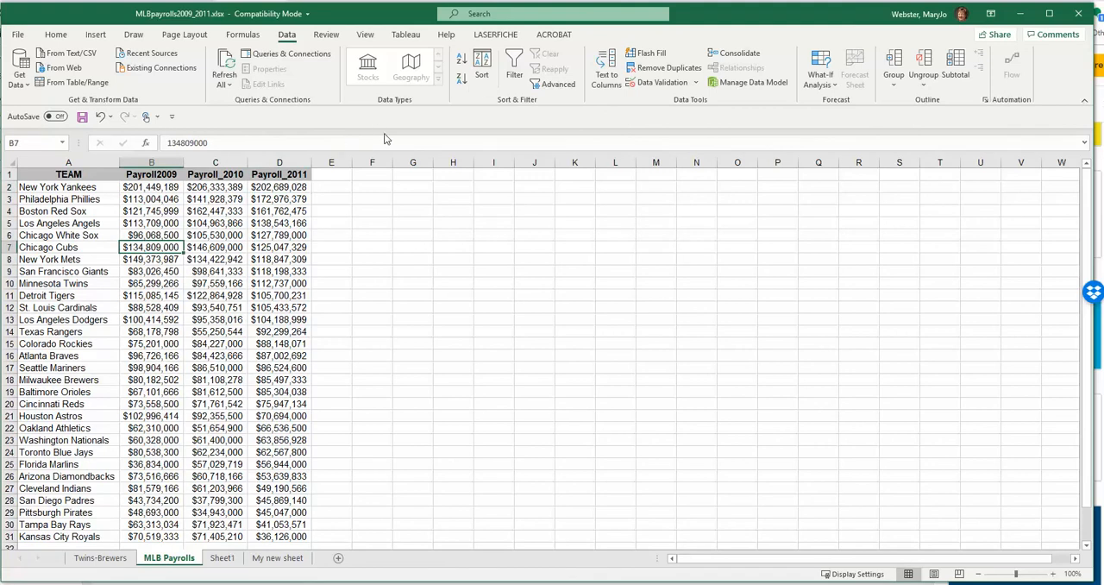
pyautogui.click(482, 69)
pyautogui.click(259, 243)
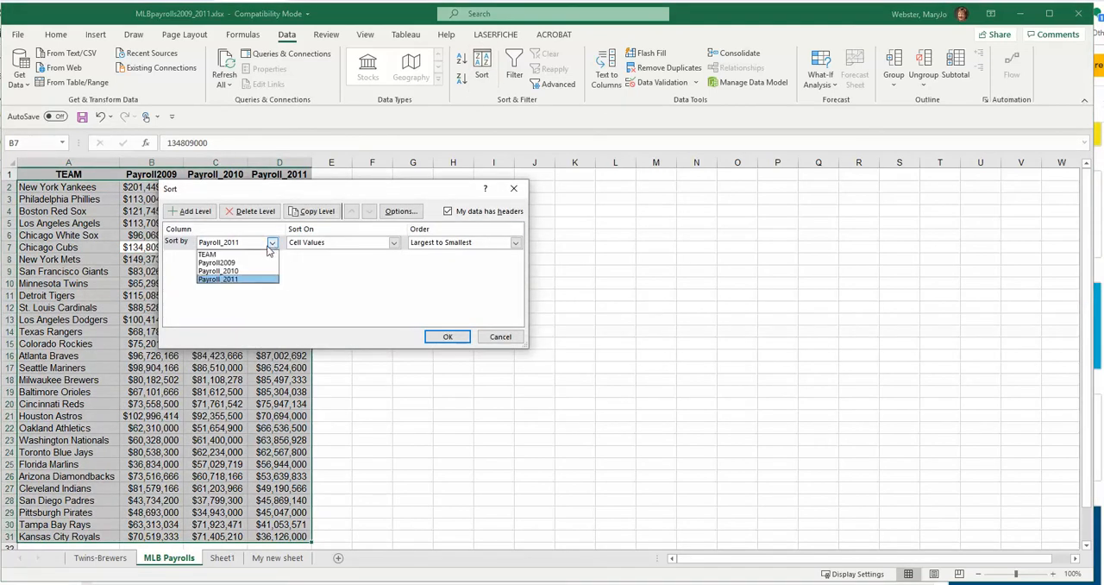
pyautogui.click(223, 256)
pyautogui.click(482, 242)
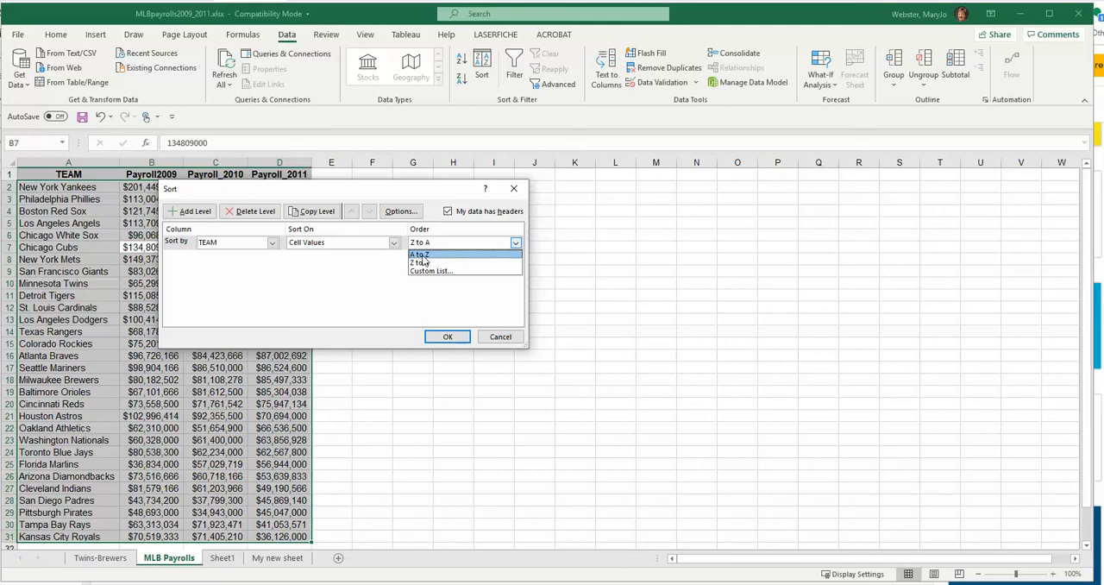
pyautogui.click(422, 255)
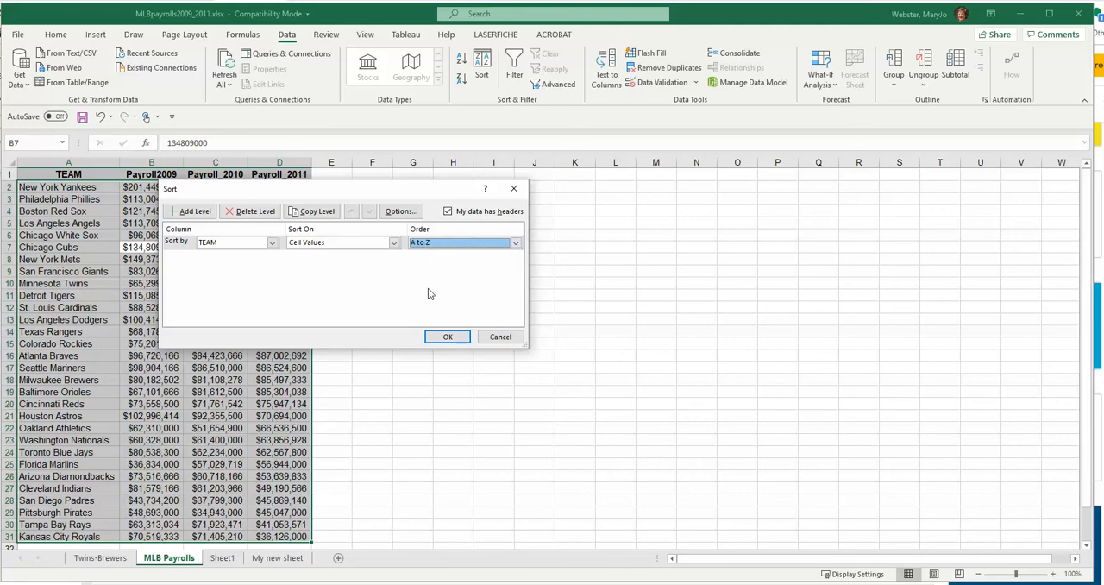
pyautogui.click(445, 336)
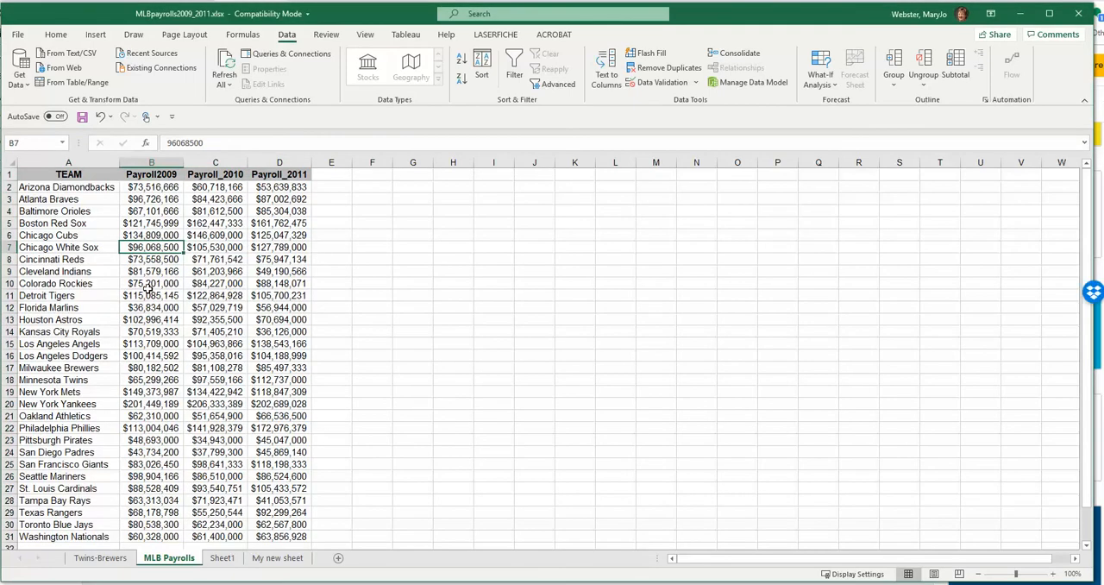
# - Widen the workbook window slightly and turn on filtering for the payroll table
pyautogui.click(194, 306)
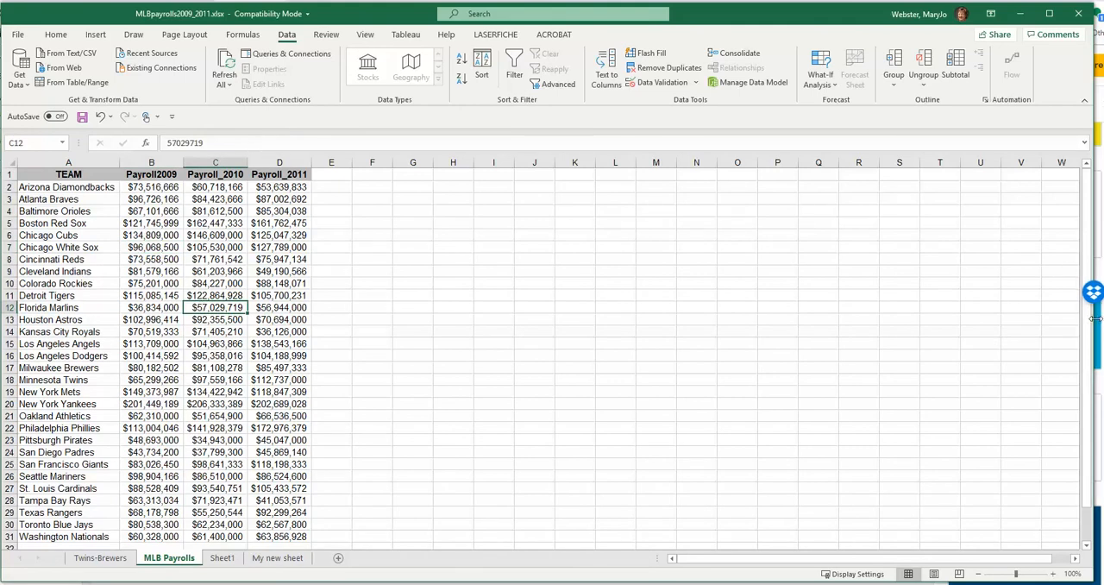
pyautogui.moveTo(1092, 319); pyautogui.dragTo(1101, 320)
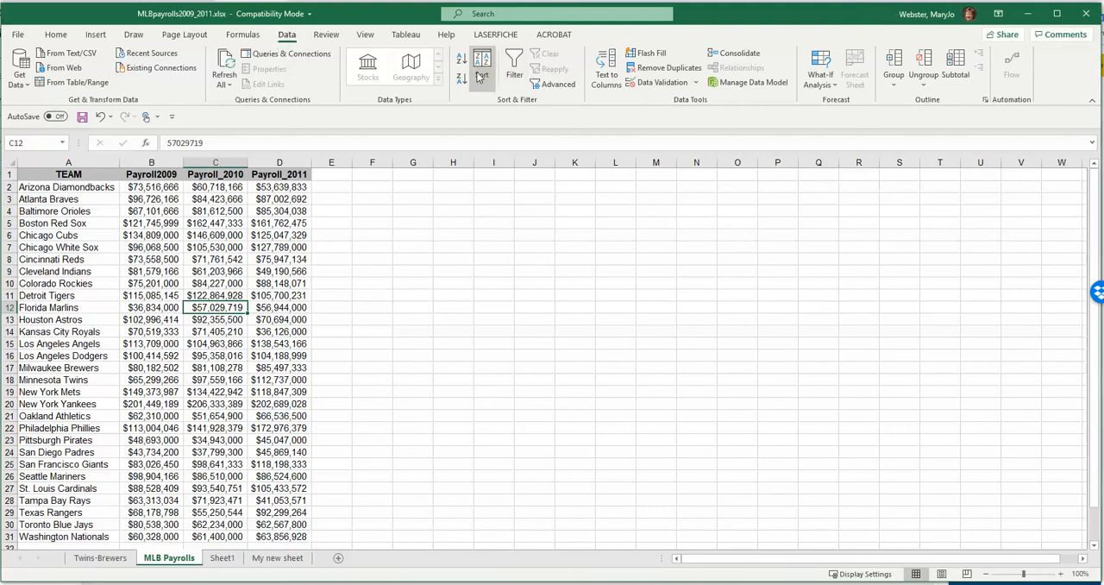
pyautogui.click(197, 318)
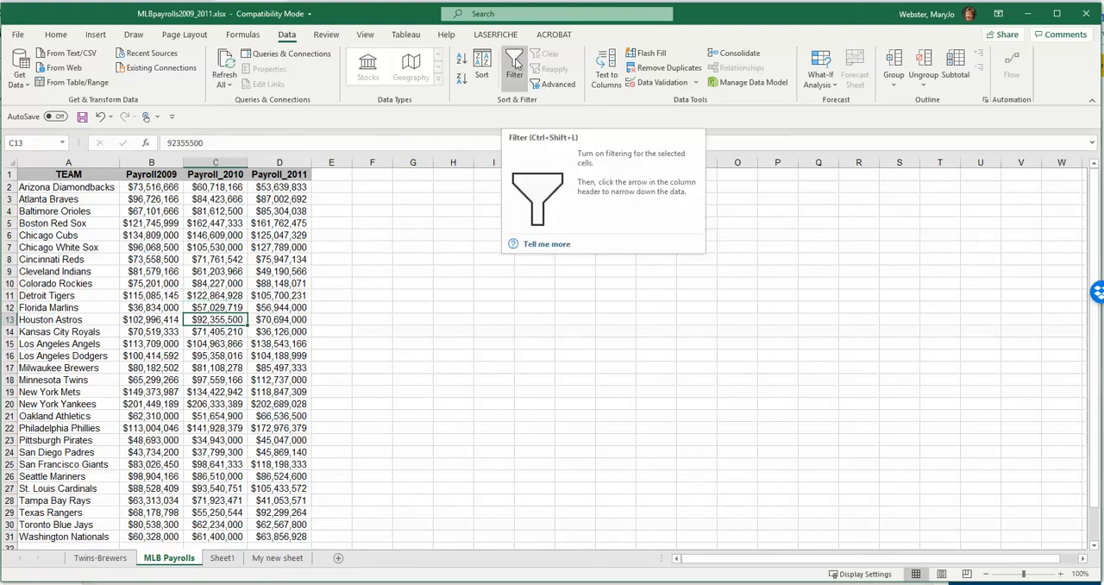
pyautogui.click(514, 62)
# - Examine the filter options of the TEAM, Payroll2009, Payroll_2010 and Payroll_2011 columns one after another
pyautogui.click(112, 177)
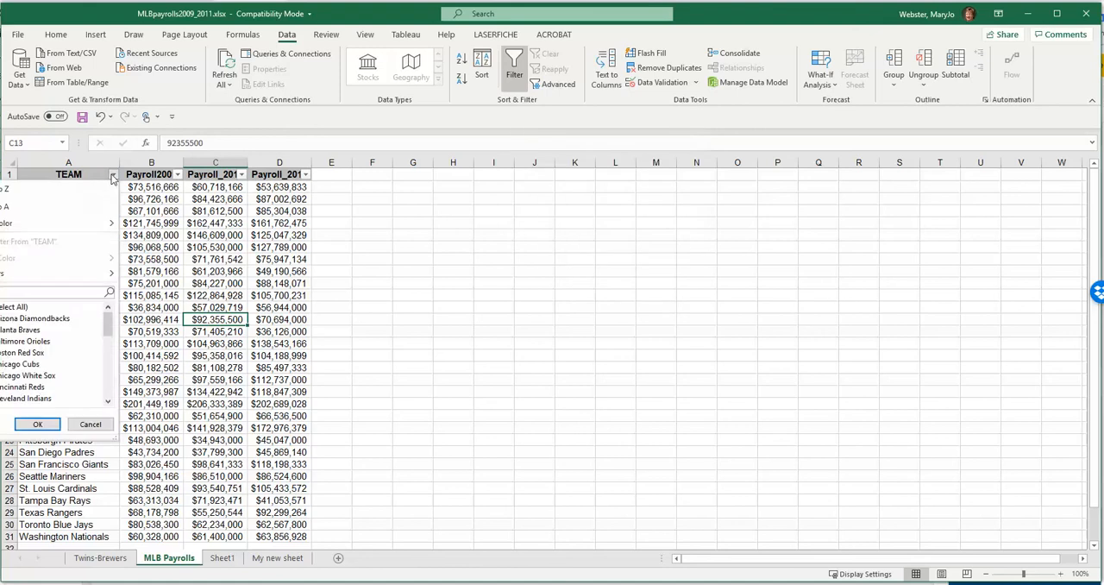
pyautogui.click(112, 178)
pyautogui.click(177, 175)
pyautogui.click(177, 175)
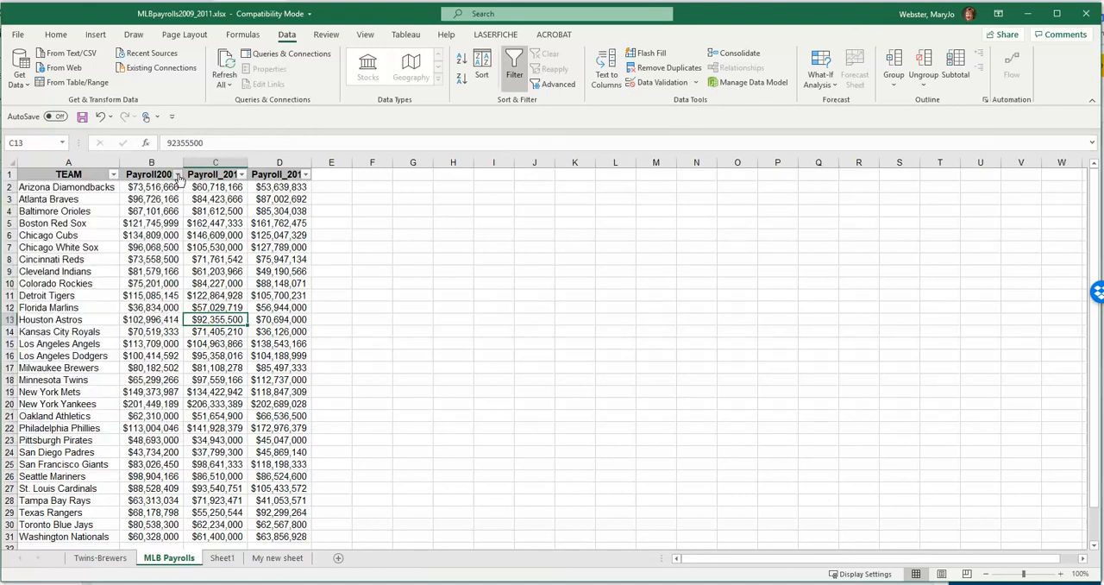
pyautogui.click(241, 175)
pyautogui.click(240, 175)
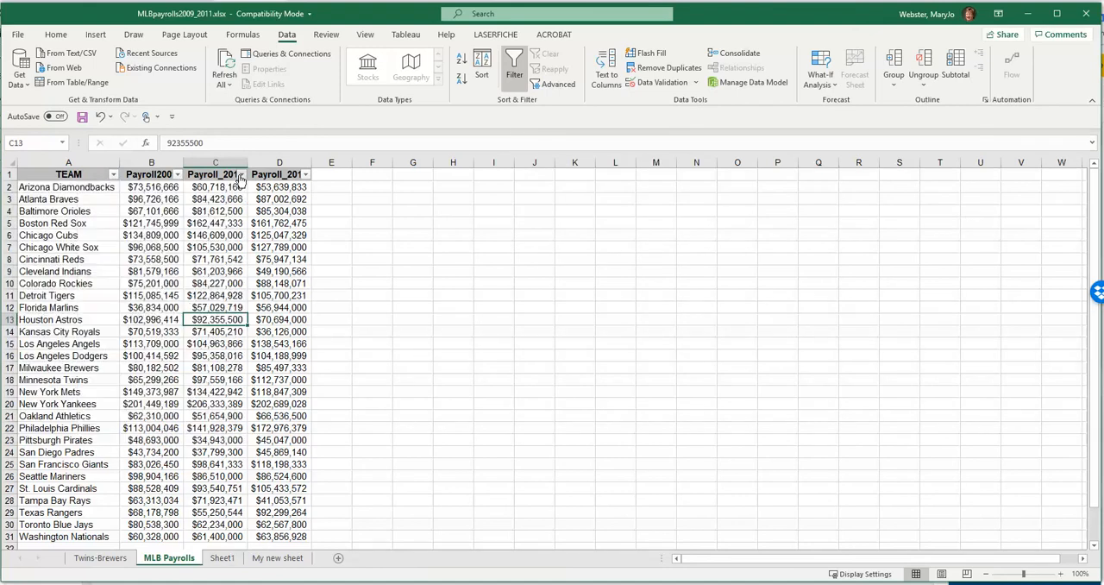
pyautogui.click(305, 175)
pyautogui.click(306, 175)
pyautogui.click(113, 175)
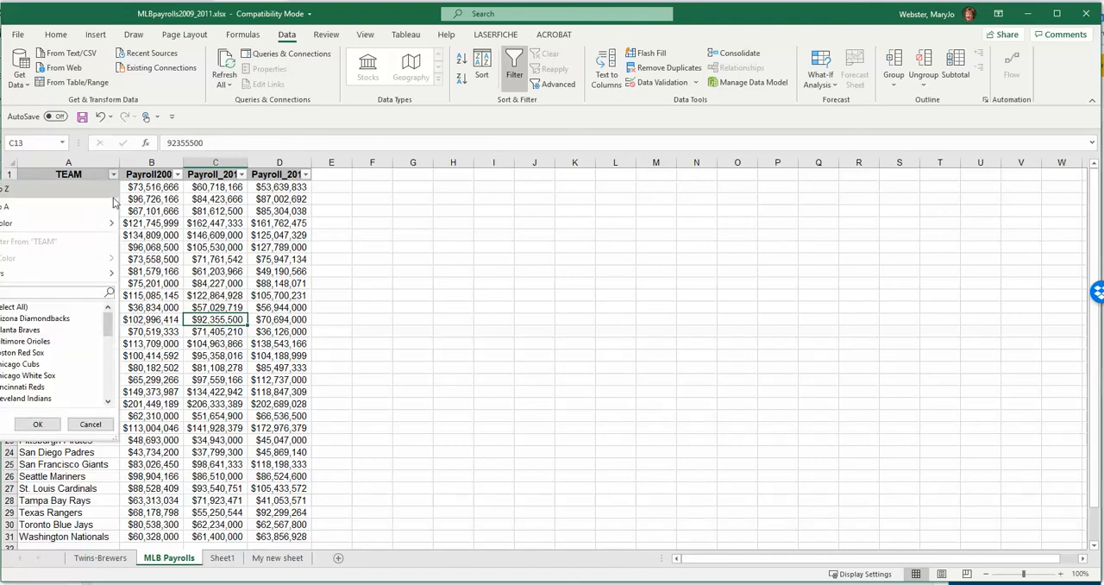
pyautogui.press('Escape')
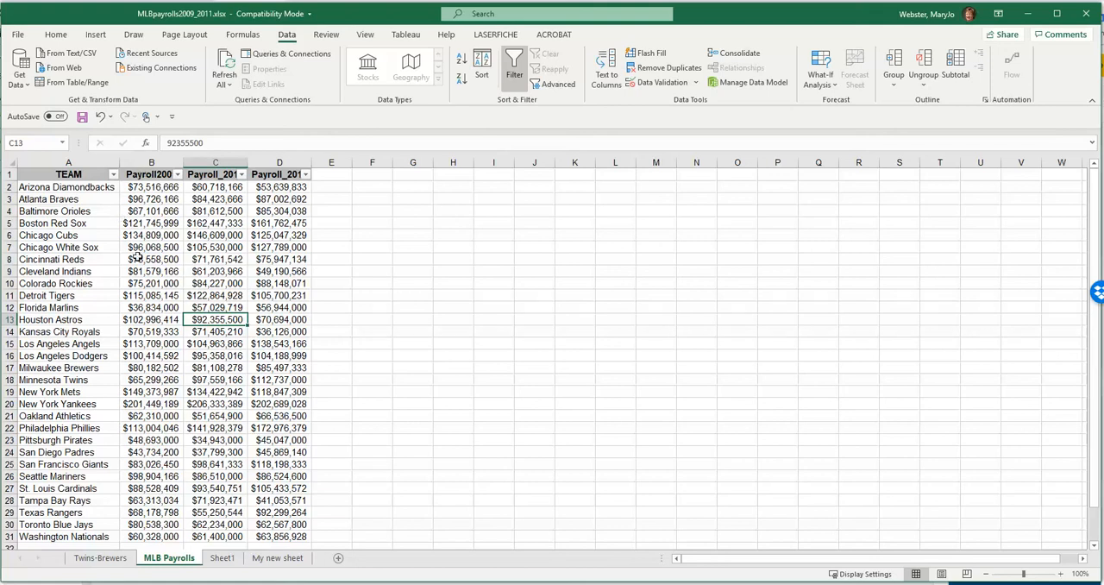
pyautogui.click(112, 175)
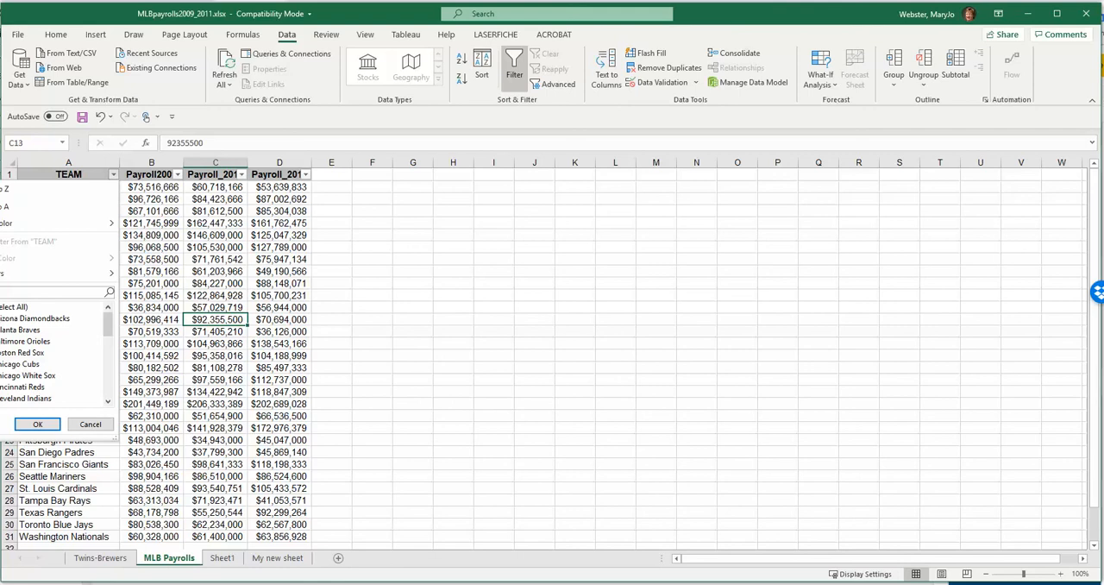
pyautogui.click(6, 307)
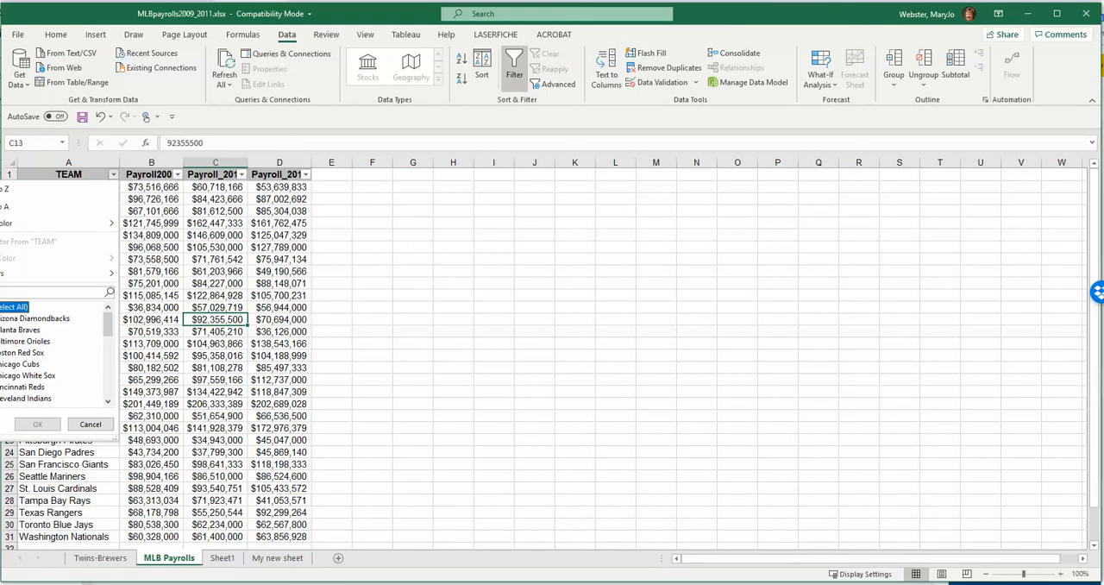
pyautogui.click(112, 175)
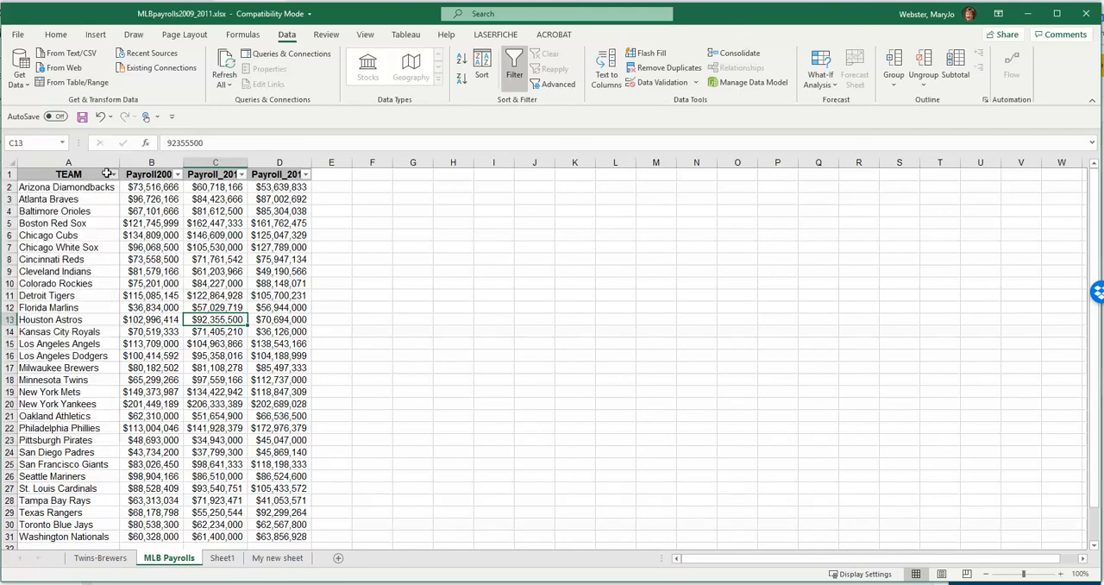
# - Filter the TEAM column to show only the Chicago Cubs
pyautogui.click(113, 175)
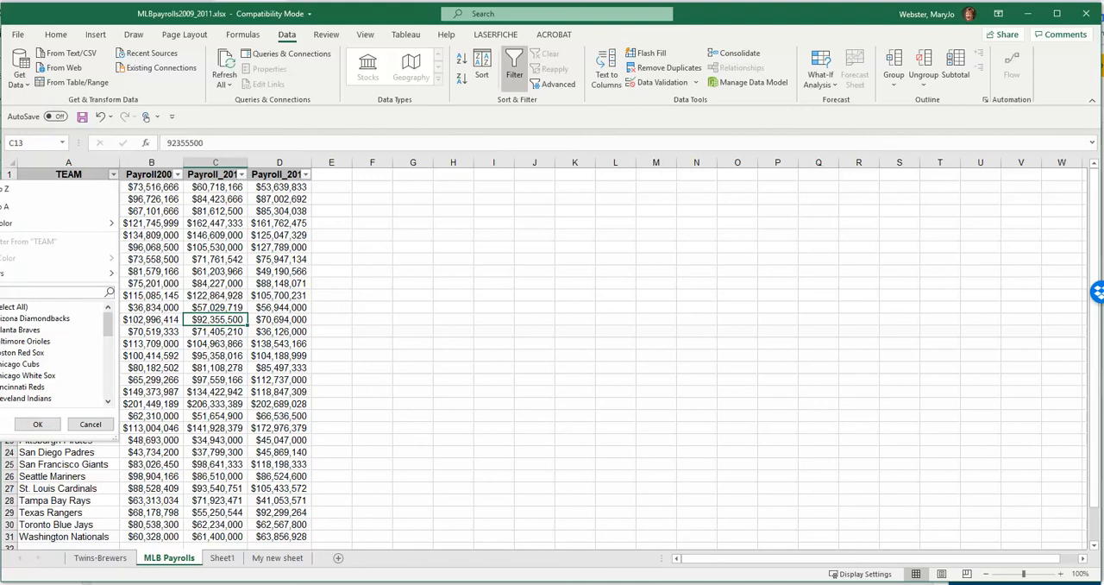
pyautogui.click(13, 307)
pyautogui.click(8, 365)
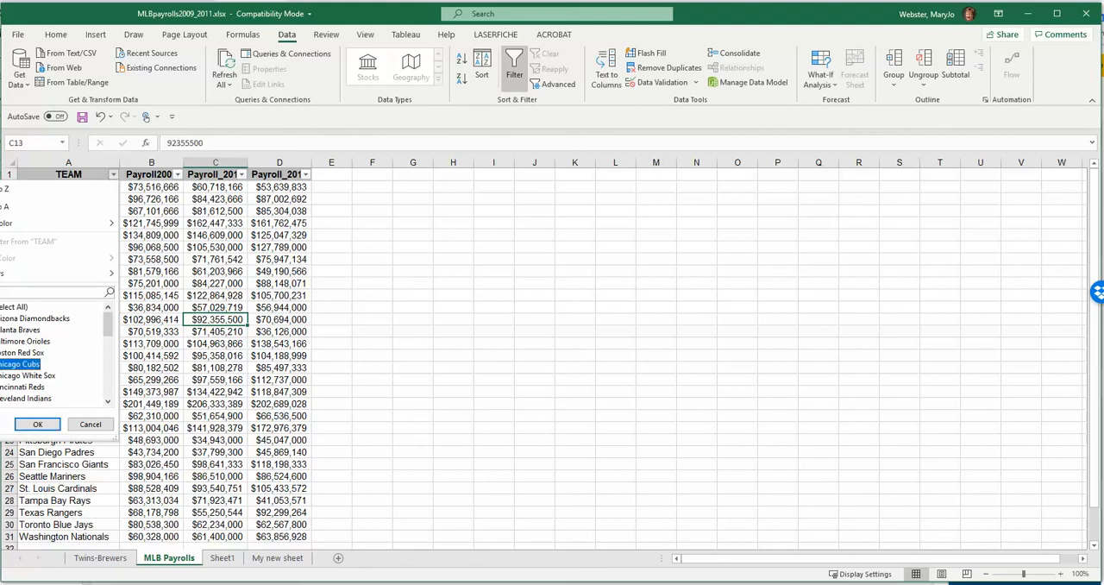
pyautogui.click(38, 423)
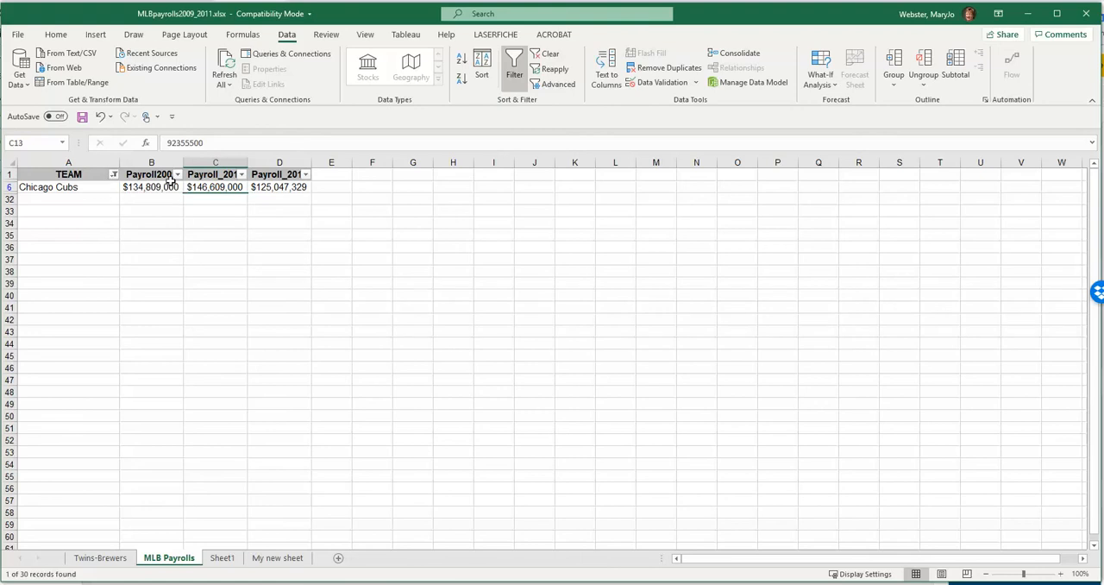
# - Clear the filter from the TEAM column and select cell C8
pyautogui.click(113, 175)
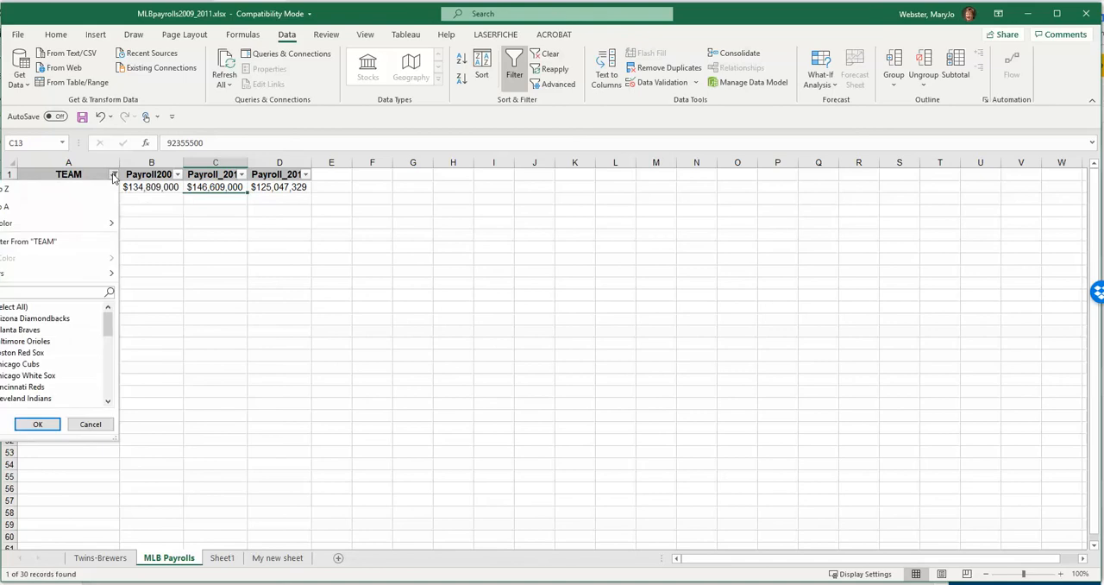
pyautogui.click(34, 245)
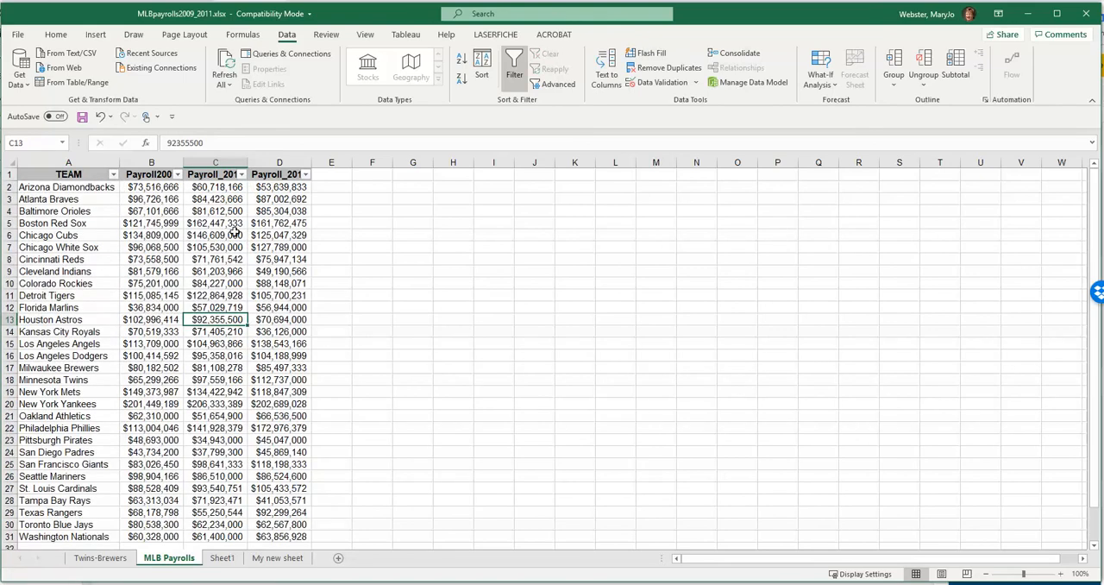
pyautogui.click(214, 257)
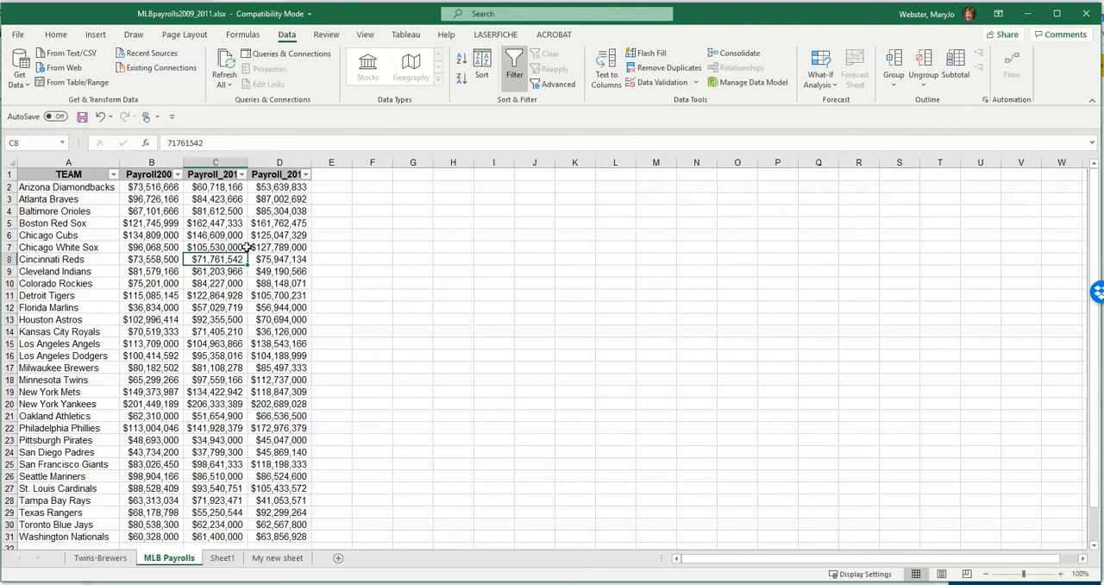
# - Filter the Payroll_2011 column to rows greater than or equal to 100000000
pyautogui.click(306, 174)
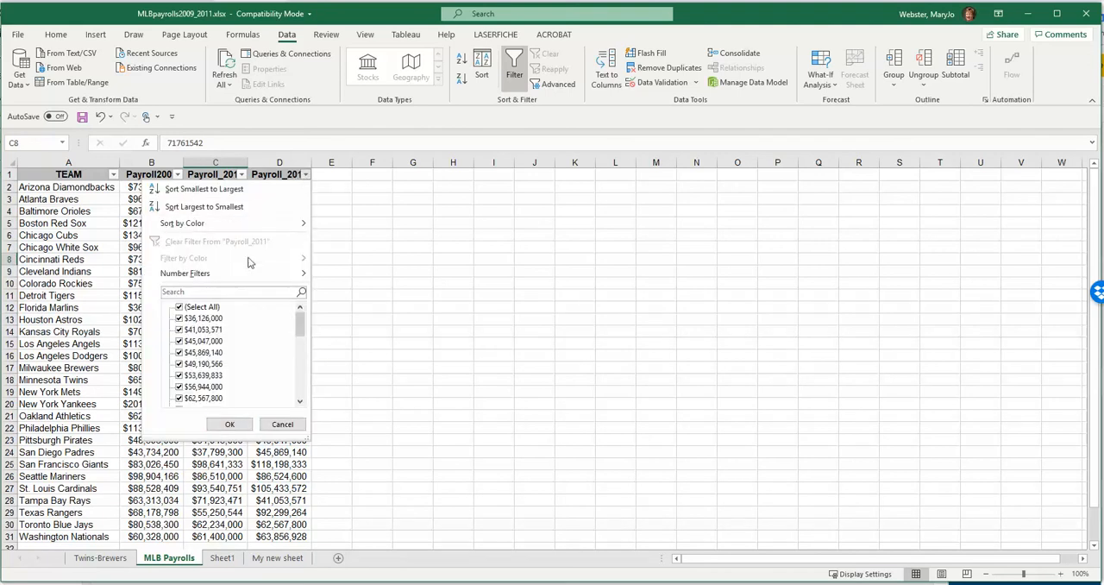
pyautogui.moveTo(243, 275)
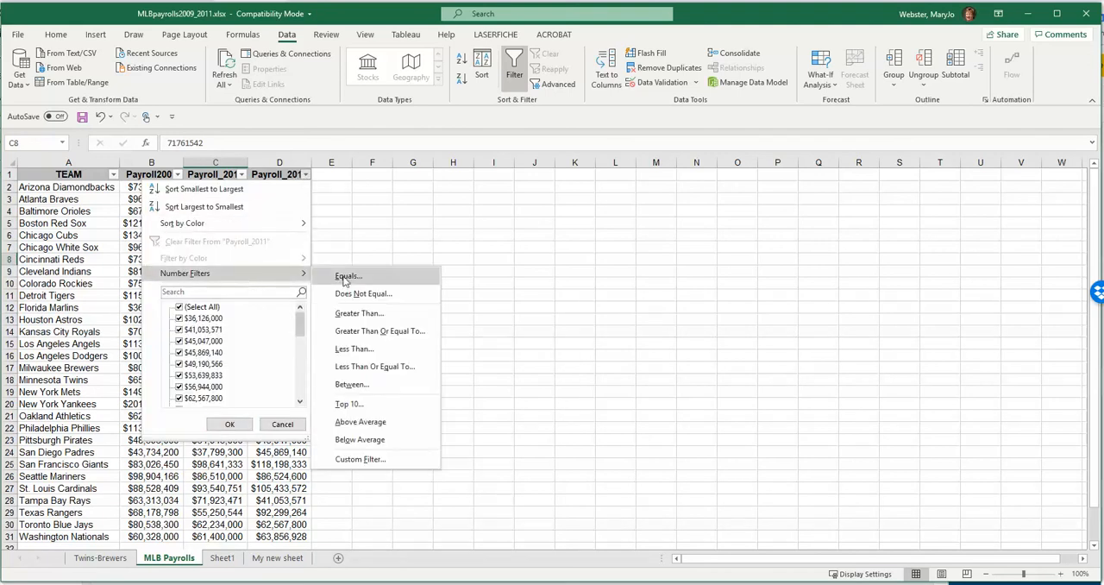
pyautogui.click(401, 339)
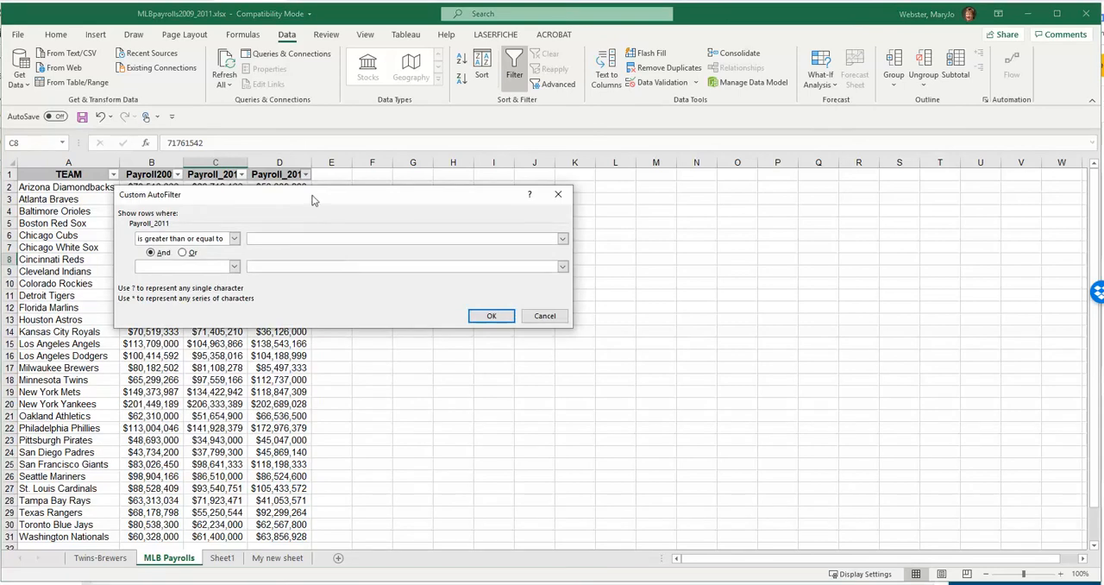
pyautogui.write('1')
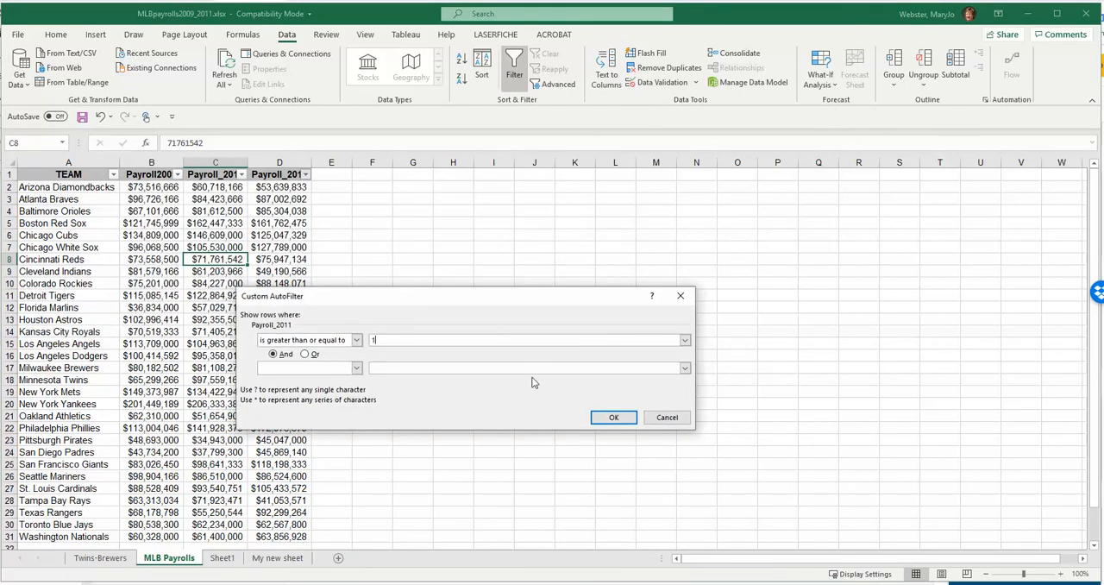
pyautogui.write('00000000')
pyautogui.click(601, 421)
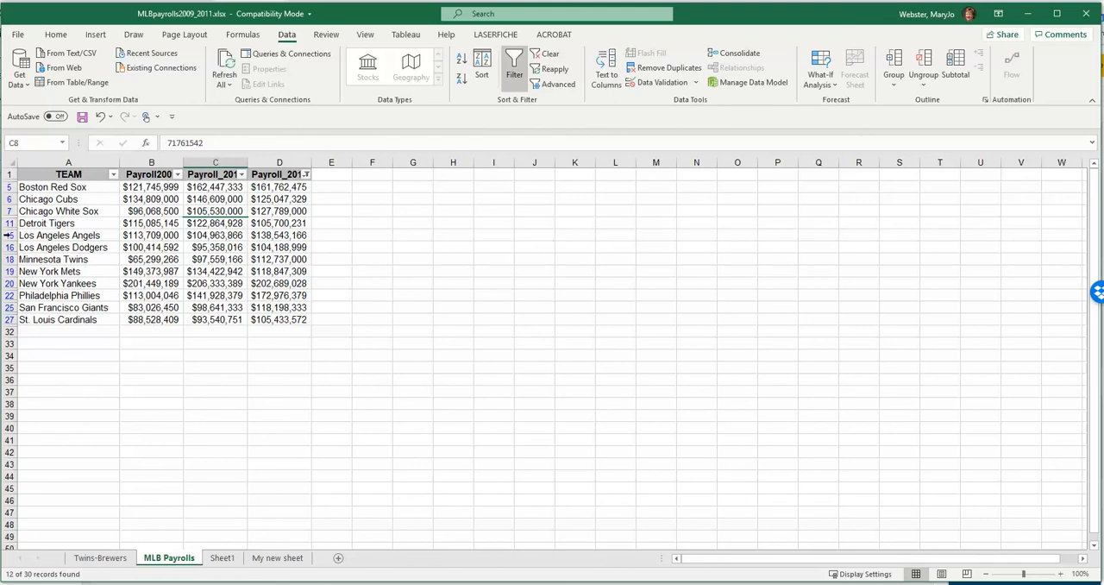
# - Clear the filter from the Payroll_2011 column
pyautogui.click(306, 174)
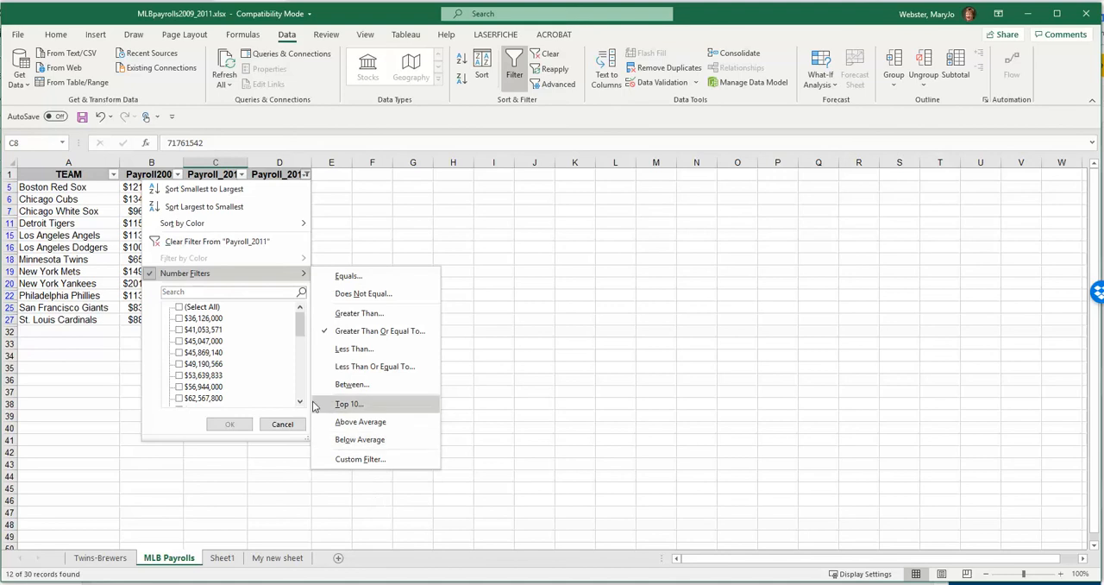
pyautogui.click(248, 241)
# - Sort the payroll table by the Payroll_2010 column from largest to smallest
pyautogui.click(241, 175)
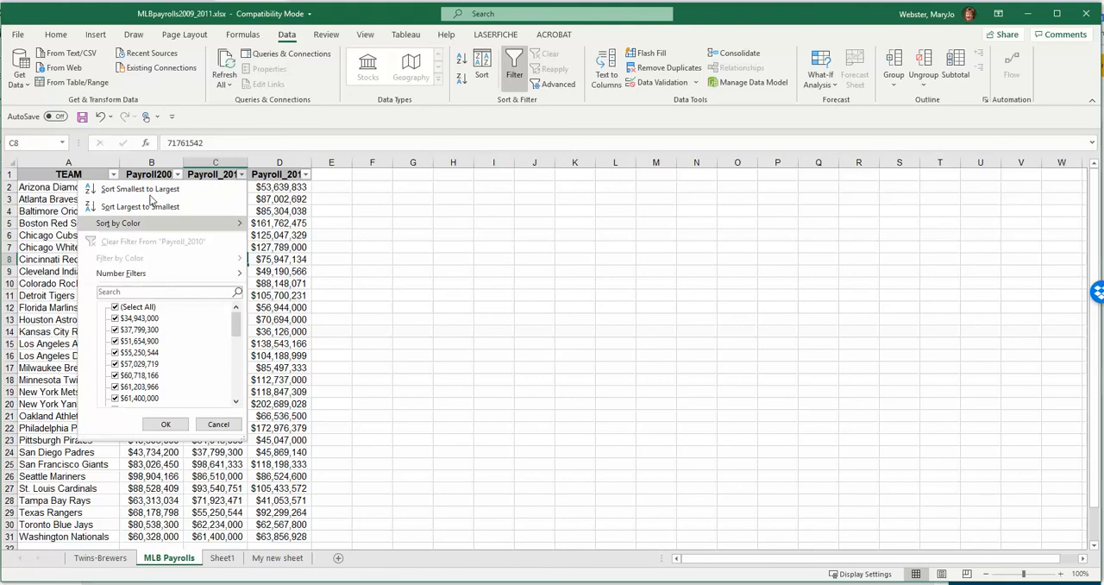
pyautogui.click(283, 209)
pyautogui.click(242, 175)
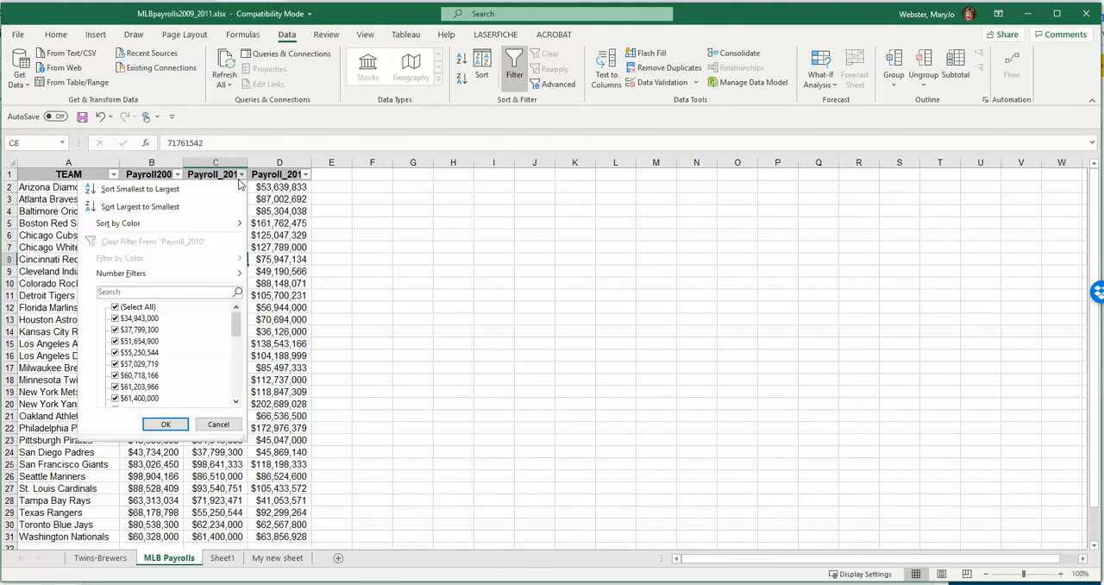
pyautogui.click(243, 174)
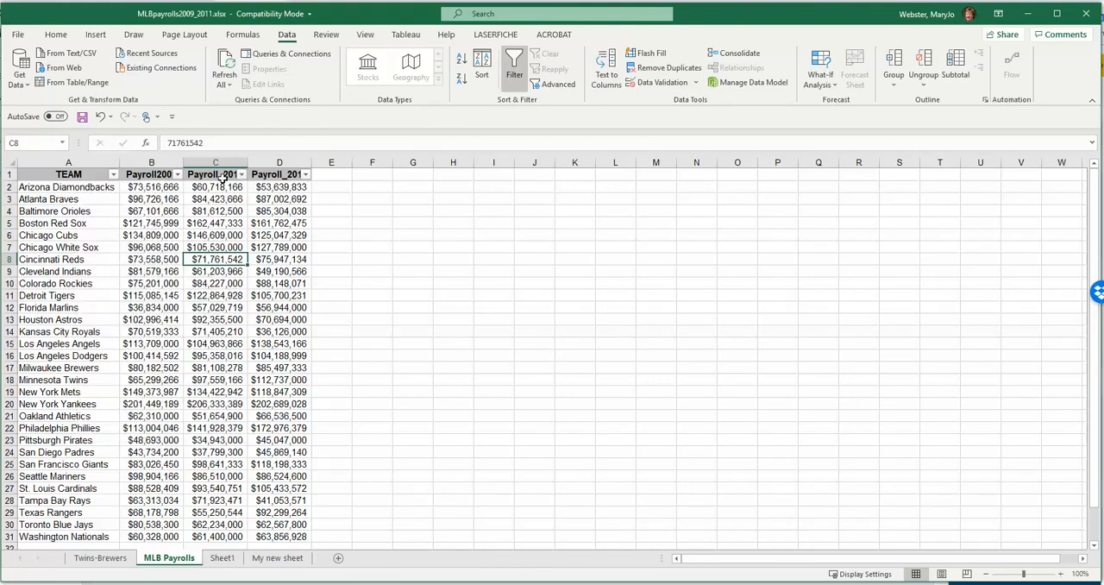
pyautogui.click(242, 174)
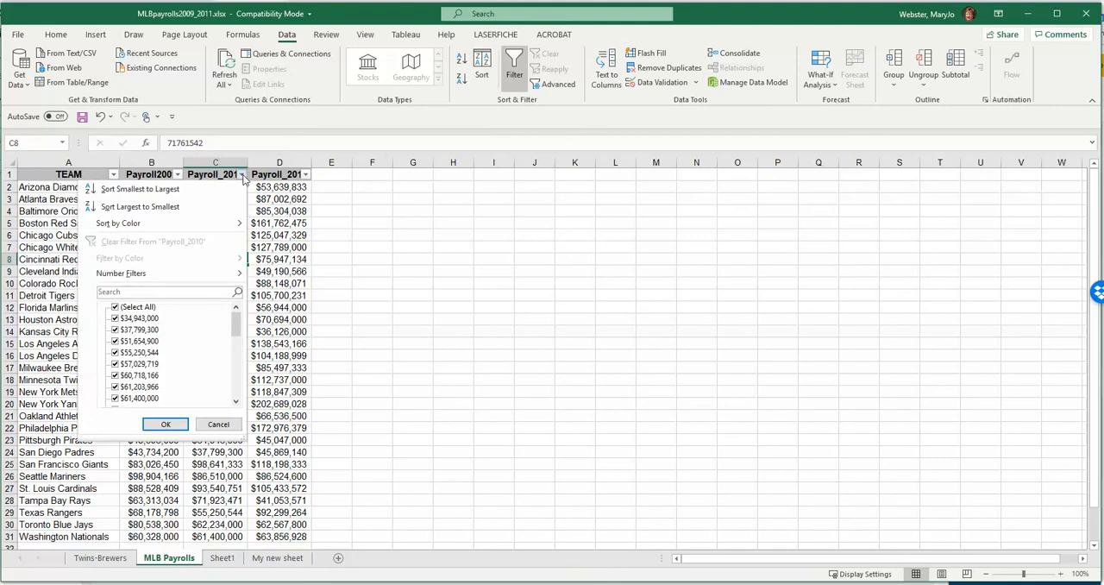
pyautogui.click(170, 206)
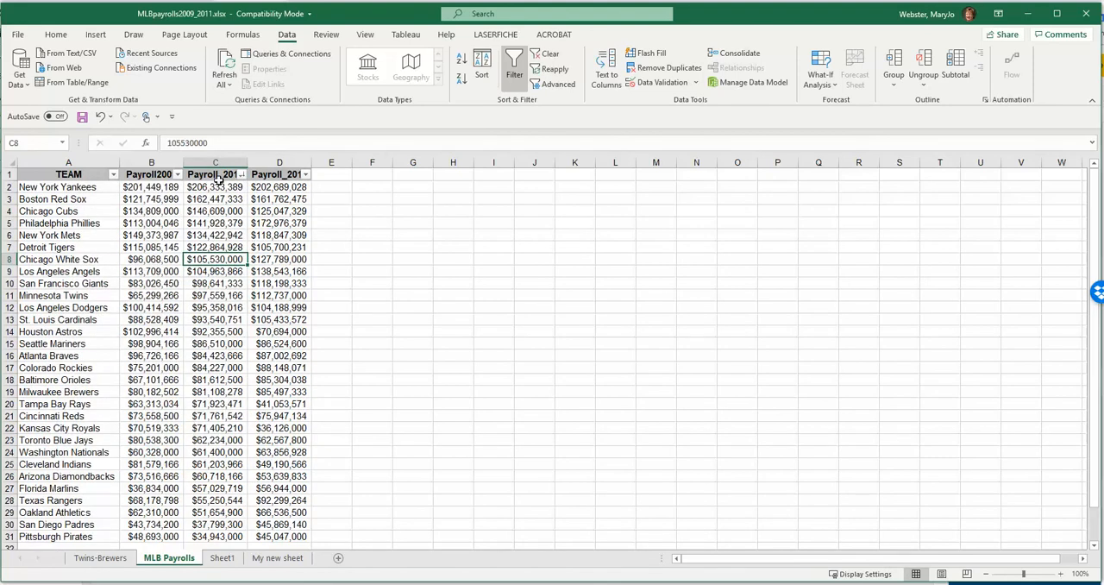
# - Sort the payroll table by TEAM on cell values in A to Z order
pyautogui.click(242, 175)
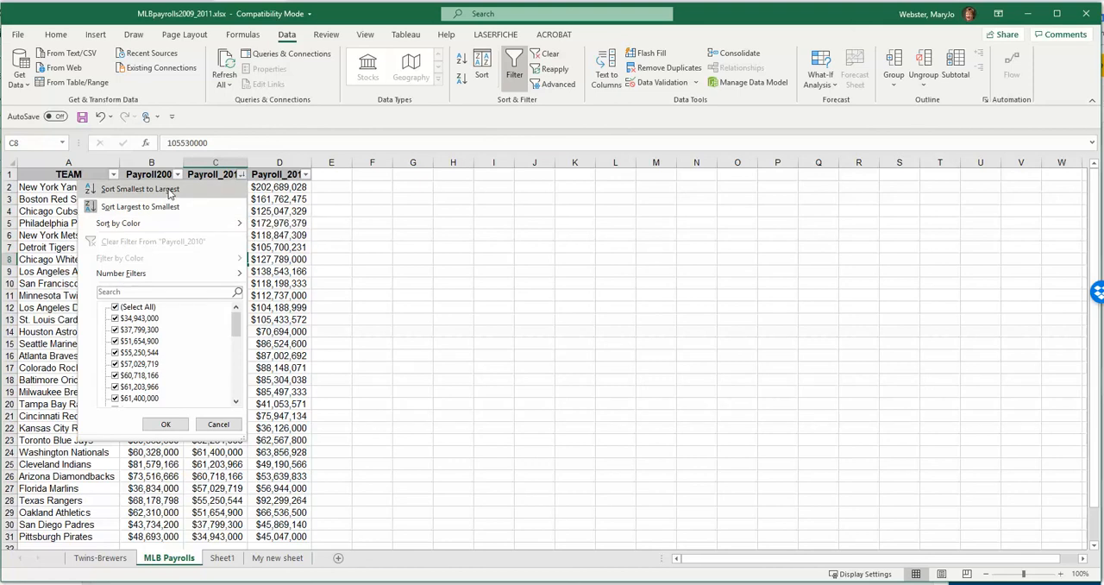
pyautogui.click(218, 423)
pyautogui.click(482, 67)
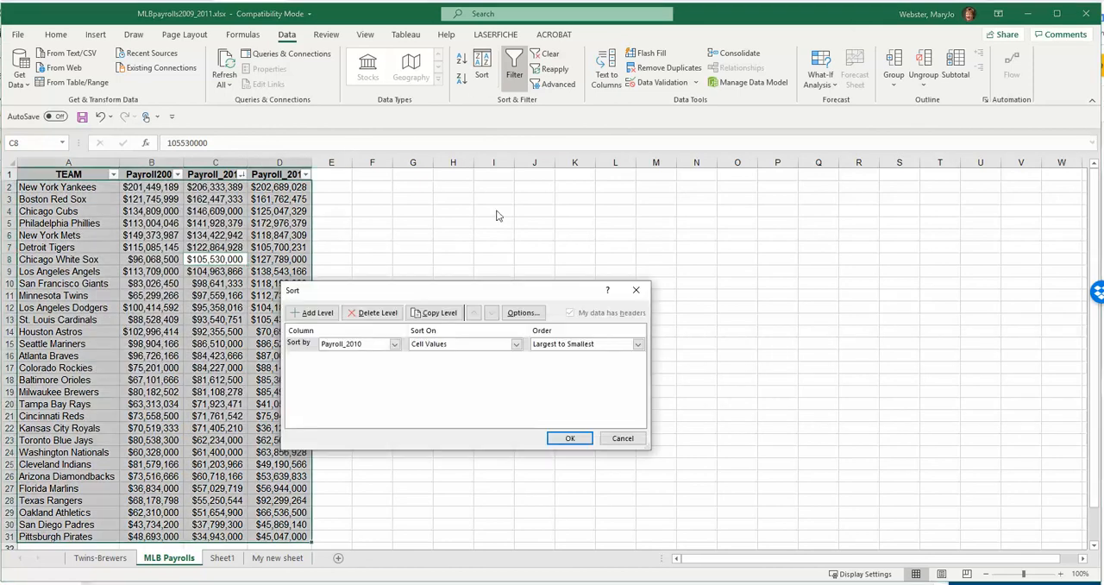
pyautogui.click(348, 344)
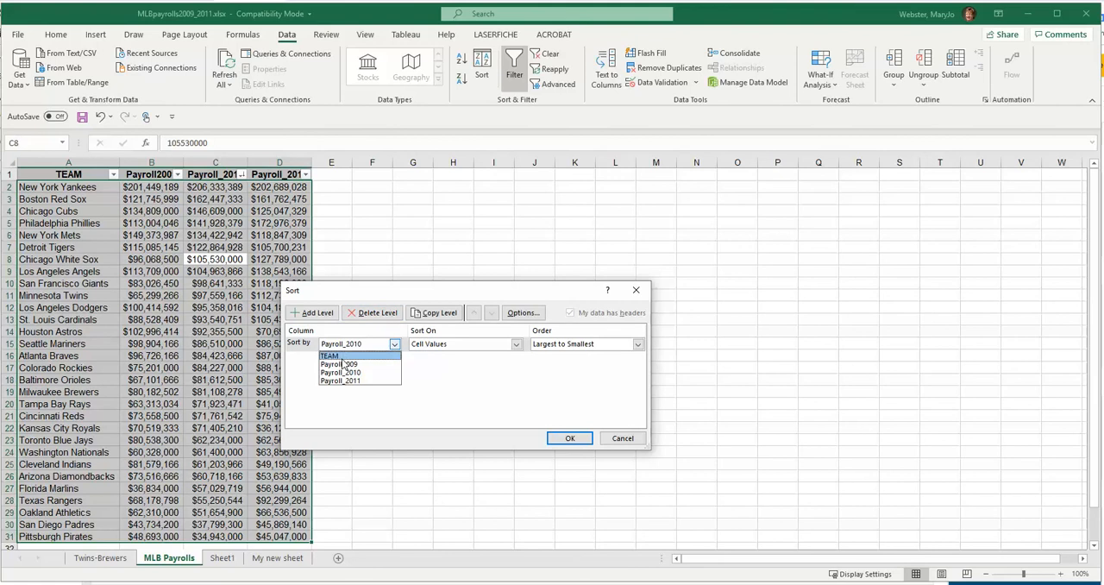
pyautogui.click(345, 355)
pyautogui.click(540, 345)
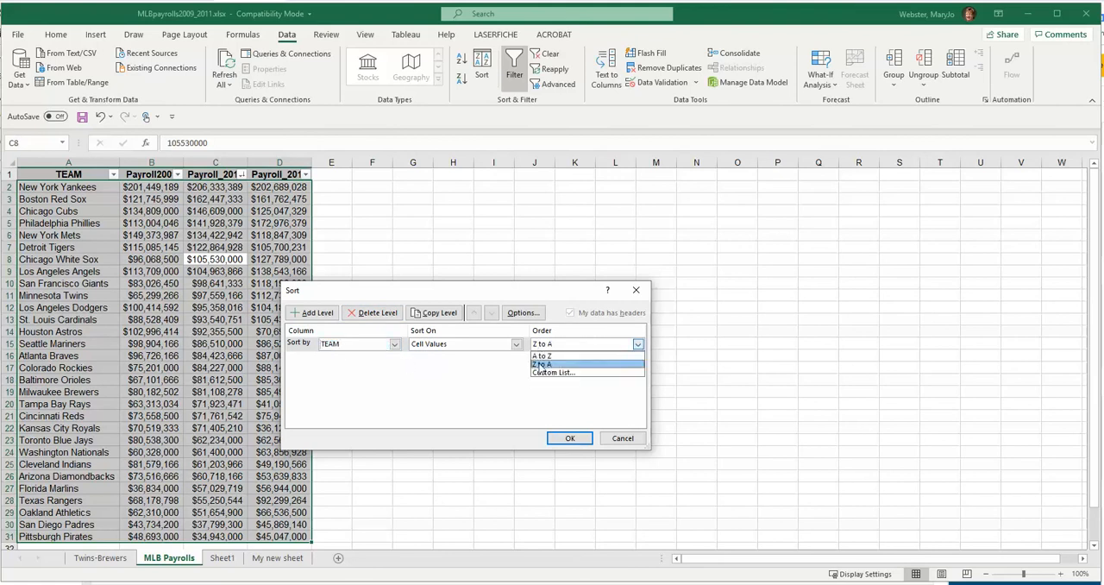
pyautogui.click(543, 358)
pyautogui.click(565, 437)
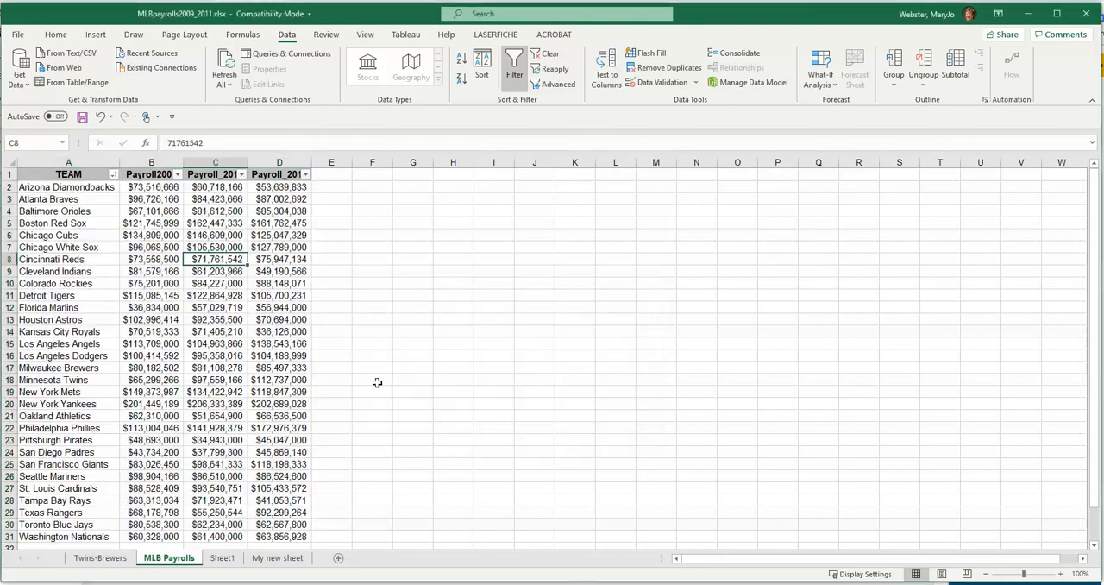
# - Turn off filtering for the payroll table and select cell E1
pyautogui.click(514, 62)
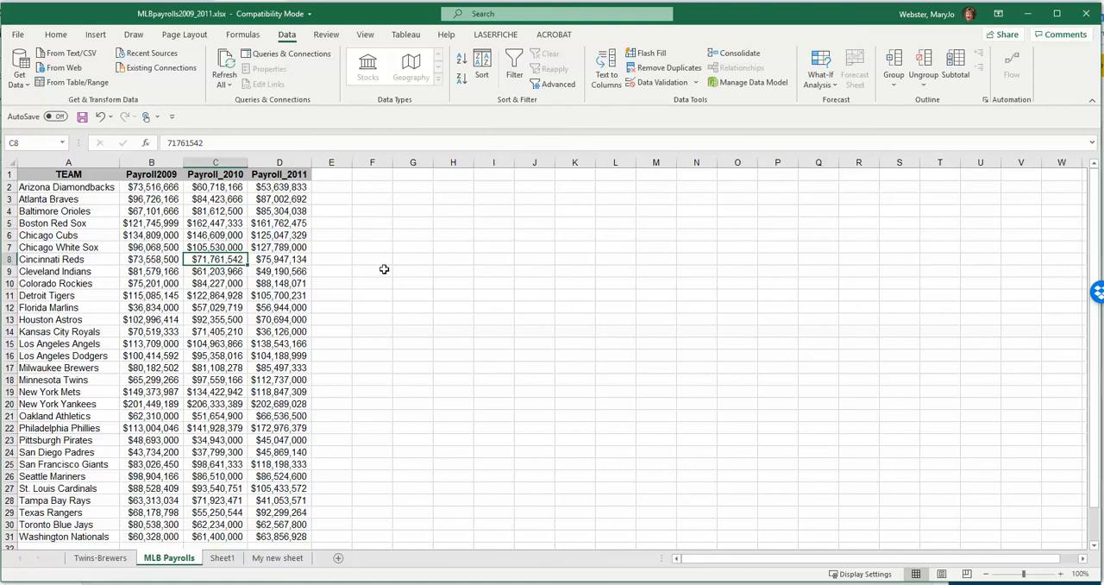
pyautogui.click(336, 180)
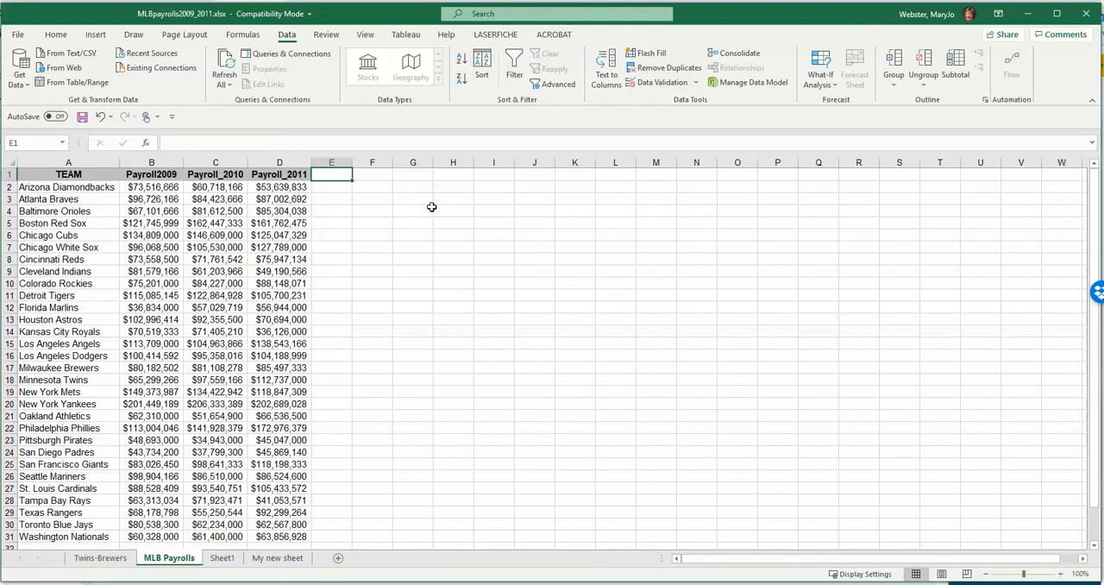
# - Step through the Arizona Diamondbacks' yearly payroll cells in row 2 to compare the years, and return to cell E1
pyautogui.press('Down')
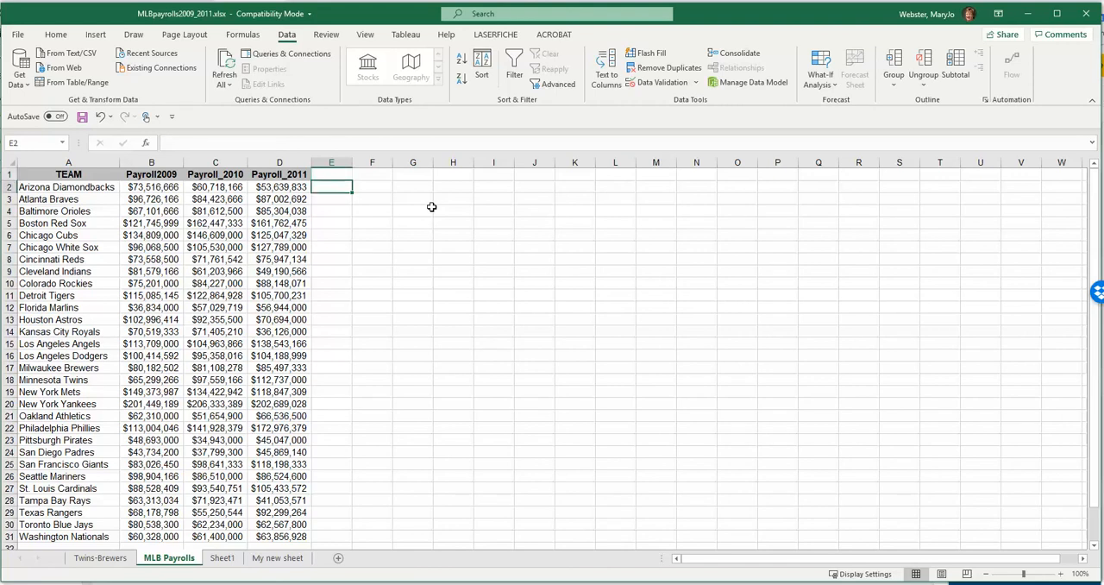
pyautogui.press('Left')
pyautogui.press('Left')
pyautogui.press('Left')
pyautogui.press('Right')
pyautogui.press('Right')
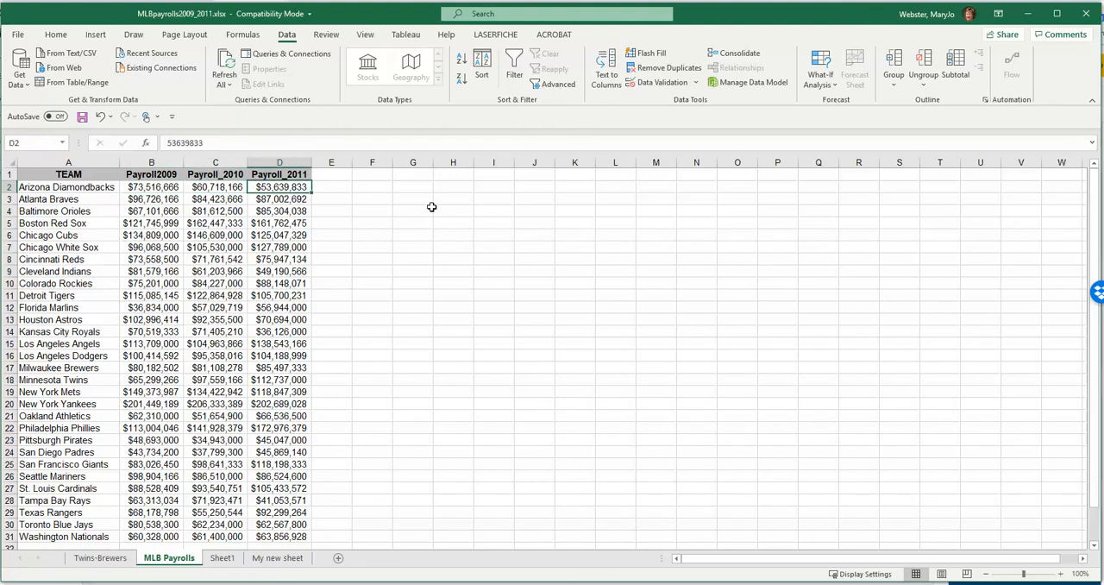
pyautogui.press('Left')
pyautogui.press('Right')
pyautogui.press('Right')
pyautogui.press('Up')
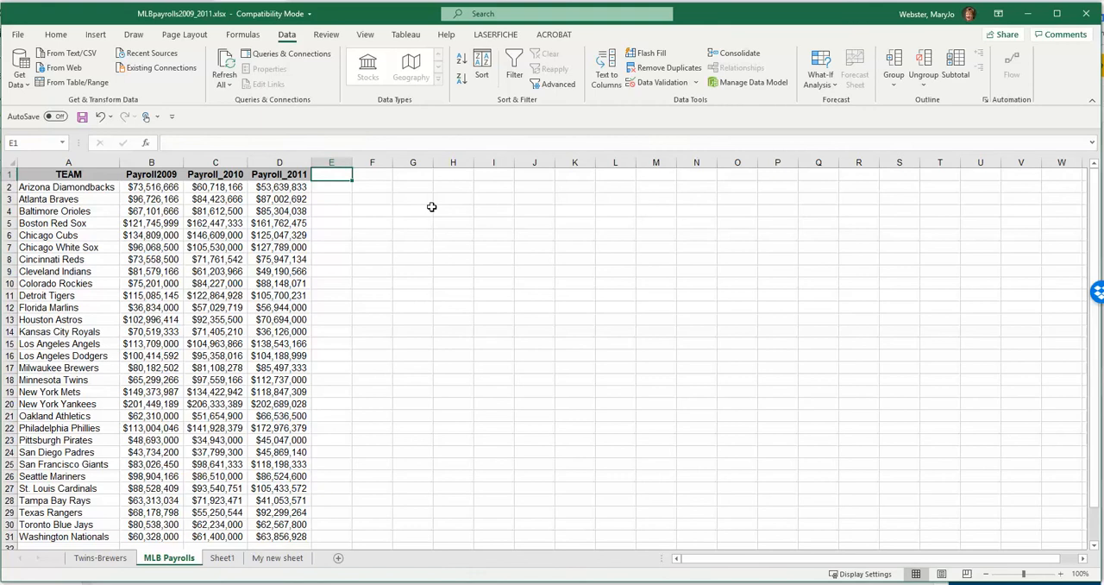
# - Enter the column header "Pct Change 10-11" in cell E1
pyautogui.write('Pc Change')
pyautogui.press('Return')
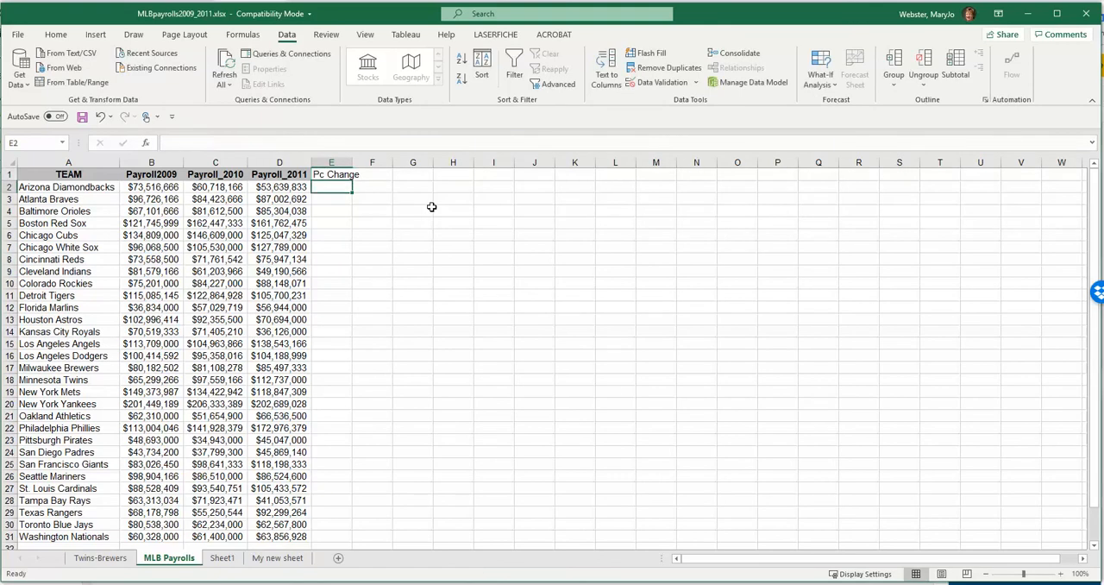
pyautogui.press('Up')
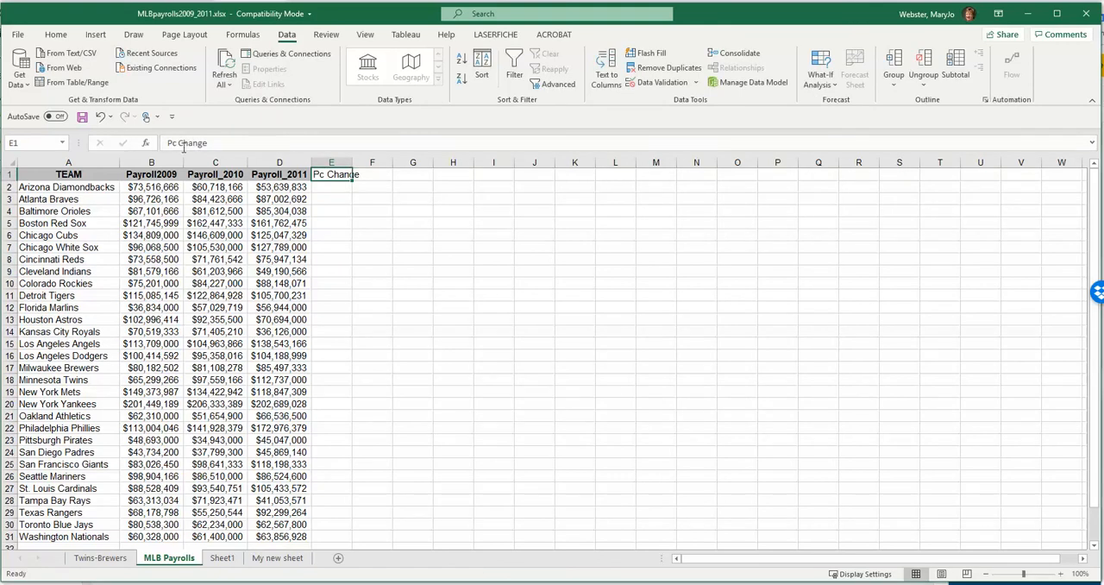
pyautogui.click(177, 143)
pyautogui.write('t')
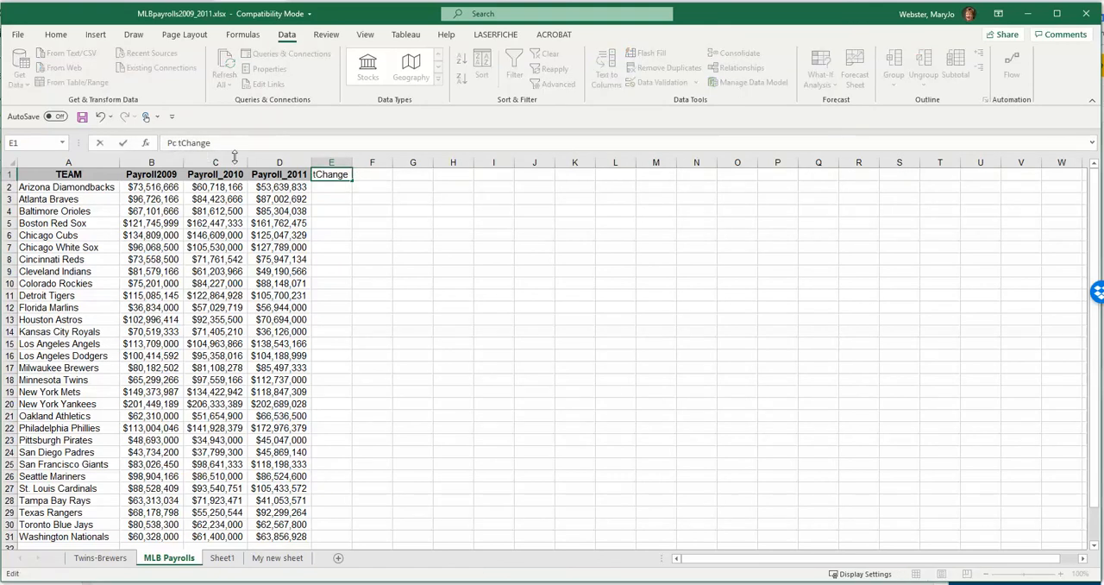
pyautogui.press('BackSpace')
pyautogui.press('BackSpace')
pyautogui.write('t')
pyautogui.click(236, 147)
pyautogui.write('10-11')
pyautogui.press('Return')
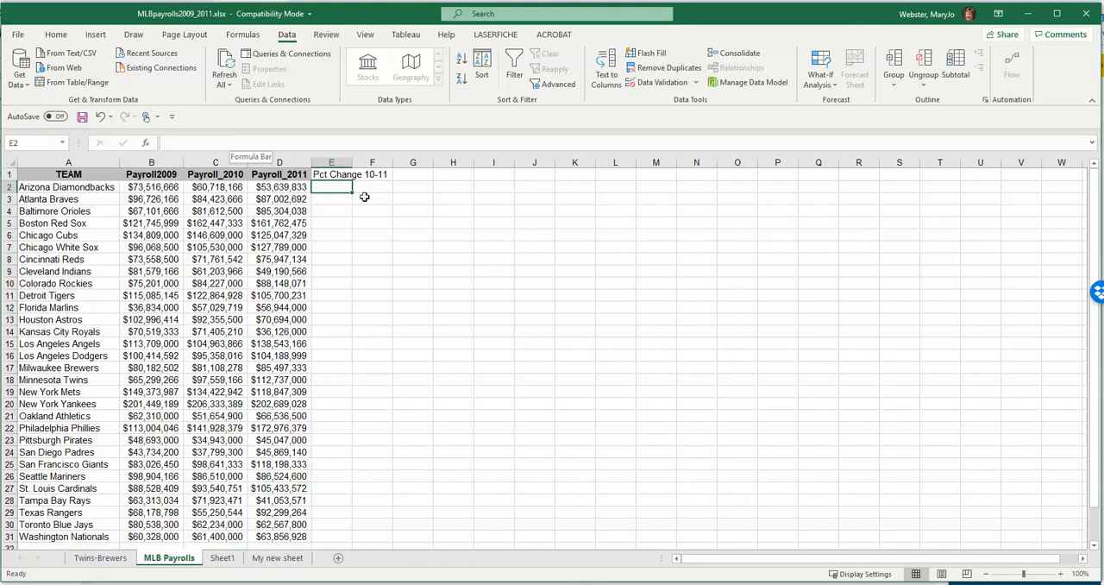
# - Zoom the sheet to 130% and autofit the widths of payroll columns B, C and D
pyautogui.click(1061, 574)
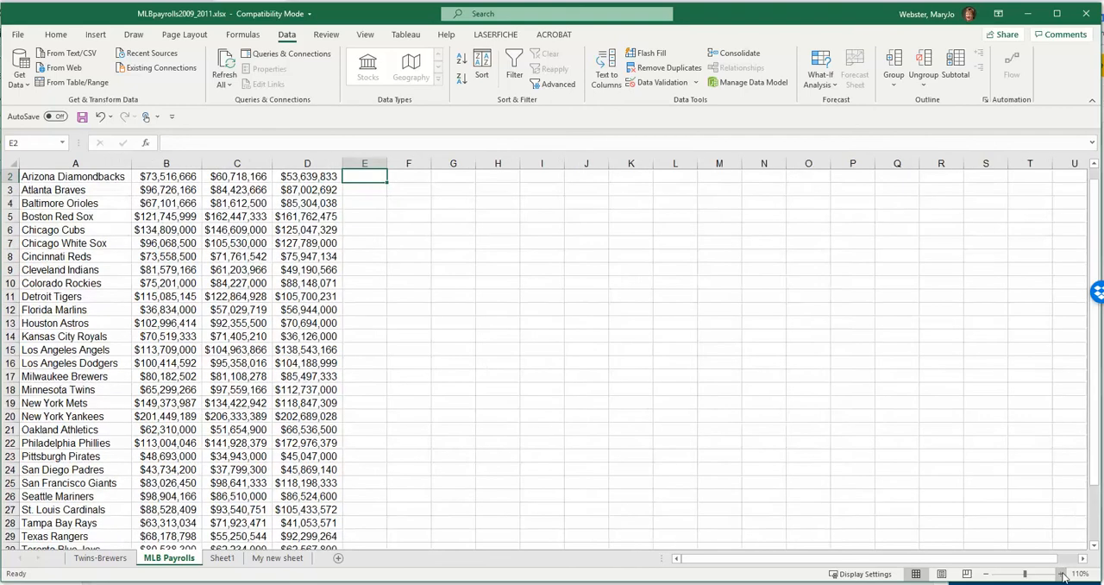
pyautogui.click(1060, 574)
pyautogui.click(1060, 574)
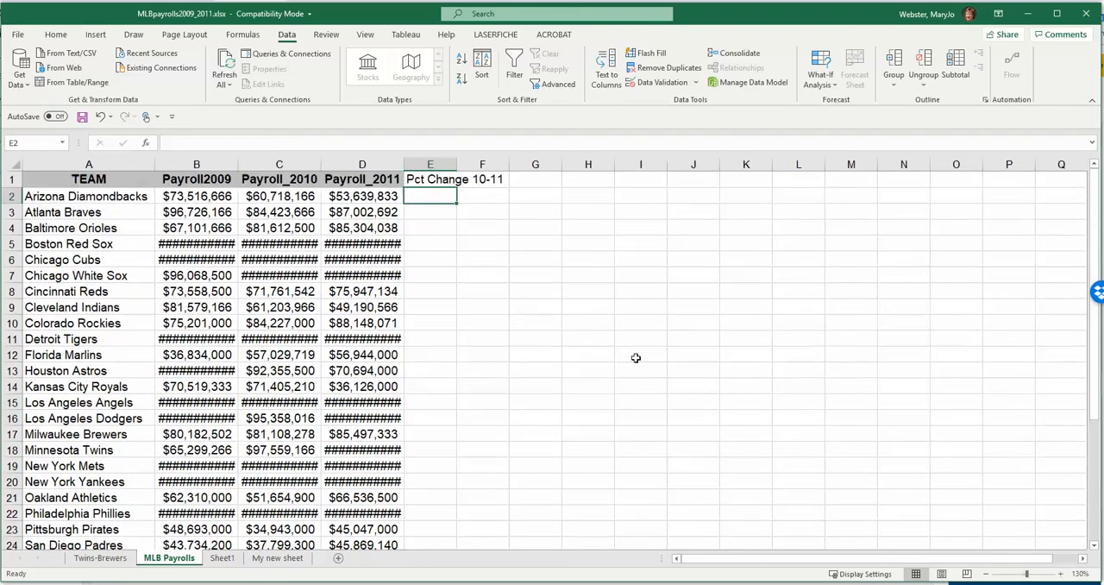
pyautogui.doubleClick(403, 164)
pyautogui.doubleClick(321, 164)
pyautogui.doubleClick(235, 161)
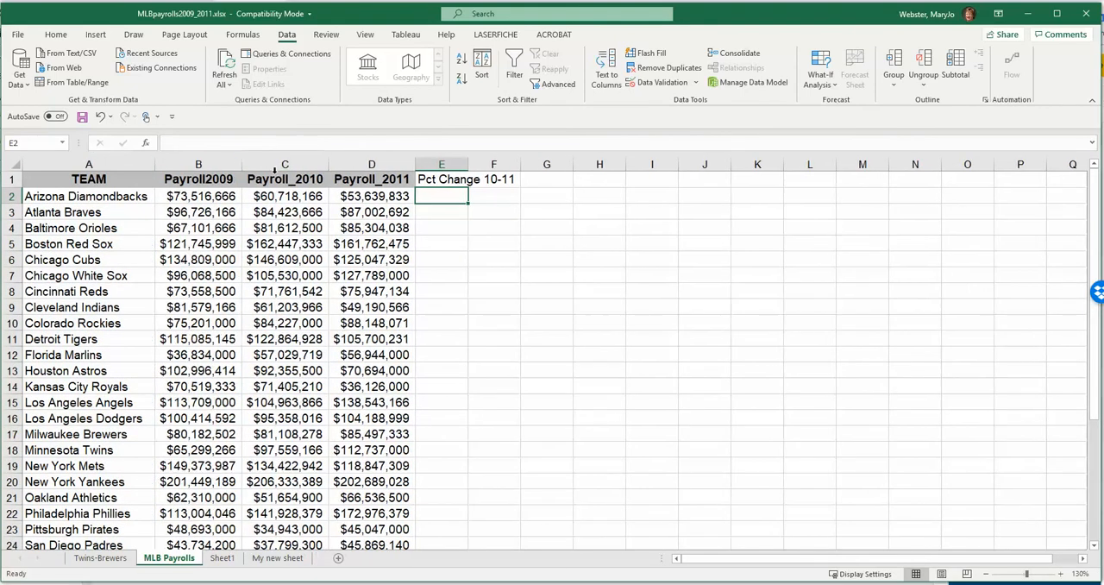
# - Enter the percent-change formula note "new-old/old" in cell G5
pyautogui.click(542, 242)
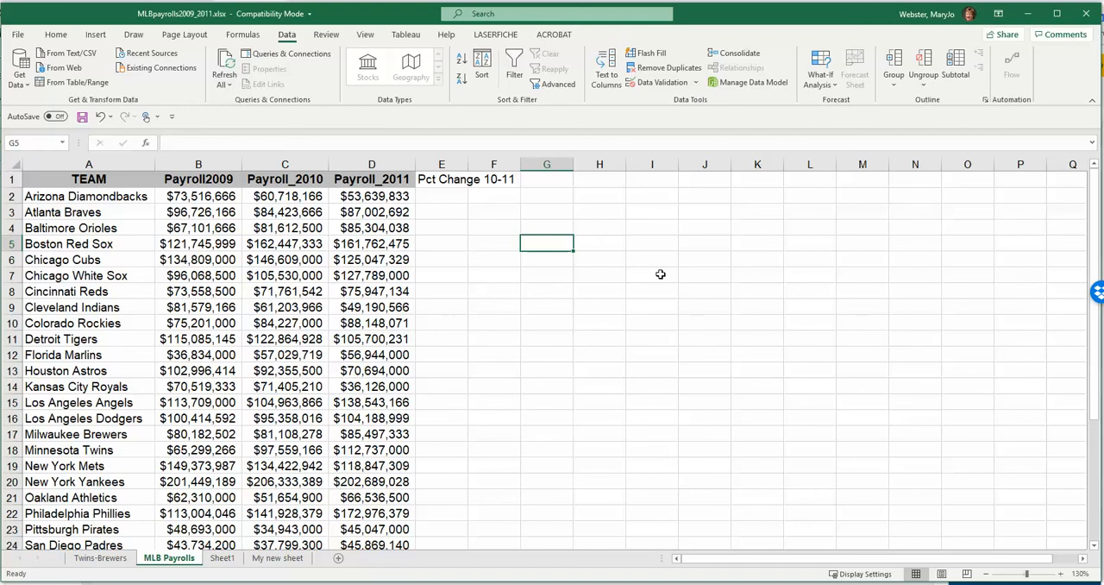
pyautogui.write('new-on')
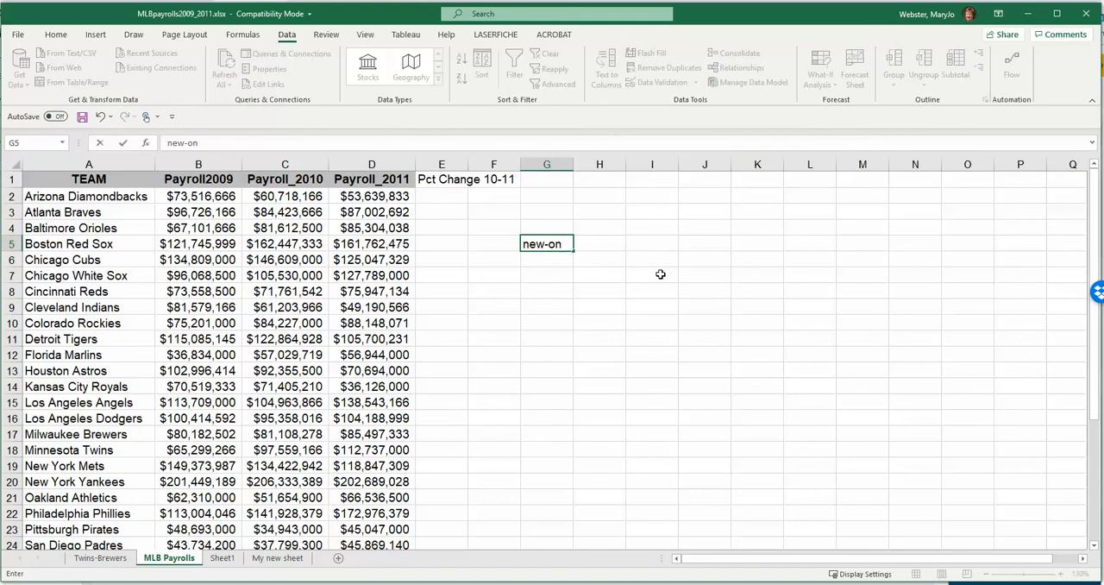
pyautogui.press('BackSpace')
pyautogui.write('ld/old')
pyautogui.press('Return')
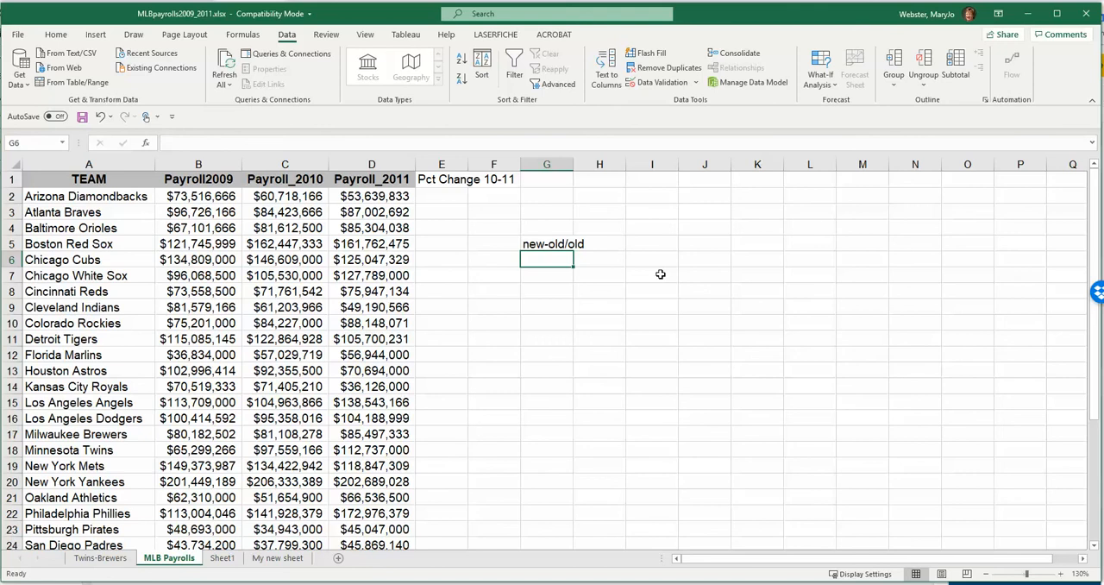
# - Enter the abbreviation "NOO!" in cell G6 below the formula note
pyautogui.write('NOO')
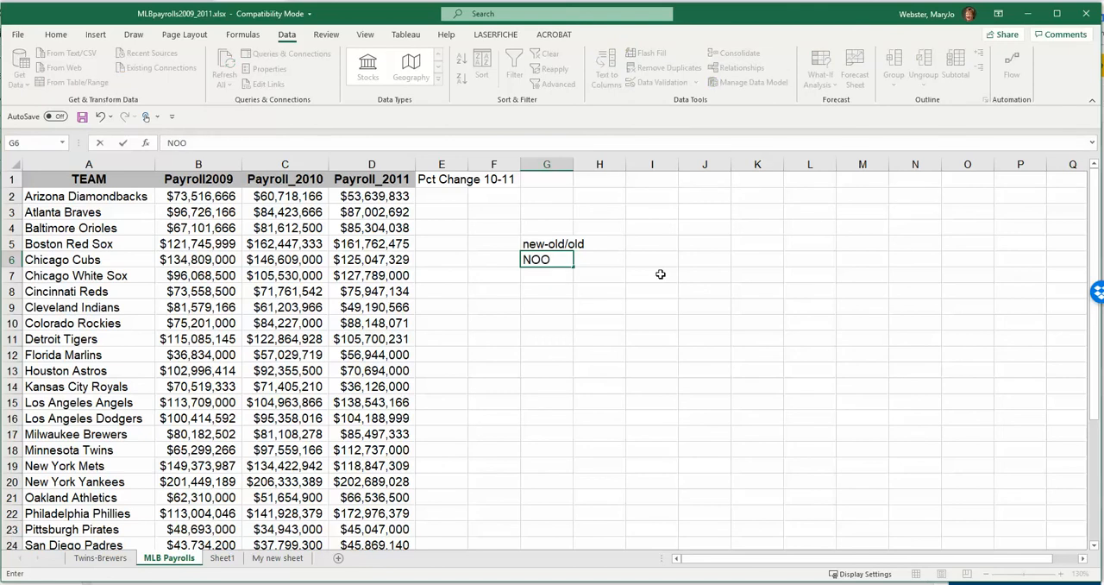
pyautogui.write('!')
pyautogui.press('Return')
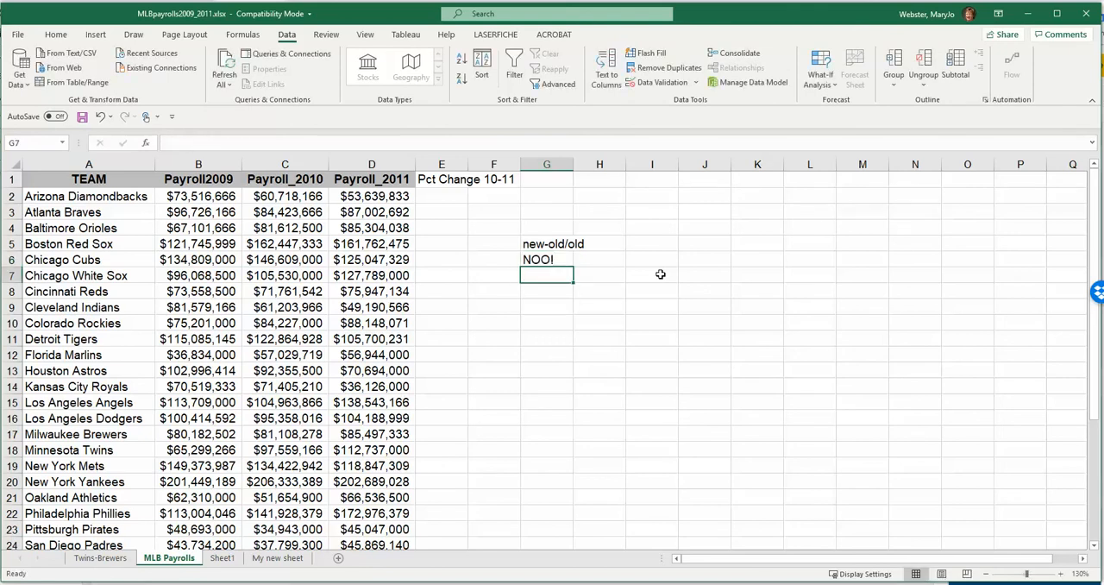
# - Delete the "new-old/old" note from cell G5 and select cell G6
pyautogui.press('Up')
pyautogui.press('Up')
pyautogui.press('Delete')
pyautogui.press('Down')
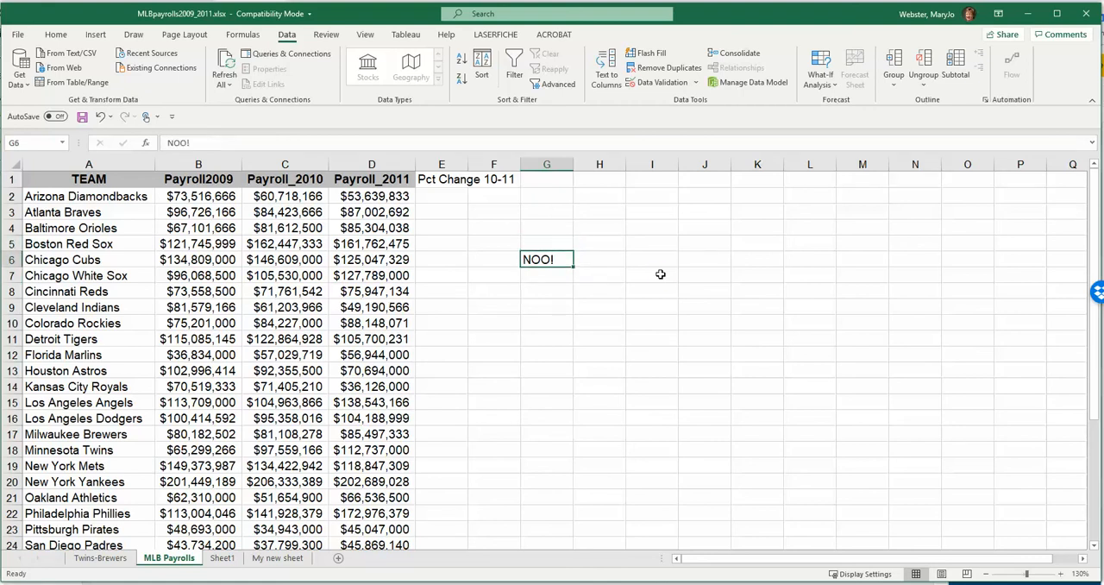
# - Clear the "NOO!" note from cell G6 and make E2, below the Pct Change 10-11 header, the active cell
pyautogui.press('Delete')
pyautogui.press('Up')
pyautogui.press('Up')
pyautogui.press('Up')
pyautogui.press('Up')
pyautogui.press('Left')
pyautogui.press('Left')
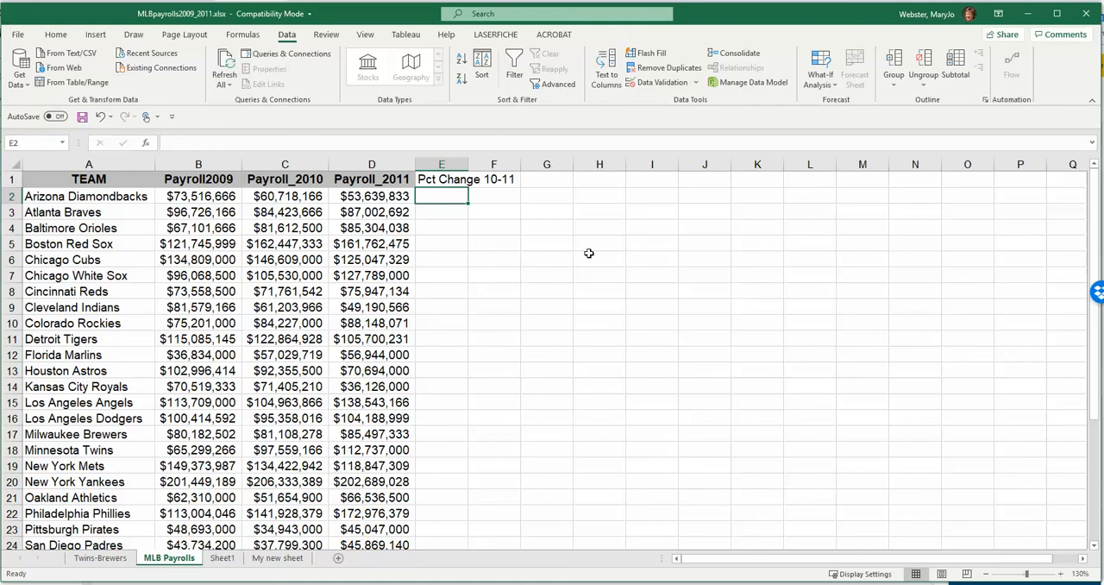
# - Enter the formula =(D2-C2)/C2 in cell E2 to calculate the Arizona Diamondbacks' 2010-2011 percent change
pyautogui.click(347, 199)
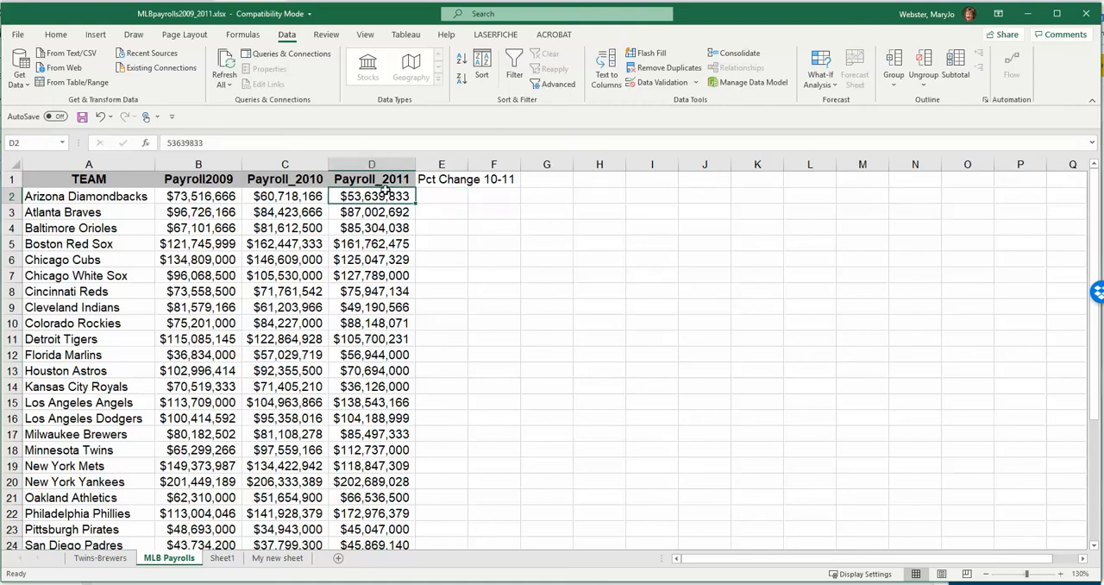
pyautogui.click(269, 199)
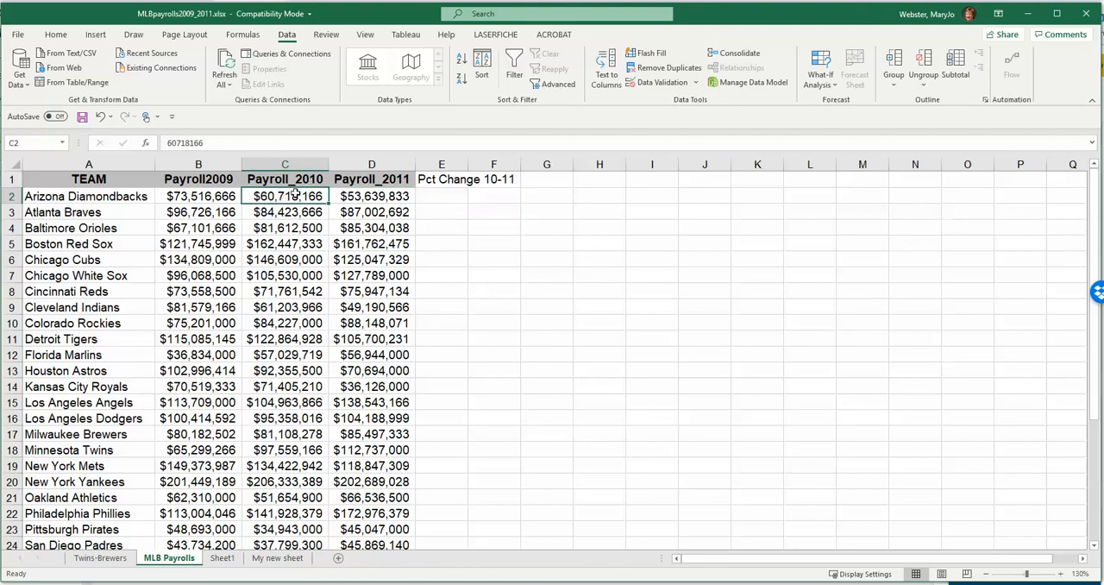
pyautogui.click(447, 199)
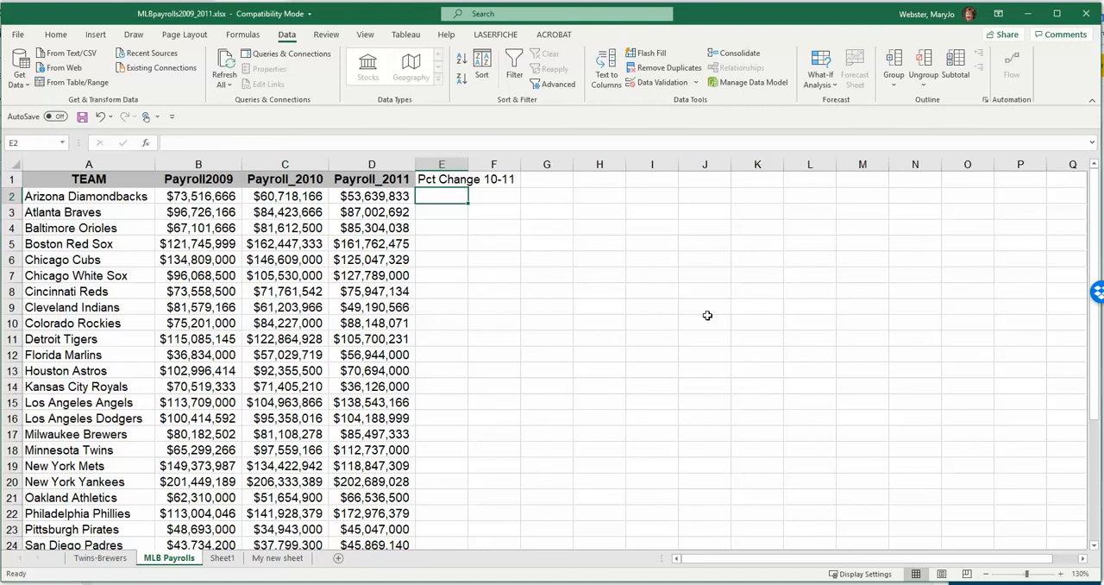
pyautogui.write('=')
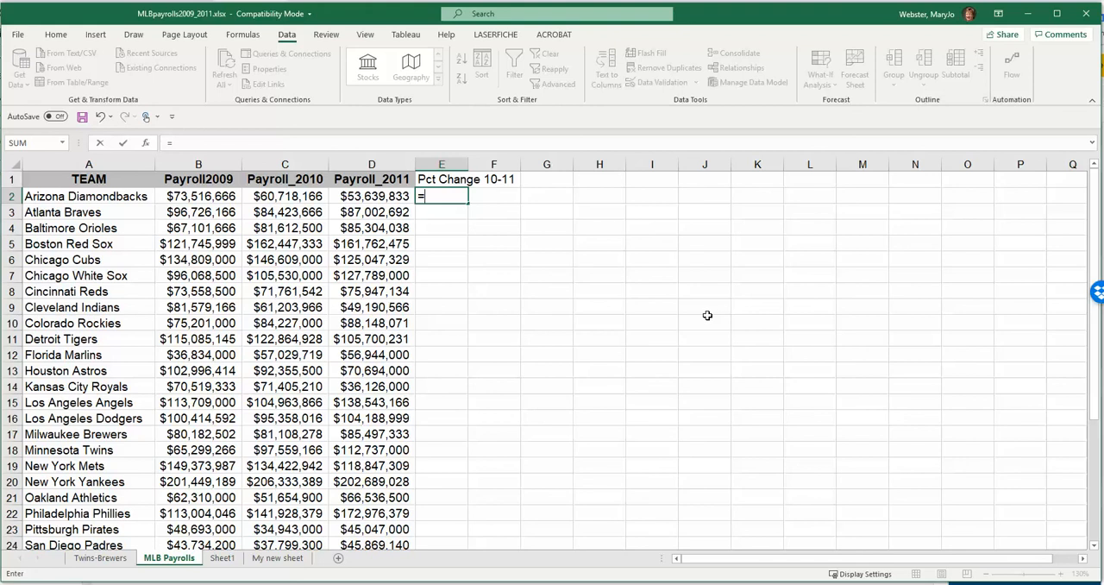
pyautogui.write('(d2-')
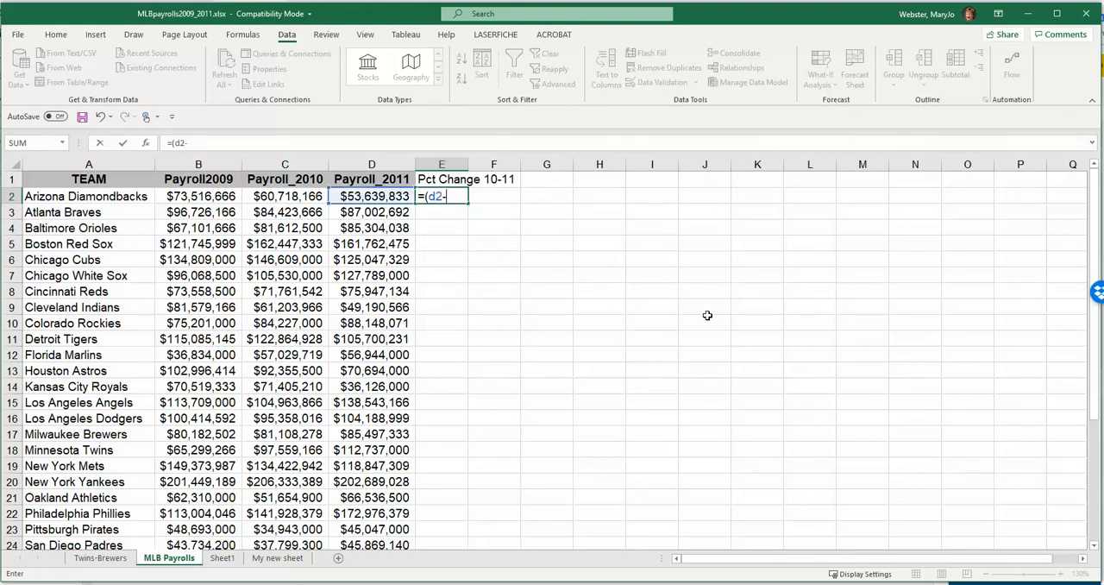
pyautogui.write('c2)')
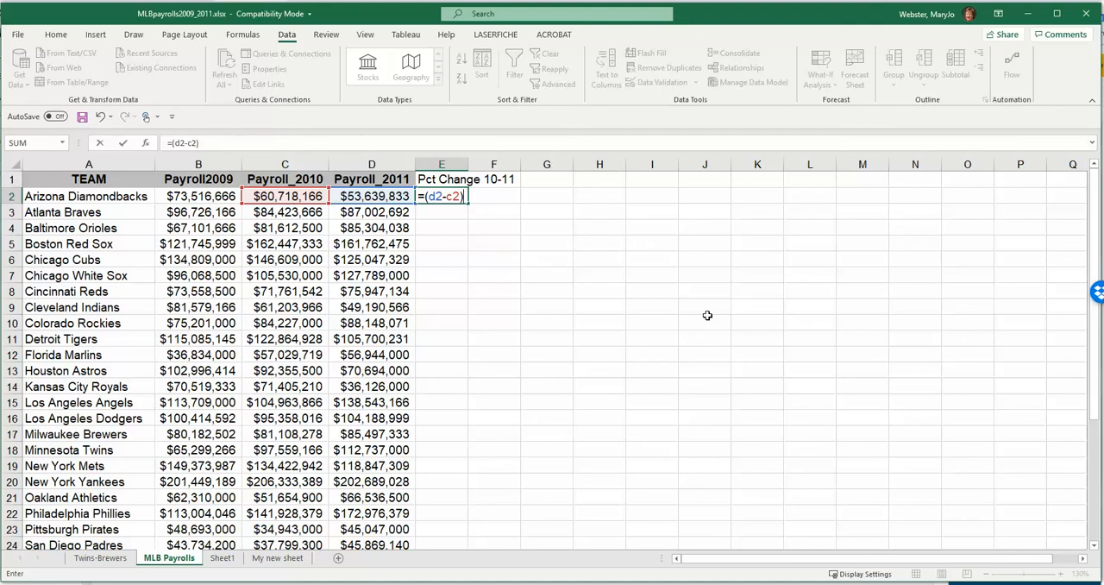
pyautogui.write('/')
pyautogui.write('c2')
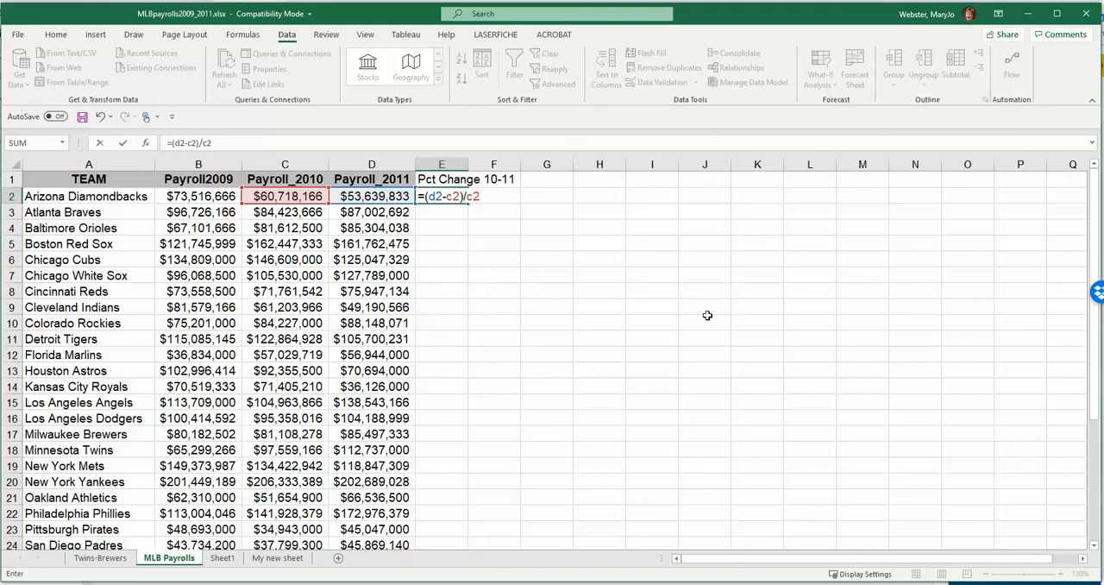
pyautogui.press('Return')
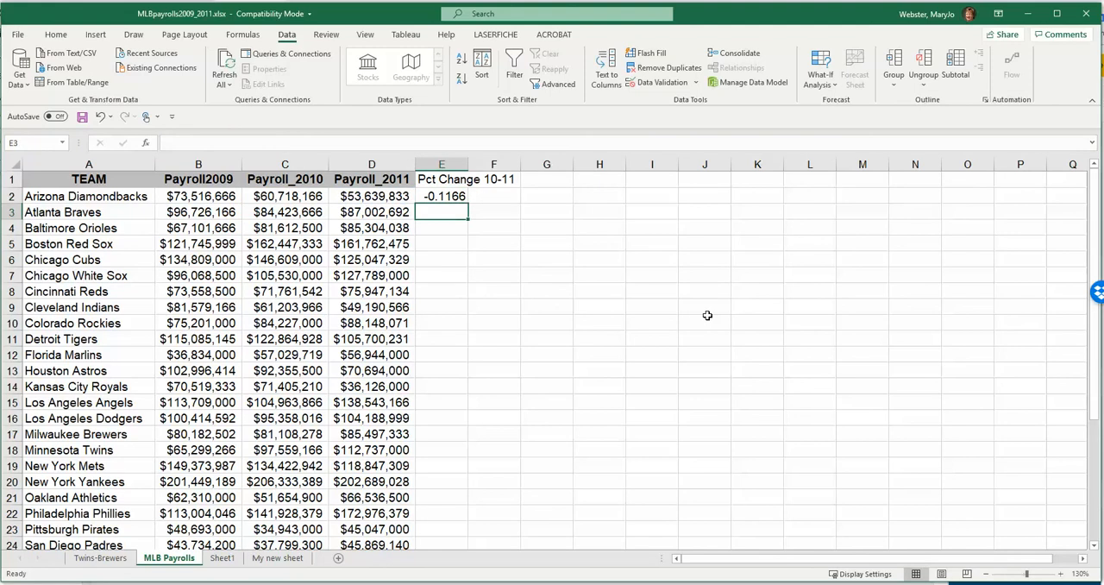
# - Format cell E2 as a Percentage with 0 decimal places
pyautogui.click(438, 194)
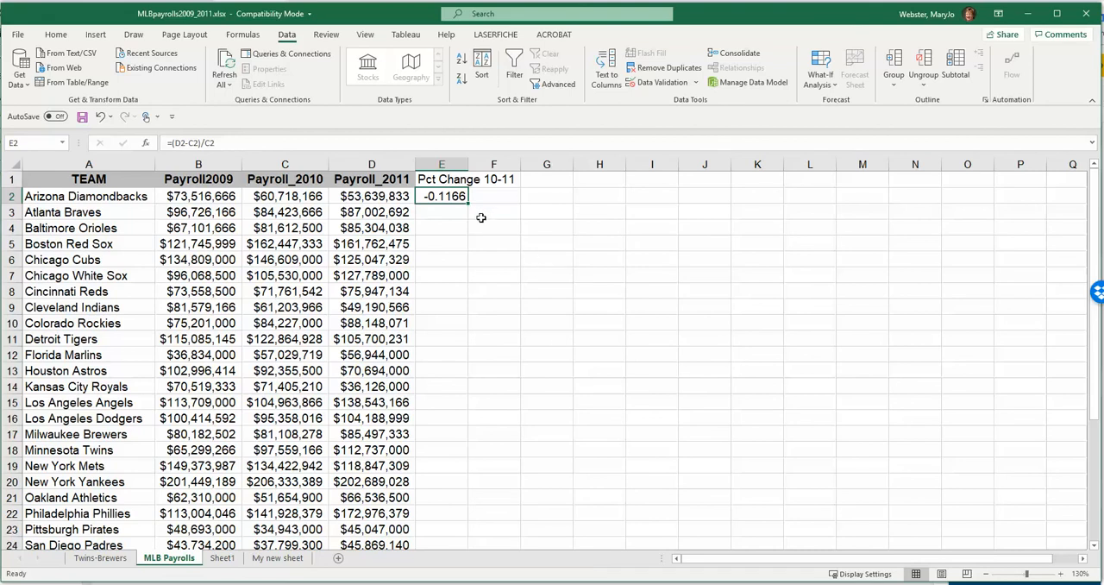
pyautogui.rightClick(439, 199)
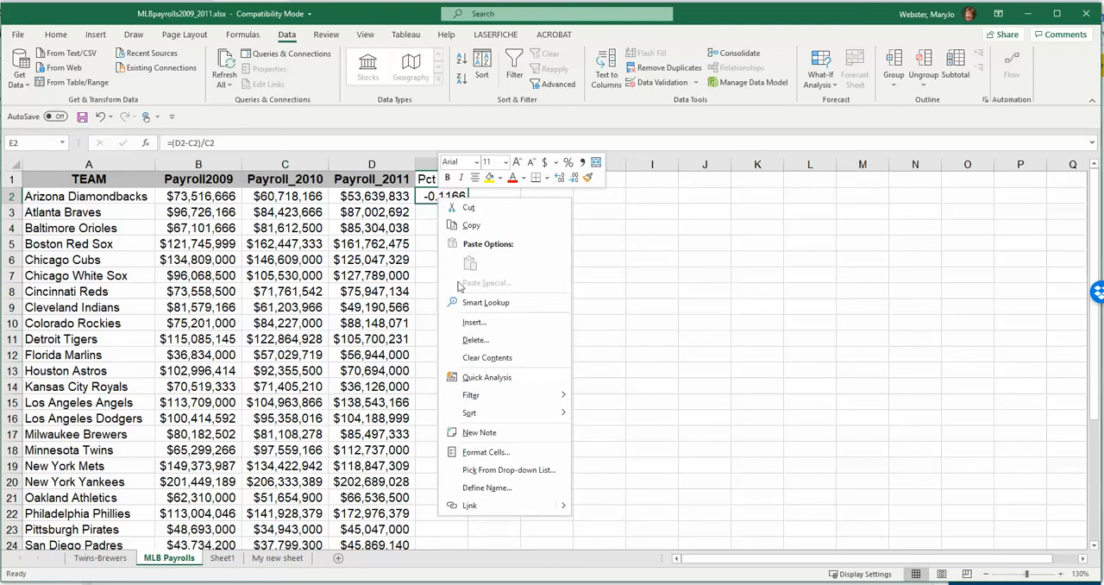
pyautogui.click(503, 453)
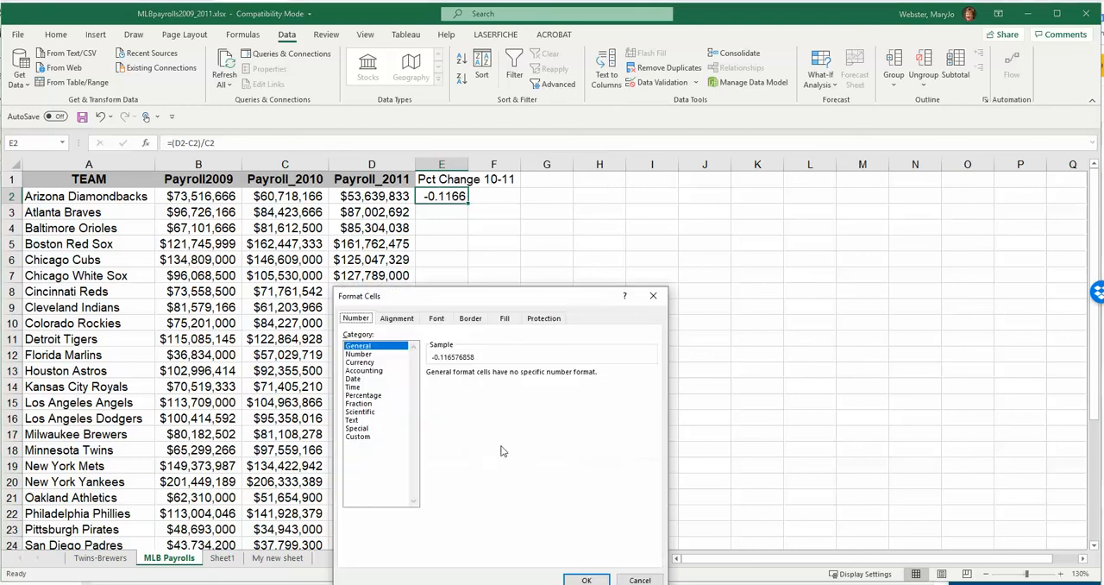
pyautogui.moveTo(560, 295); pyautogui.dragTo(648, 144)
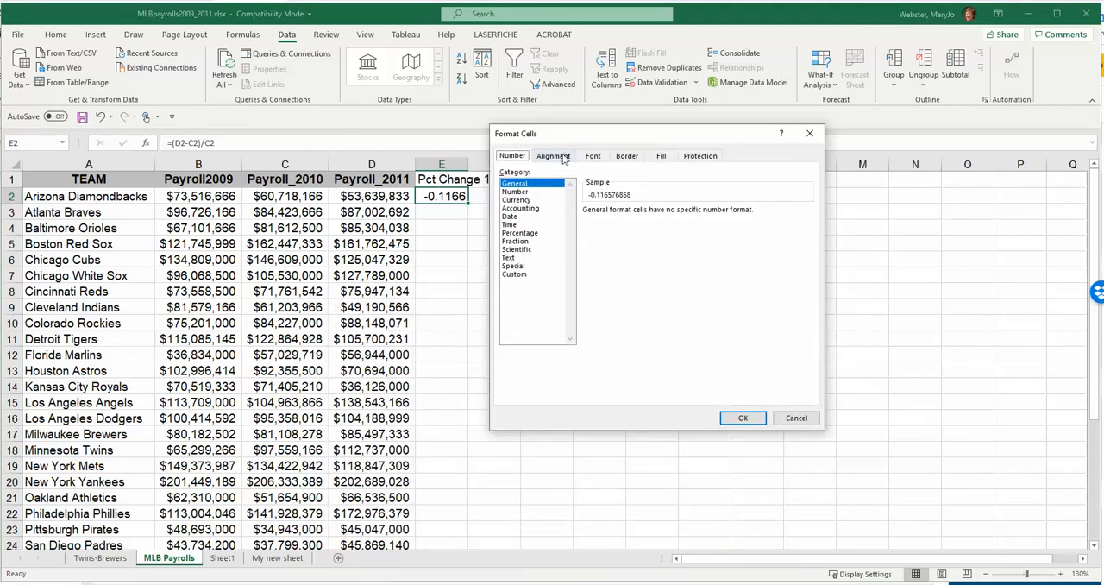
pyautogui.click(521, 233)
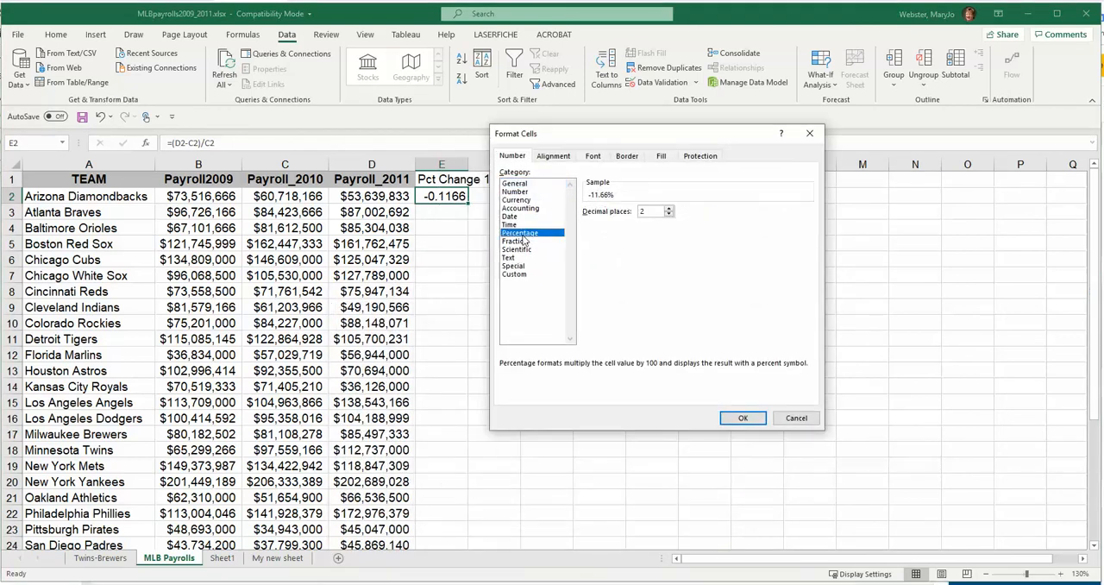
pyautogui.click(669, 214)
pyautogui.click(670, 215)
pyautogui.click(741, 419)
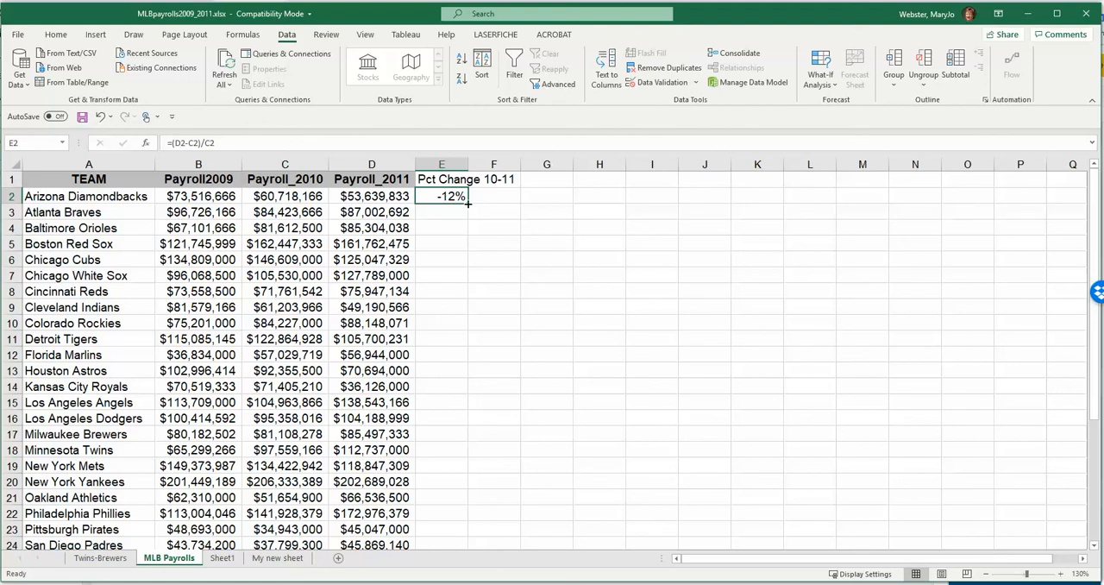
# - Fill the percent-change formula from E2 down column E through the last team in row 31
pyautogui.moveTo(468, 203); pyautogui.dragTo(454, 521)
pyautogui.scroll(3, 474, 362)
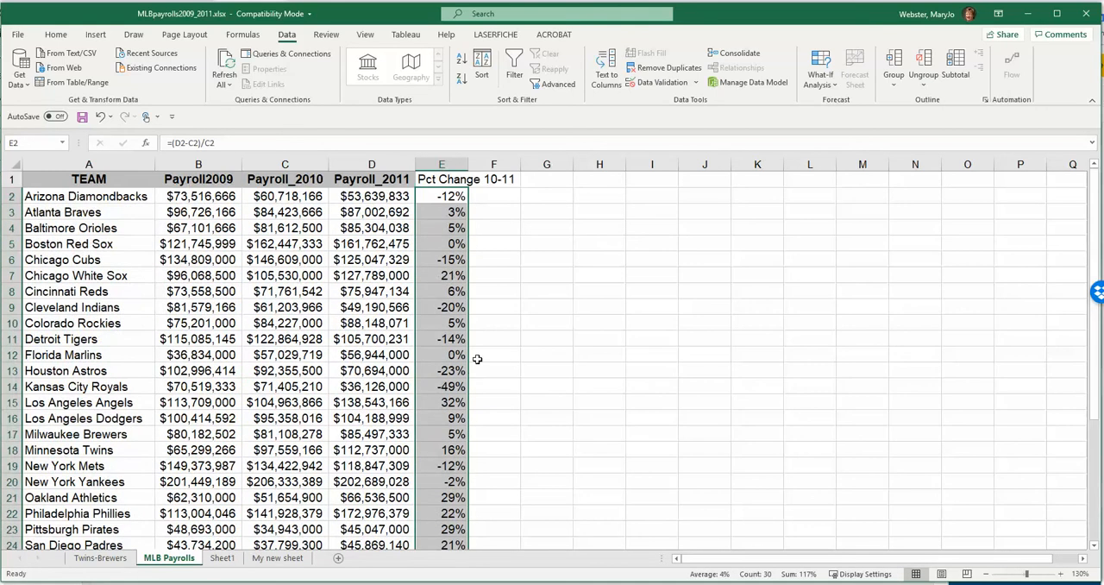
pyautogui.click(460, 227)
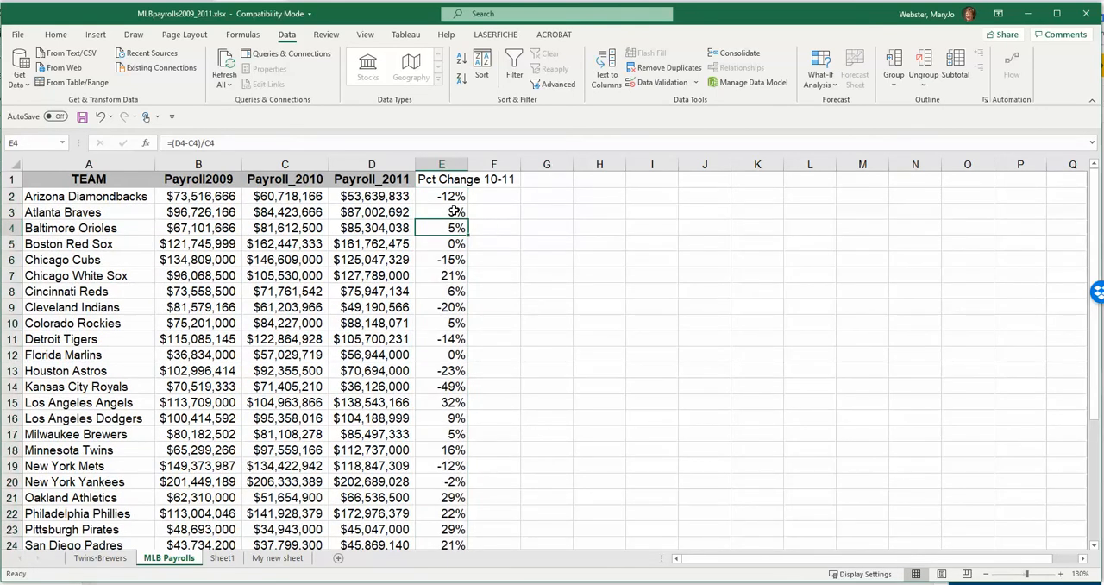
# - Inspect the copied formulas in cells E3, E4 and E5 to check which row each one references
pyautogui.doubleClick(455, 211)
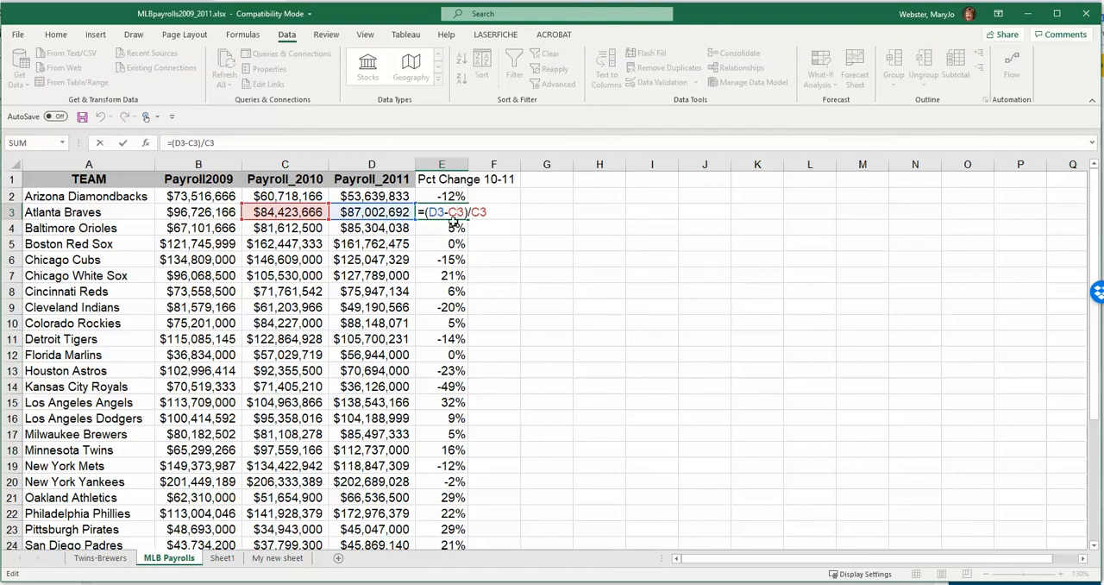
pyautogui.click(451, 228)
pyautogui.doubleClick(451, 227)
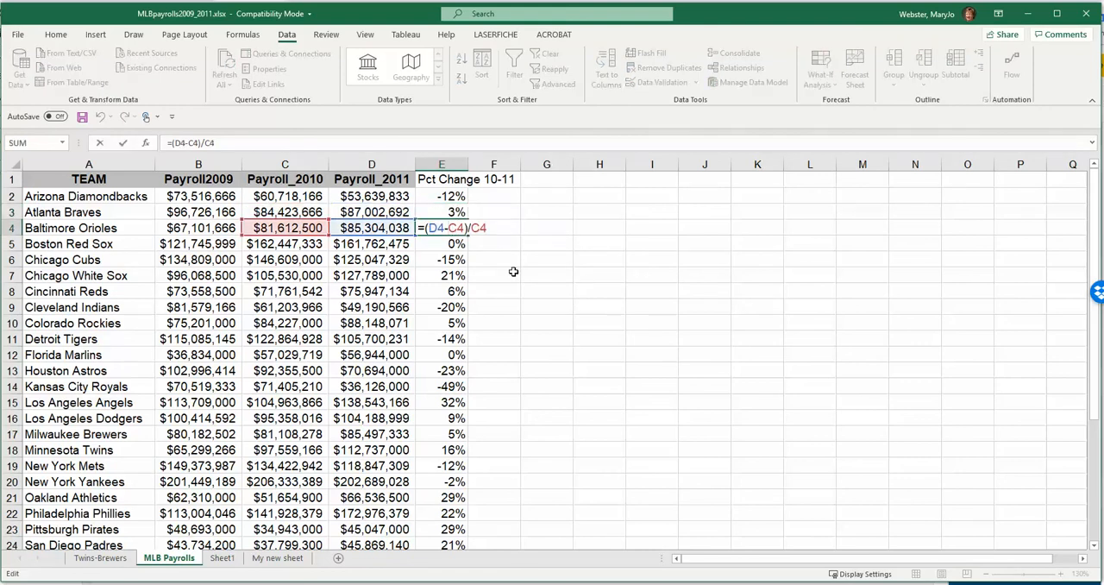
pyautogui.click(453, 249)
pyautogui.doubleClick(448, 247)
pyautogui.press('Return')
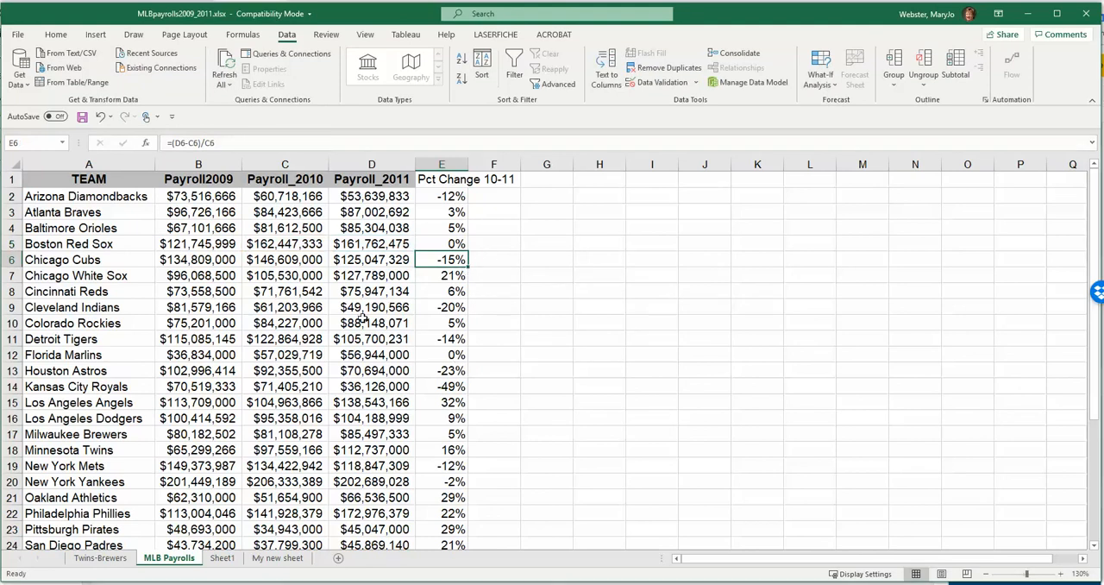
# - Sort the whole payroll table by Pct Change 10-11, from Largest to Smallest, treating the first row as headers
pyautogui.click(333, 245)
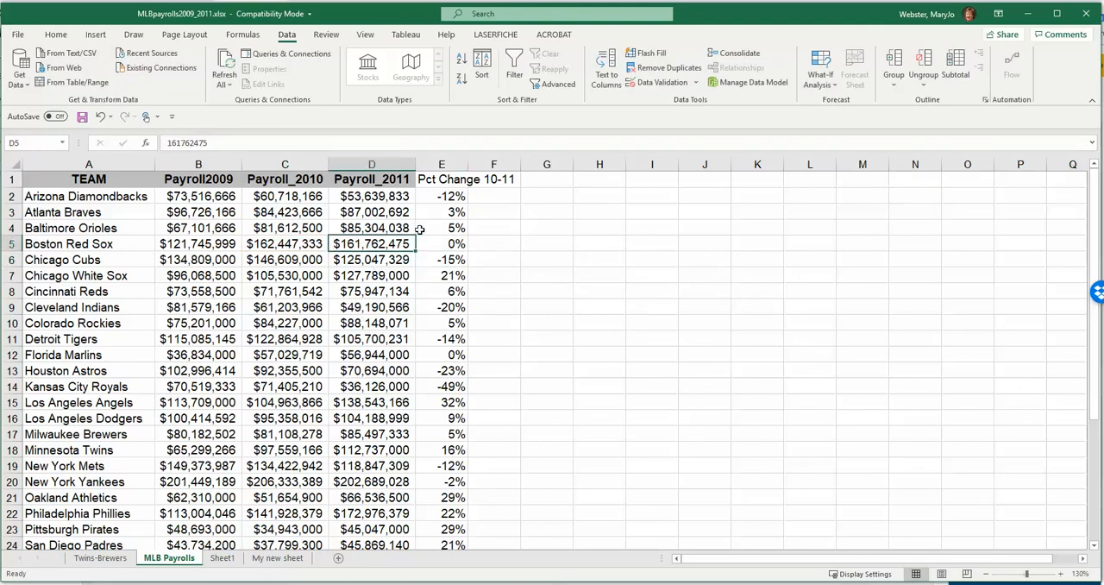
pyautogui.click(291, 276)
pyautogui.click(481, 69)
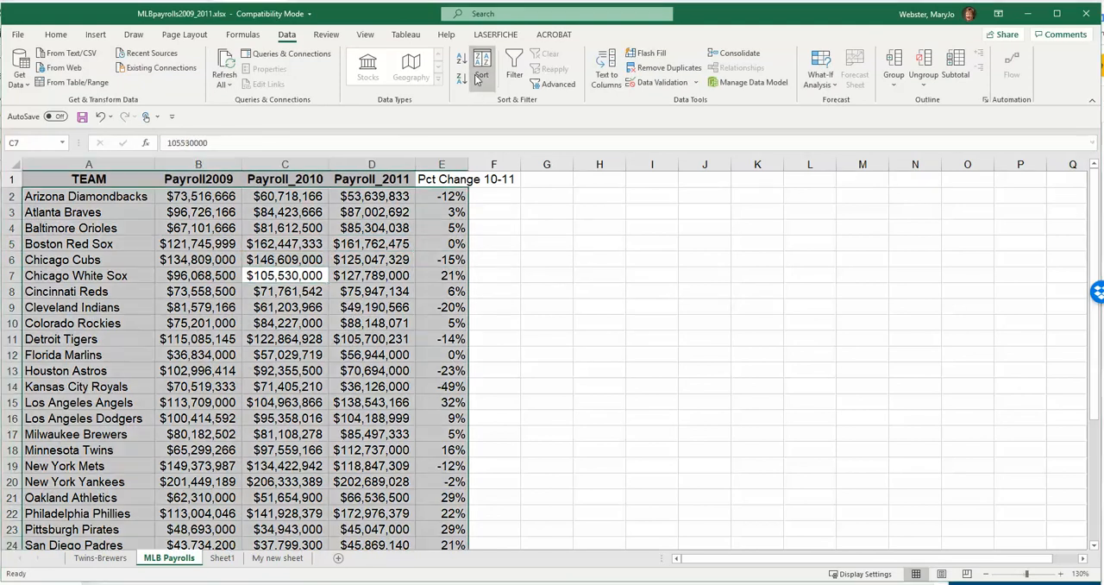
pyautogui.click(396, 344)
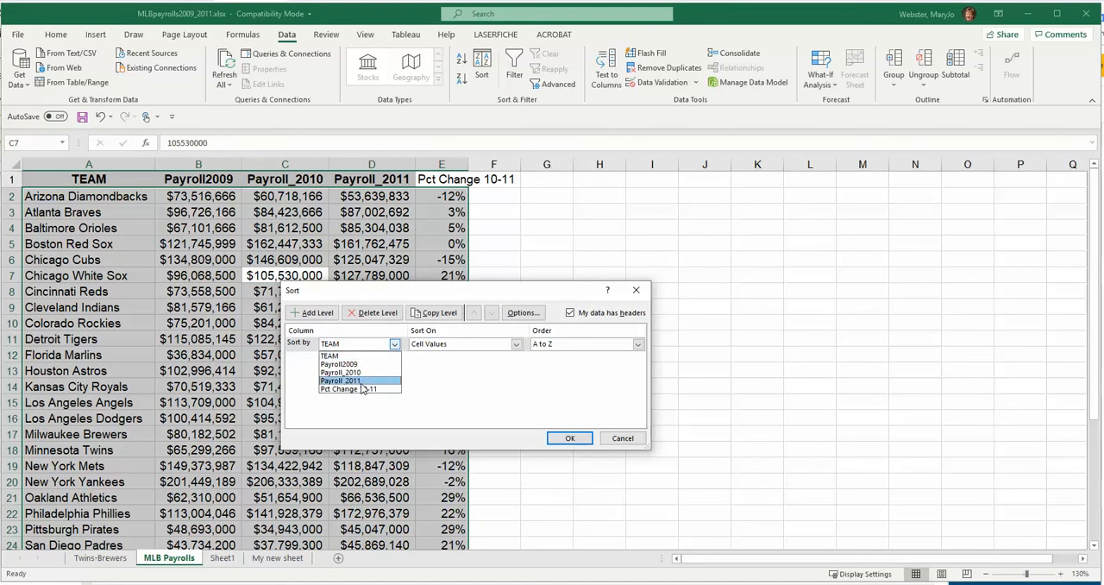
pyautogui.click(362, 389)
pyautogui.click(583, 345)
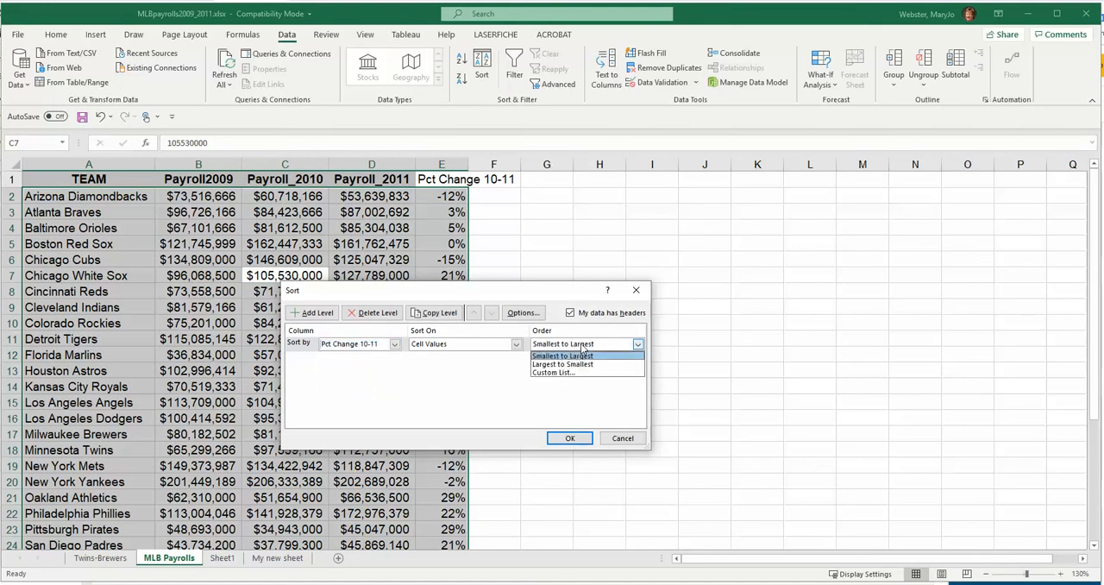
pyautogui.click(583, 365)
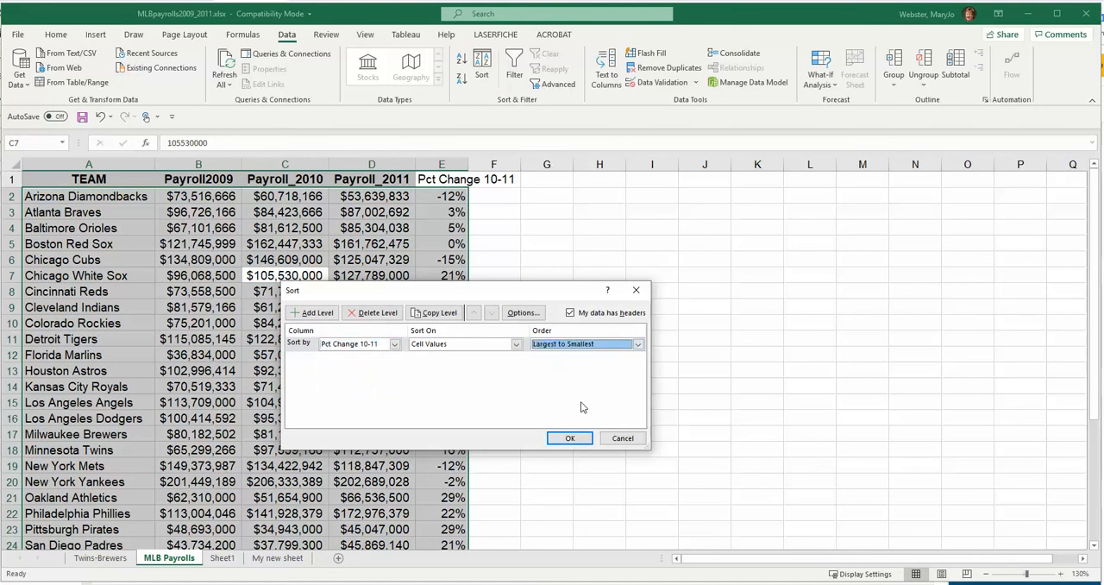
pyautogui.click(566, 437)
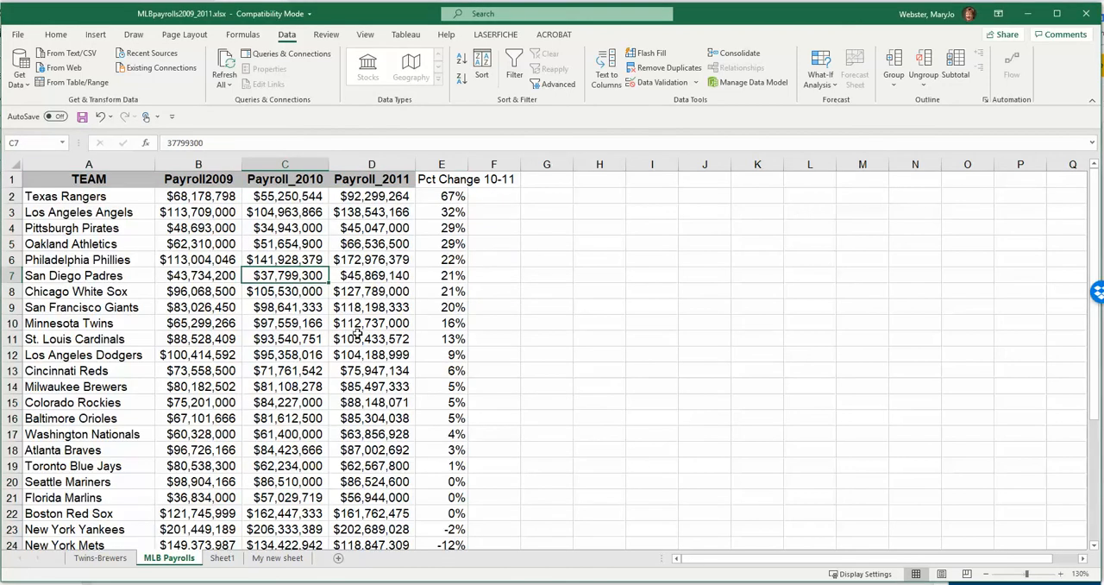
# - Review the sorted percent changes down to the Kansas City Royals in row 31 and return to the start of the list
pyautogui.scroll(-4, 358, 362)
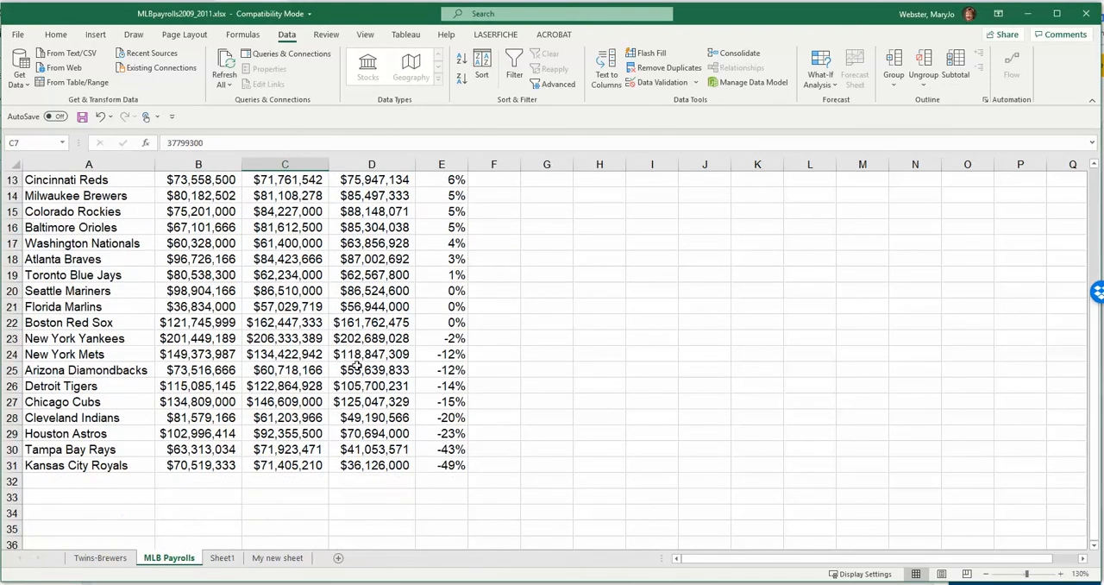
pyautogui.scroll(-2, 354, 458)
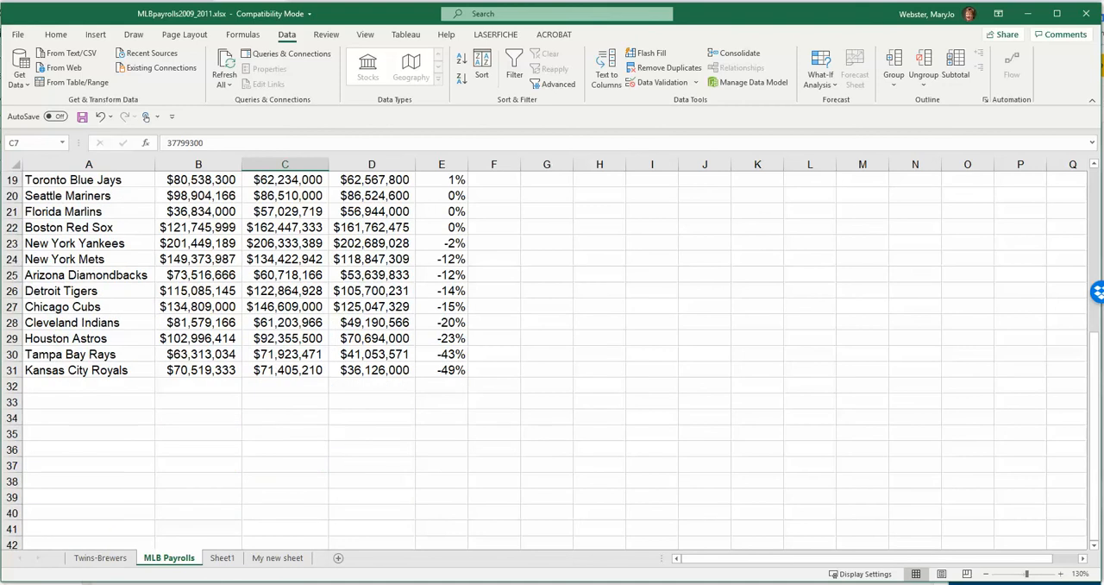
pyautogui.click(12, 370)
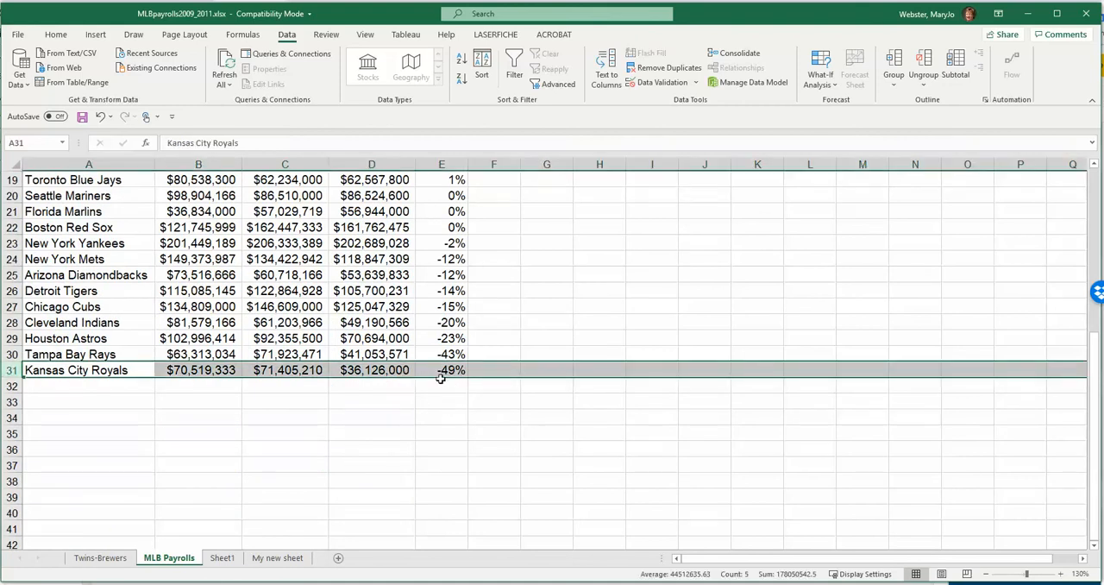
pyautogui.scroll(1, 377, 336)
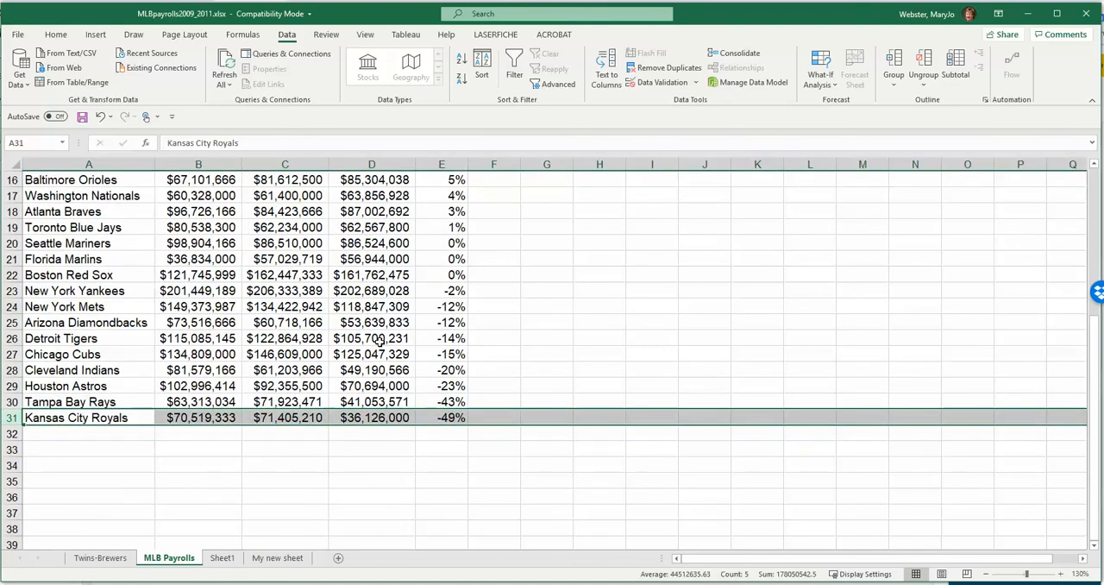
pyautogui.scroll(2, 380, 342)
pyautogui.scroll(3, 410, 441)
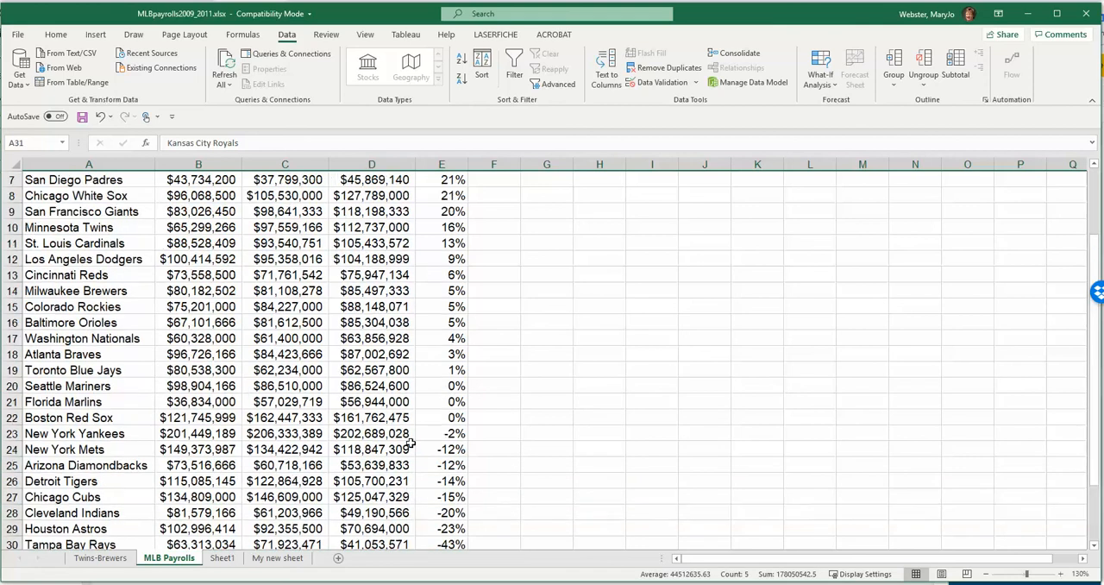
pyautogui.click(409, 243)
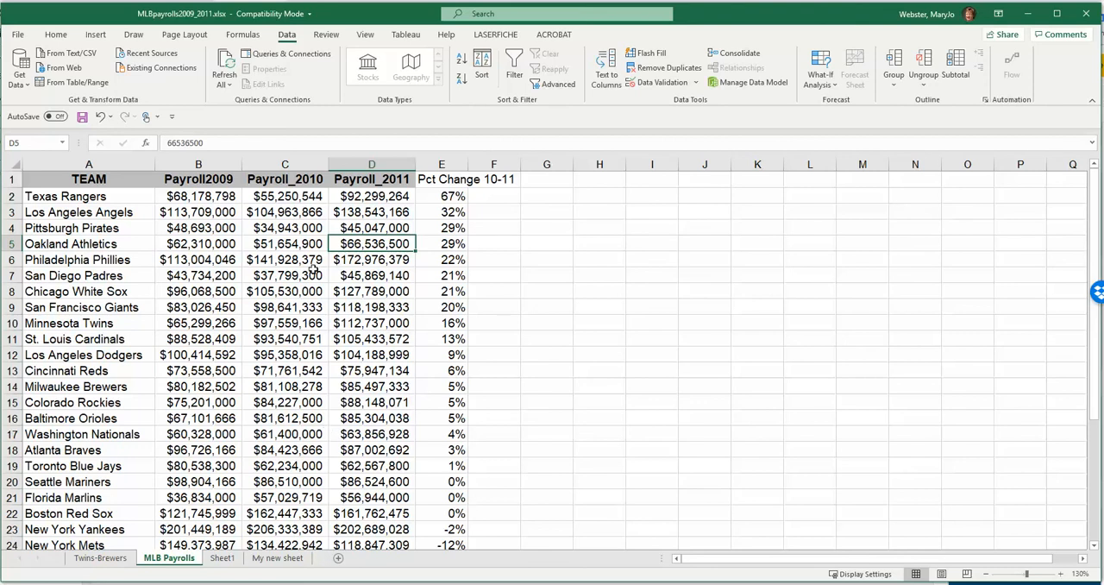
# - Enter the label "total" in cell A33, leaving row 32 blank beneath the last team
pyautogui.scroll(-5, 285, 336)
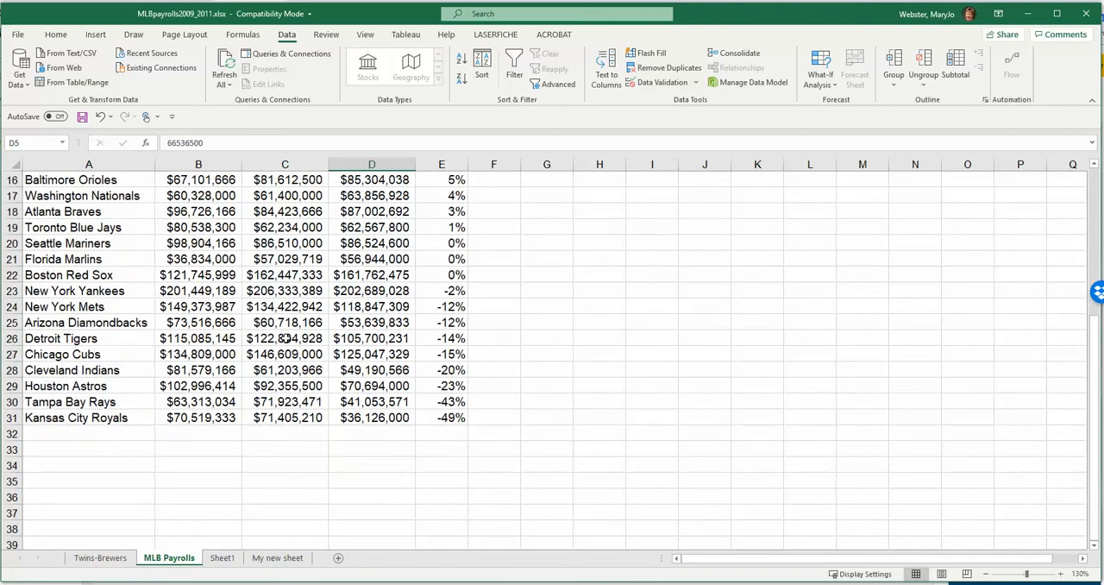
pyautogui.scroll(-1, 285, 338)
pyautogui.click(133, 400)
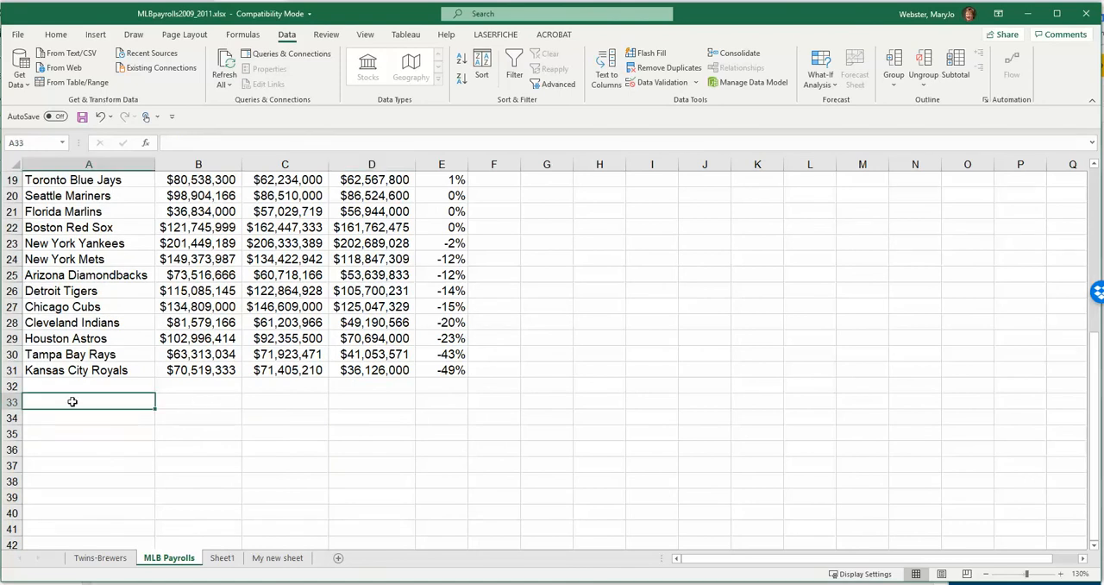
pyautogui.click(12, 385)
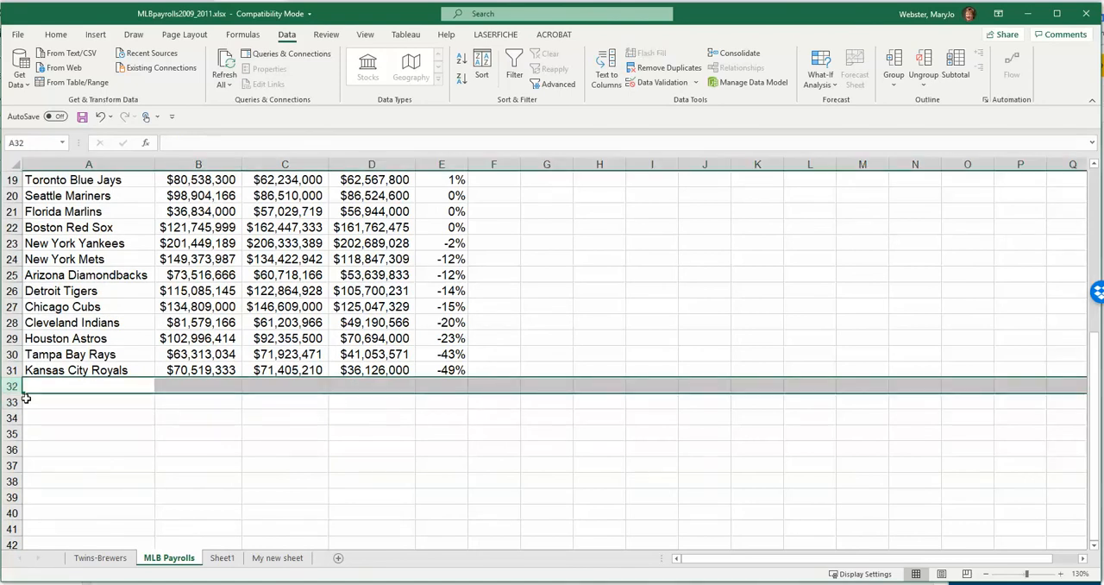
pyautogui.click(105, 403)
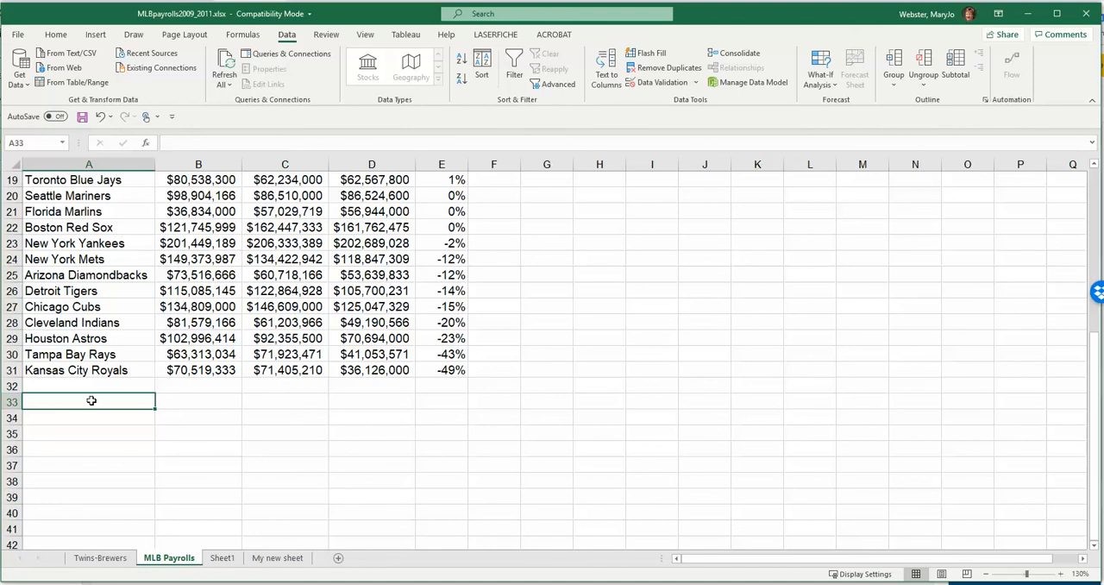
pyautogui.write('total')
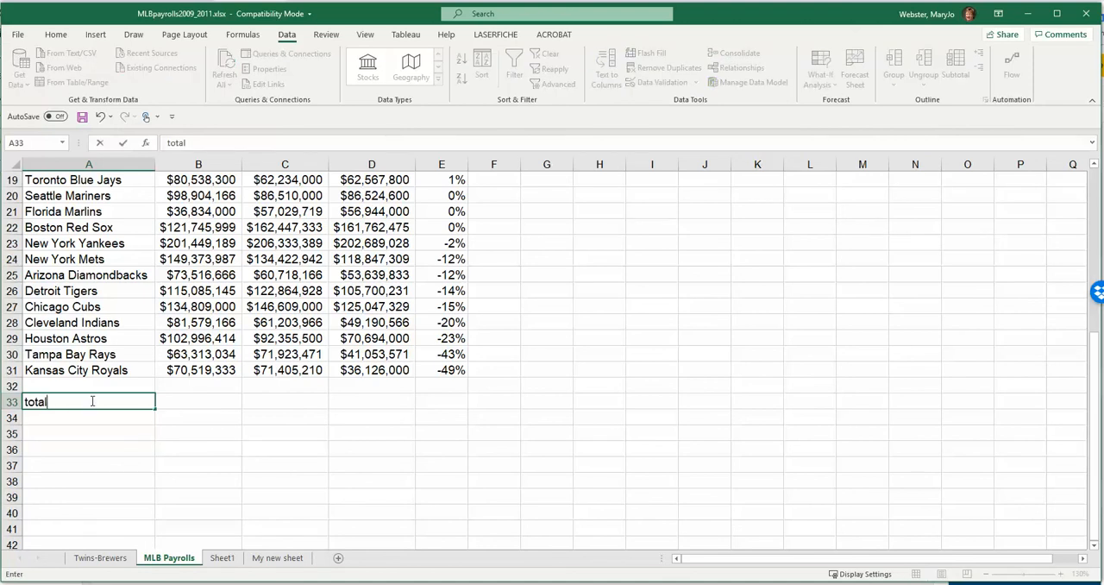
pyautogui.press('Tab')
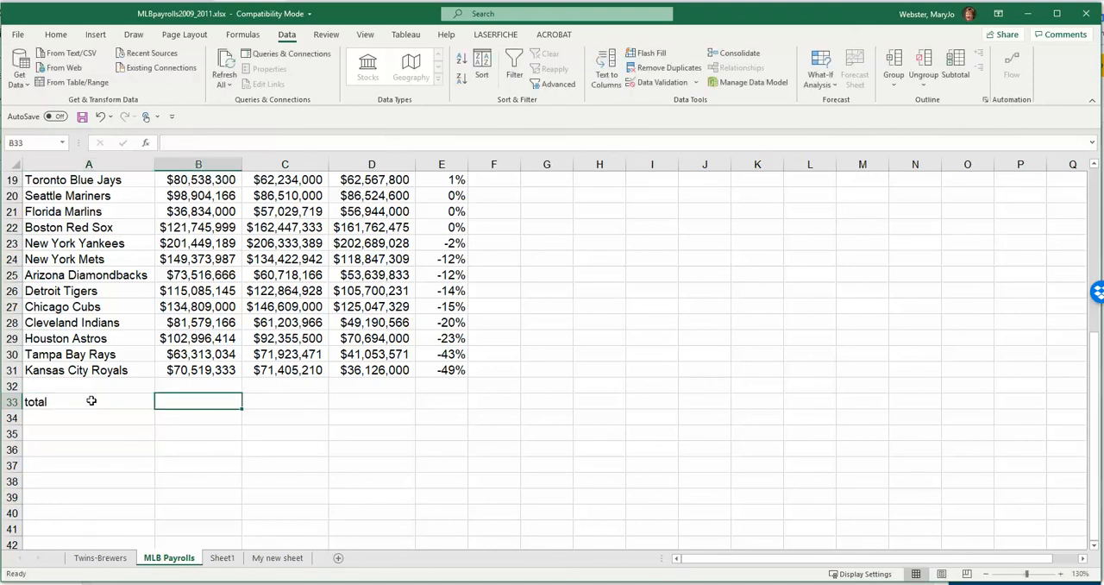
# - Highlight the 2009 payroll figures in B2:B31 to identify the range of cells to add up
pyautogui.click(90, 400)
pyautogui.press('Tab')
pyautogui.scroll(6, 197, 289)
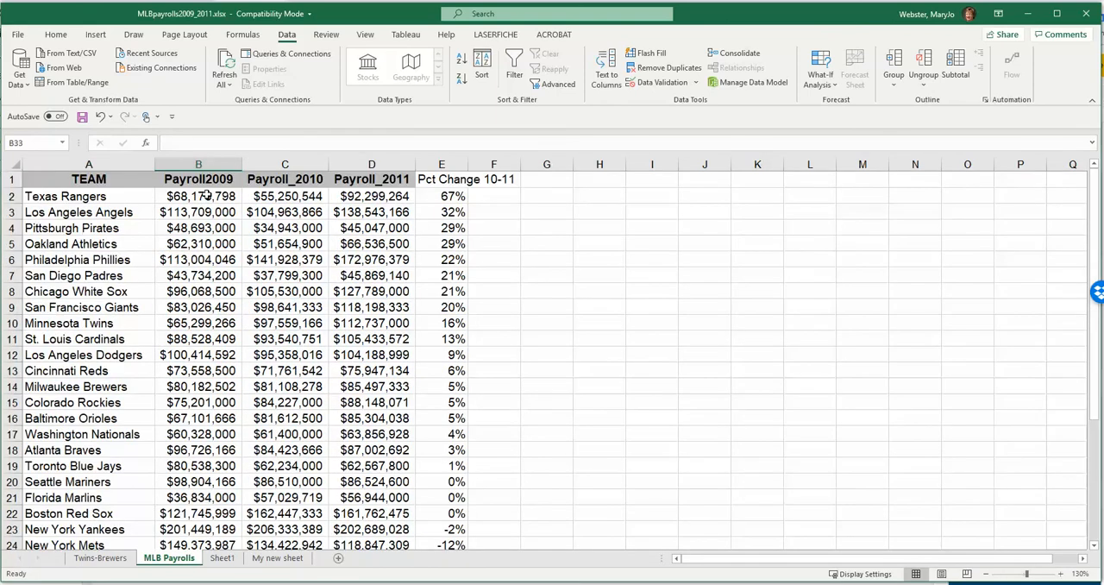
pyautogui.moveTo(207, 195); pyautogui.dragTo(183, 560)
pyautogui.scroll(-3, 315, 481)
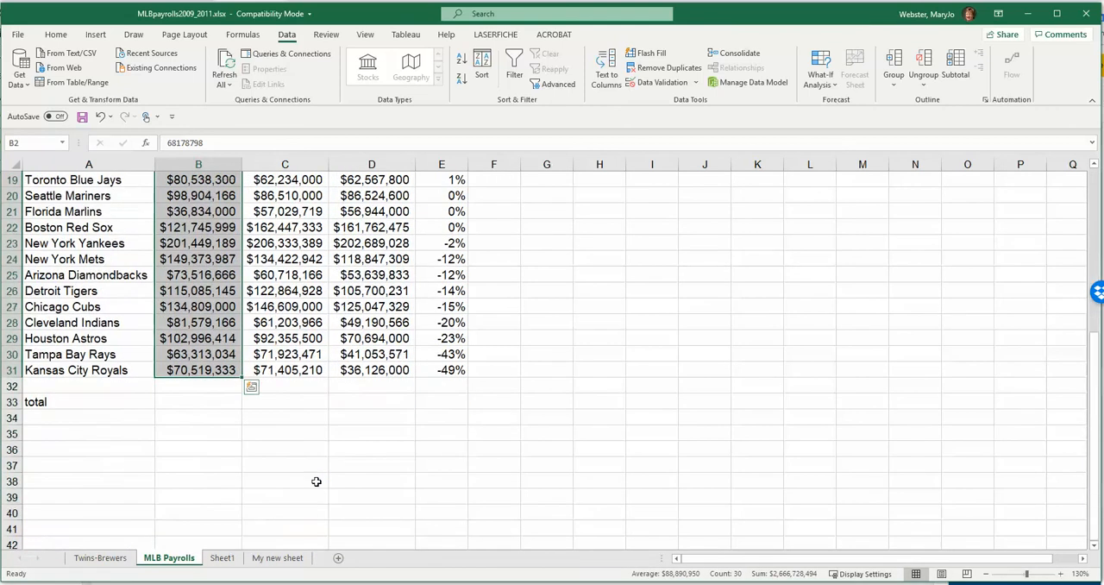
# - Total the 2009 payrolls in cell B33 with the formula =SUM(B2:B31), checking the referenced range
pyautogui.click(193, 402)
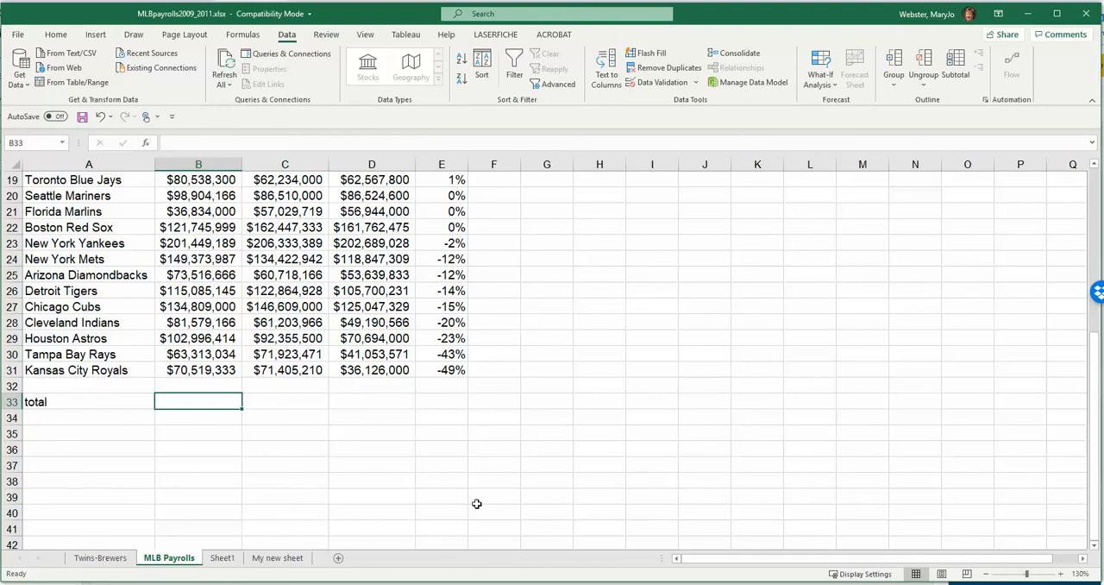
pyautogui.write('=')
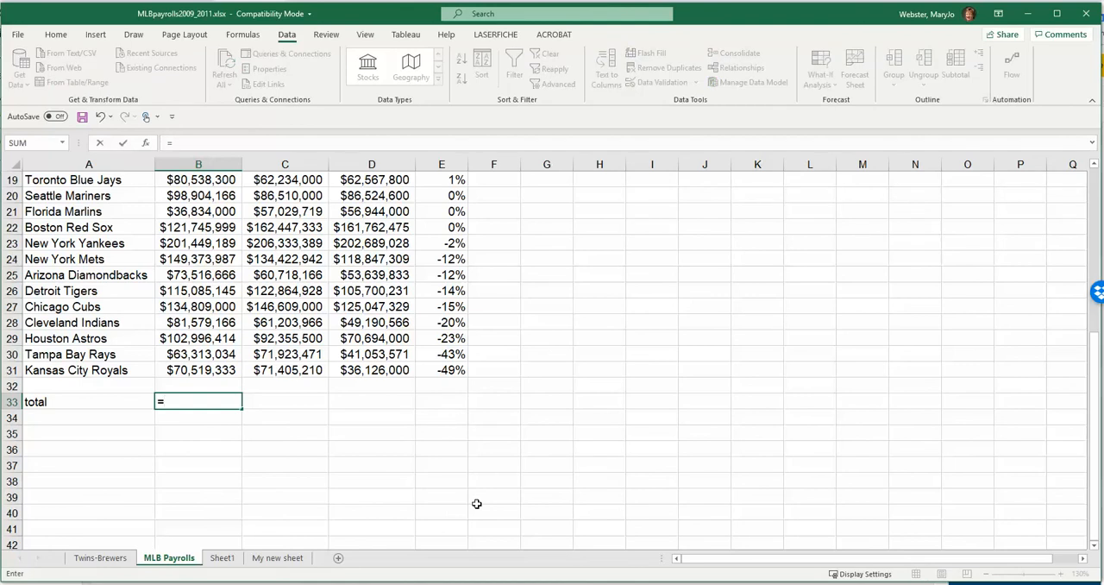
pyautogui.write('SUM')
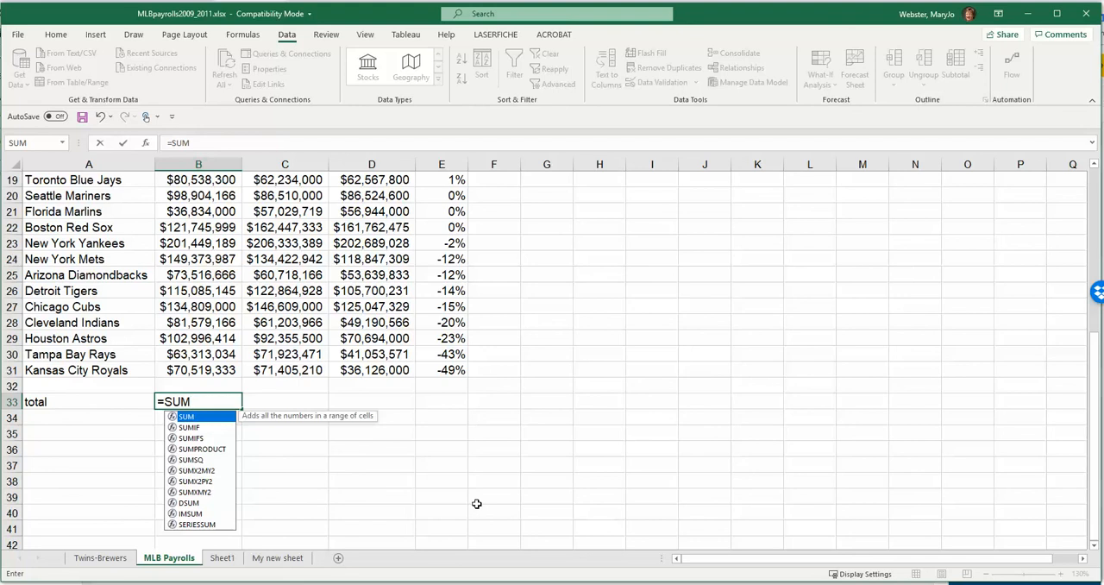
pyautogui.write('(')
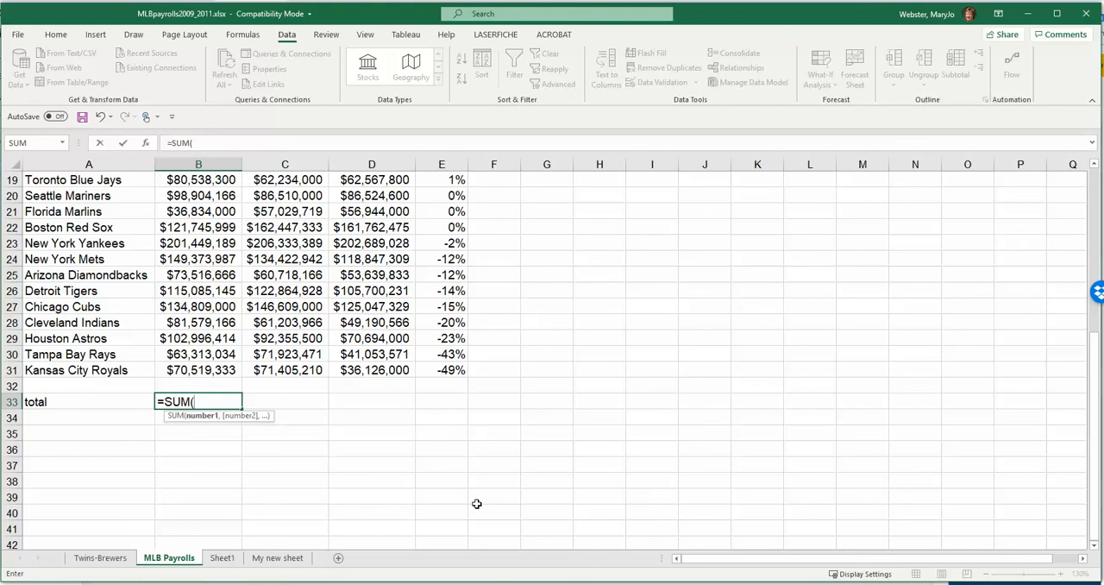
pyautogui.write('b2:b31')
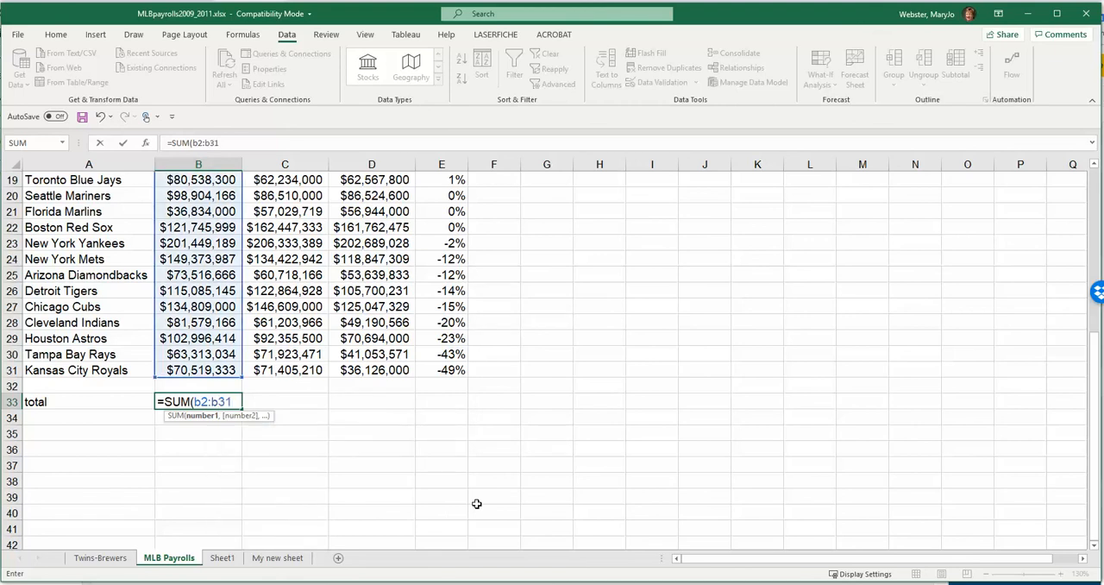
pyautogui.write(')')
pyautogui.scroll(1, 272, 367)
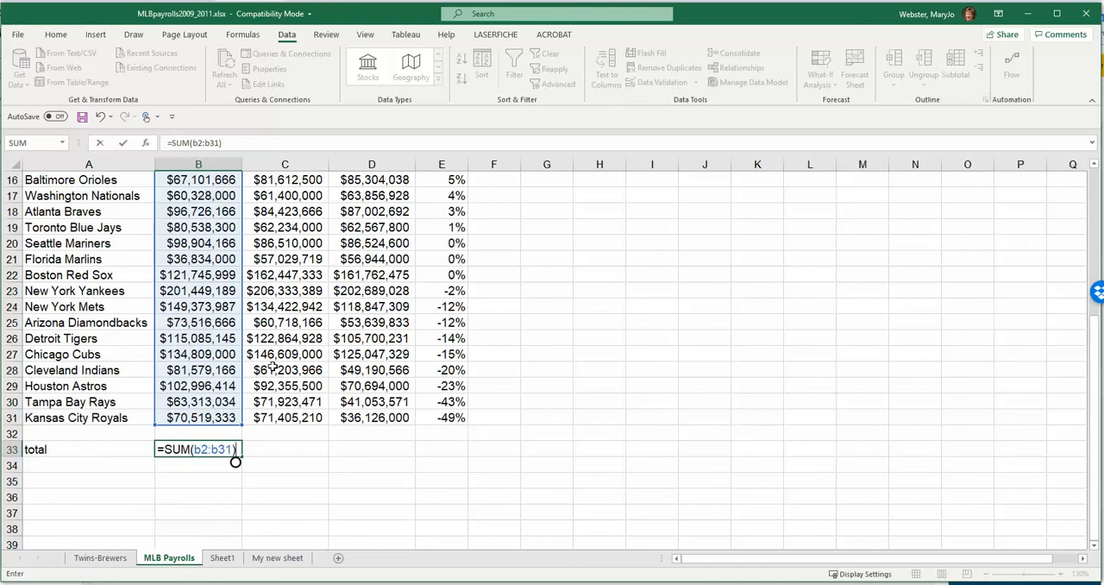
pyautogui.scroll(5, 273, 368)
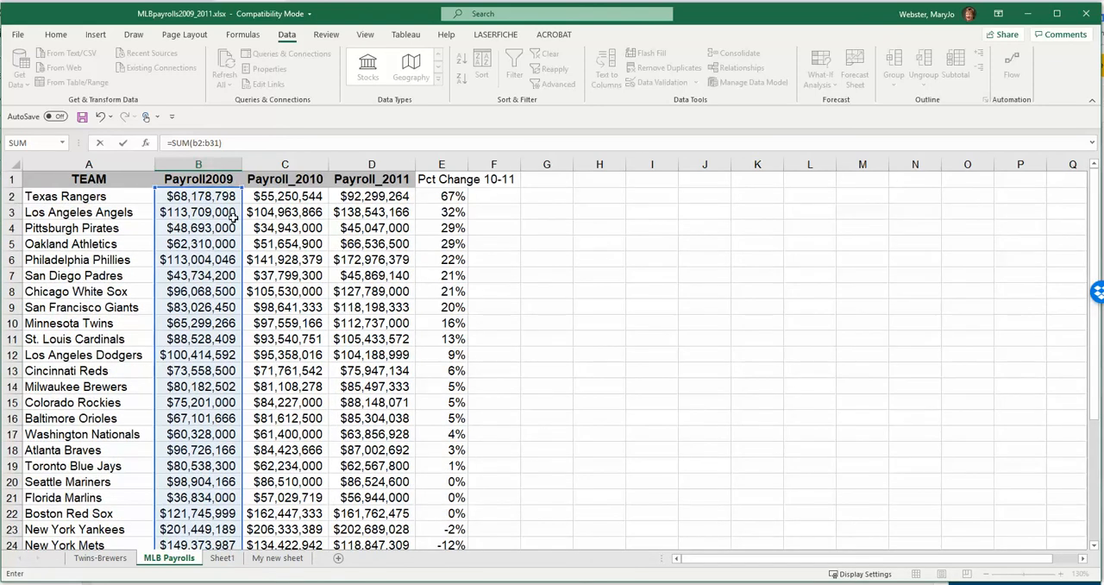
pyautogui.scroll(-6, 235, 414)
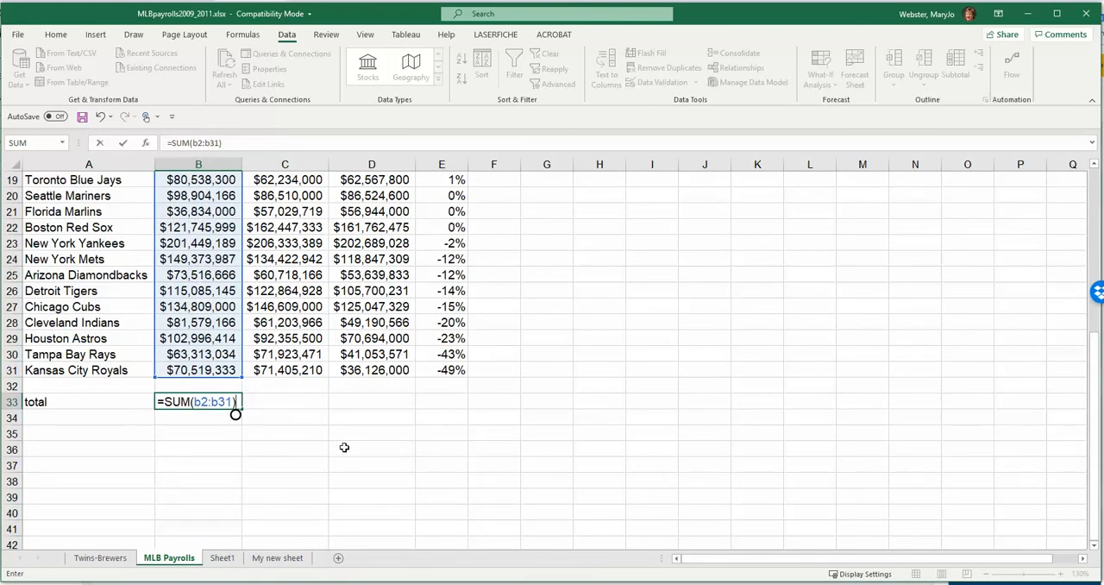
pyautogui.press('Return')
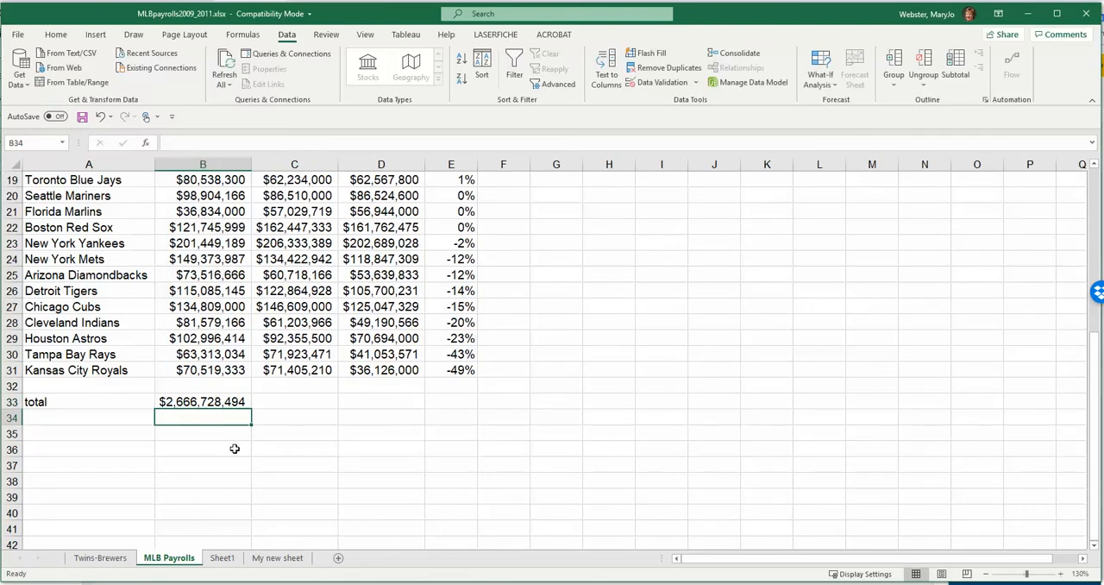
# - Fill the total formula from B33 across to C33 and D33, and autofit the widths of columns C and D
pyautogui.click(225, 403)
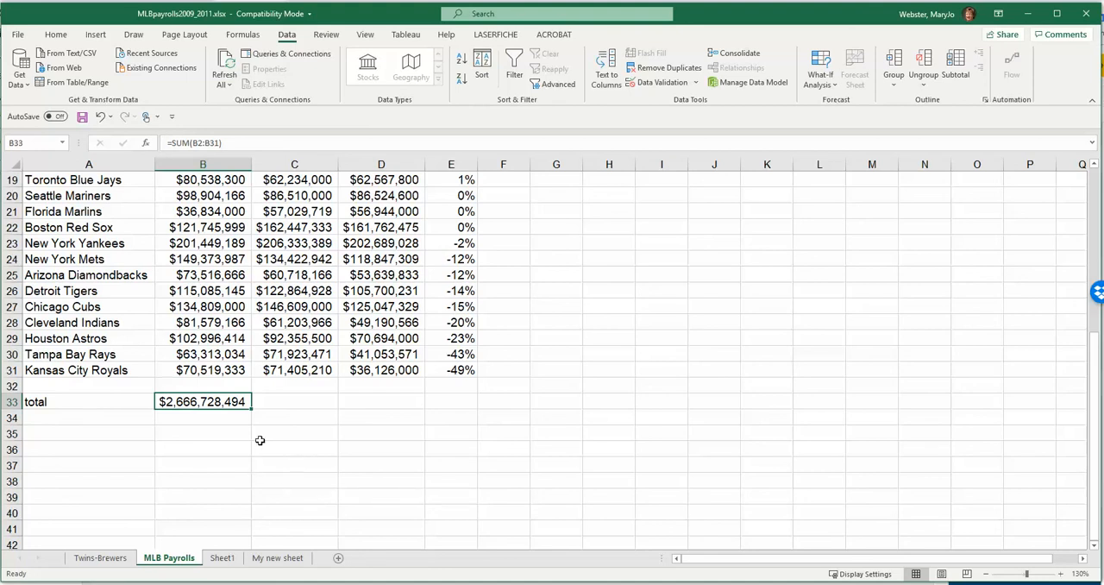
pyautogui.moveTo(251, 411); pyautogui.dragTo(388, 406)
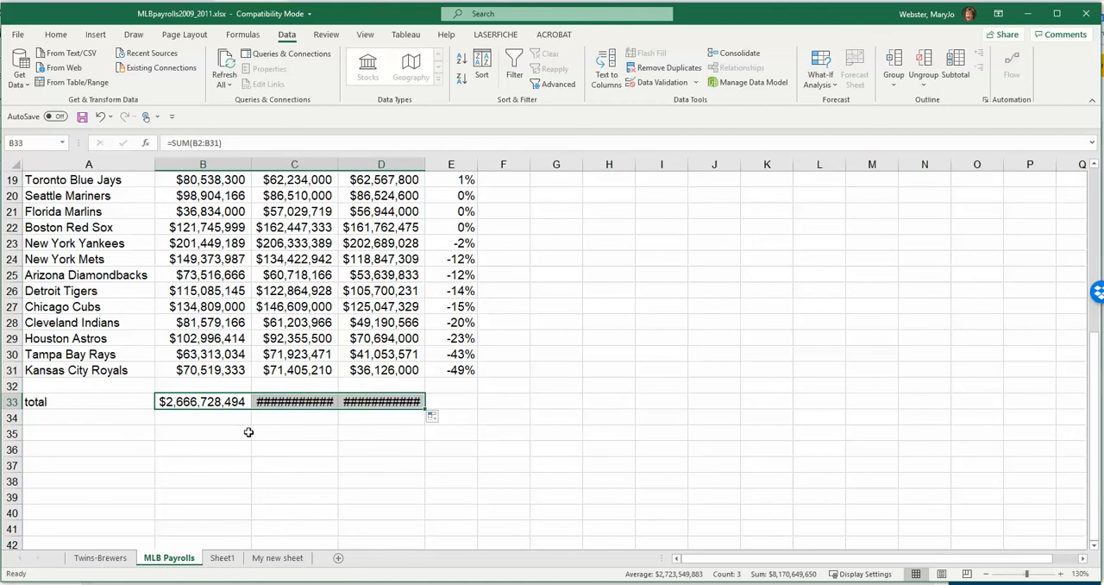
pyautogui.click(331, 403)
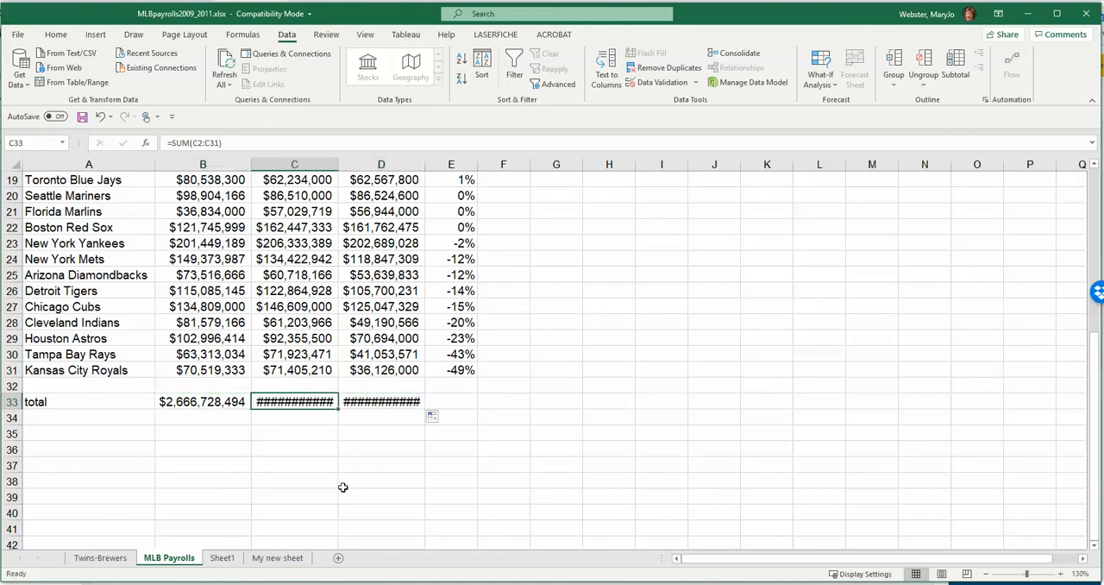
pyautogui.doubleClick(338, 164)
pyautogui.moveTo(433, 163); pyautogui.dragTo(433, 163)
pyautogui.doubleClick(433, 163)
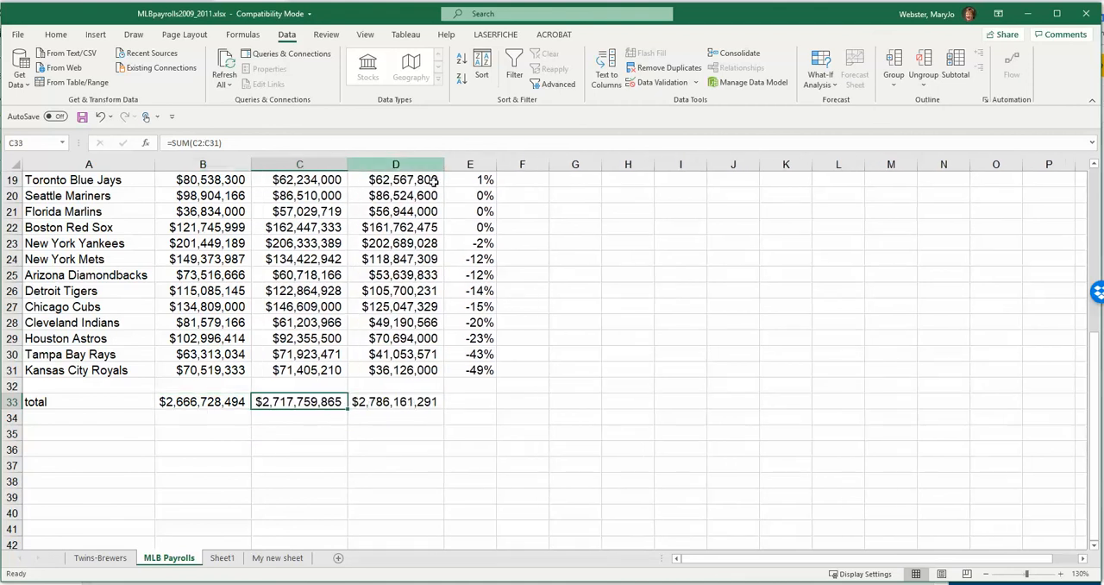
# - Inspect the copied total formulas in C33 and D33 to check which ranges they reference
pyautogui.doubleClick(292, 401)
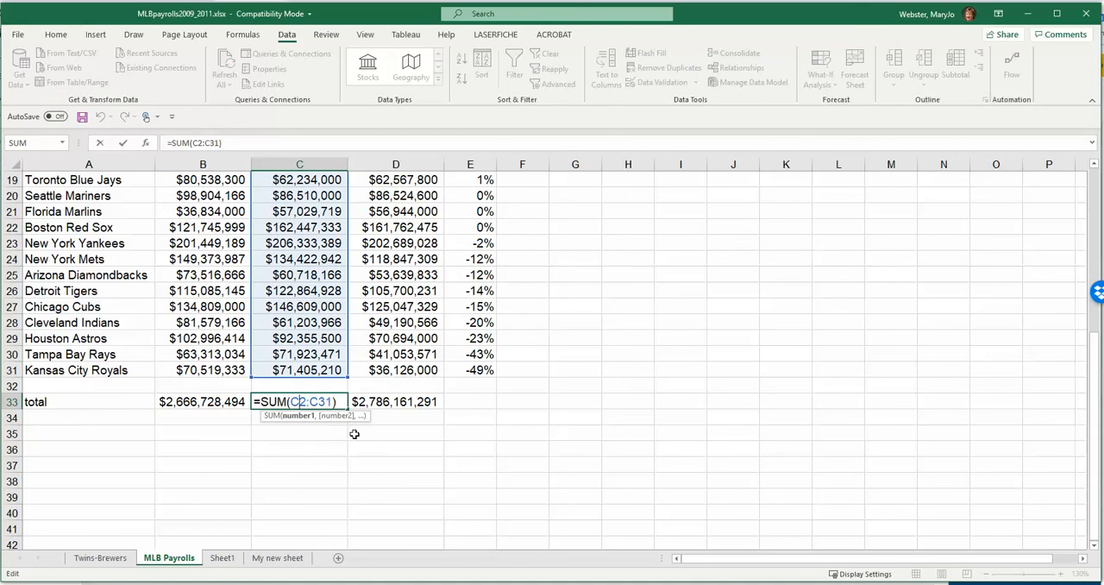
pyautogui.click(384, 402)
pyautogui.doubleClick(384, 402)
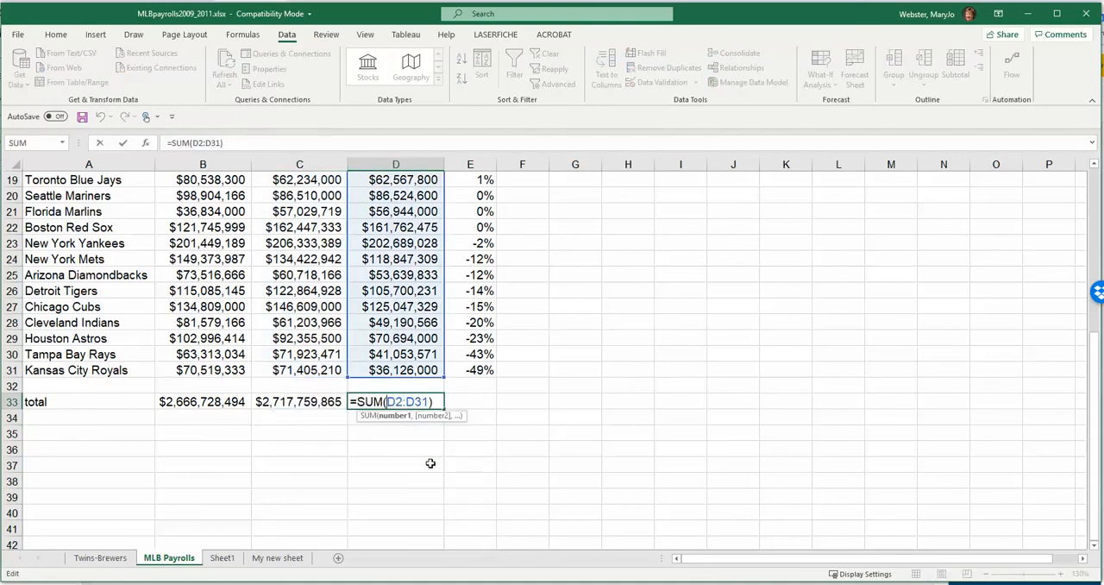
pyautogui.press('Return')
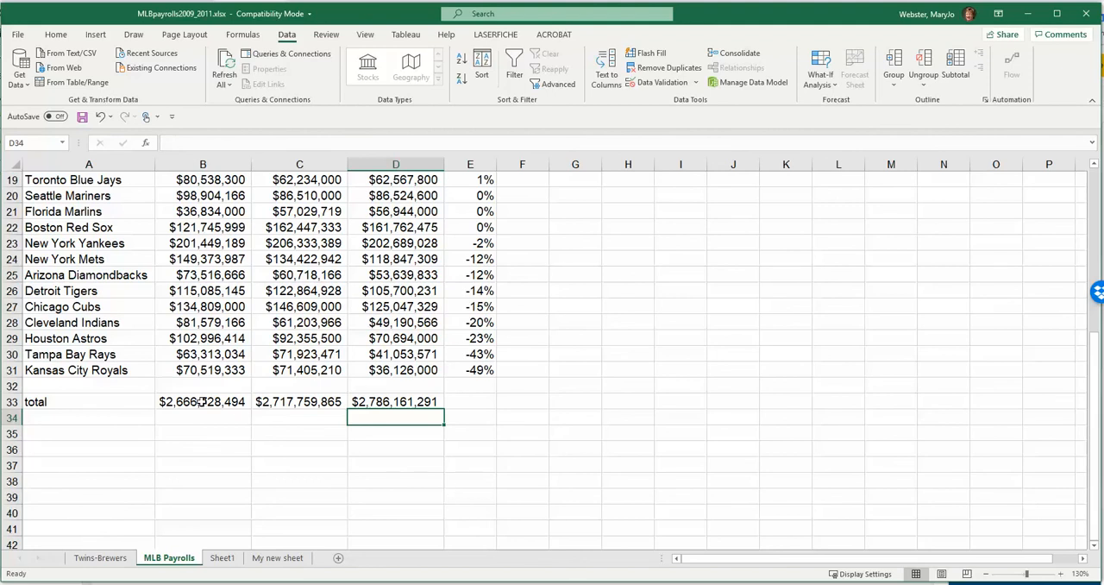
# - Enter the label "average payroll" in cell A34, below the total label
pyautogui.click(116, 422)
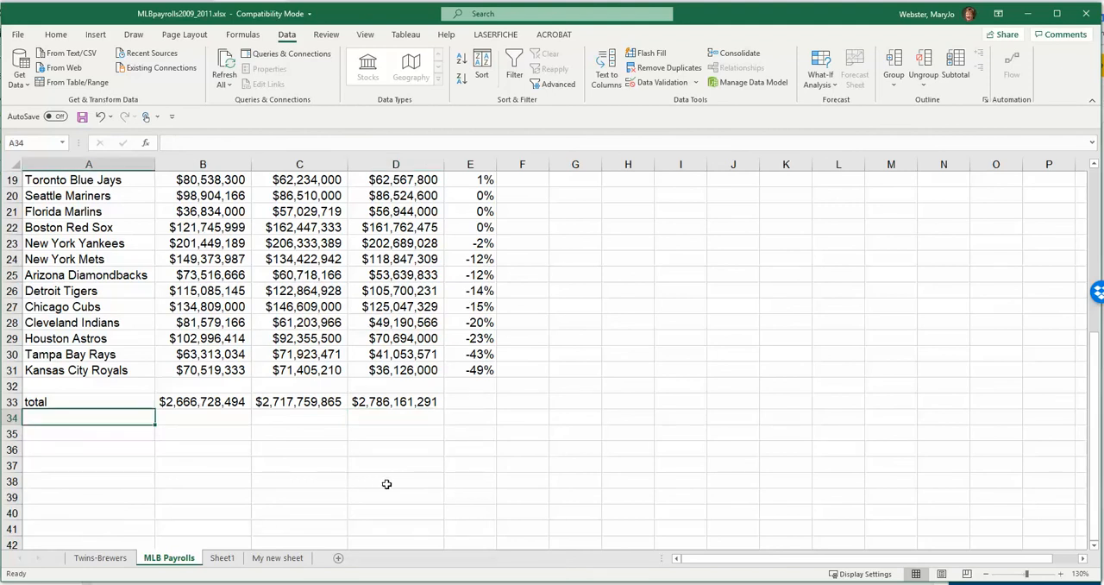
pyautogui.scroll(6, 393, 483)
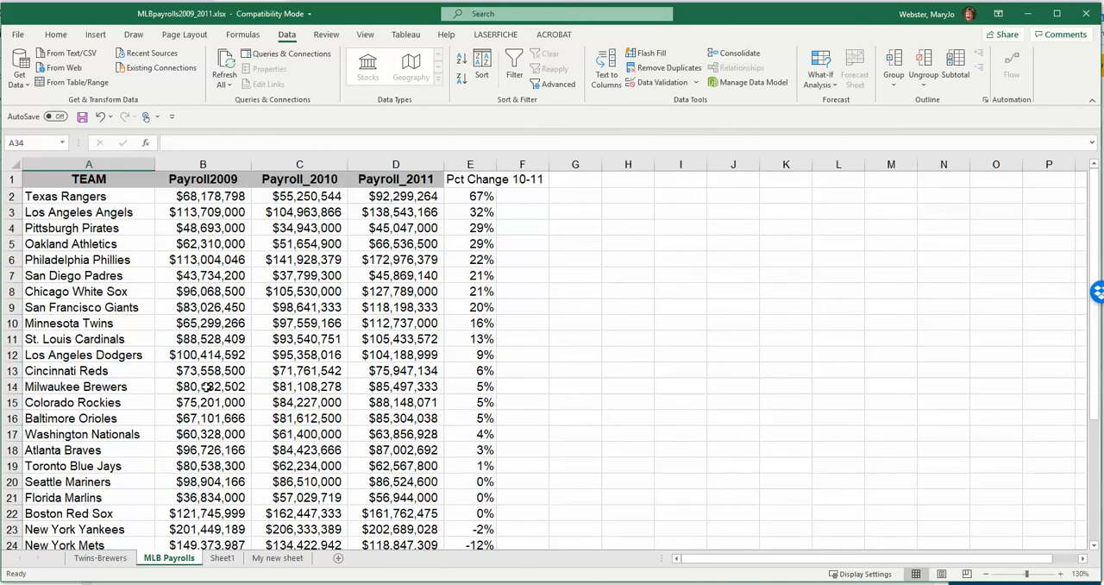
pyautogui.scroll(-6, 211, 381)
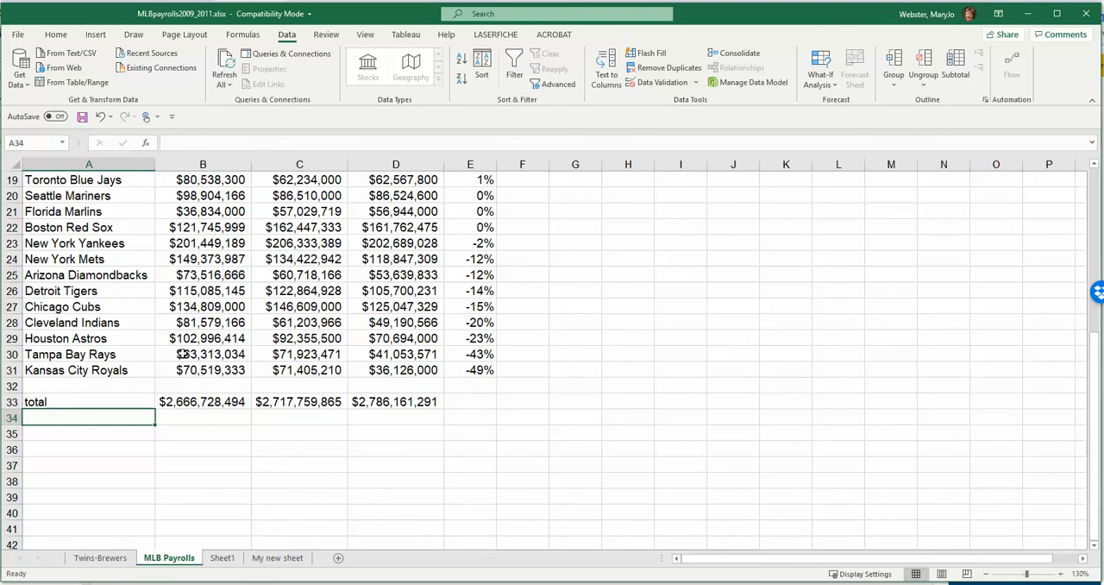
pyautogui.write('average payroll')
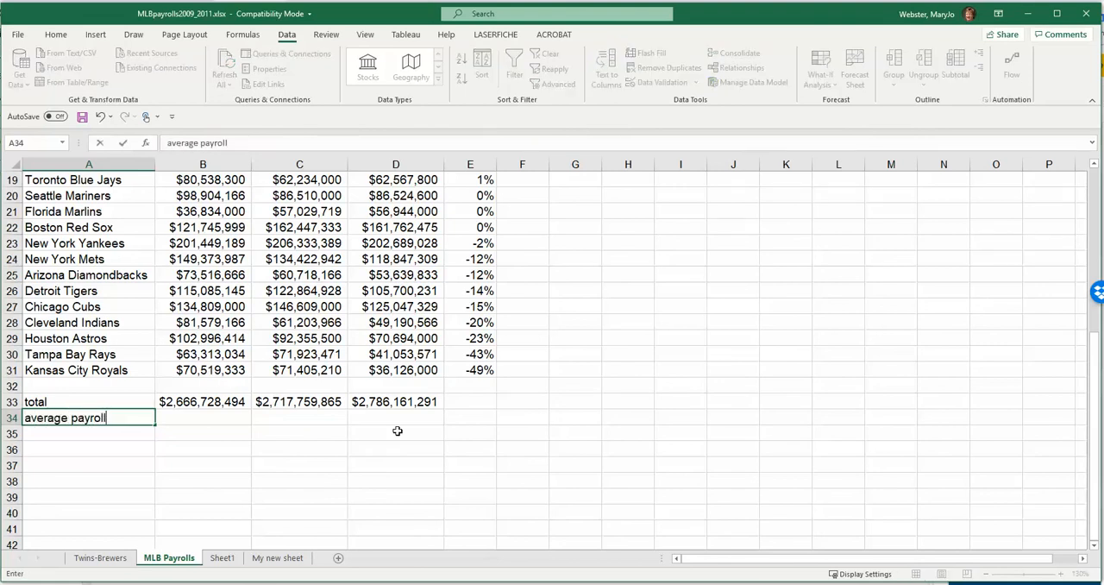
pyautogui.press('Tab')
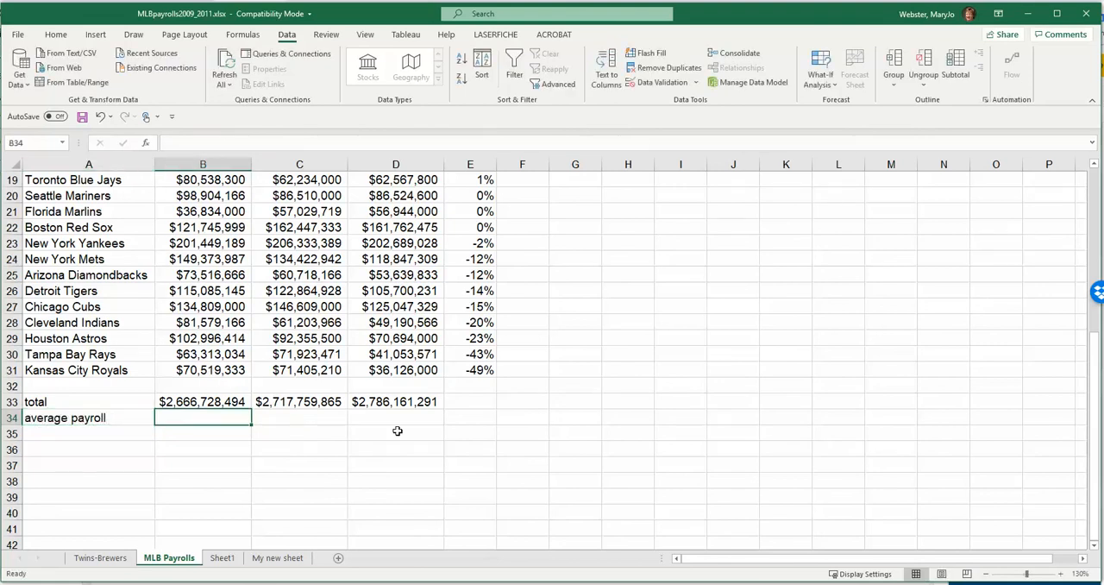
# - Calculate the average 2009 payroll in cell B34 with the formula =AVERAGE(B2:B31)
pyautogui.write('=average(')
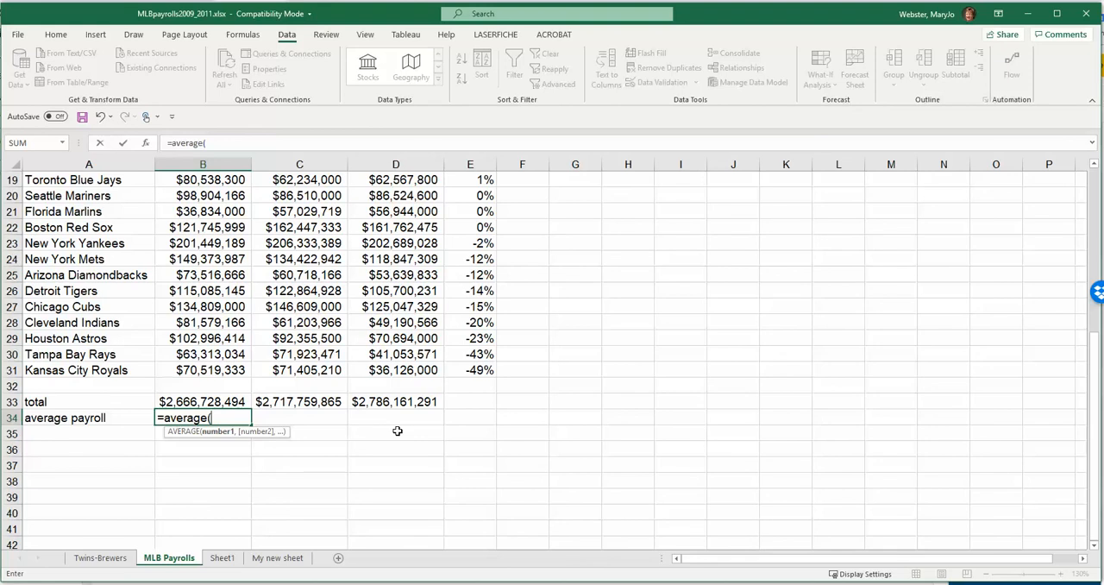
pyautogui.write('b2:b31)')
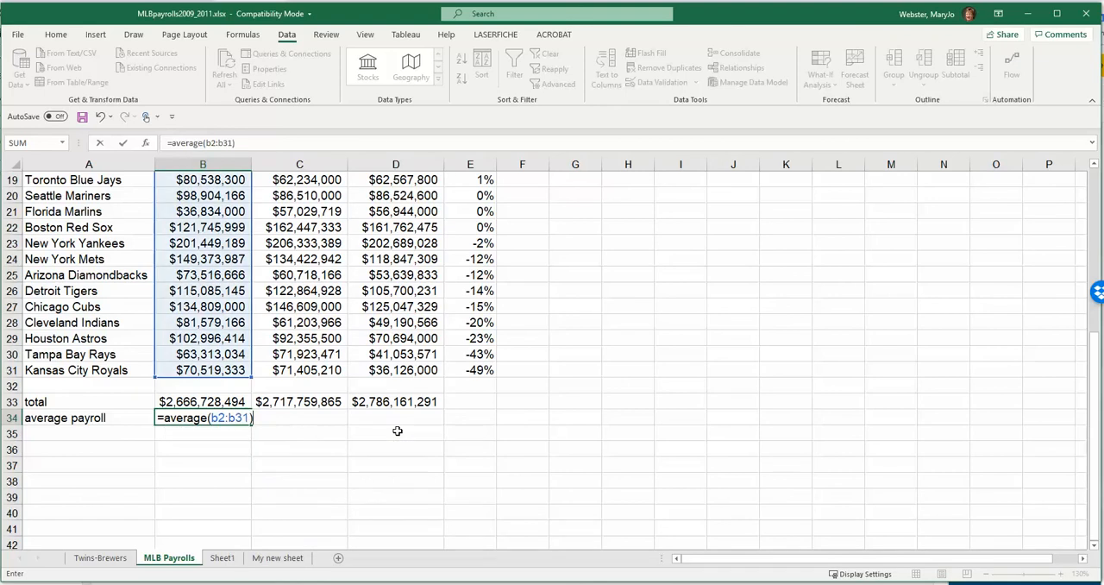
pyautogui.press('Return')
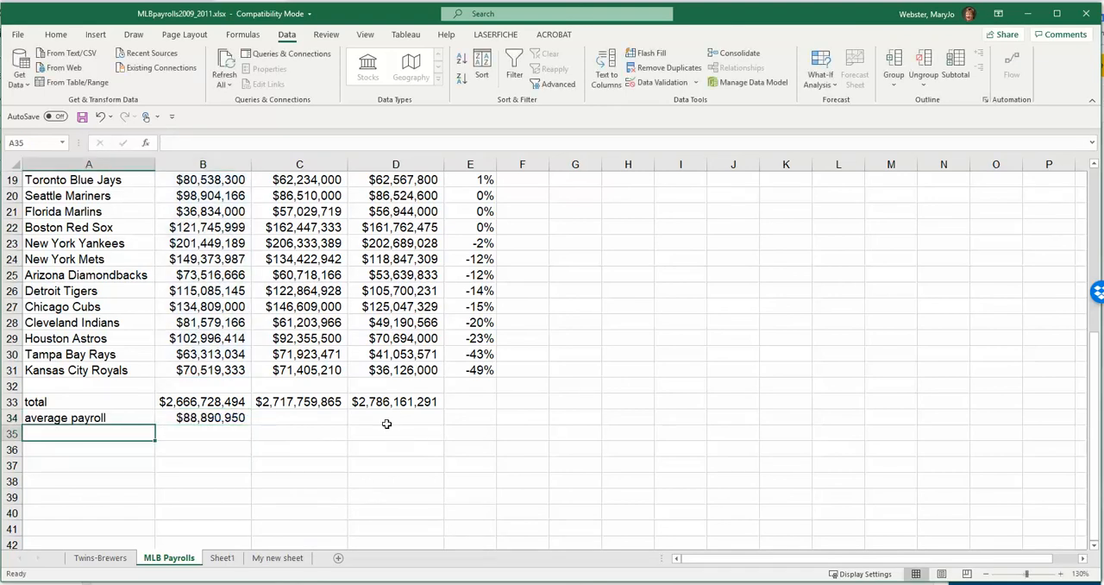
# - Fill the average formula from B34 across to C34 and D34, and check the formula in D34
pyautogui.click(243, 426)
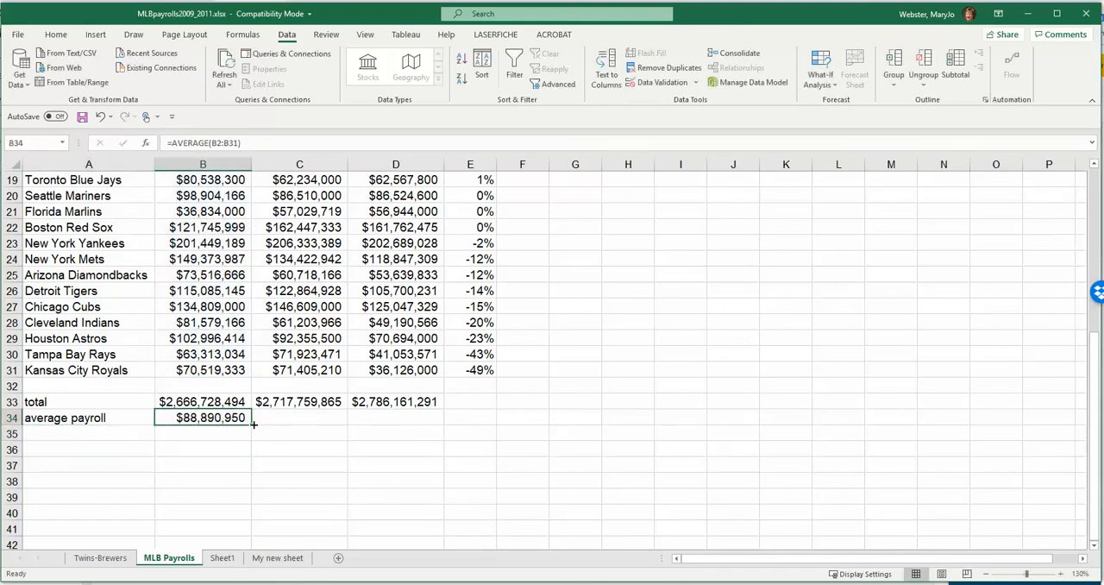
pyautogui.moveTo(252, 424); pyautogui.dragTo(418, 421)
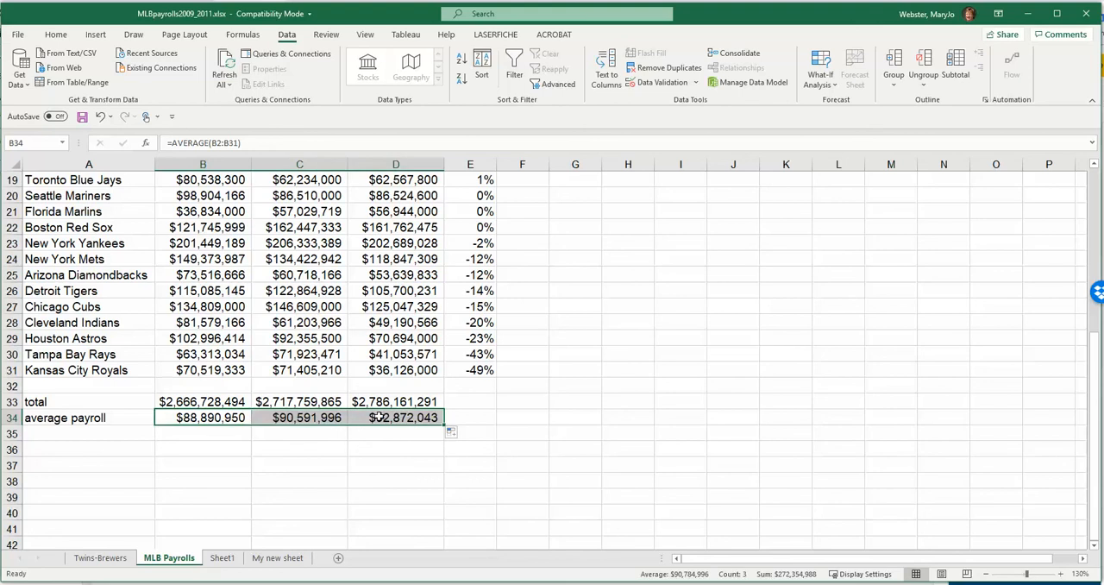
pyautogui.click(380, 418)
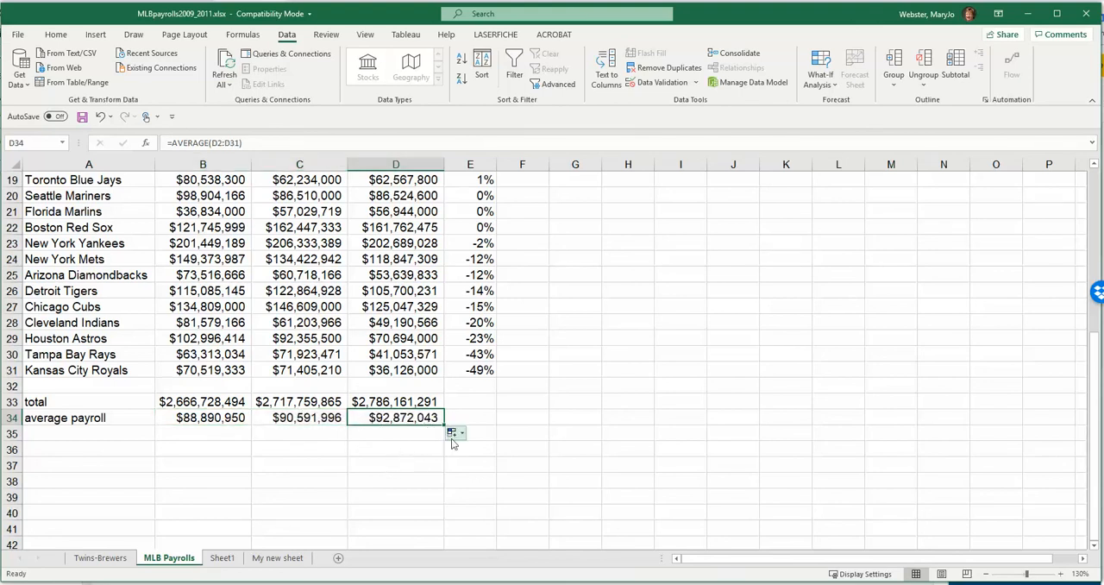
# - Enter the label "median payroll" in cell A35, below the average payroll label
pyautogui.click(94, 435)
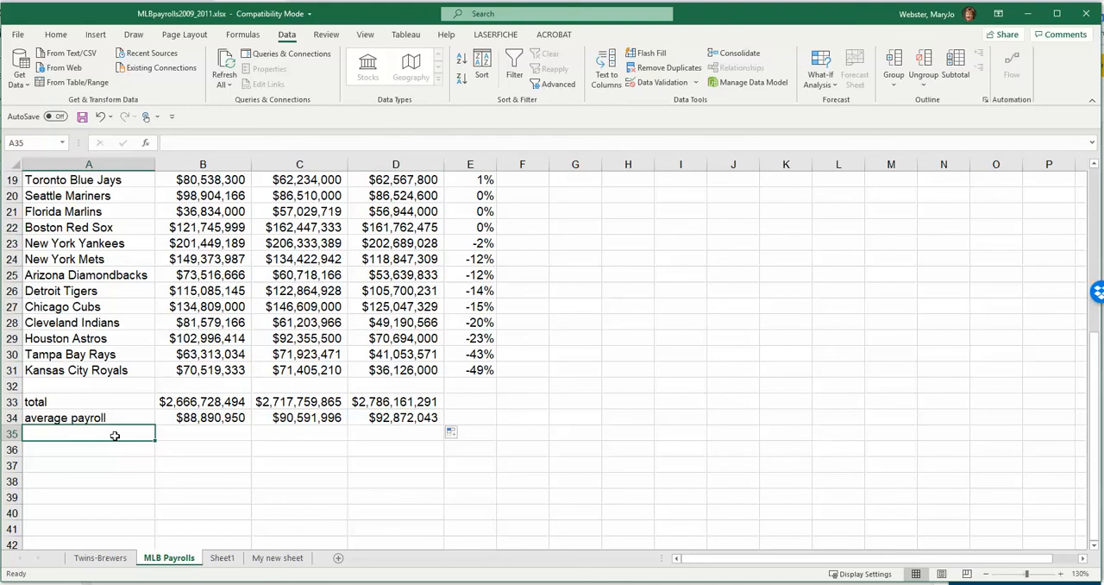
pyautogui.write('median payro')
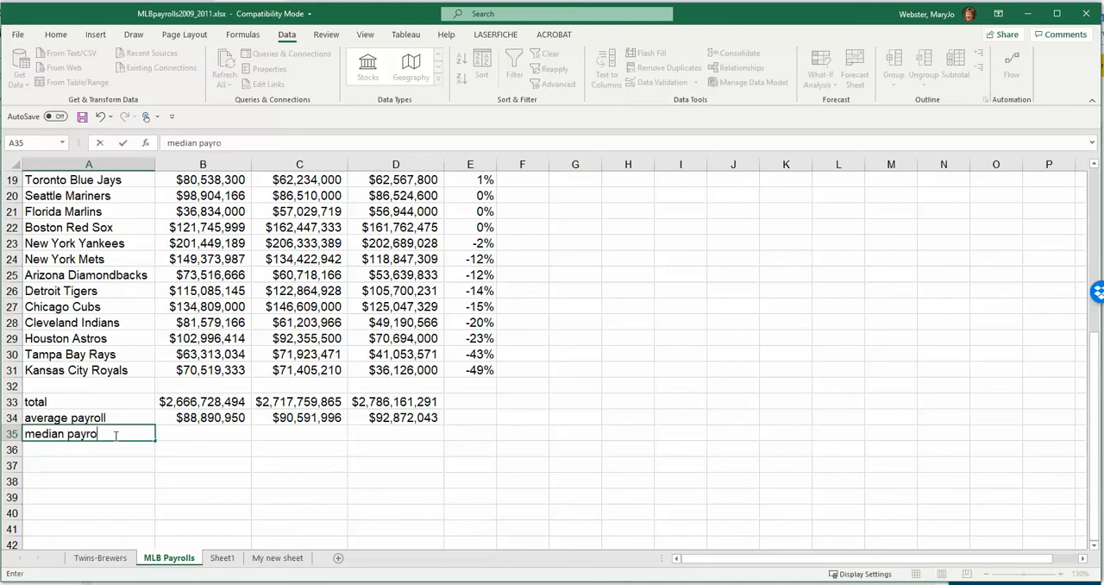
pyautogui.write('ll')
pyautogui.press('Tab')
# - Calculate the median 2009 payroll in cell B35 with the formula =MEDIAN(B2:B31)
pyautogui.write('=median(')
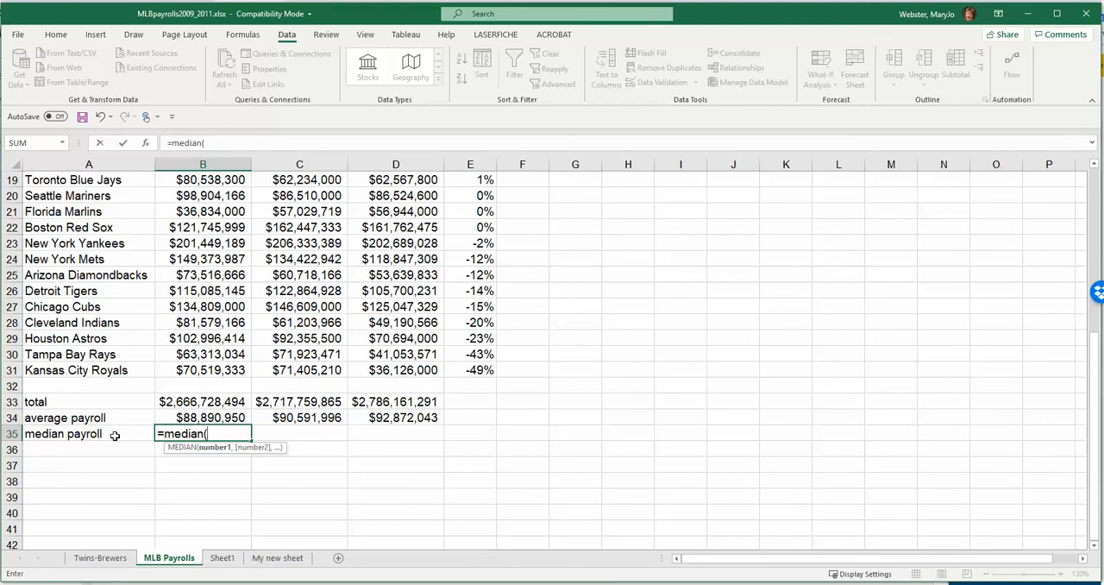
pyautogui.write('b2:b31')
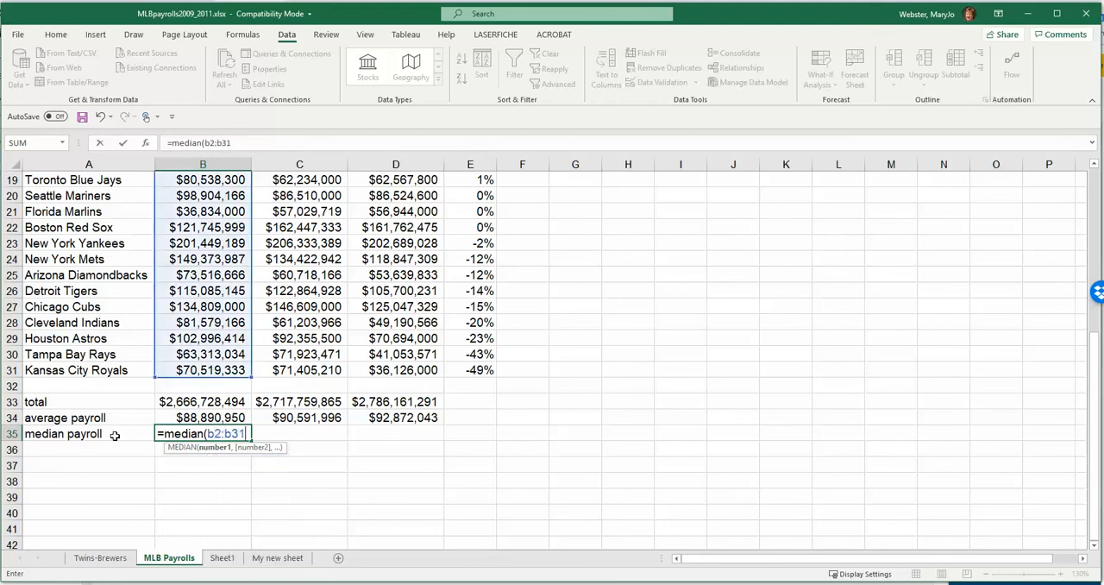
pyautogui.write(')')
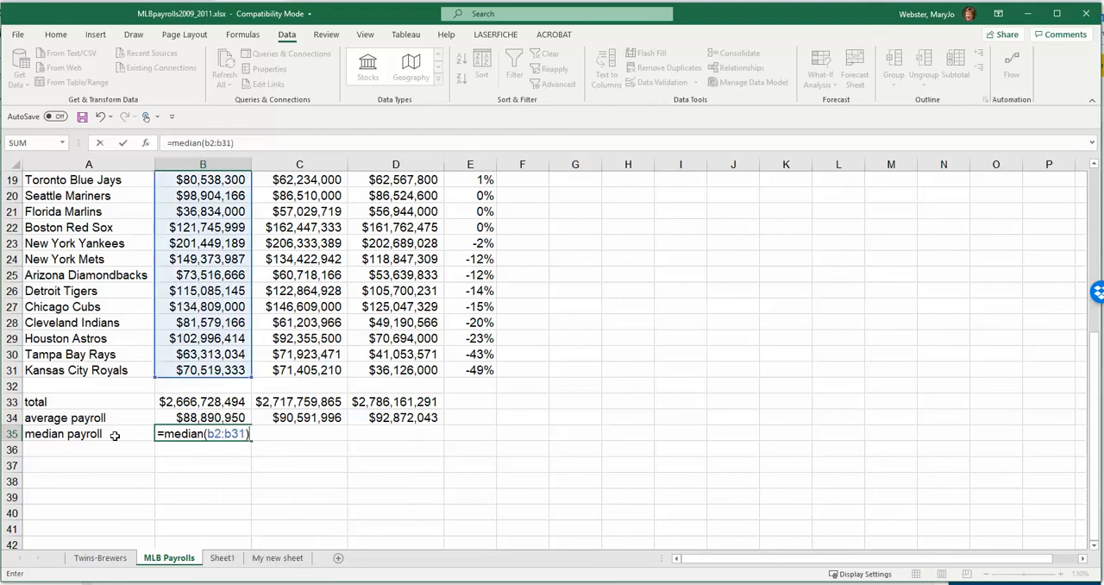
pyautogui.press('Return')
# - Fill the median formula from B35 across to C35 and D35
pyautogui.click(227, 435)
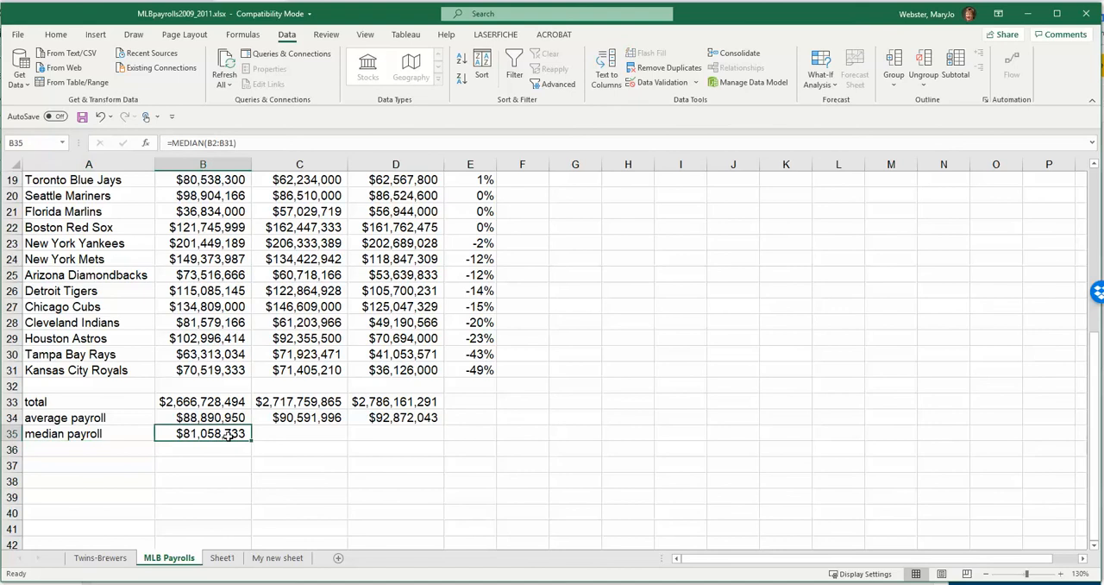
pyautogui.moveTo(251, 441); pyautogui.dragTo(395, 437)
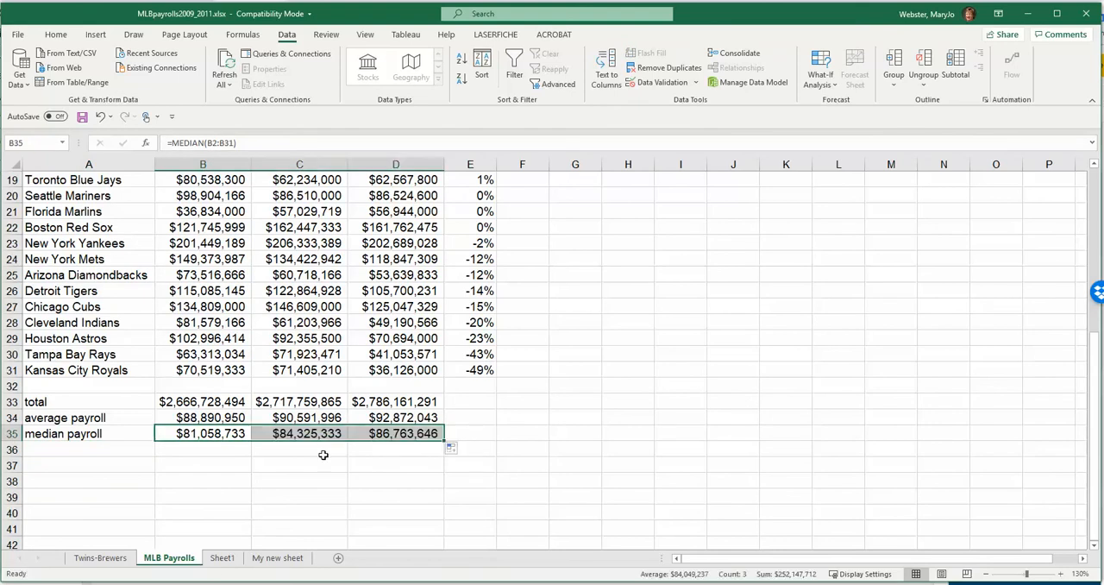
pyautogui.click(300, 463)
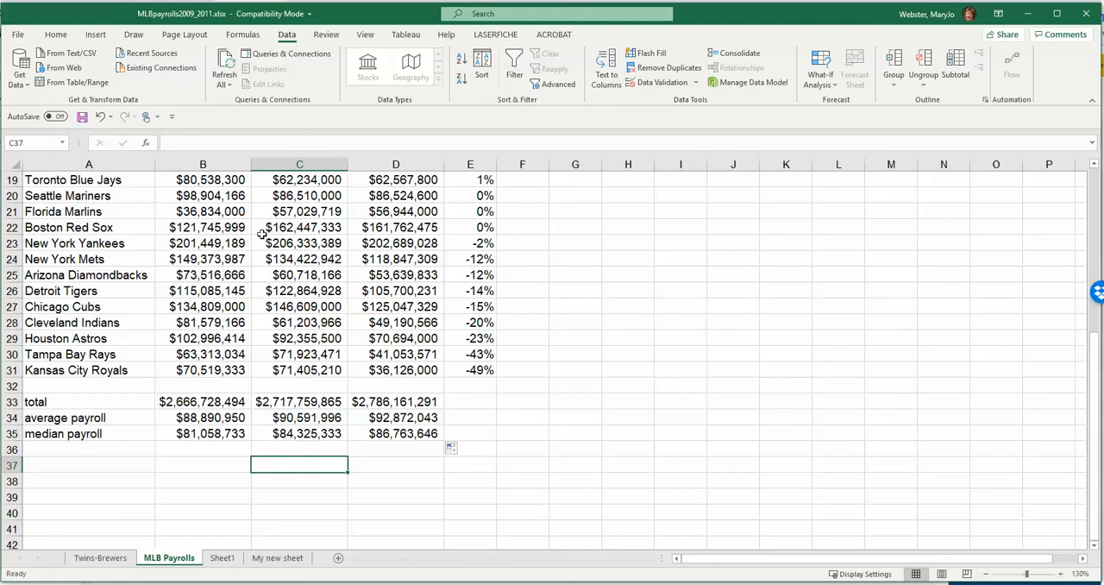
# - Compare the 2011 average payroll in D34 with the median payroll in D35
pyautogui.moveTo(419, 418); pyautogui.dragTo(416, 433)
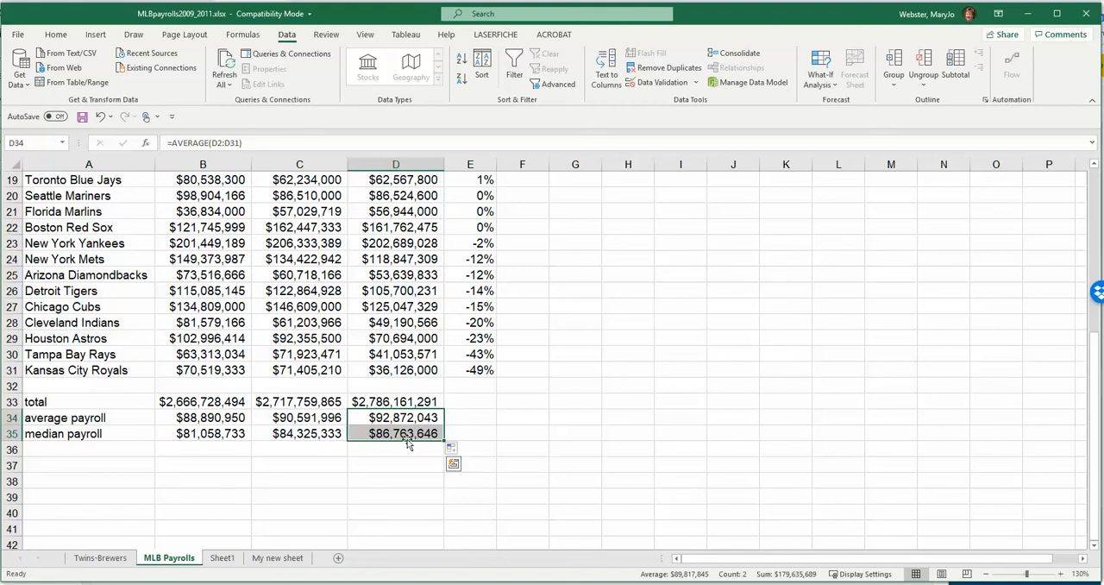
pyautogui.click(400, 436)
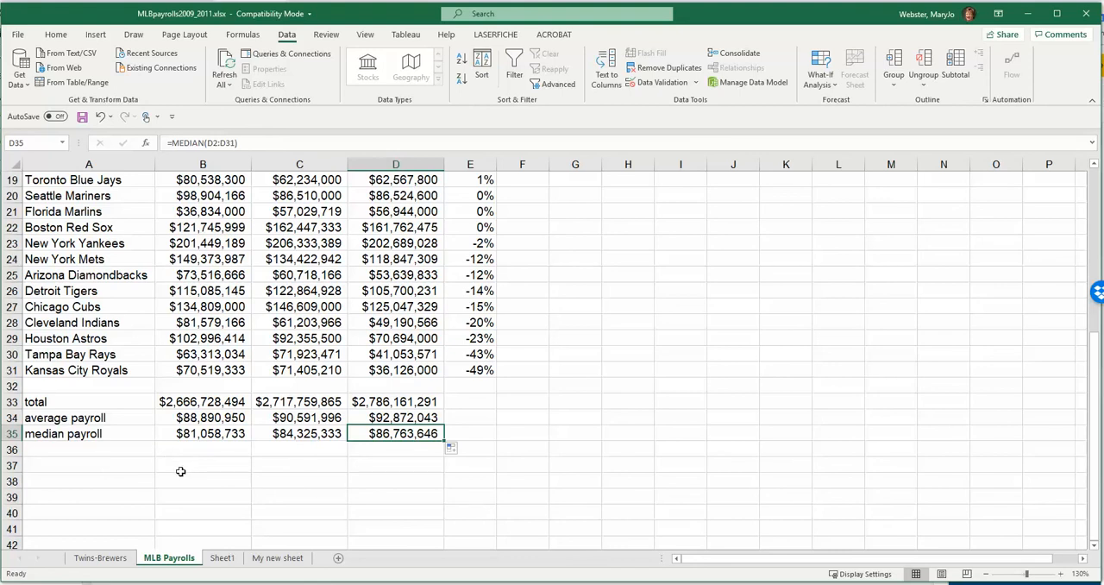
pyautogui.click(321, 471)
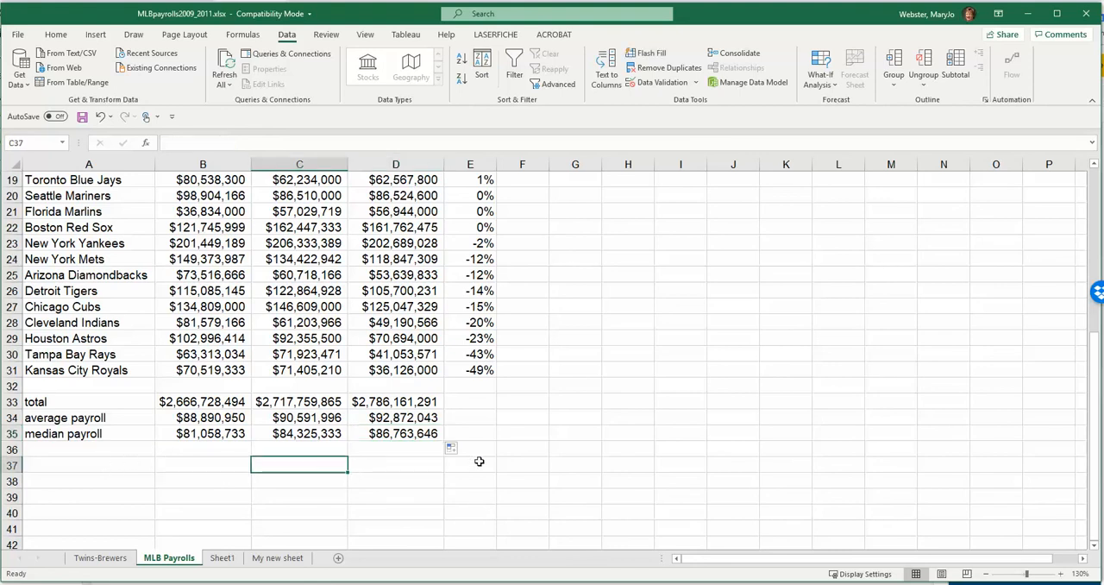
# - Fit column E's width to its heading and enter the heading "Pct of Total 2011" in cell F1
pyautogui.scroll(5, 480, 461)
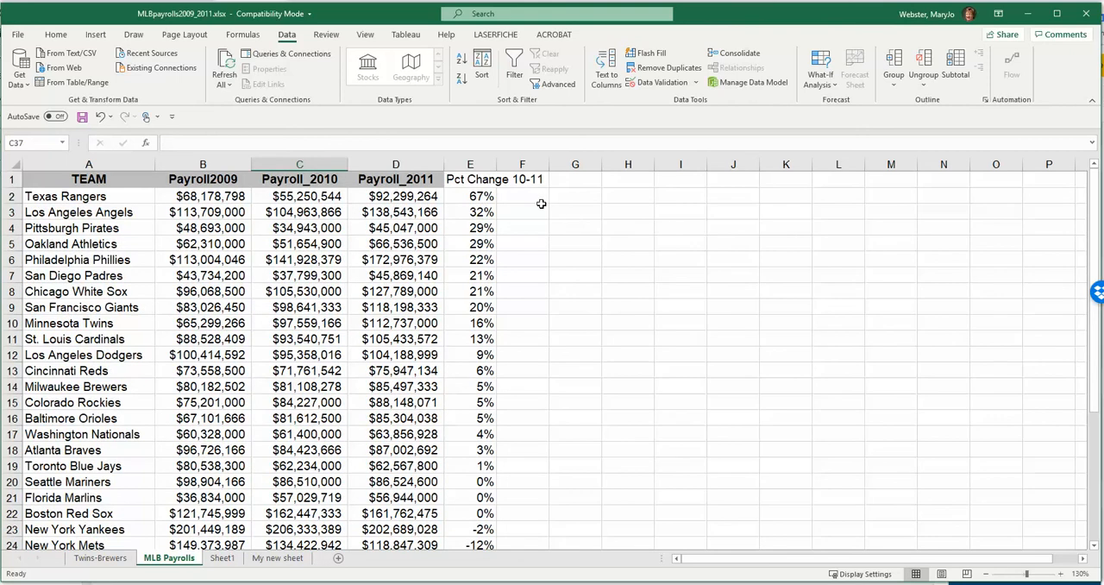
pyautogui.doubleClick(496, 171)
pyautogui.click(571, 178)
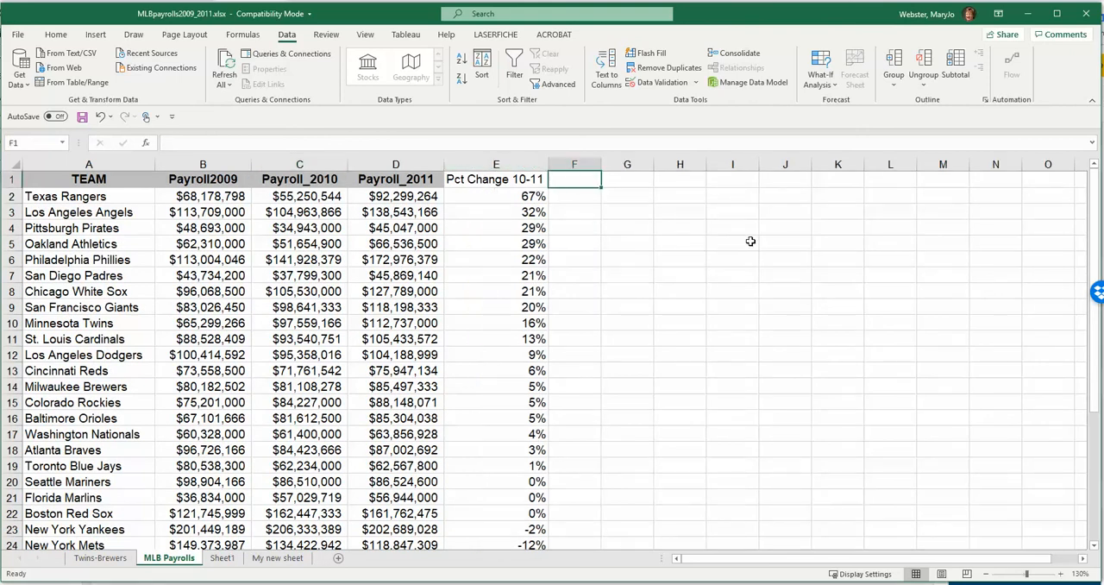
pyautogui.write('Pct of To')
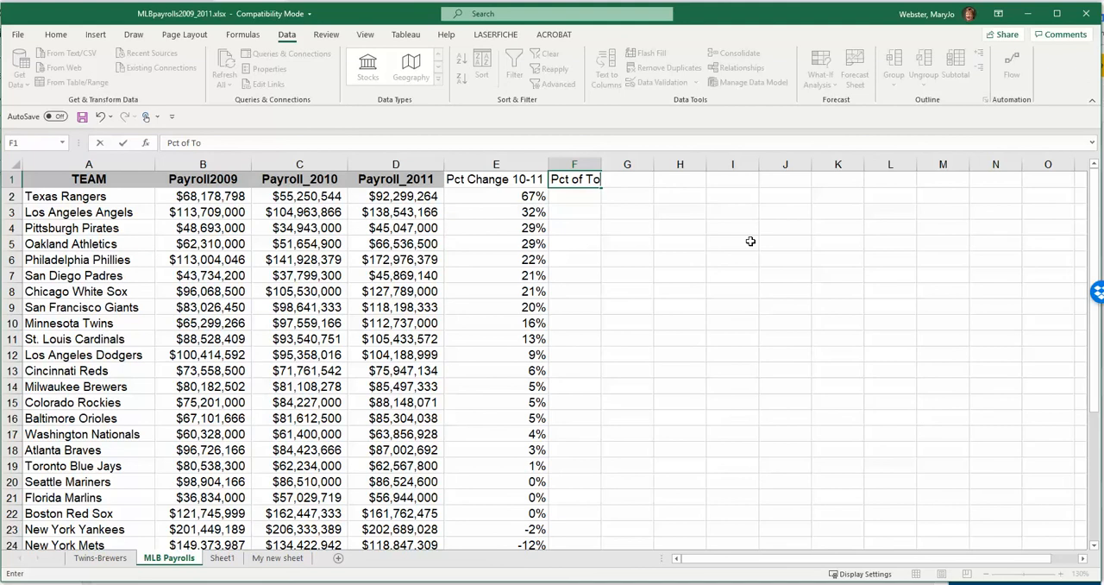
pyautogui.write('tal 2011')
pyautogui.press('Return')
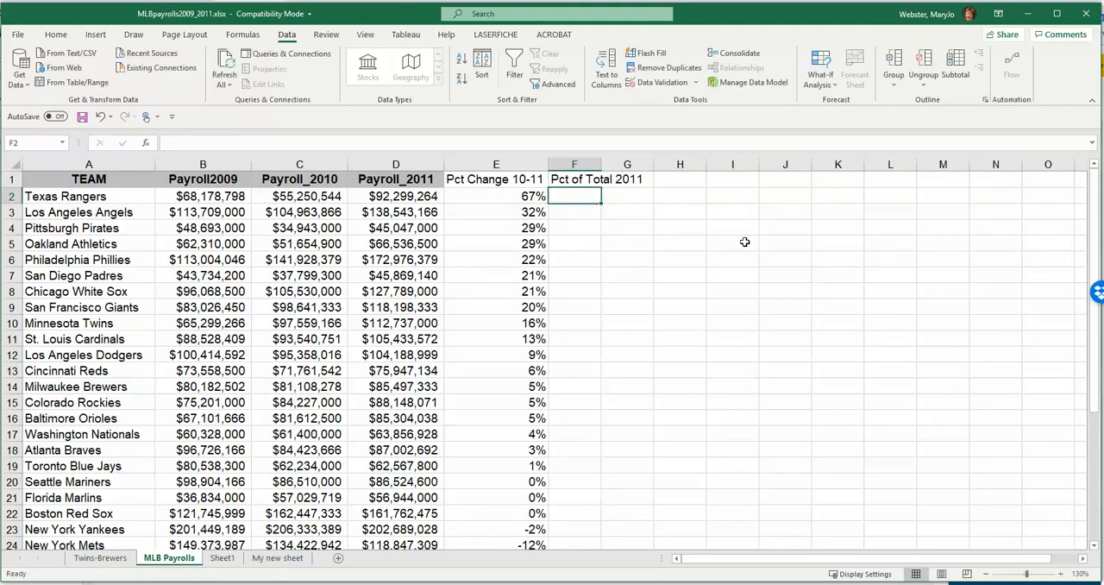
# - Examine the Texas Rangers' 2011 payroll in D2 and the 2011 total in D33 as the part and whole of the percentage
pyautogui.click(434, 201)
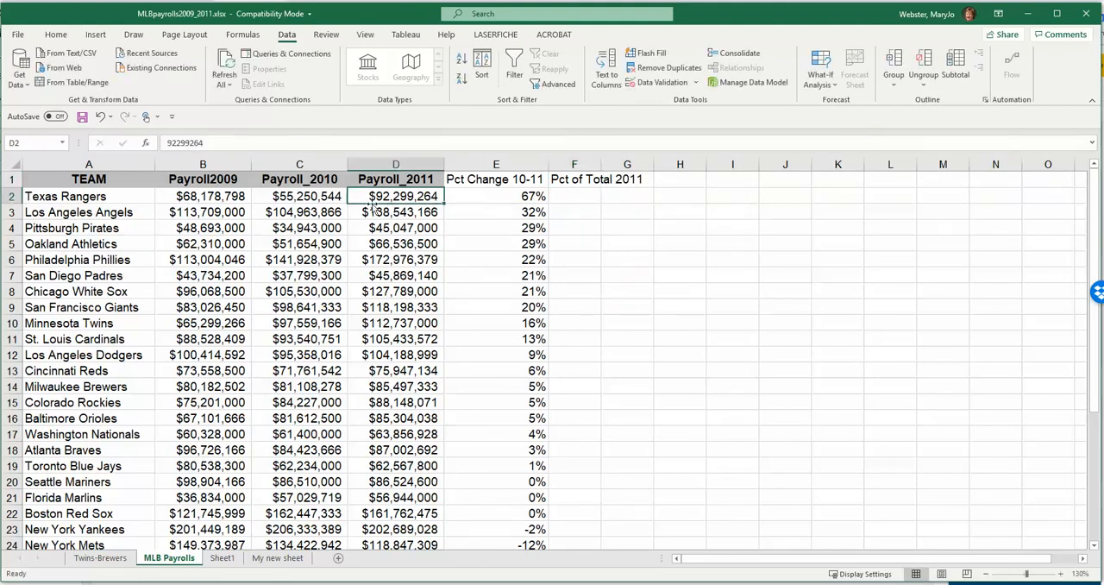
pyautogui.scroll(-1, 372, 204)
pyautogui.scroll(-6, 384, 227)
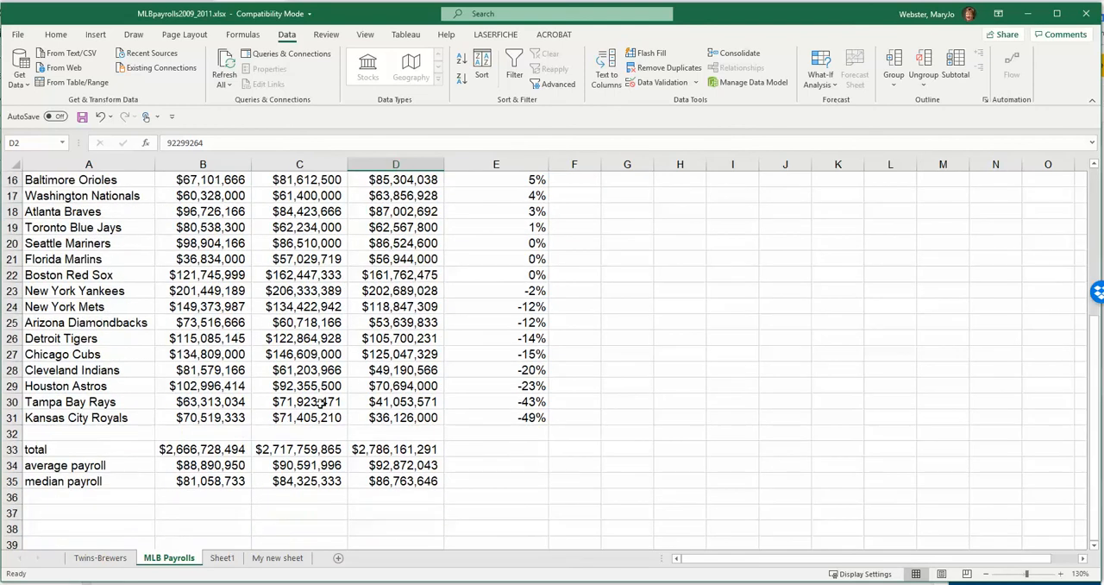
pyautogui.click(388, 357)
pyautogui.click(16, 353)
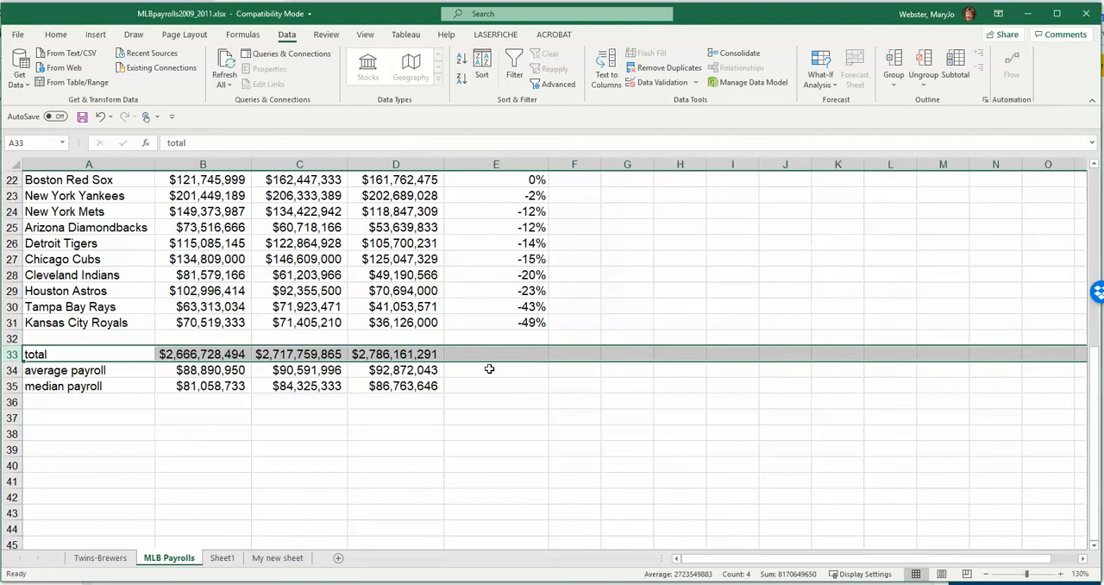
pyautogui.scroll(7, 489, 369)
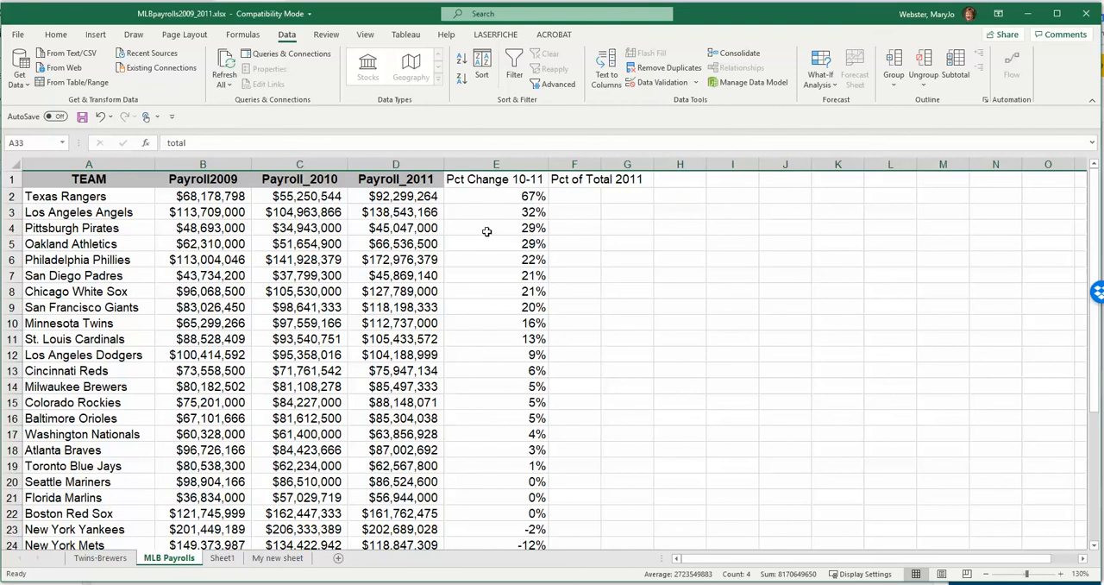
pyautogui.click(403, 196)
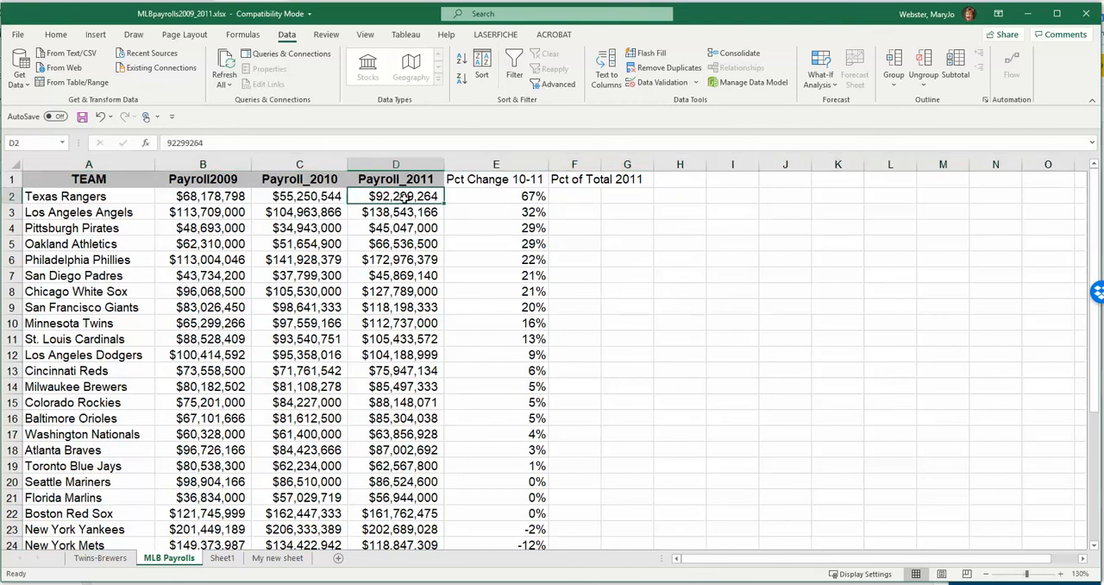
pyautogui.scroll(-7, 403, 259)
pyautogui.click(395, 353)
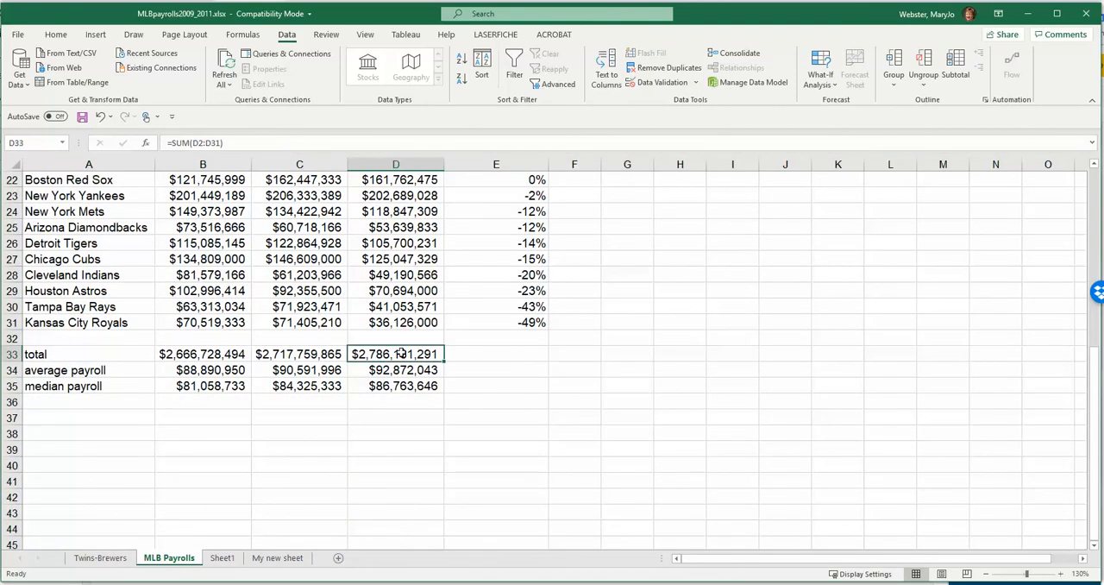
pyautogui.scroll(7, 424, 355)
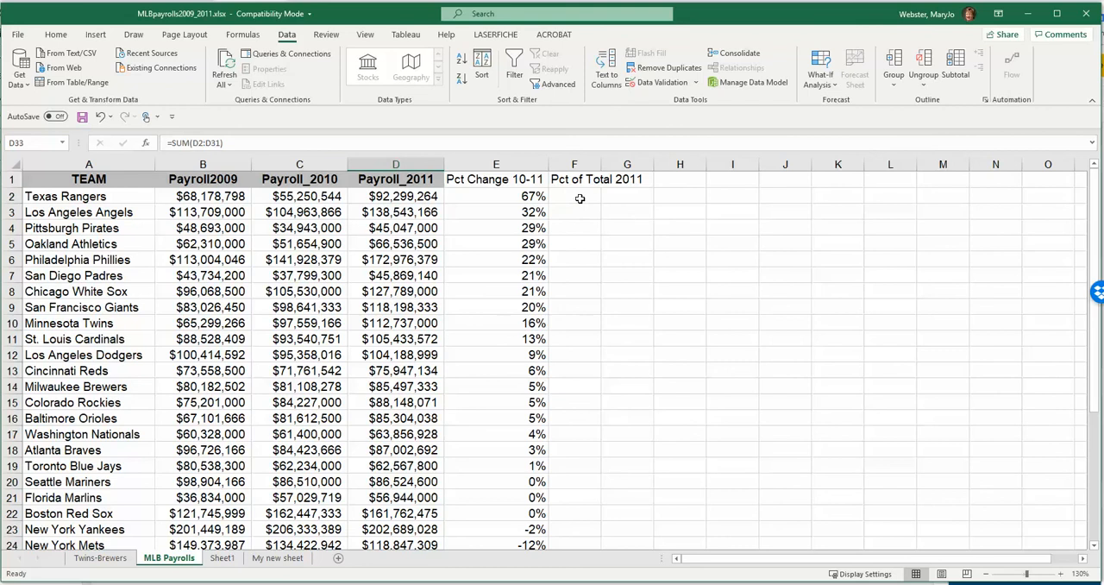
# - Calculate the Texas Rangers' share of the 2011 total payroll in cell F2 with the formula =D2/D33
pyautogui.click(576, 196)
pyautogui.write('=')
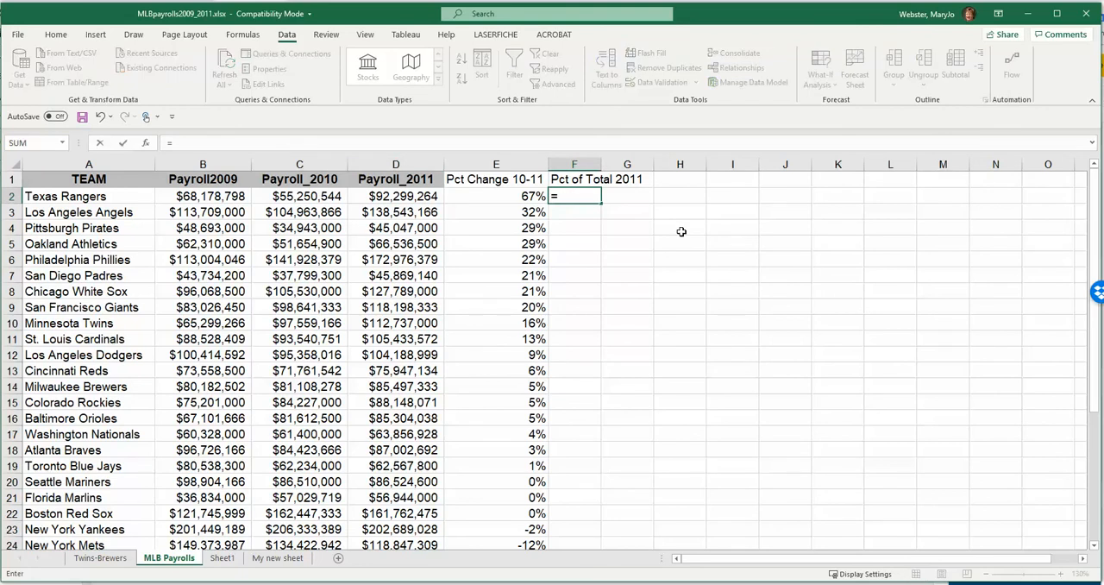
pyautogui.click(409, 200)
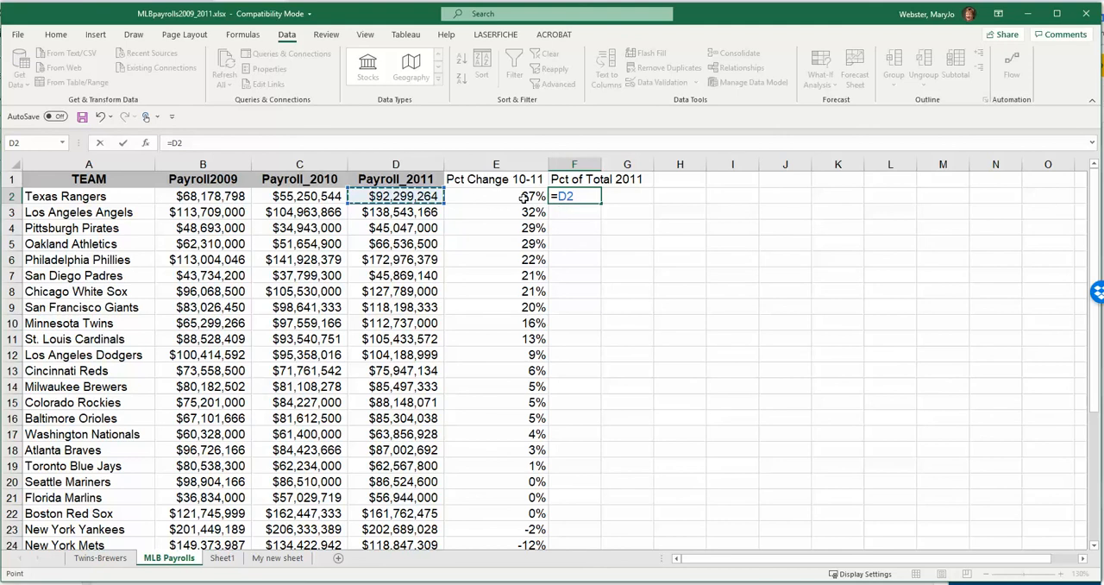
pyautogui.write('/')
pyautogui.scroll(-6, 386, 438)
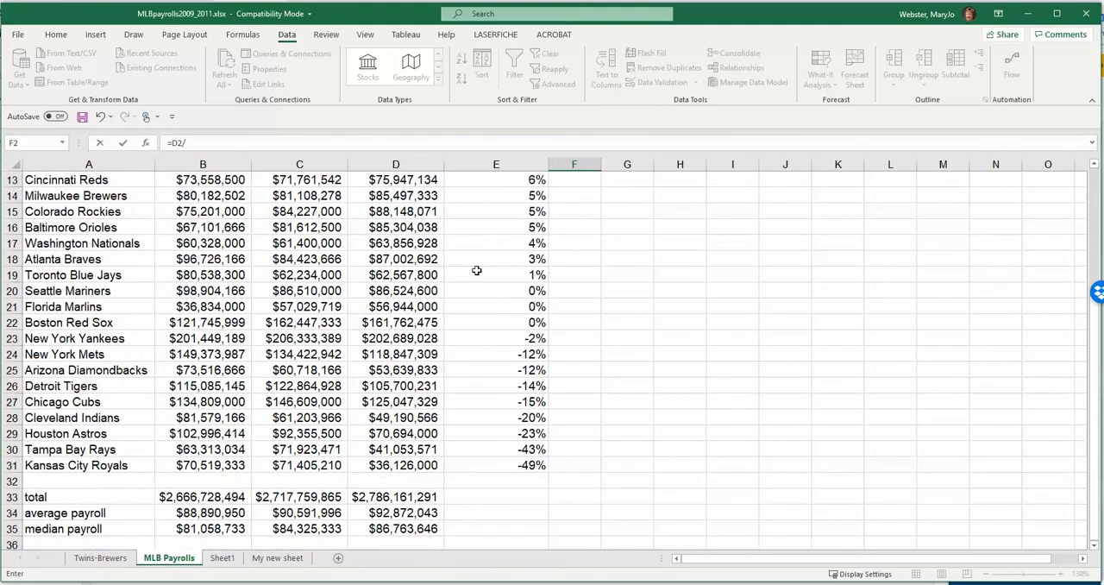
pyautogui.click(388, 405)
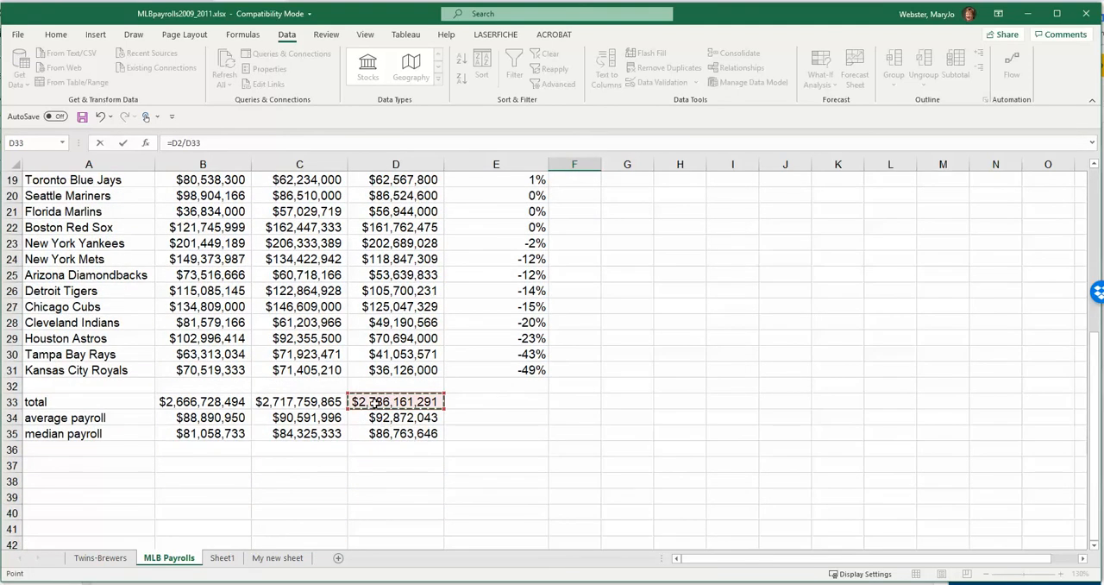
pyautogui.scroll(6, 379, 379)
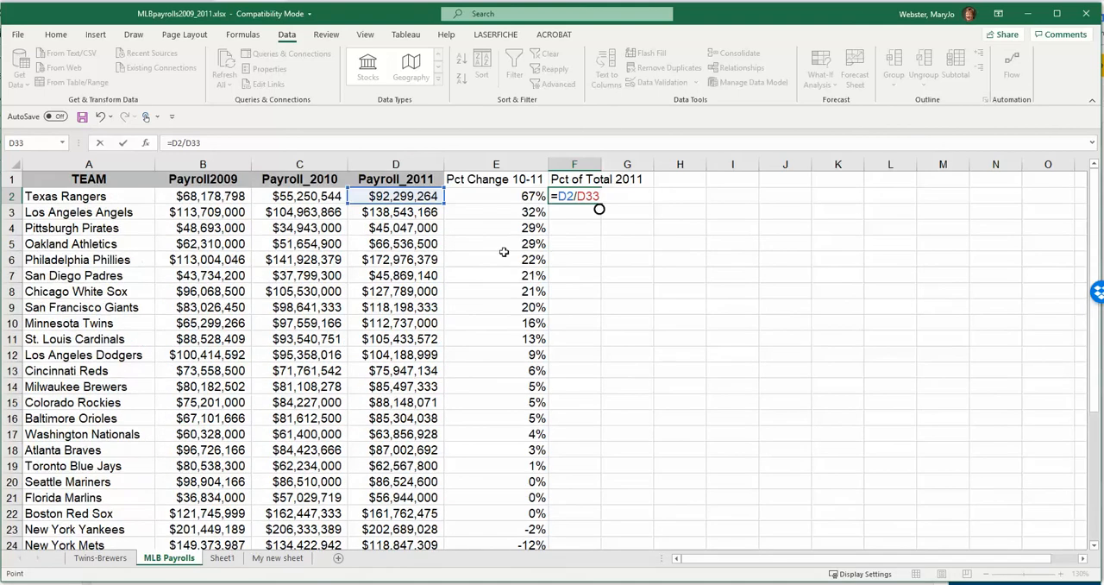
pyautogui.press('Return')
# - Format cell F2 as a percentage with 0 decimal places
pyautogui.click(576, 195)
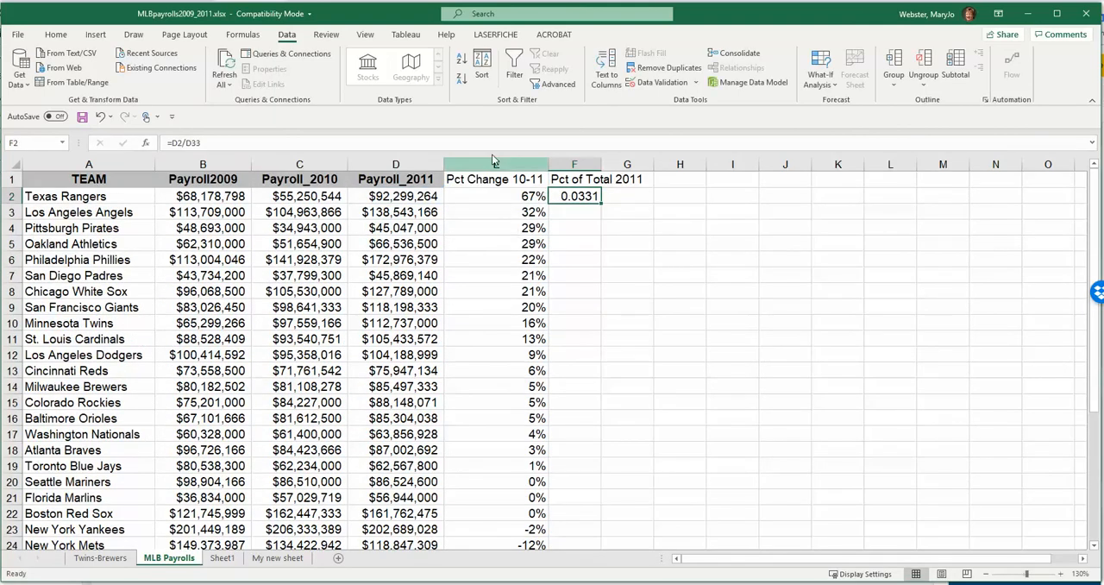
pyautogui.rightClick(576, 195)
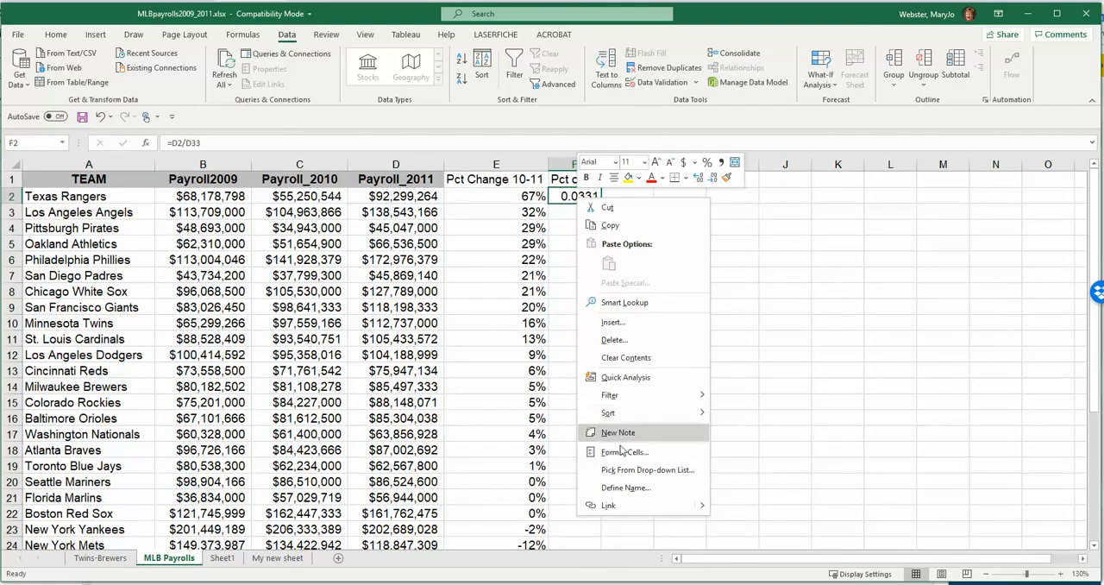
pyautogui.click(585, 445)
pyautogui.click(490, 394)
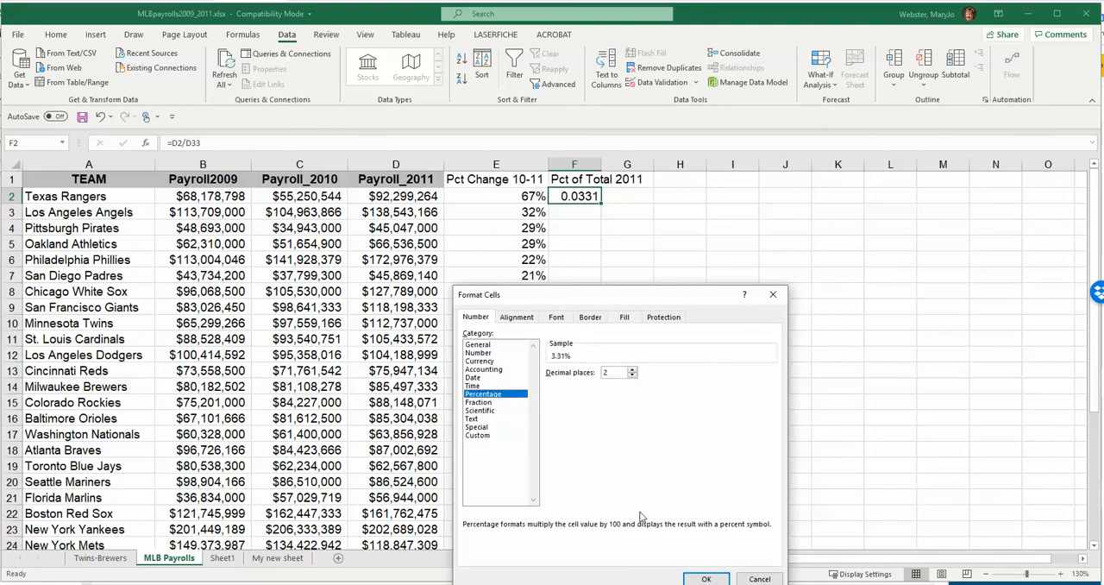
pyautogui.click(632, 375)
pyautogui.click(633, 375)
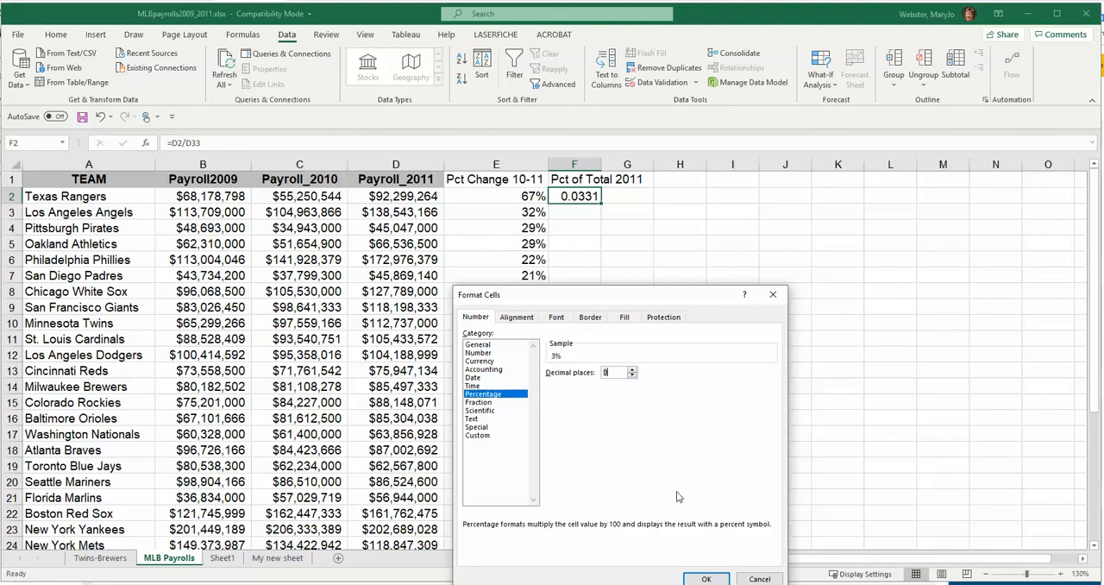
pyautogui.click(706, 577)
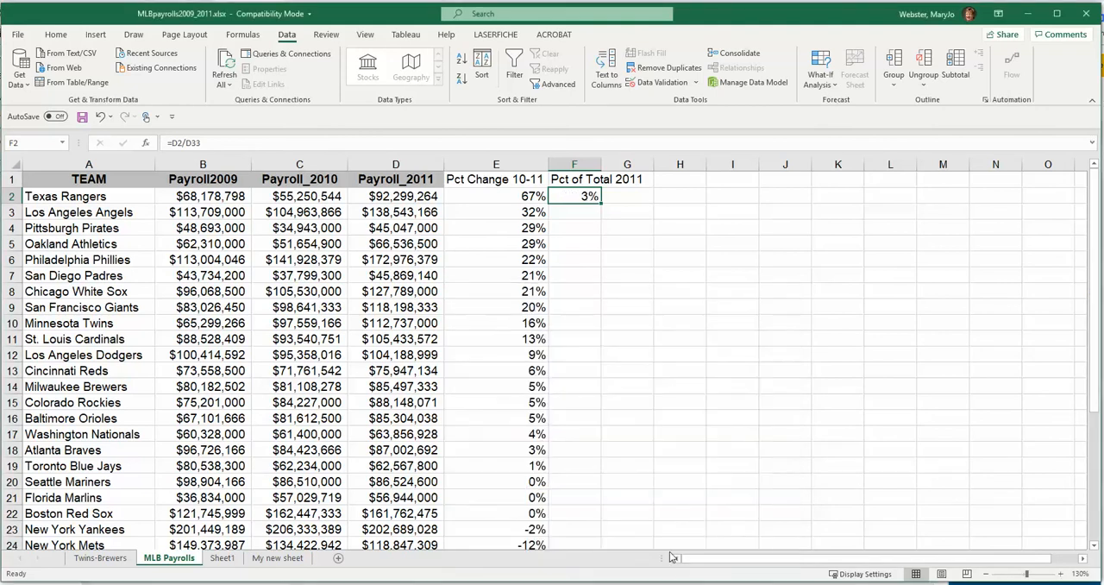
# - Try to fill the relative-reference formula from F2 down to F10, and check the copies in F3 and F5
pyautogui.moveTo(600, 203); pyautogui.dragTo(601, 343)
pyautogui.click(583, 213)
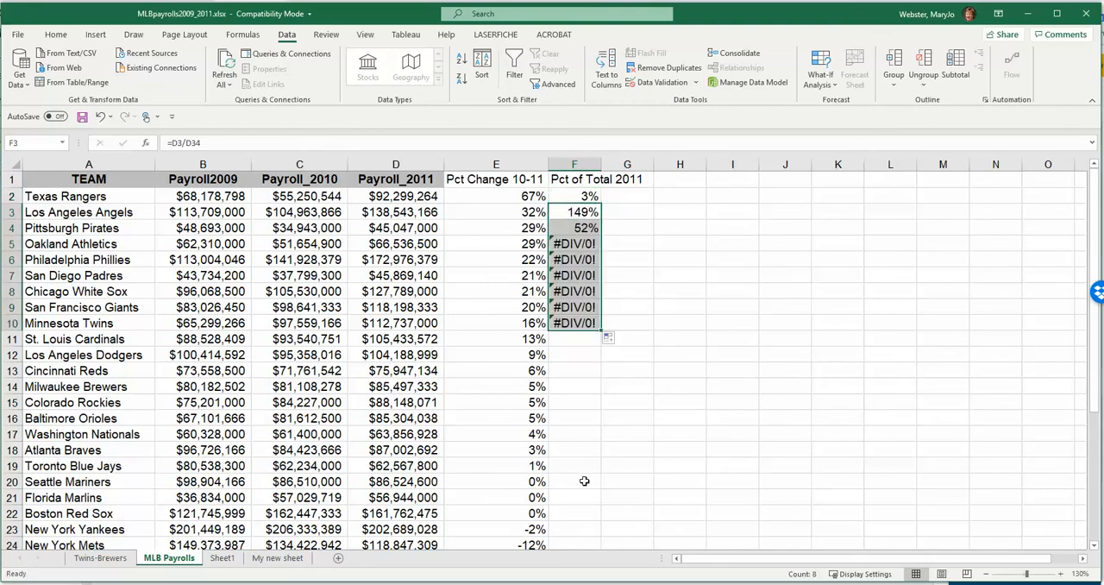
pyautogui.click(572, 248)
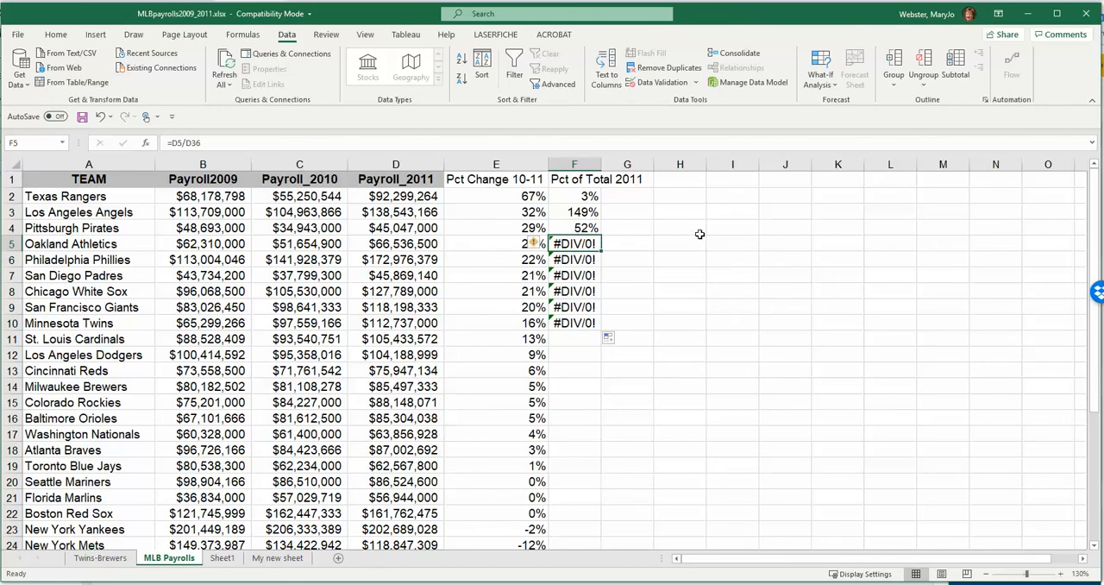
# - Compare the cell references in the F2 and F3 formulas, tracing the F3 divisor to its cell below the team list
pyautogui.click(572, 195)
pyautogui.doubleClick(583, 195)
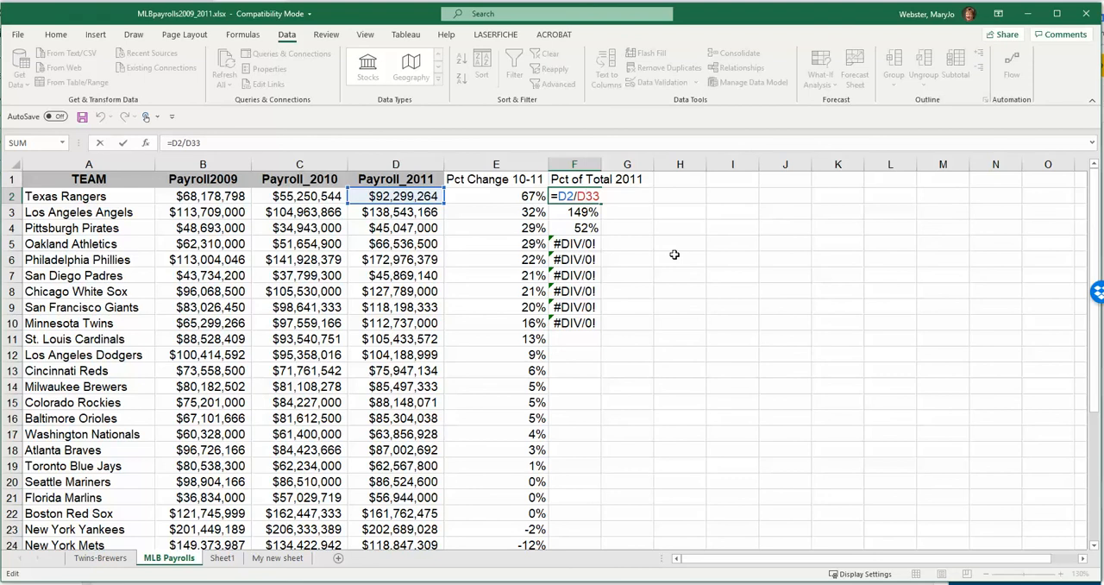
pyautogui.press('Return')
pyautogui.doubleClick(574, 213)
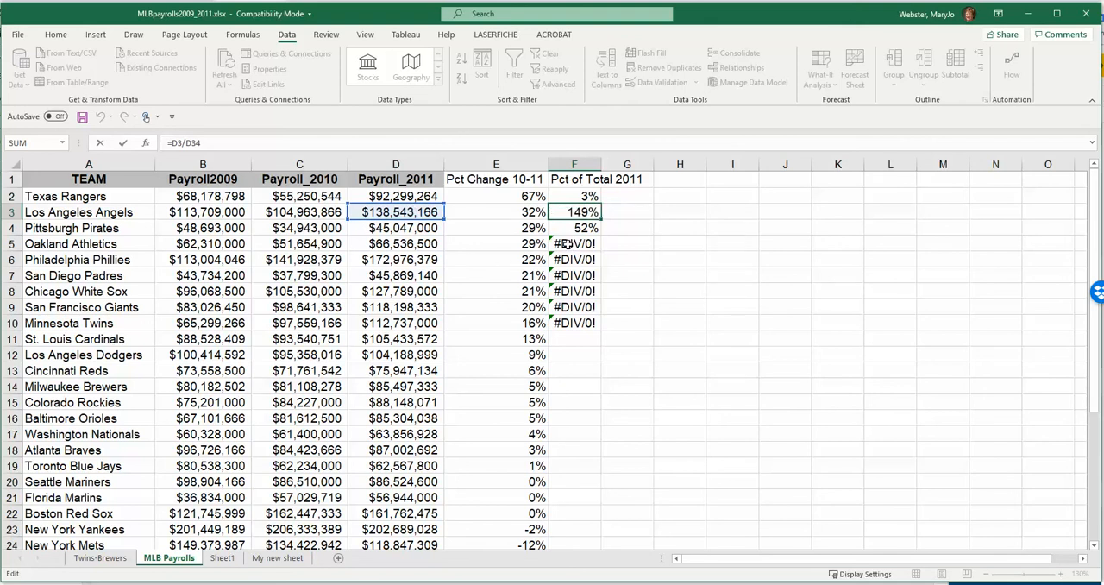
pyautogui.scroll(-6, 552, 244)
pyautogui.scroll(-2, 437, 434)
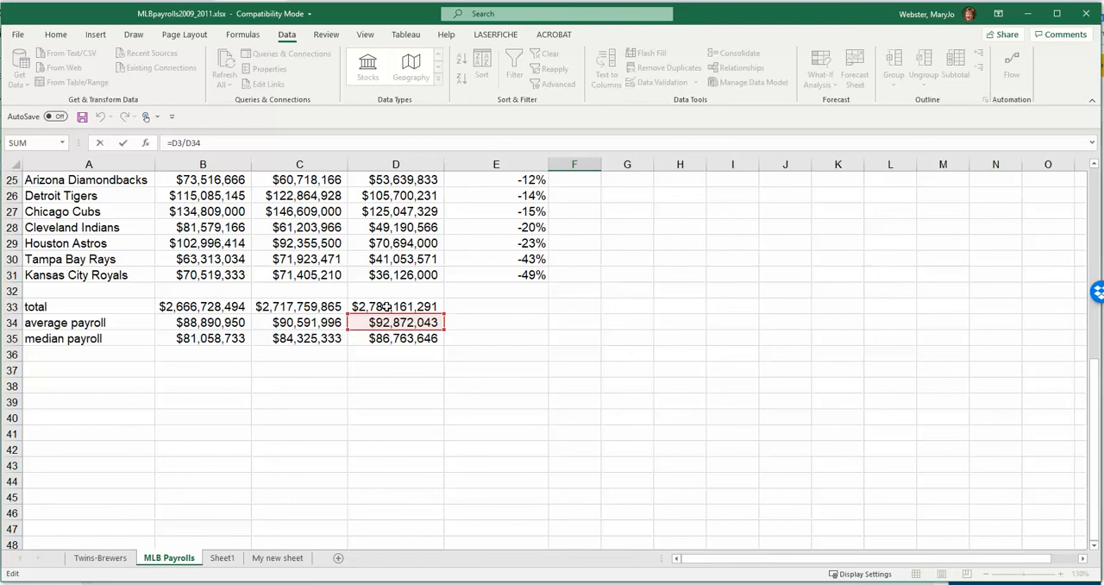
pyautogui.scroll(8, 526, 332)
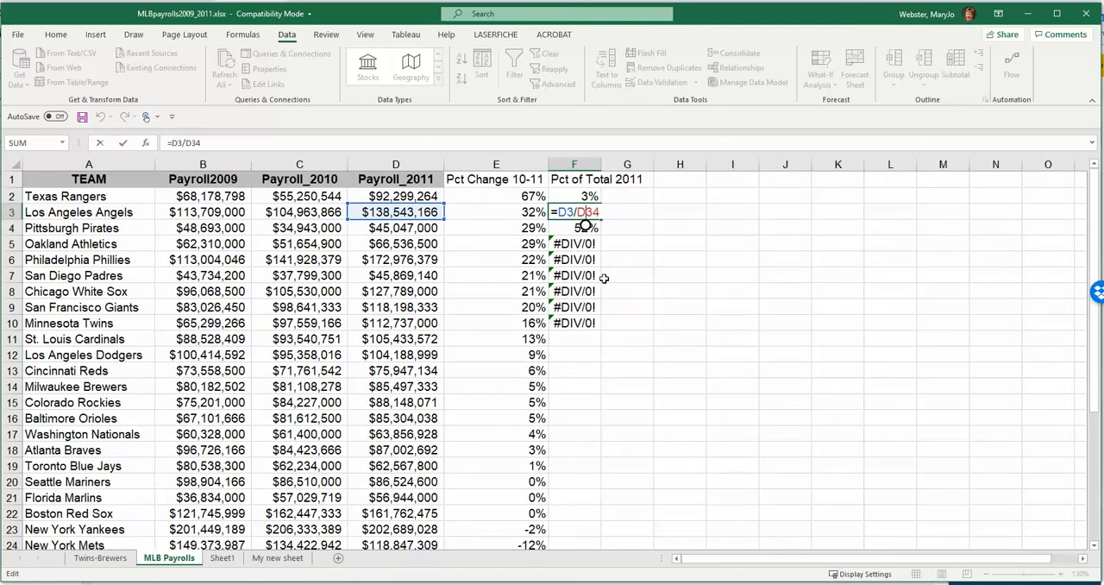
pyautogui.press('Return')
# - Make the divisor in F2 an absolute reference, so the formula reads =D2/$D$33
pyautogui.doubleClick(577, 197)
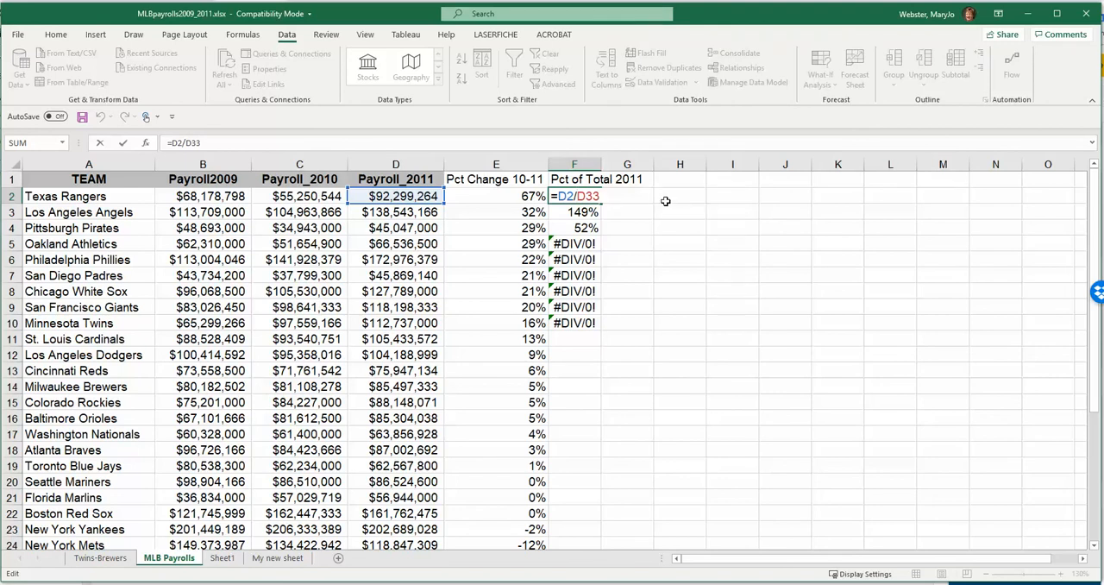
pyautogui.write('$D$')
pyautogui.press('Delete')
pyautogui.write('$')
pyautogui.press('Return')
# - Fill the corrected percent-of-total formula from F2 down to F31 for all teams
pyautogui.click(594, 198)
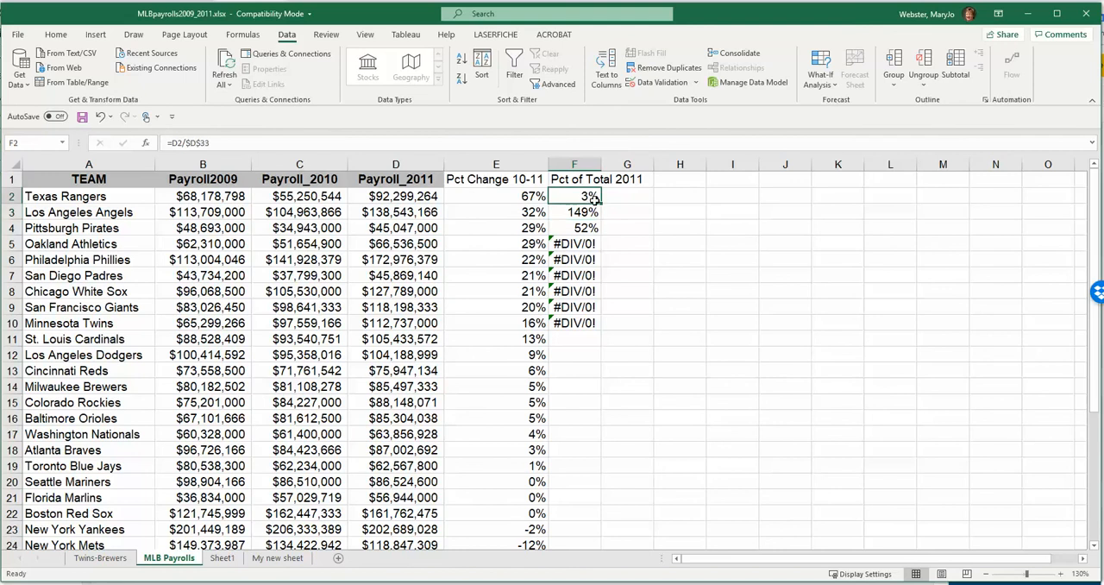
pyautogui.moveTo(593, 198); pyautogui.dragTo(592, 509)
pyautogui.scroll(3, 569, 431)
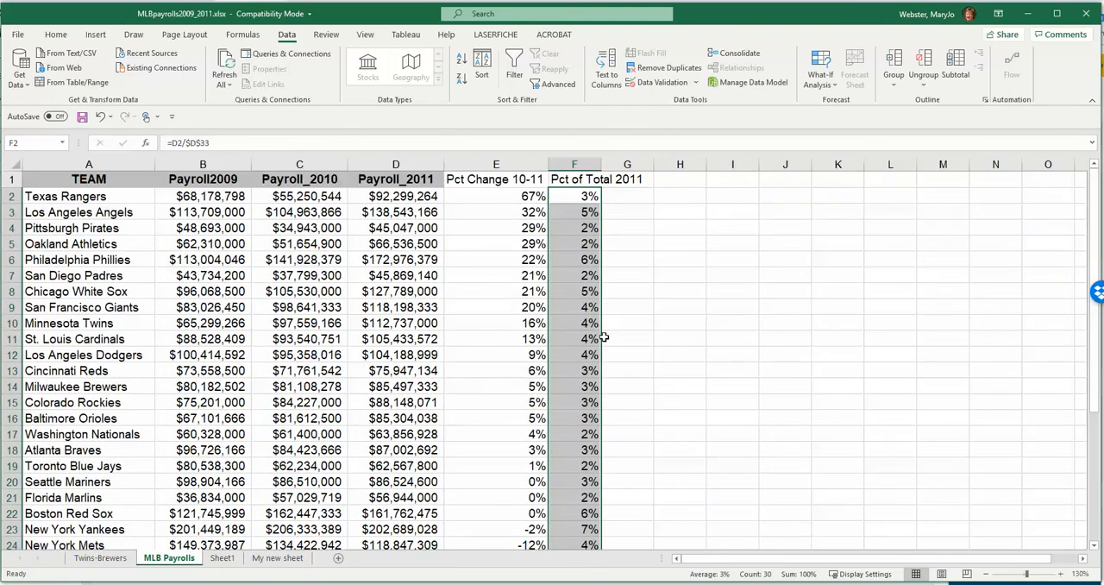
# - Check the cell references of the copied formulas in F4 and F9
pyautogui.doubleClick(579, 228)
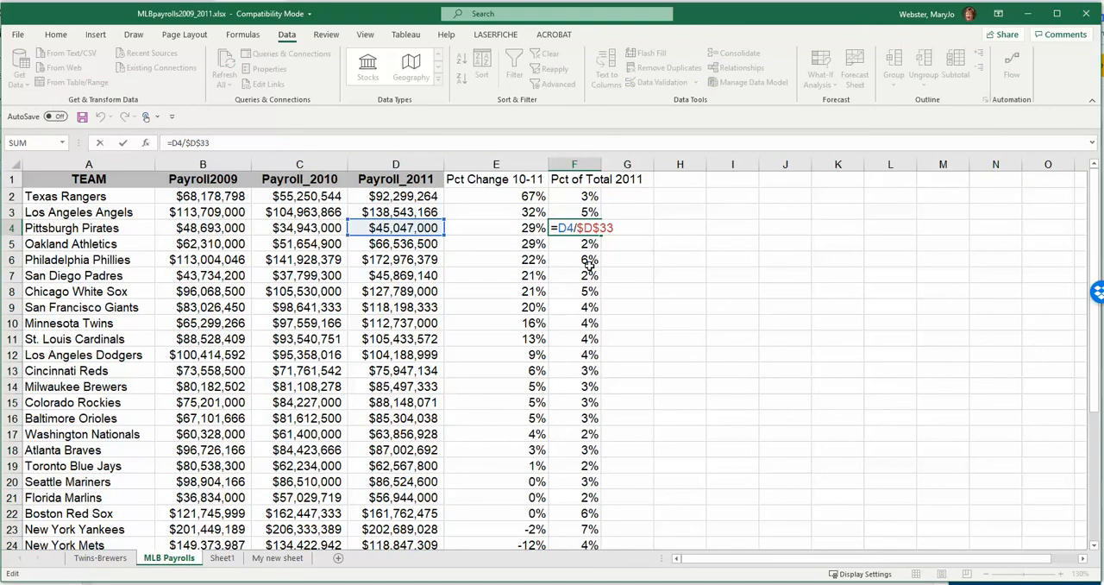
pyautogui.click(580, 308)
pyautogui.doubleClick(579, 308)
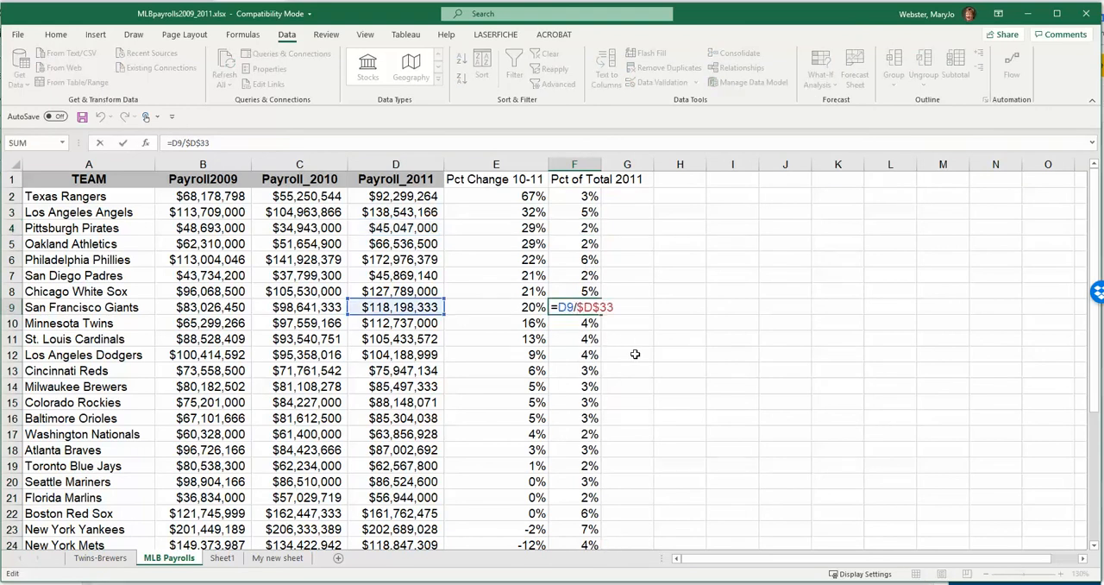
# - Sort the team table by Pct of Total 2011 from largest to smallest
pyautogui.click(396, 276)
pyautogui.click(481, 69)
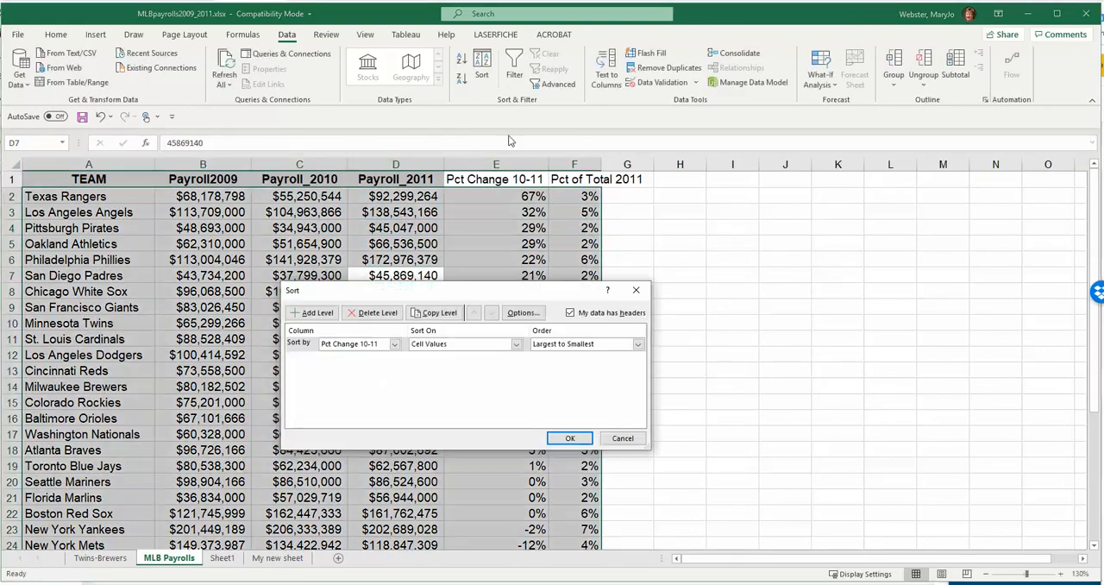
pyautogui.click(359, 344)
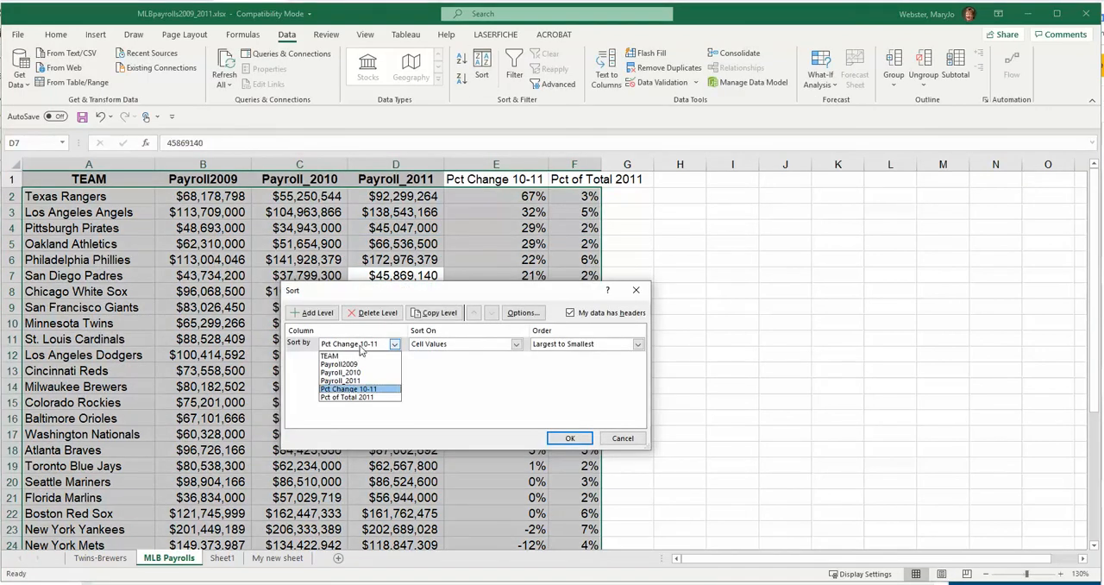
pyautogui.click(362, 398)
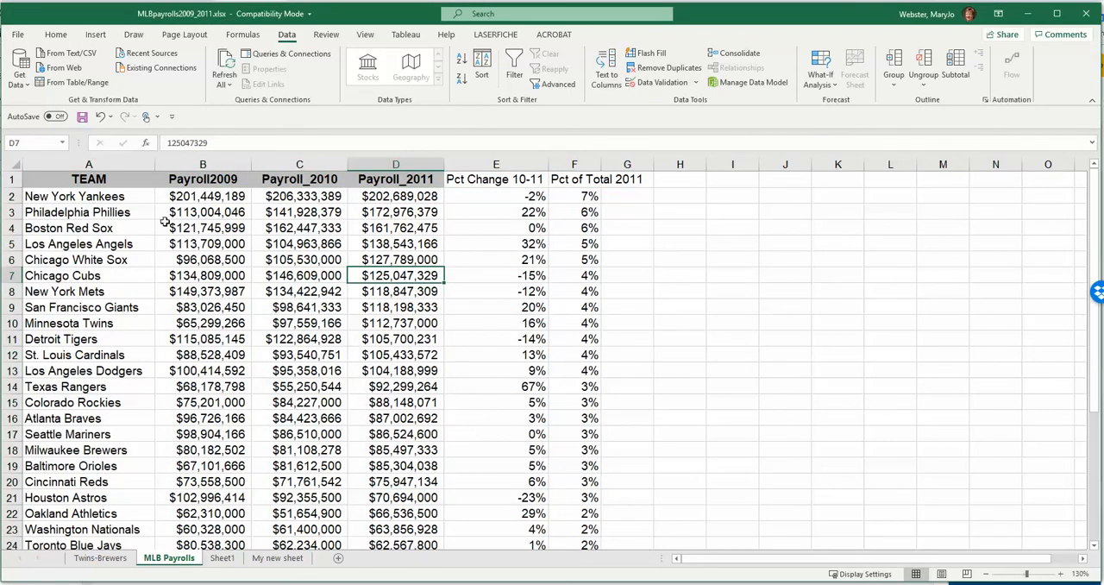
# - Review the sorted team list, starting with the top-ranked team in row 2
pyautogui.click(12, 196)
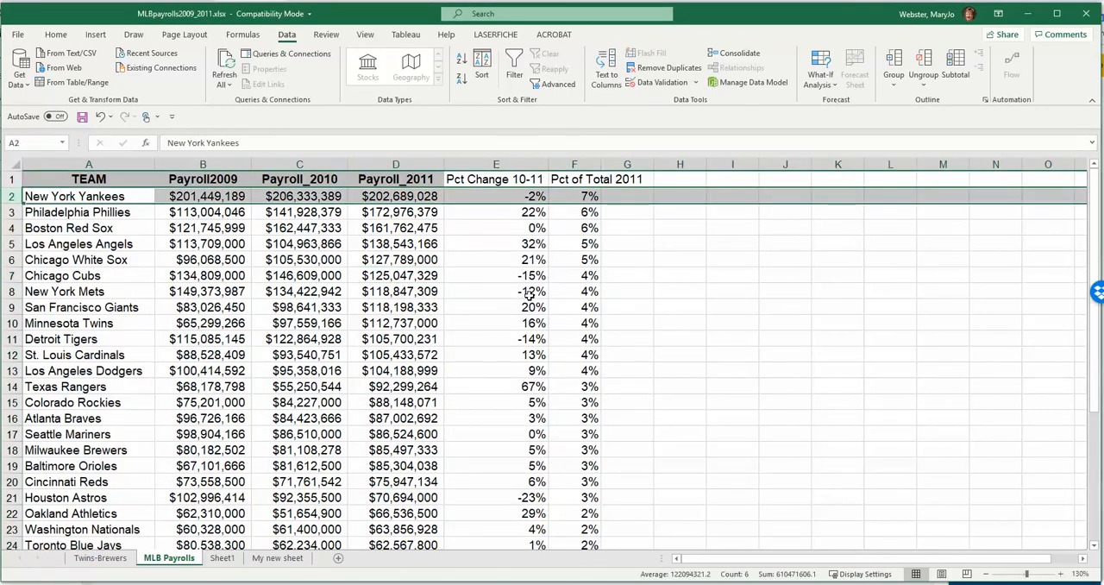
pyautogui.scroll(-3, 530, 295)
pyautogui.scroll(3, 530, 295)
pyautogui.click(344, 257)
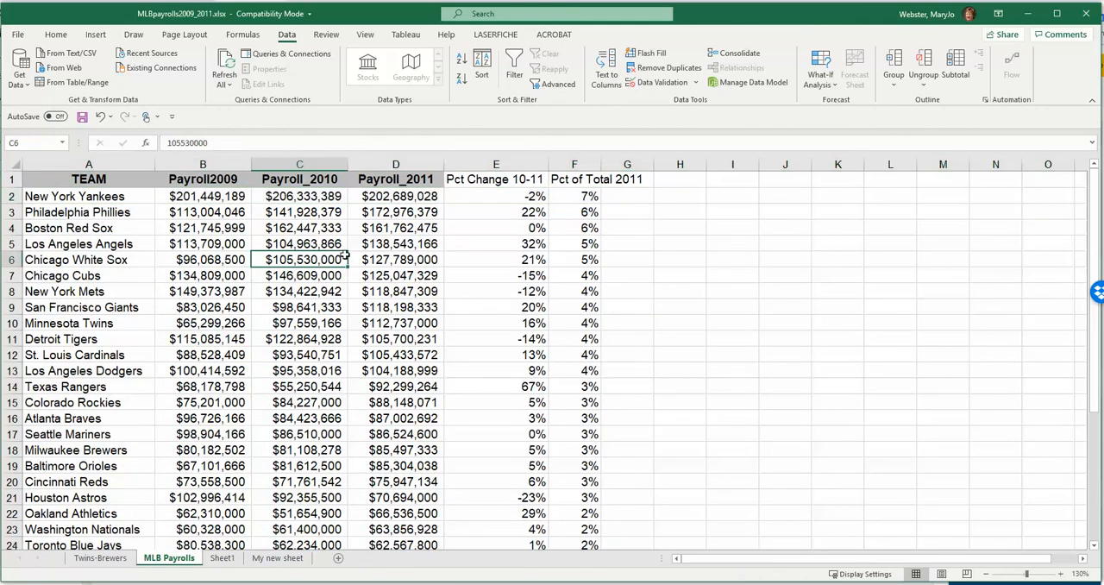